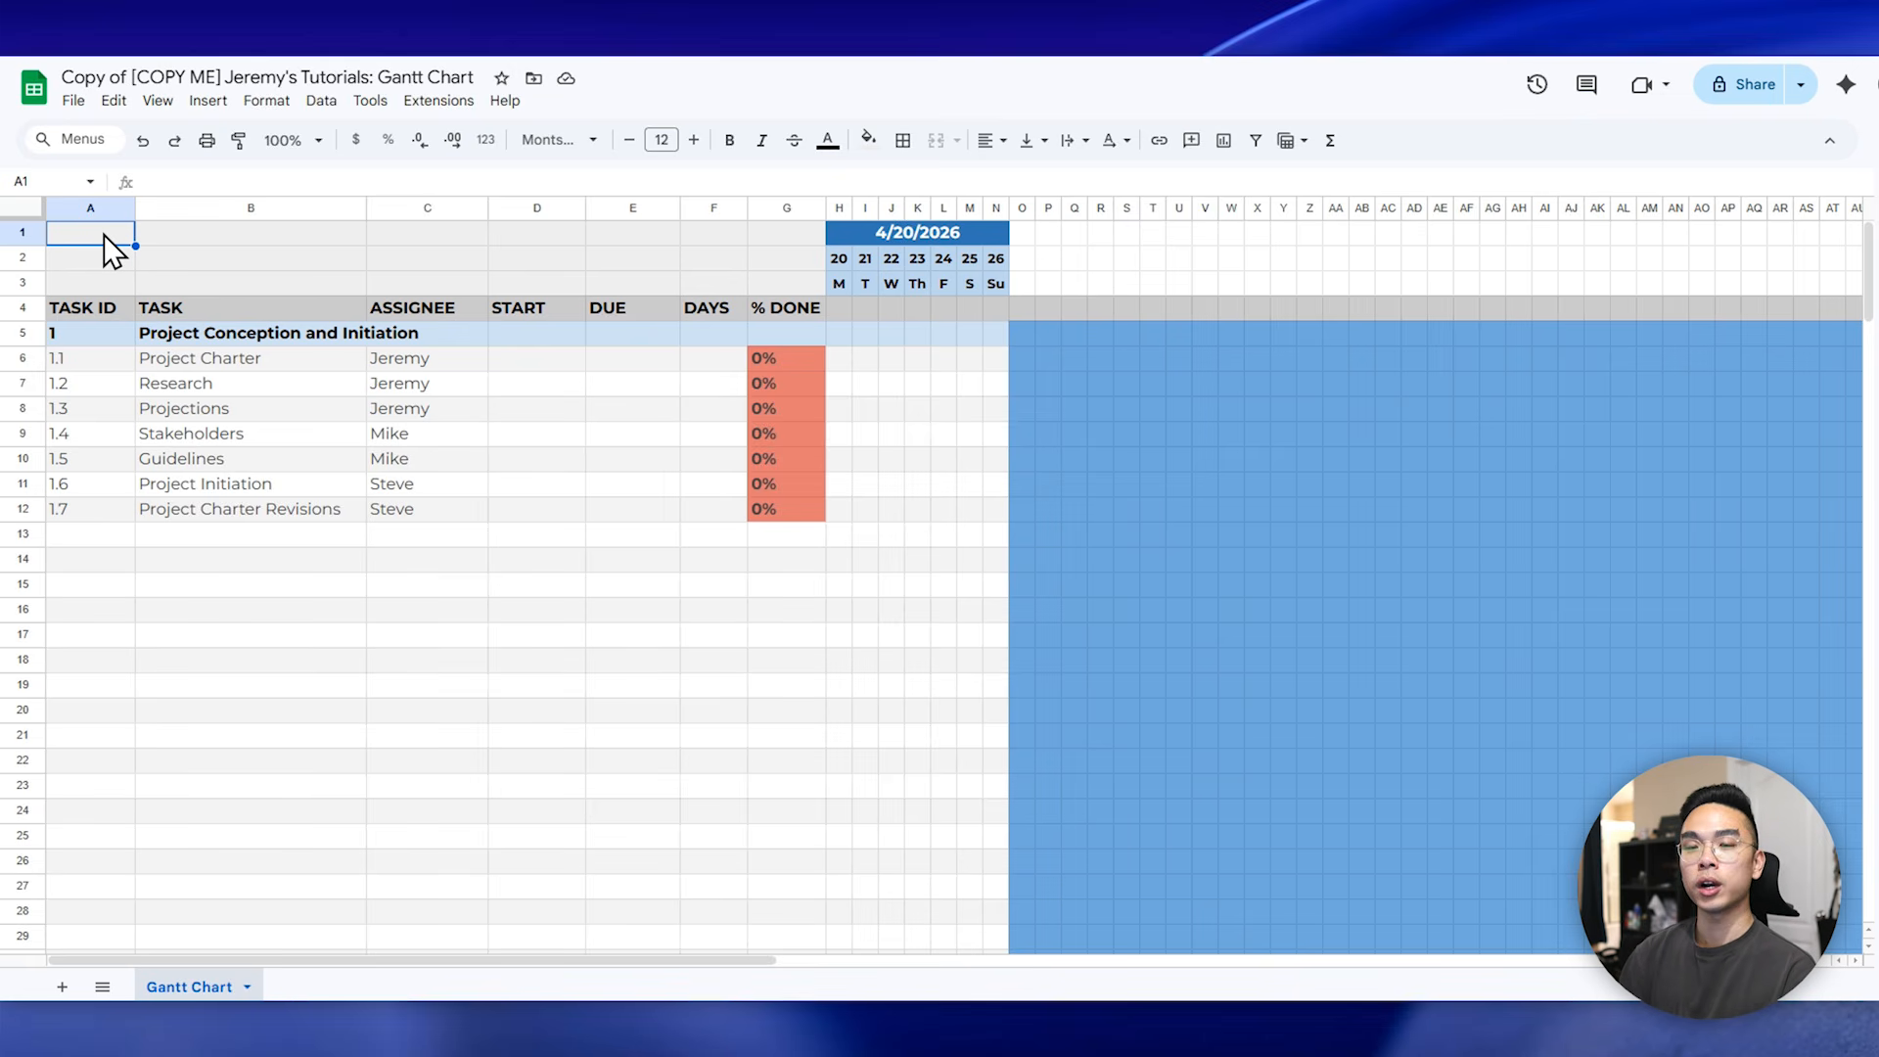
- Enter the label "Project:" in A1 and the project name "Project ABC" in bold in B1
{"action": "type", "text": "Project:"}
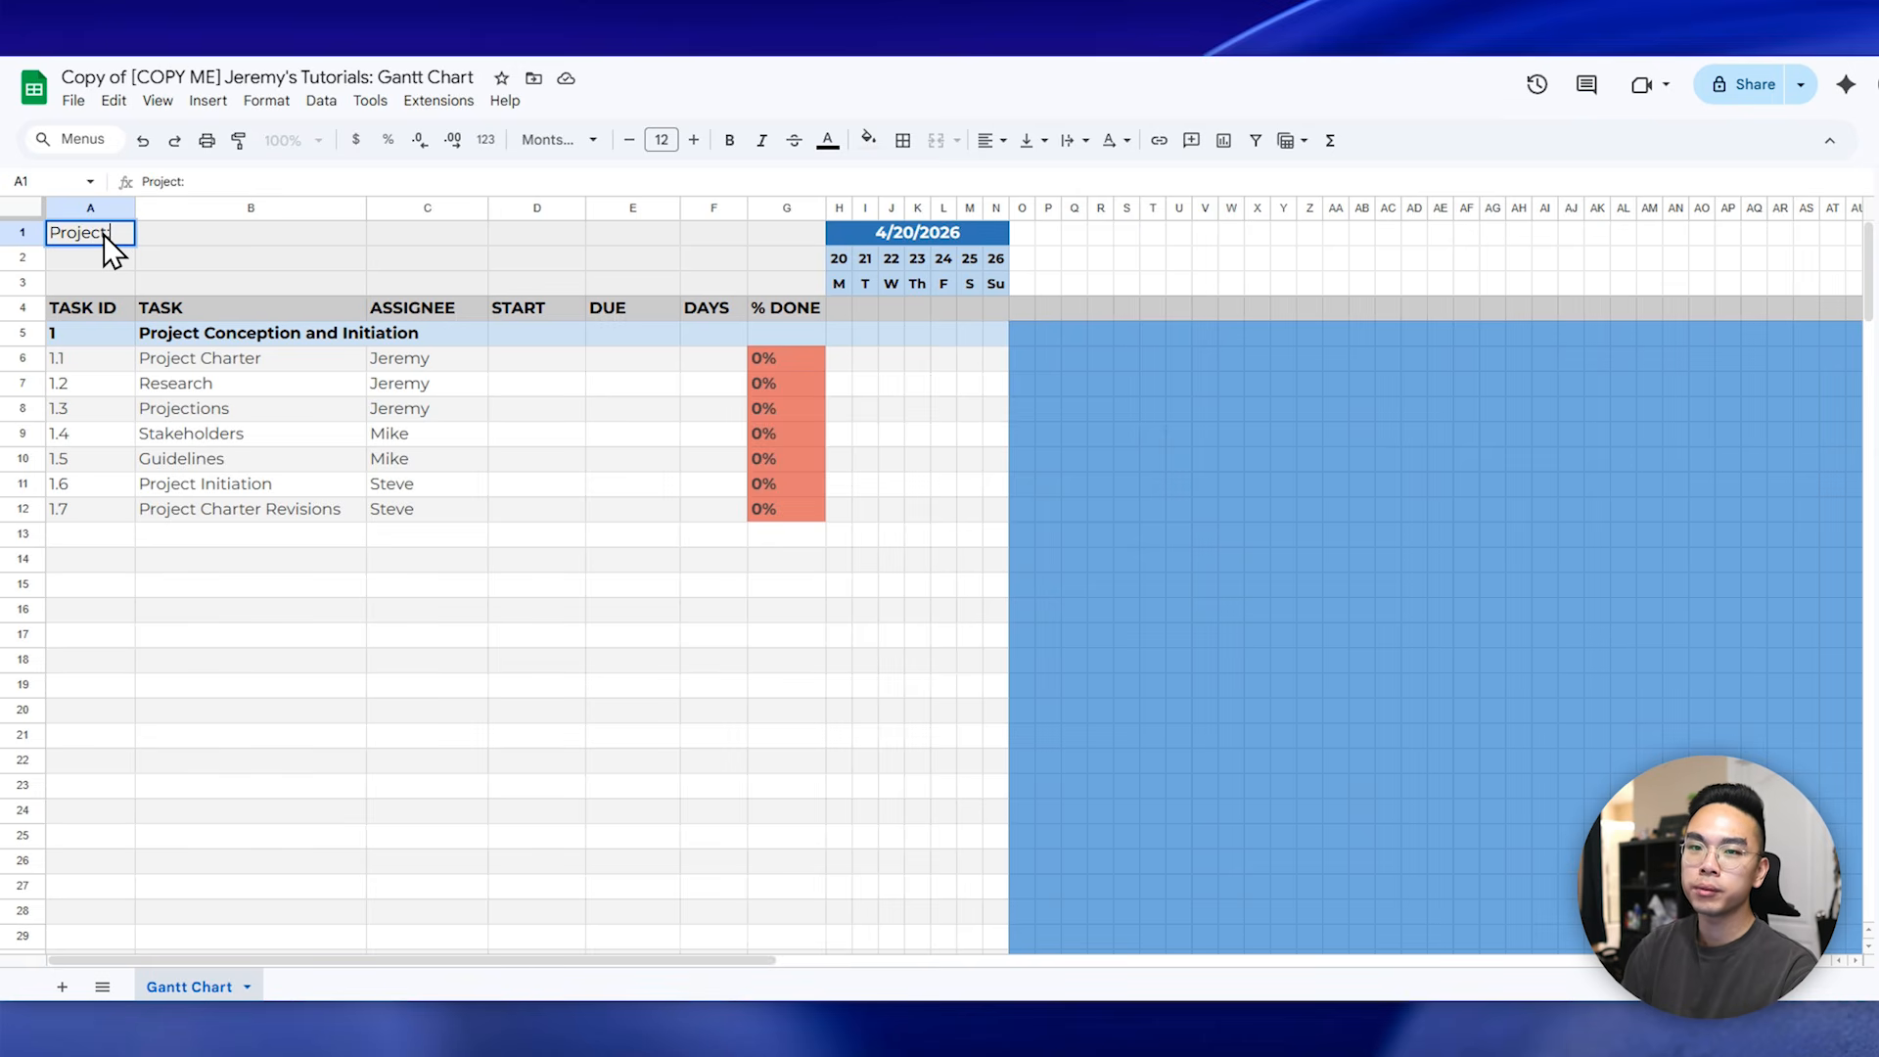
{"action": "key", "text": "Tab"}
{"action": "type", "text": "Project A B"}
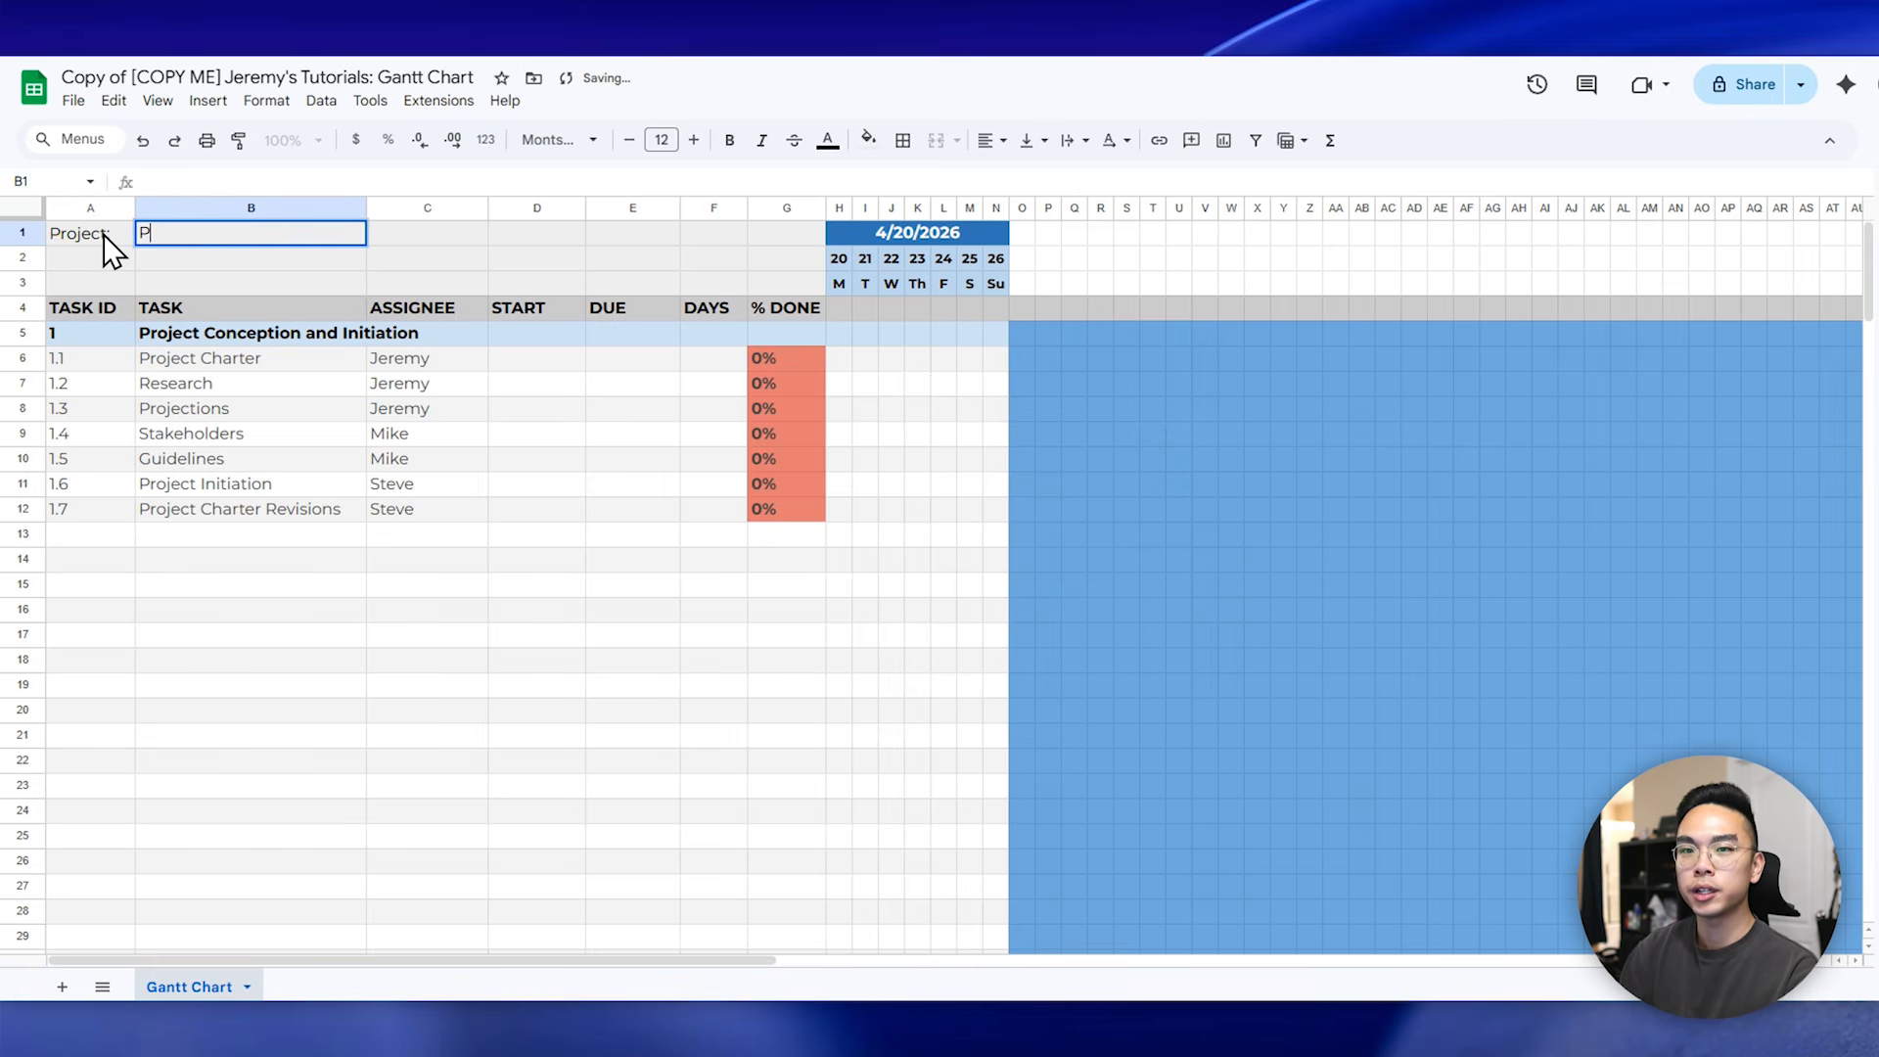
{"action": "key", "text": "BackSpace"}
{"action": "key", "text": "BackSpace"}
{"action": "type", "text": "BC"}
{"action": "key", "text": "Return"}
{"action": "key", "text": "Up"}
{"action": "key", "text": "ctrl+b"}
{"action": "left_click", "coordinate": [204, 251]}
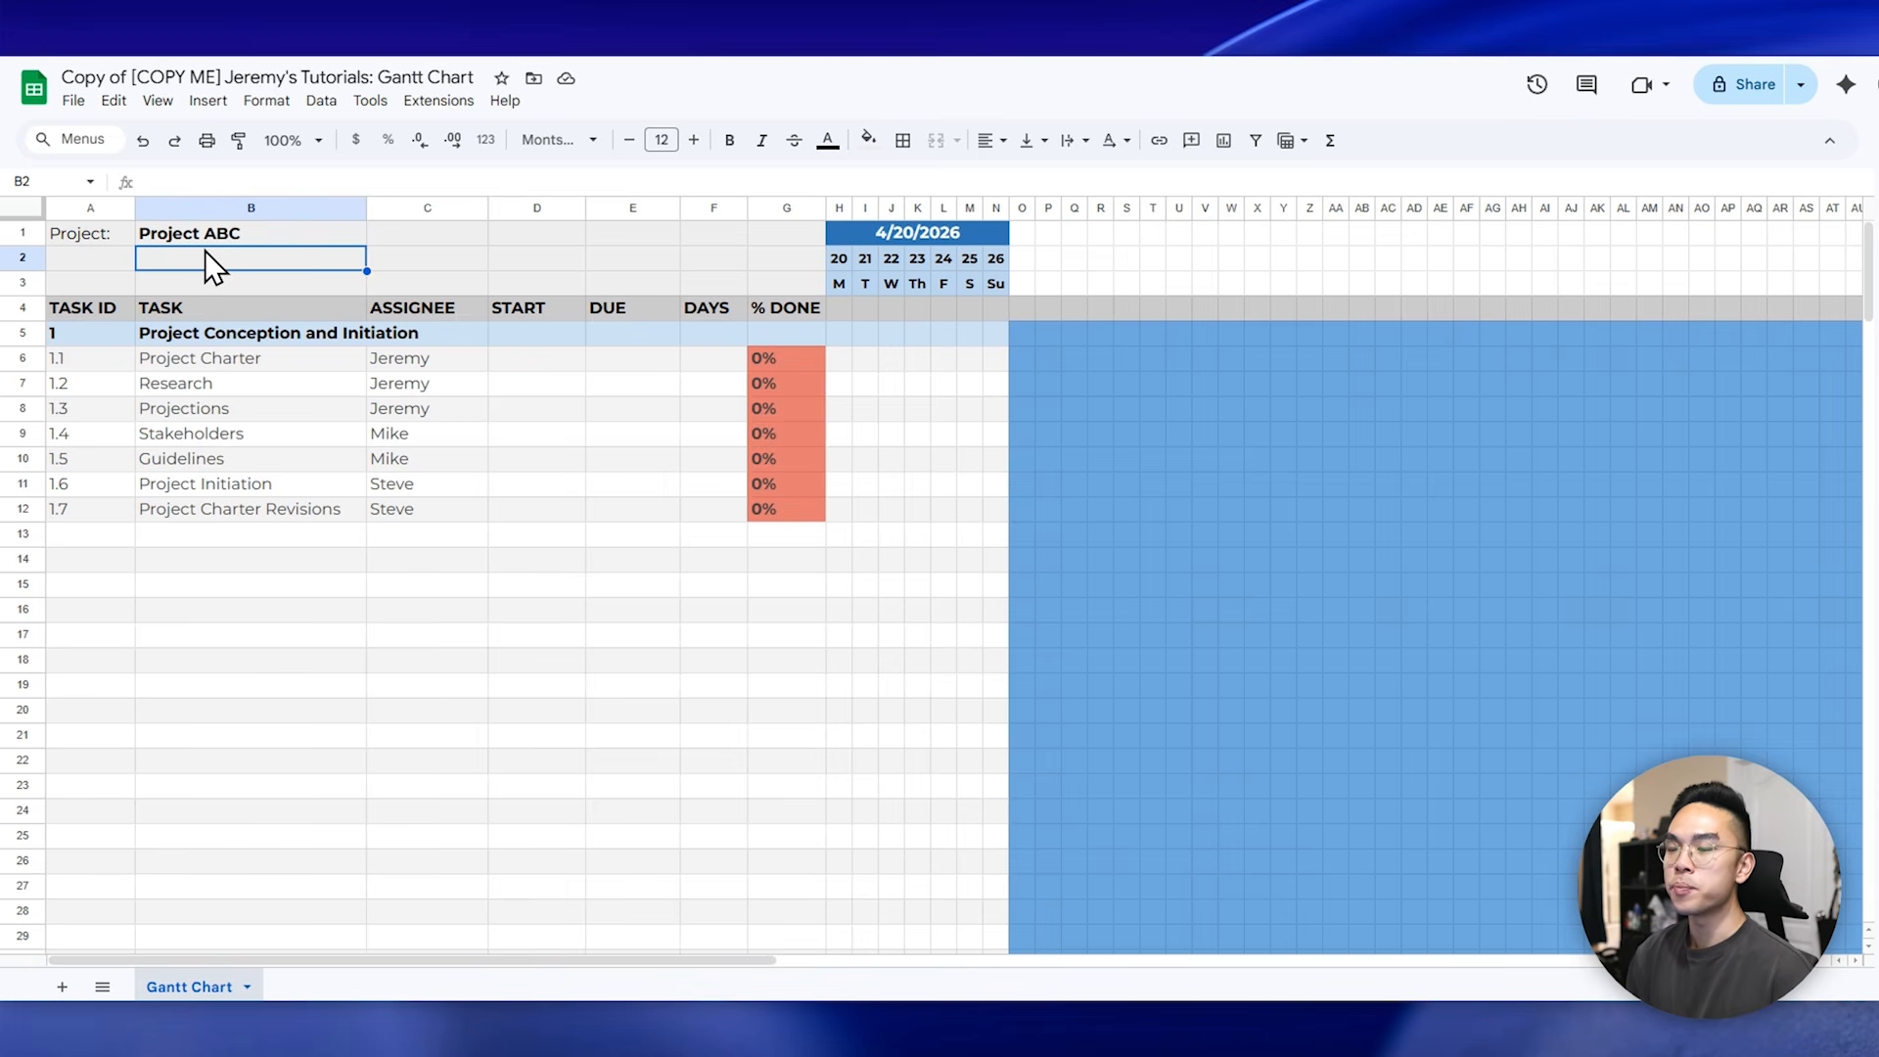
- Set the timeline's first date in H2 to Monday, 4/13/2026
{"action": "left_click", "coordinate": [834, 260]}
{"action": "left_click", "coordinate": [867, 250]}
{"action": "left_click", "coordinate": [838, 253]}
{"action": "left_click", "coordinate": [863, 239]}
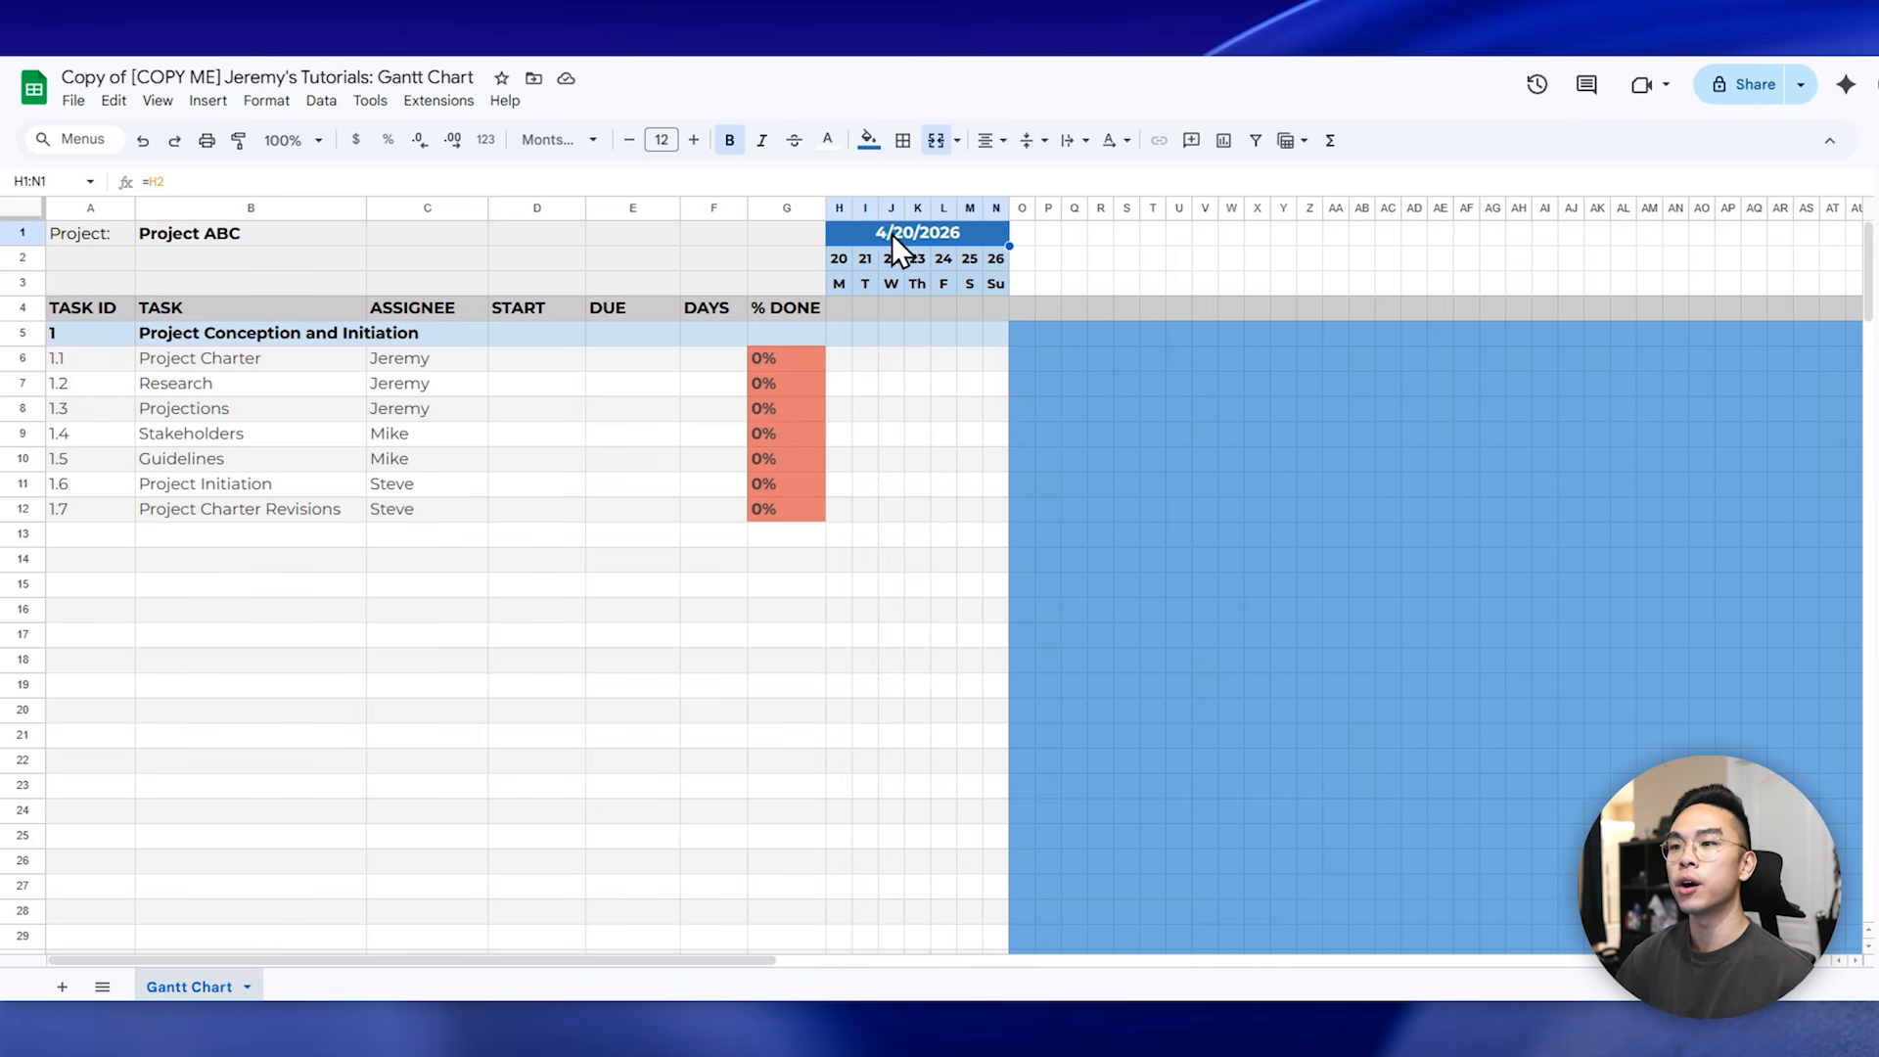
{"action": "left_click", "coordinate": [845, 258]}
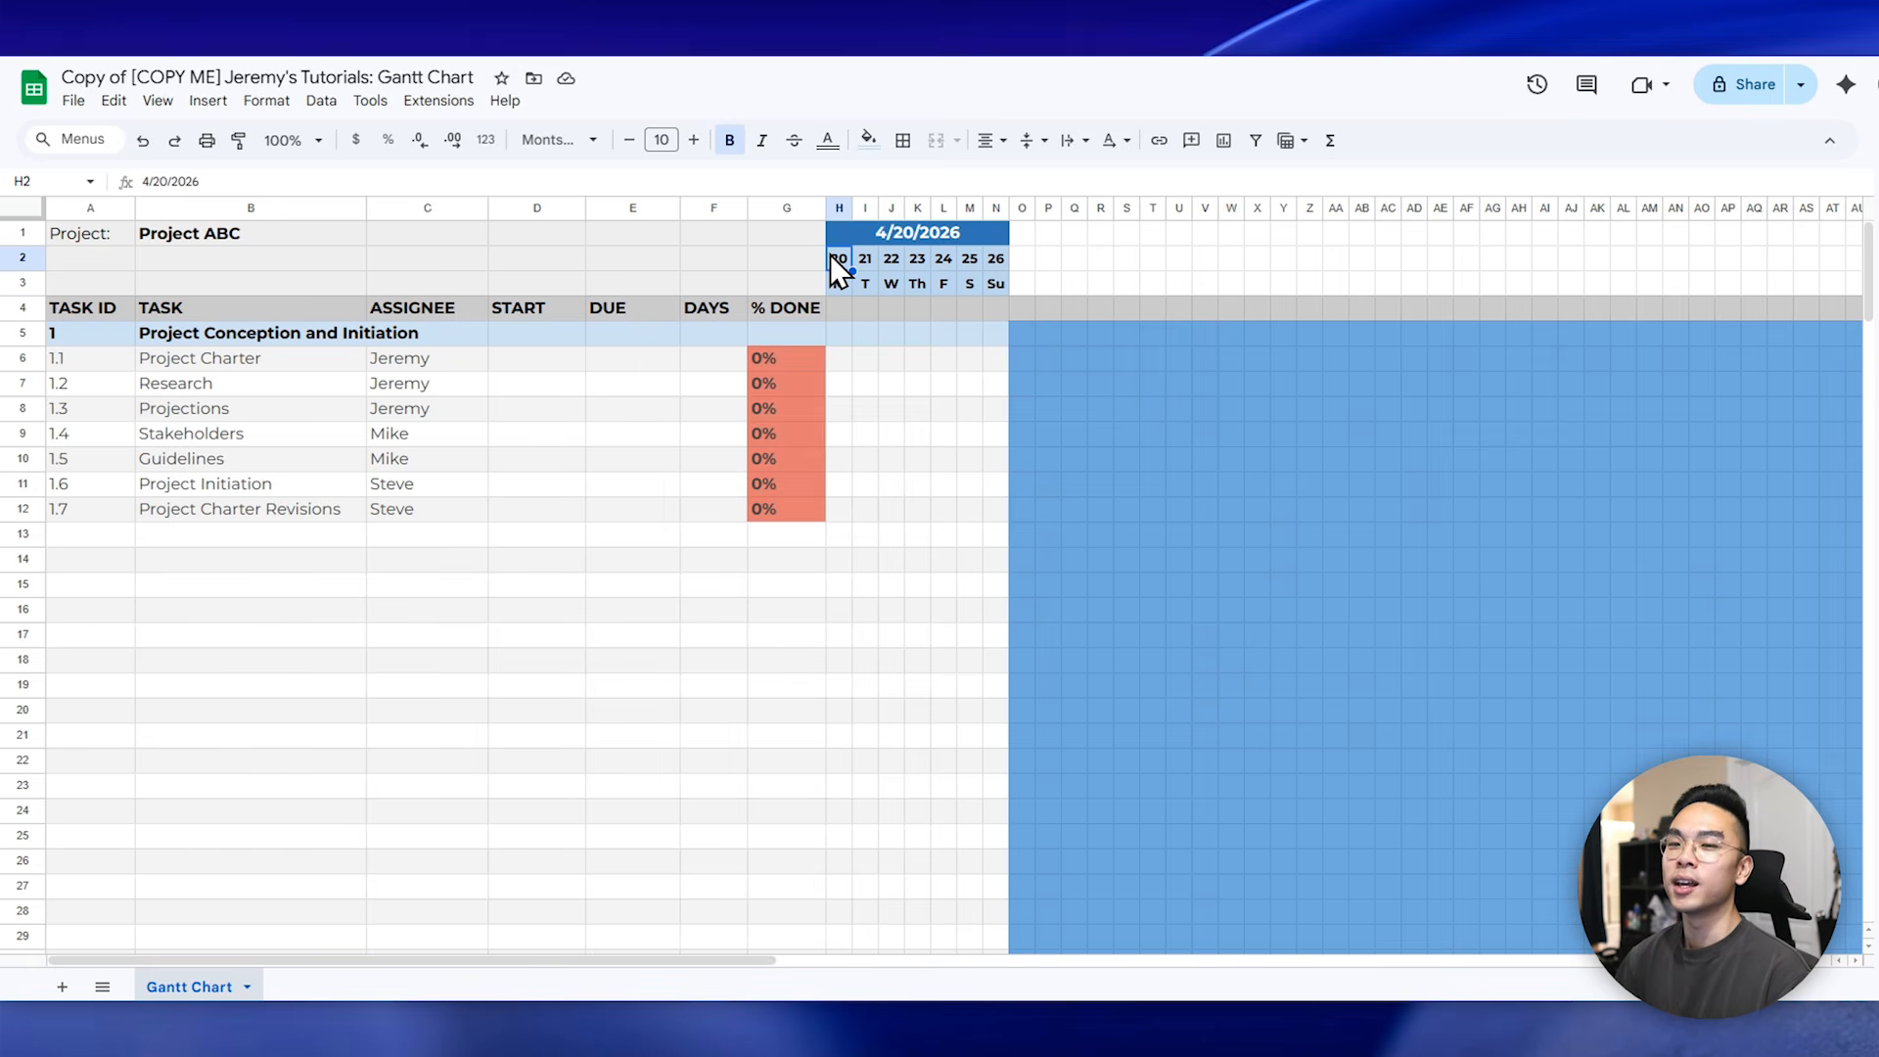
{"action": "left_click", "coordinate": [863, 255]}
{"action": "left_click", "coordinate": [843, 257]}
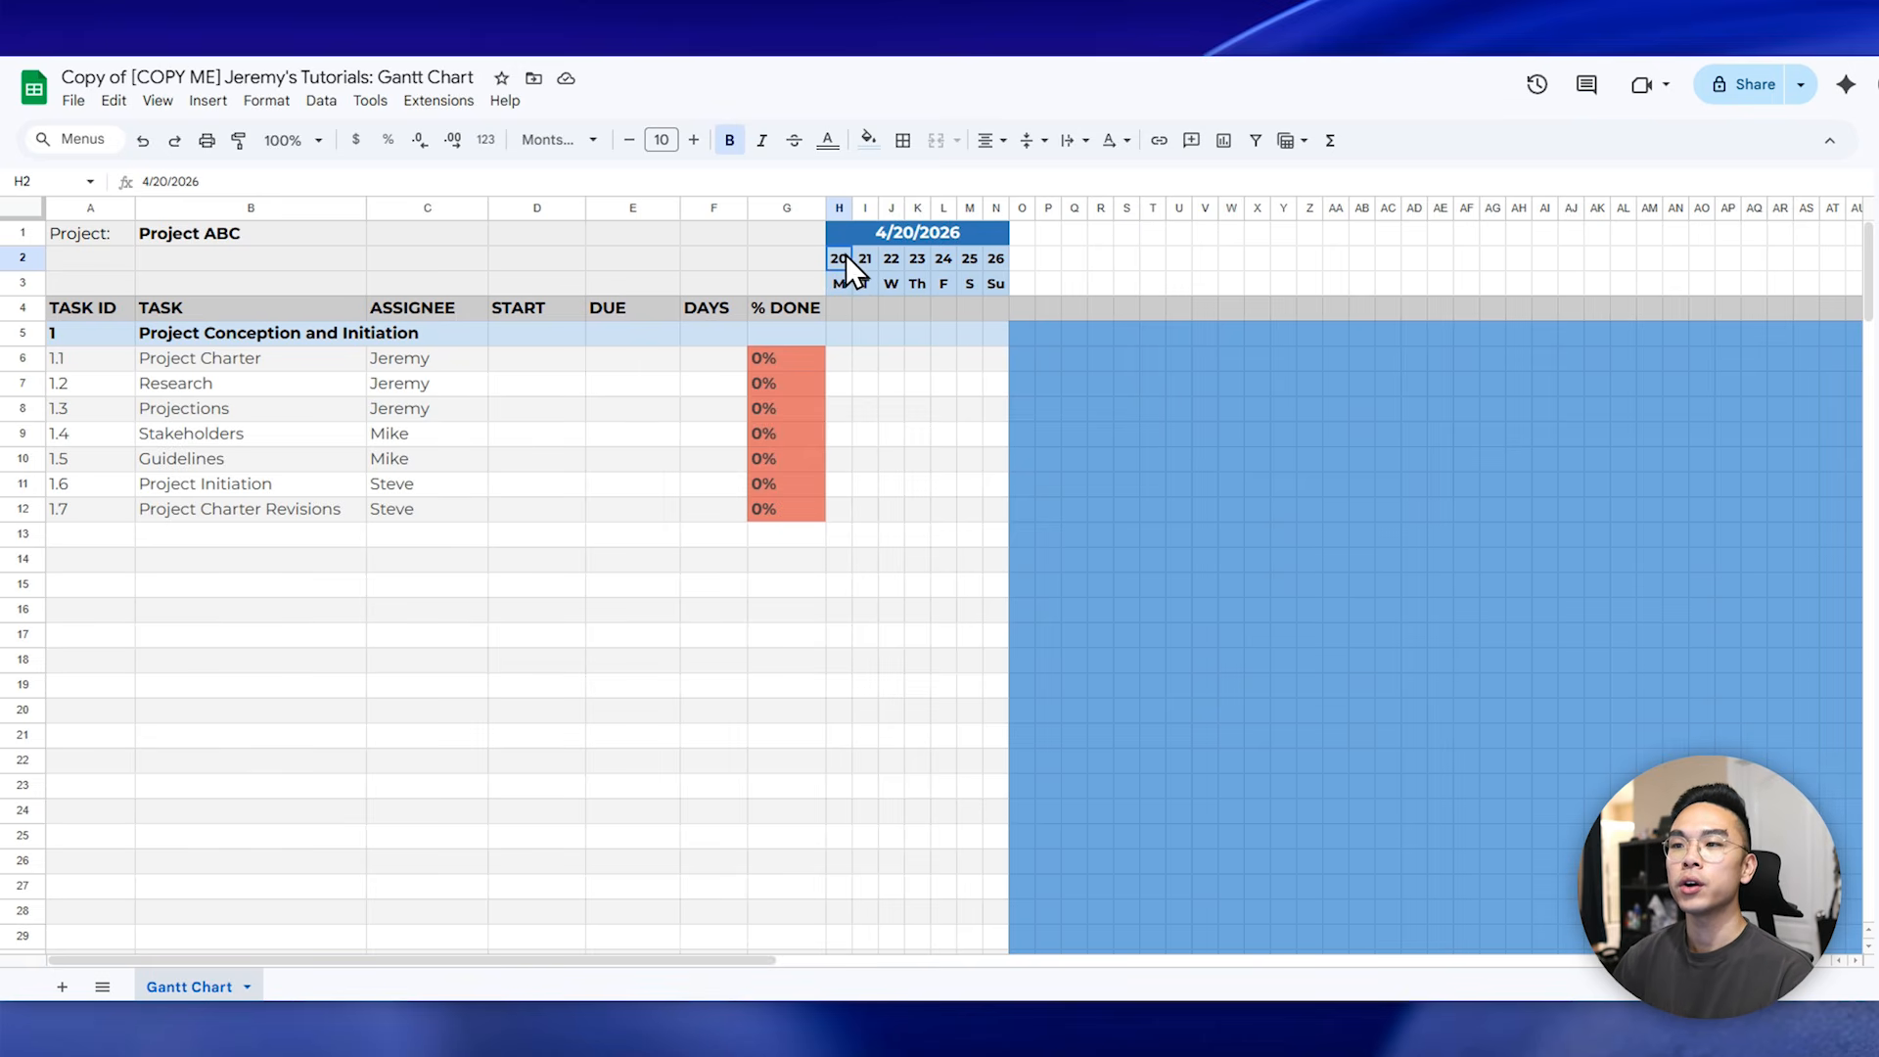
{"action": "double_click", "coordinate": [842, 255]}
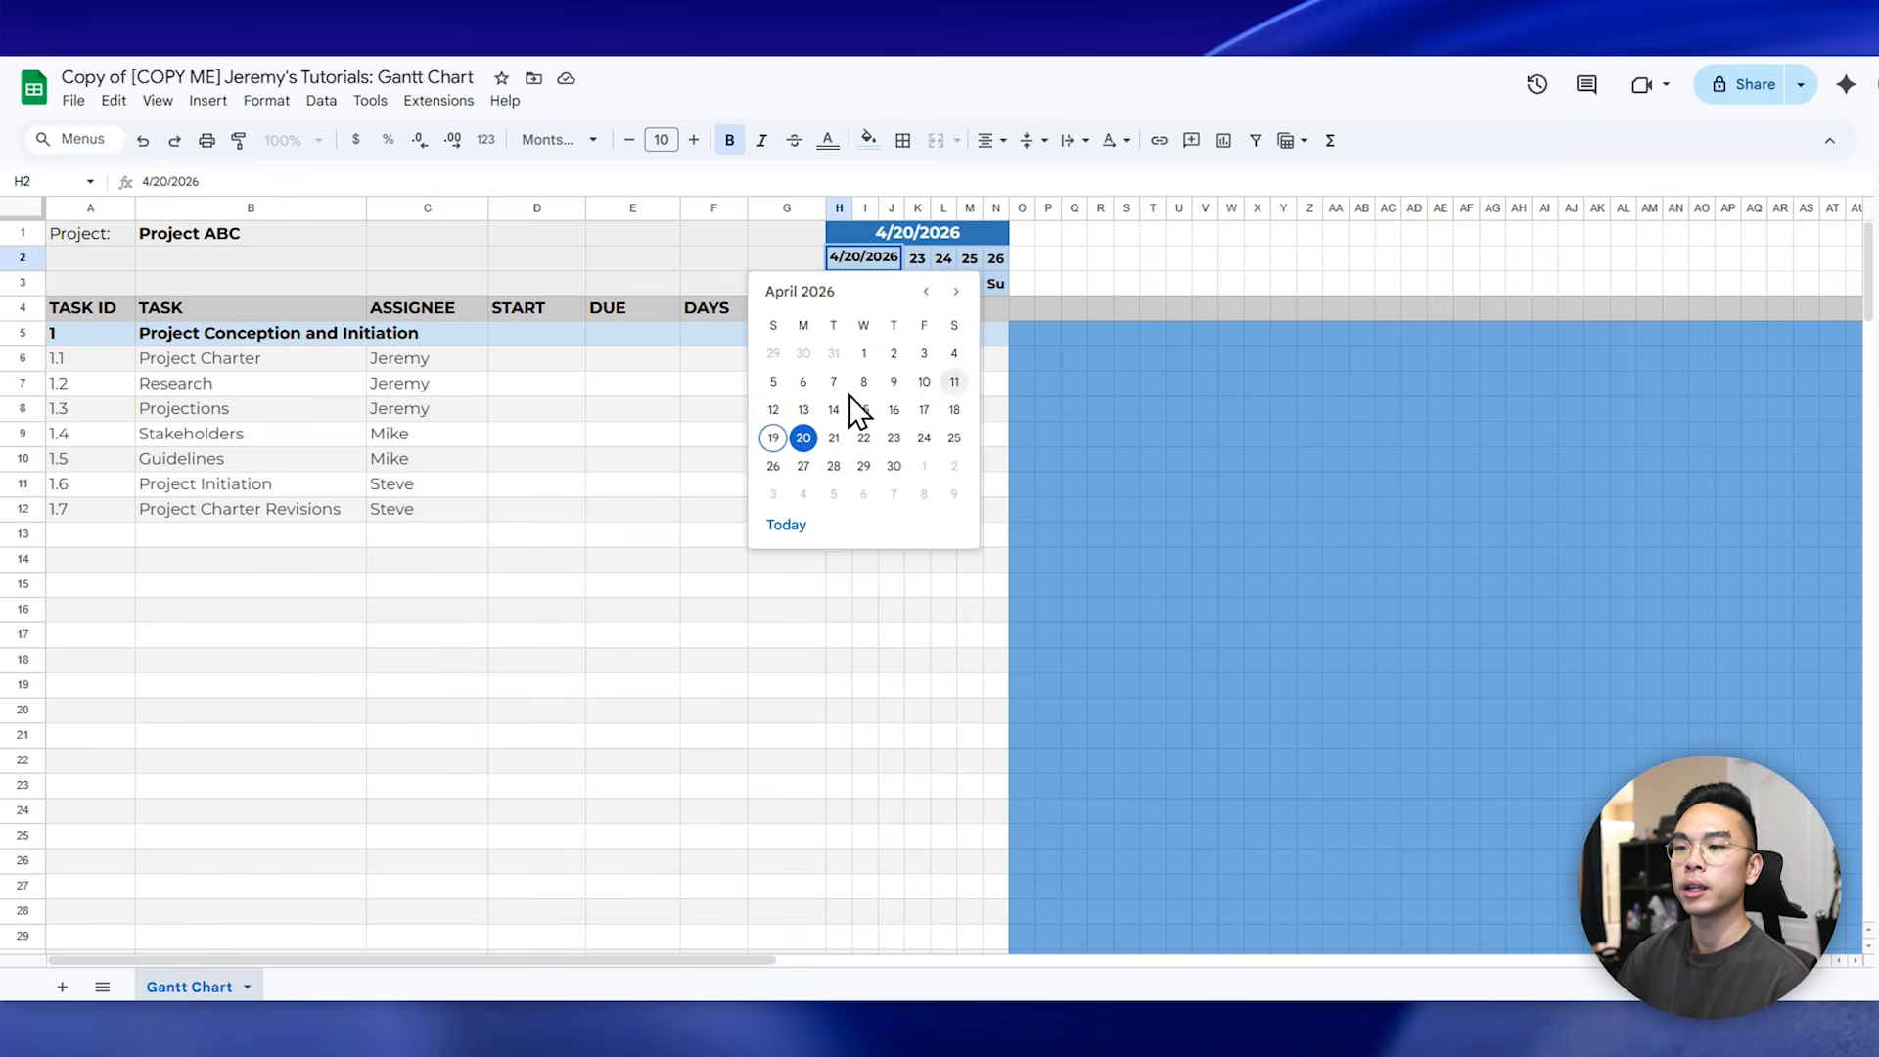
{"action": "left_click", "coordinate": [803, 409]}
- Fill the date in H2 across to N2 so the first week's dates run consecutively
{"action": "left_click", "coordinate": [866, 286]}
{"action": "left_click", "coordinate": [888, 286]}
{"action": "left_click", "coordinate": [843, 284]}
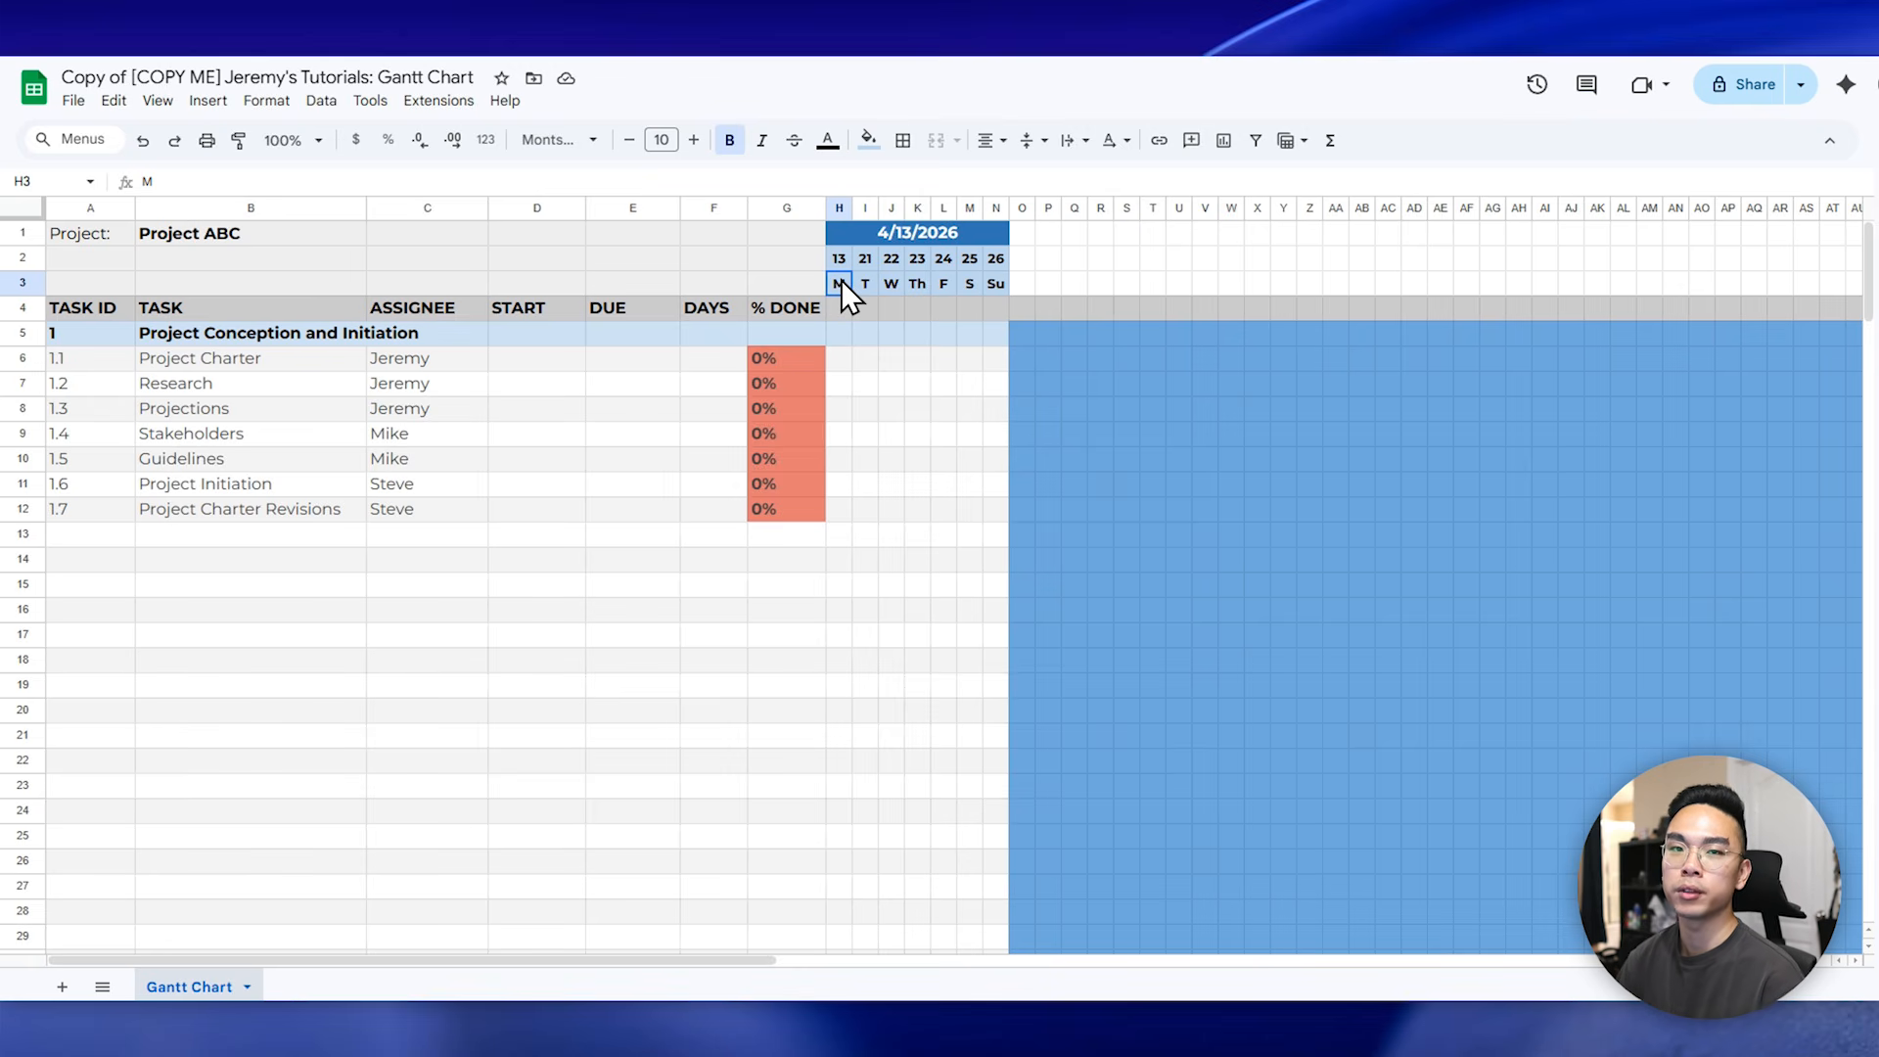
{"action": "left_click", "coordinate": [831, 268]}
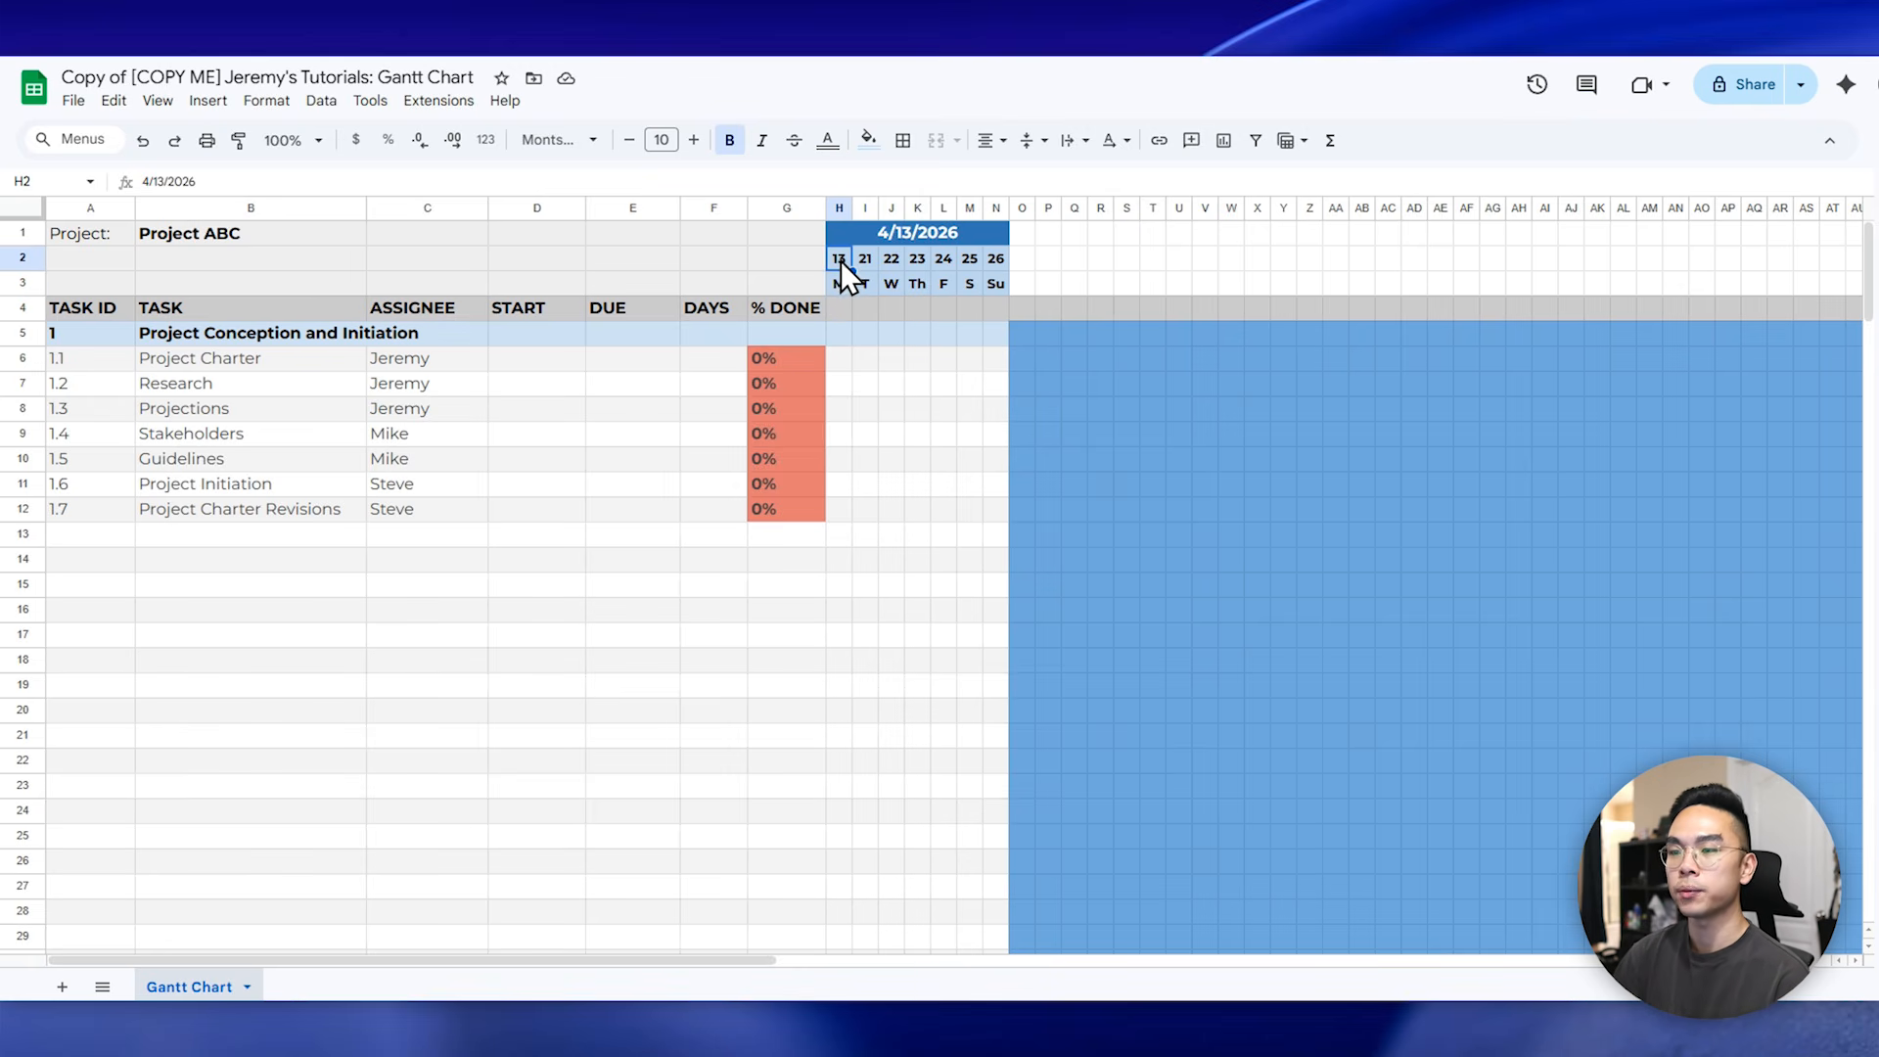
{"action": "left_click_drag", "start_coordinate": [865, 258], "coordinate": [1005, 262]}
{"action": "left_click", "coordinate": [840, 260]}
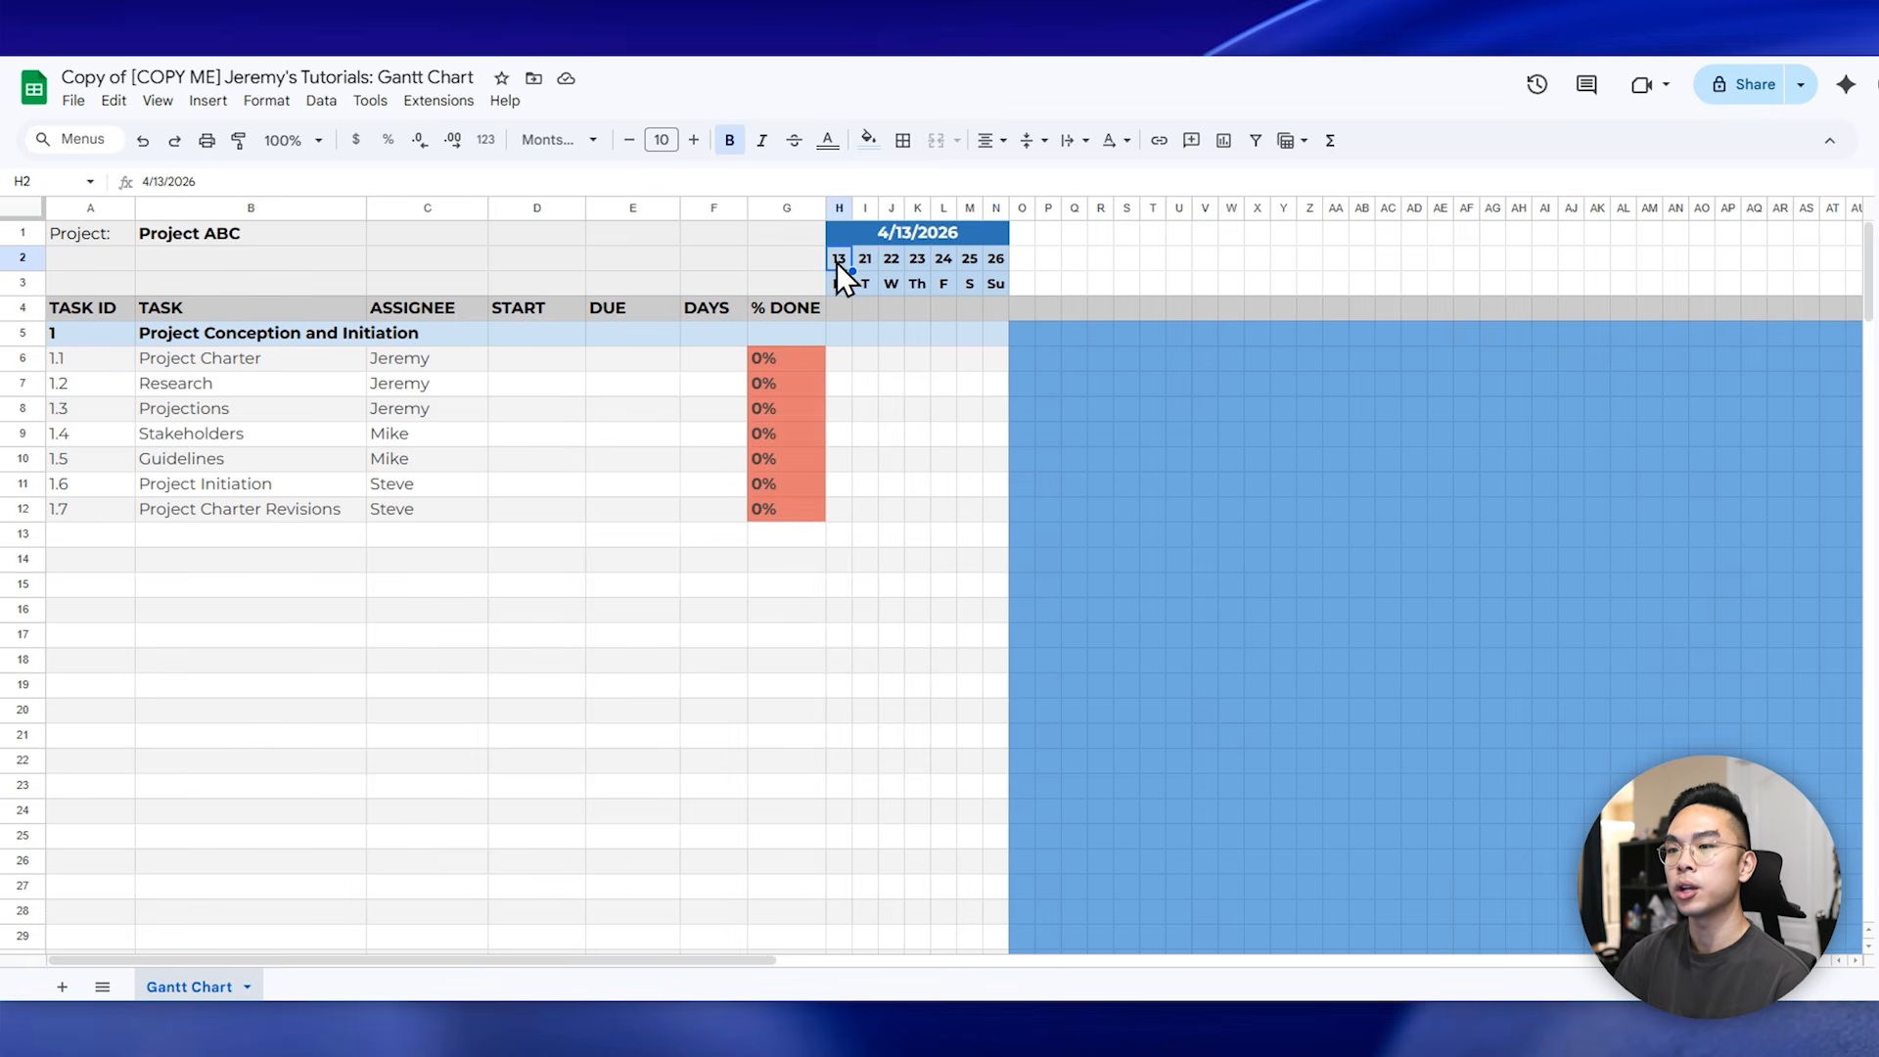
{"action": "left_click_drag", "start_coordinate": [852, 271], "coordinate": [1000, 269]}
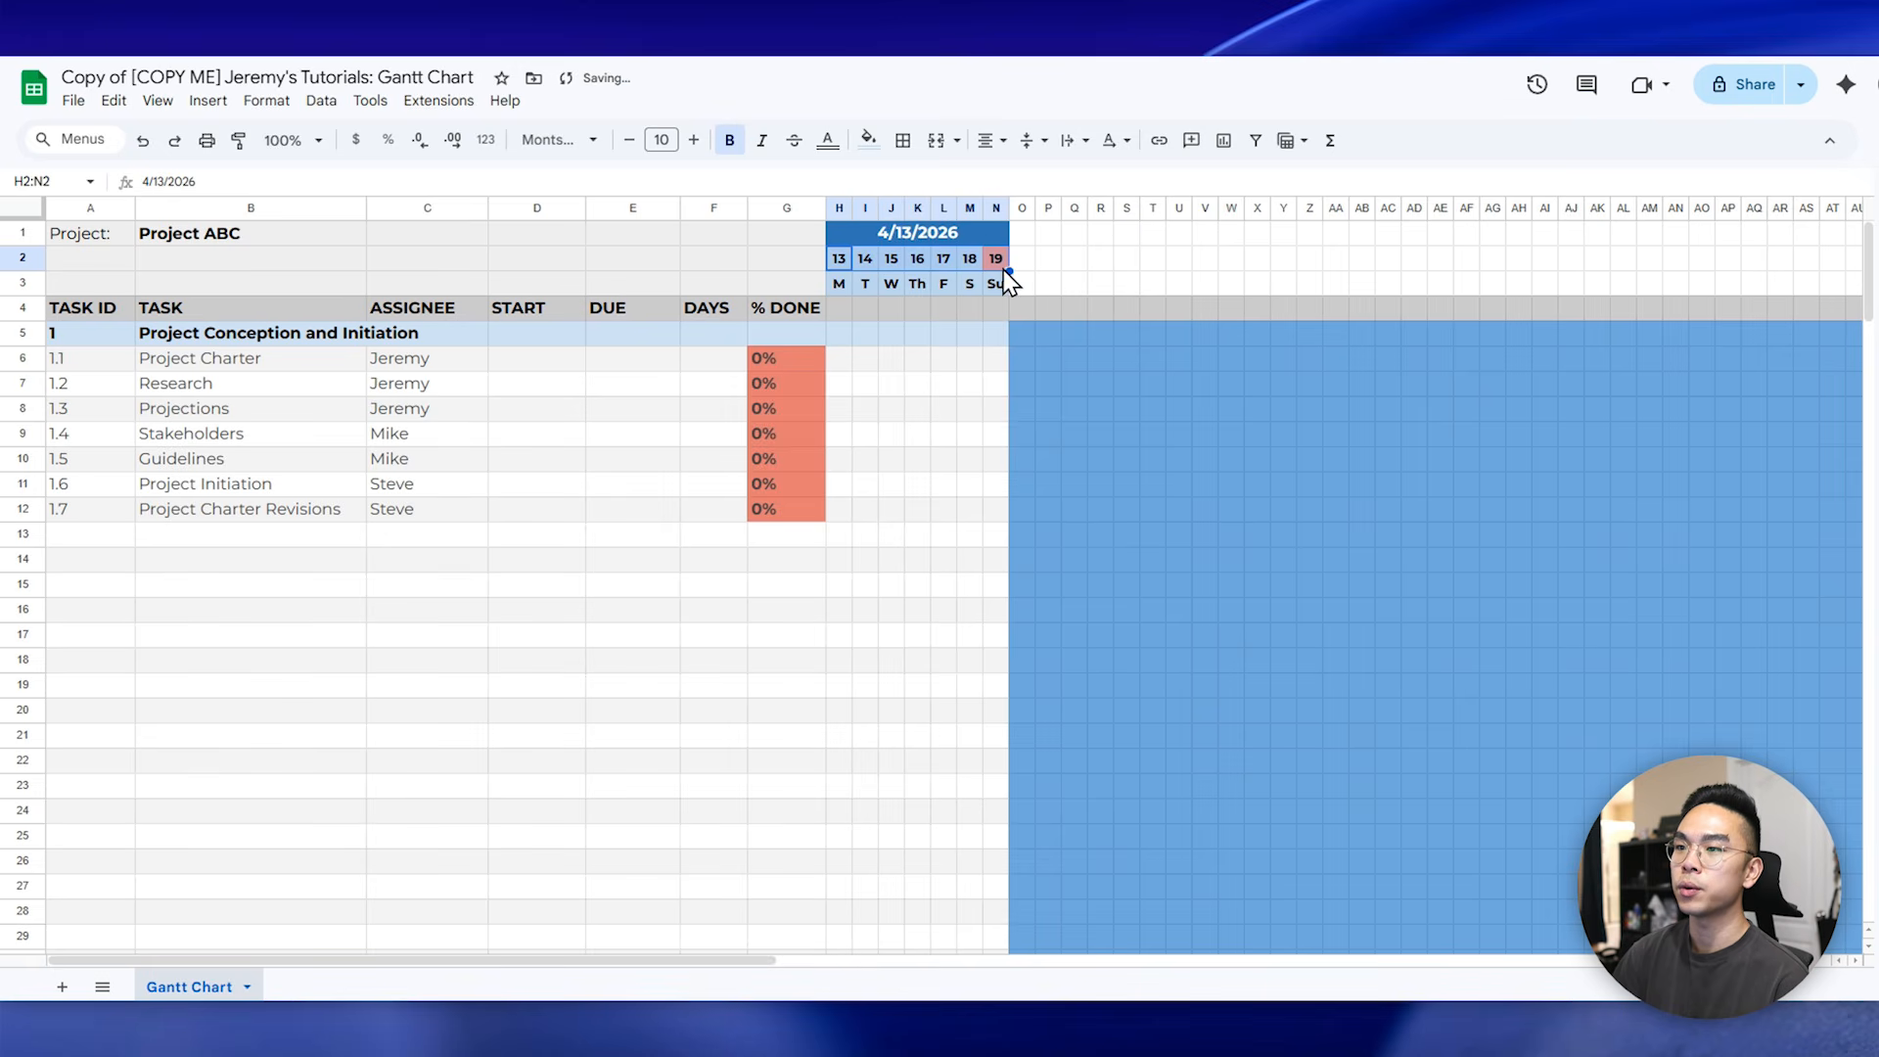
- Examine the first week's dates in row 2, from Monday to the highlighted Sunday in column N
{"action": "left_click", "coordinate": [841, 260]}
{"action": "left_click", "coordinate": [863, 260]}
{"action": "left_click", "coordinate": [890, 260]}
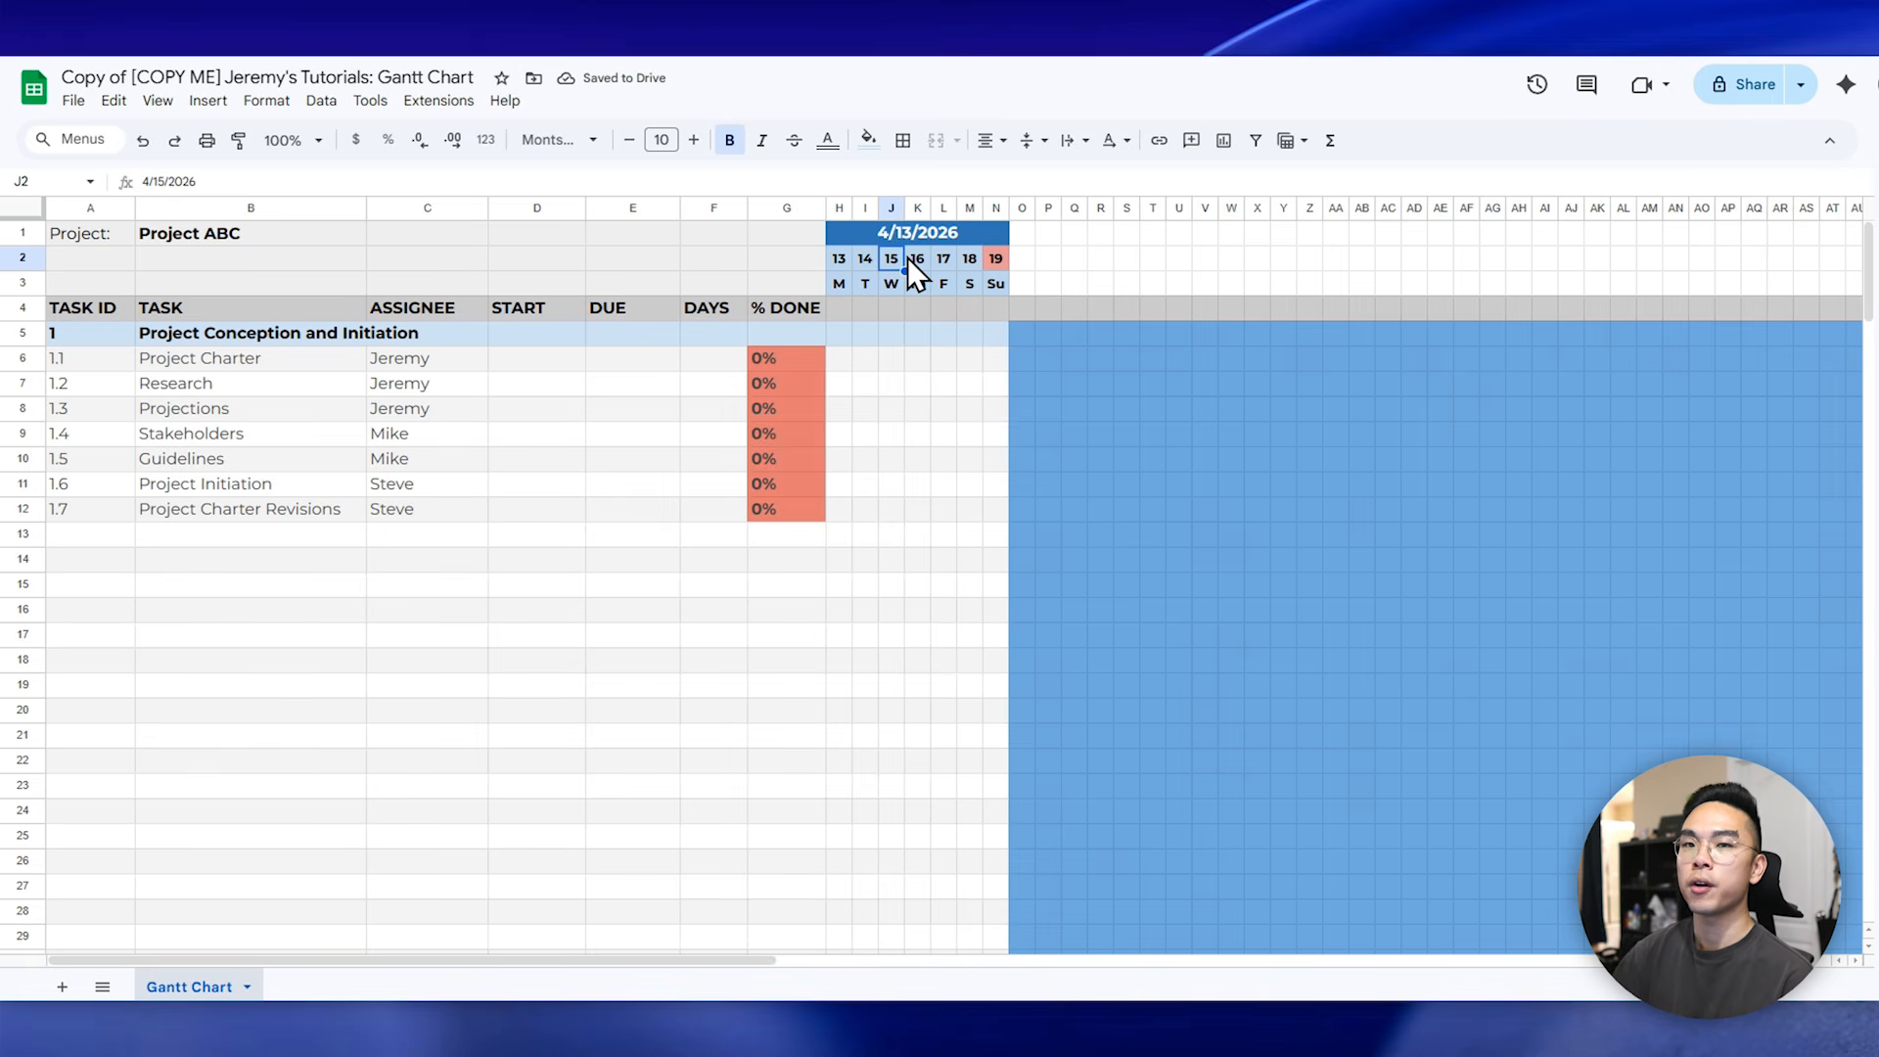
{"action": "key", "text": "Right"}
{"action": "key", "text": "Right"}
{"action": "key", "text": "Right"}
{"action": "key", "text": "Right"}
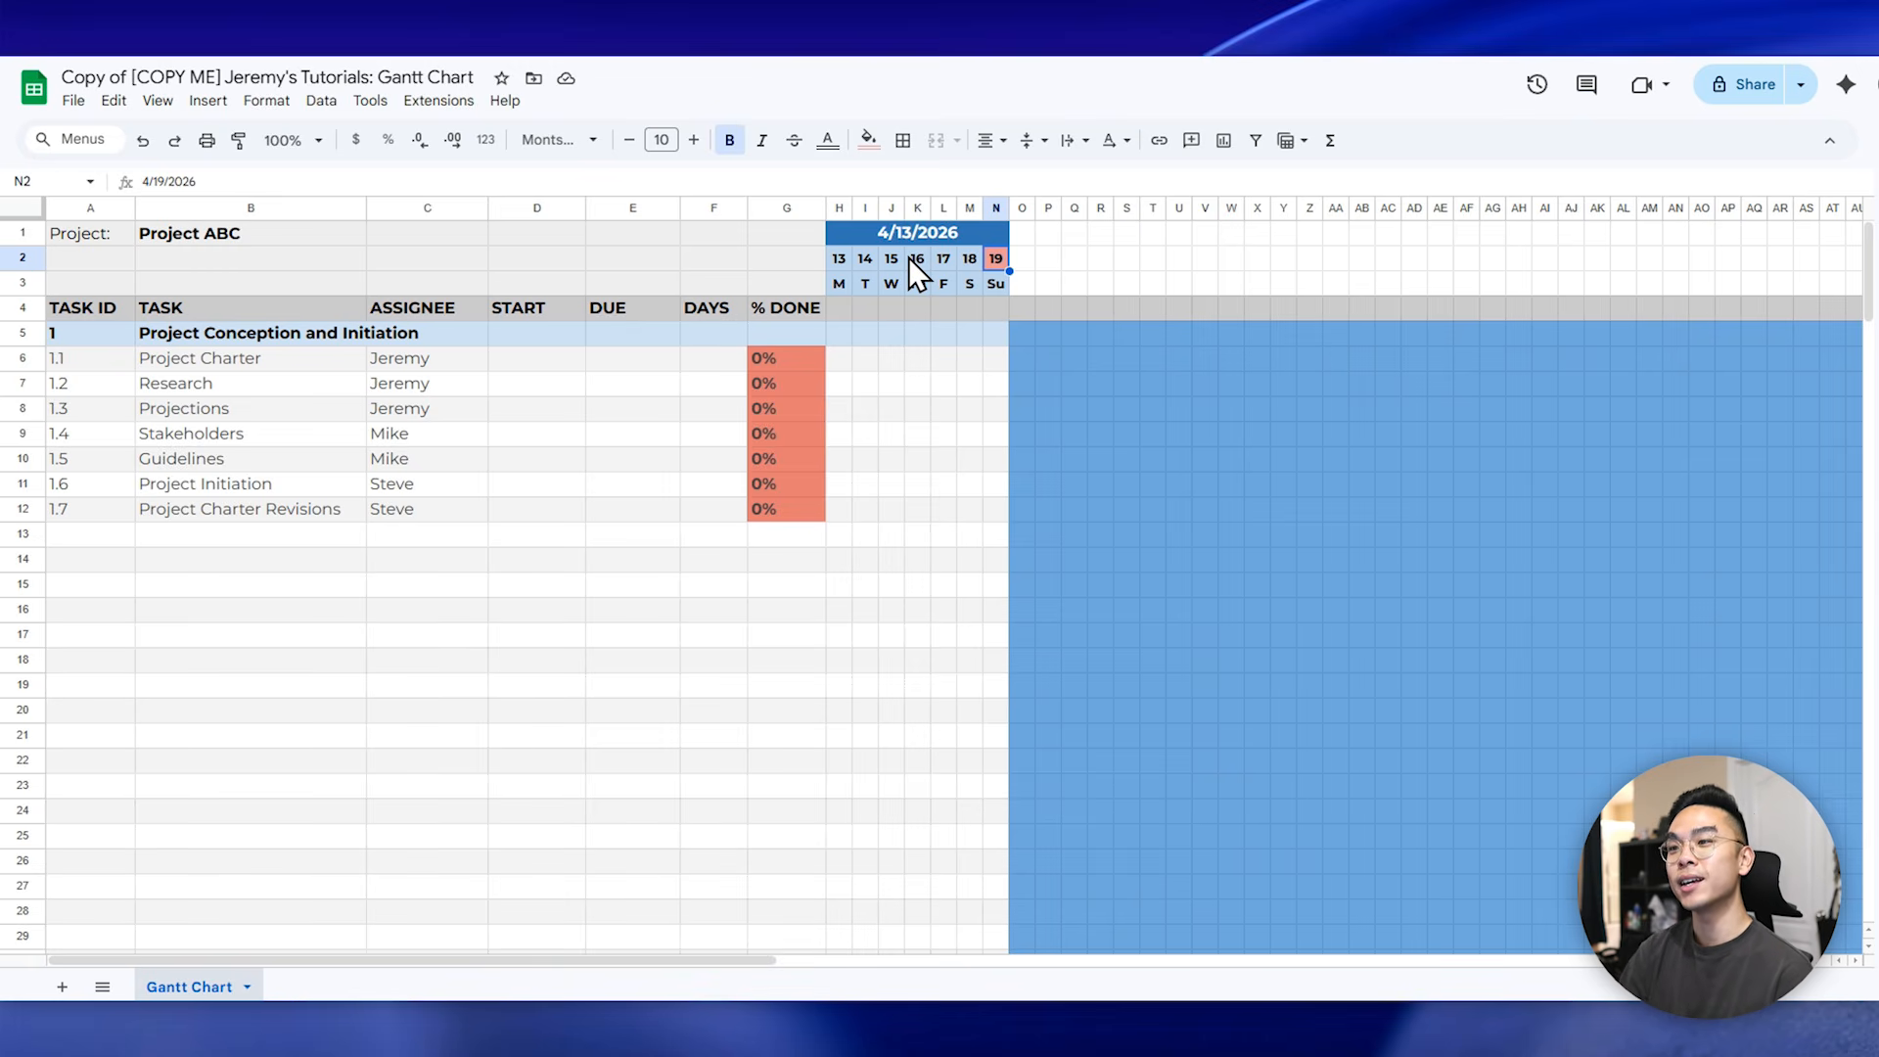
{"action": "left_click", "coordinate": [995, 208]}
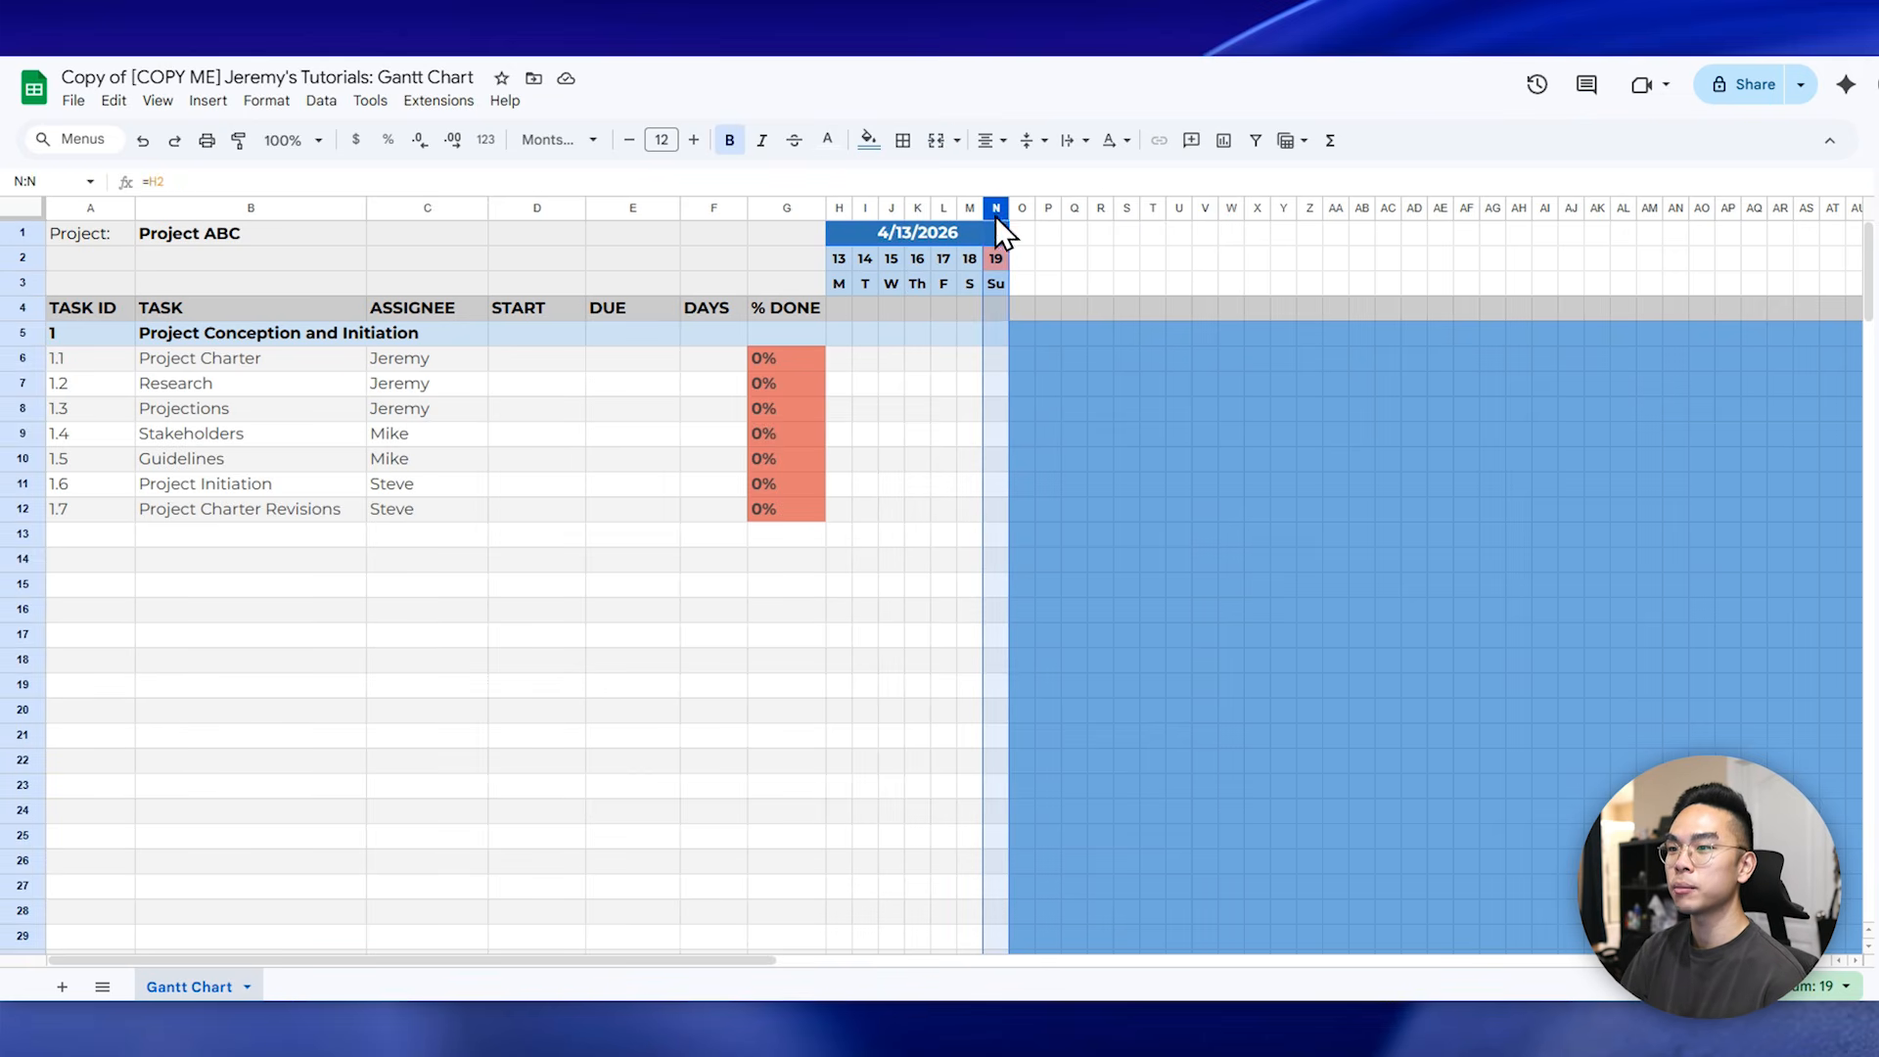
{"action": "left_click", "coordinate": [997, 509]}
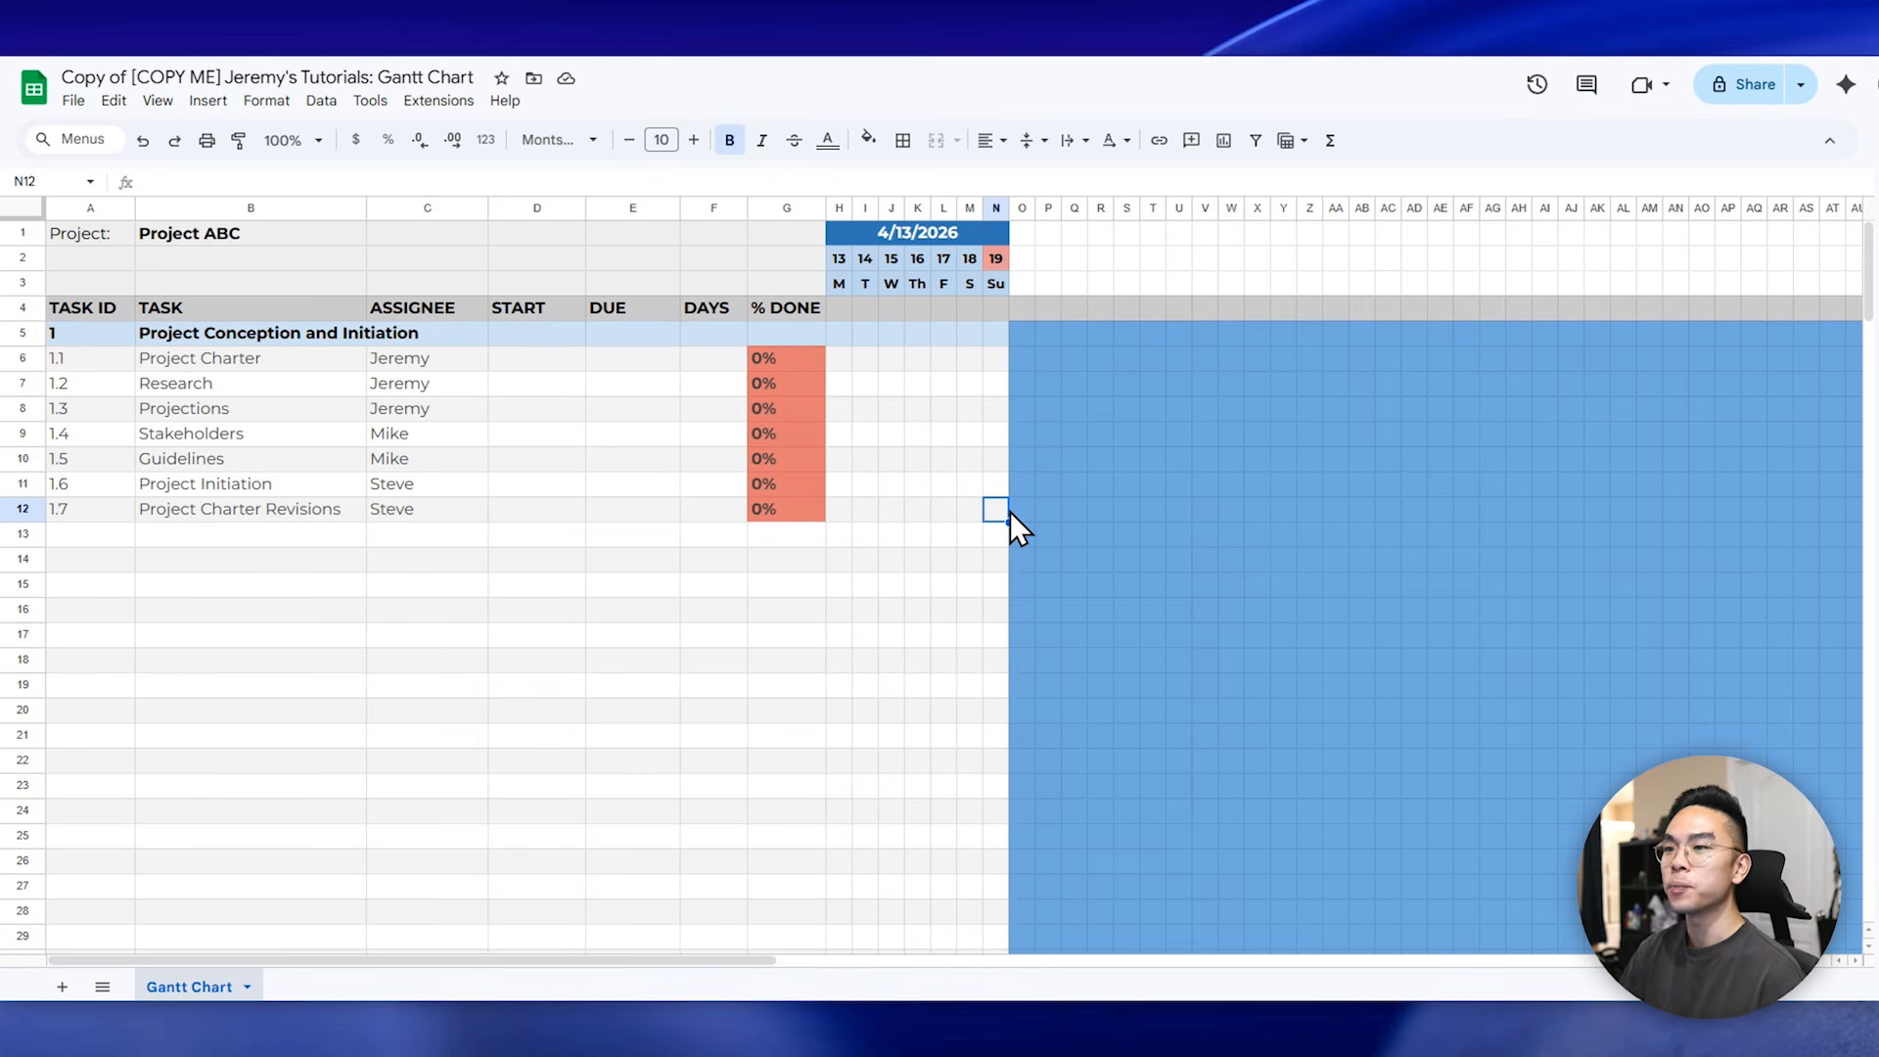
- Extend the first week's header block H1:N3 across the timeline to column DO
{"action": "left_click_drag", "start_coordinate": [841, 232], "coordinate": [994, 292]}
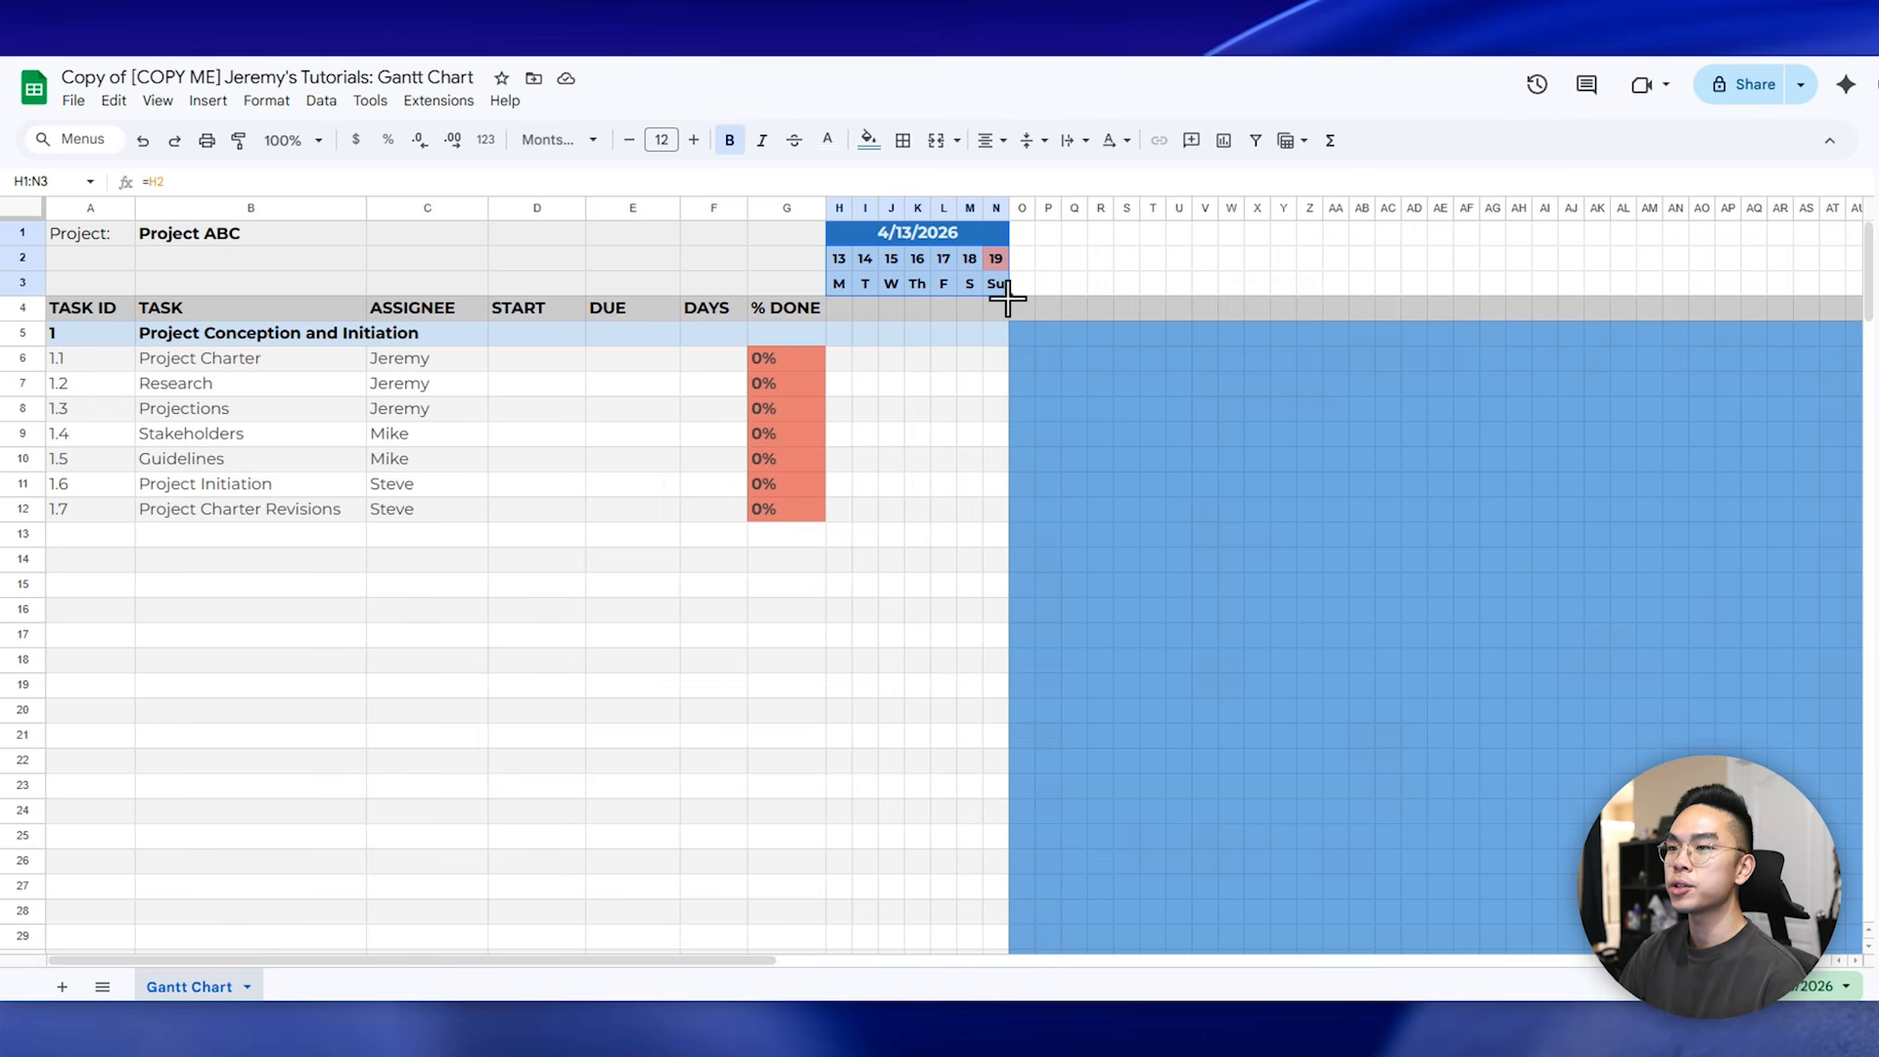
{"action": "left_click_drag", "start_coordinate": [1009, 296], "coordinate": [1648, 294]}
{"action": "left_click_drag", "start_coordinate": [727, 959], "coordinate": [1343, 973]}
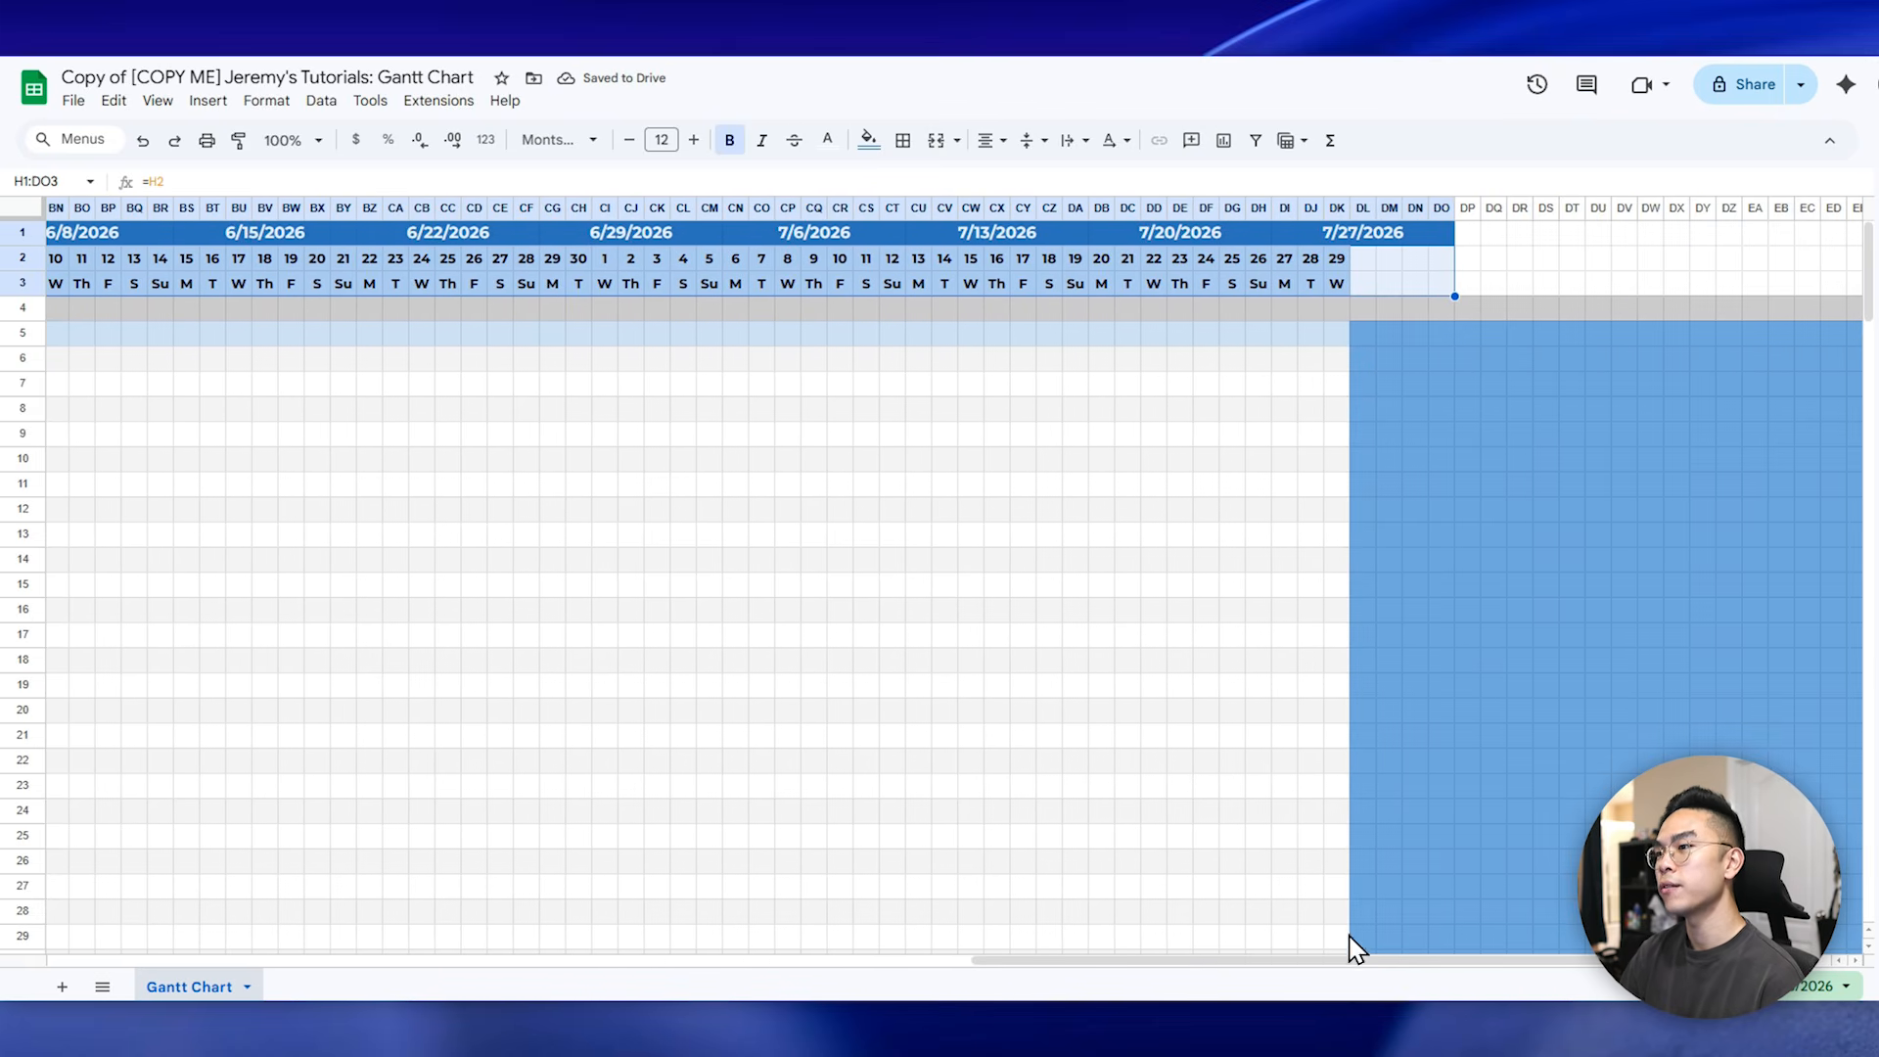
- Clear the partial last-week entries in DI2:DK3 and refill dates and weekday labels through column DO from the preceding week
{"action": "left_click", "coordinate": [1466, 260]}
{"action": "left_click", "coordinate": [1339, 261]}
{"action": "left_click_drag", "start_coordinate": [1341, 266], "coordinate": [1442, 294]}
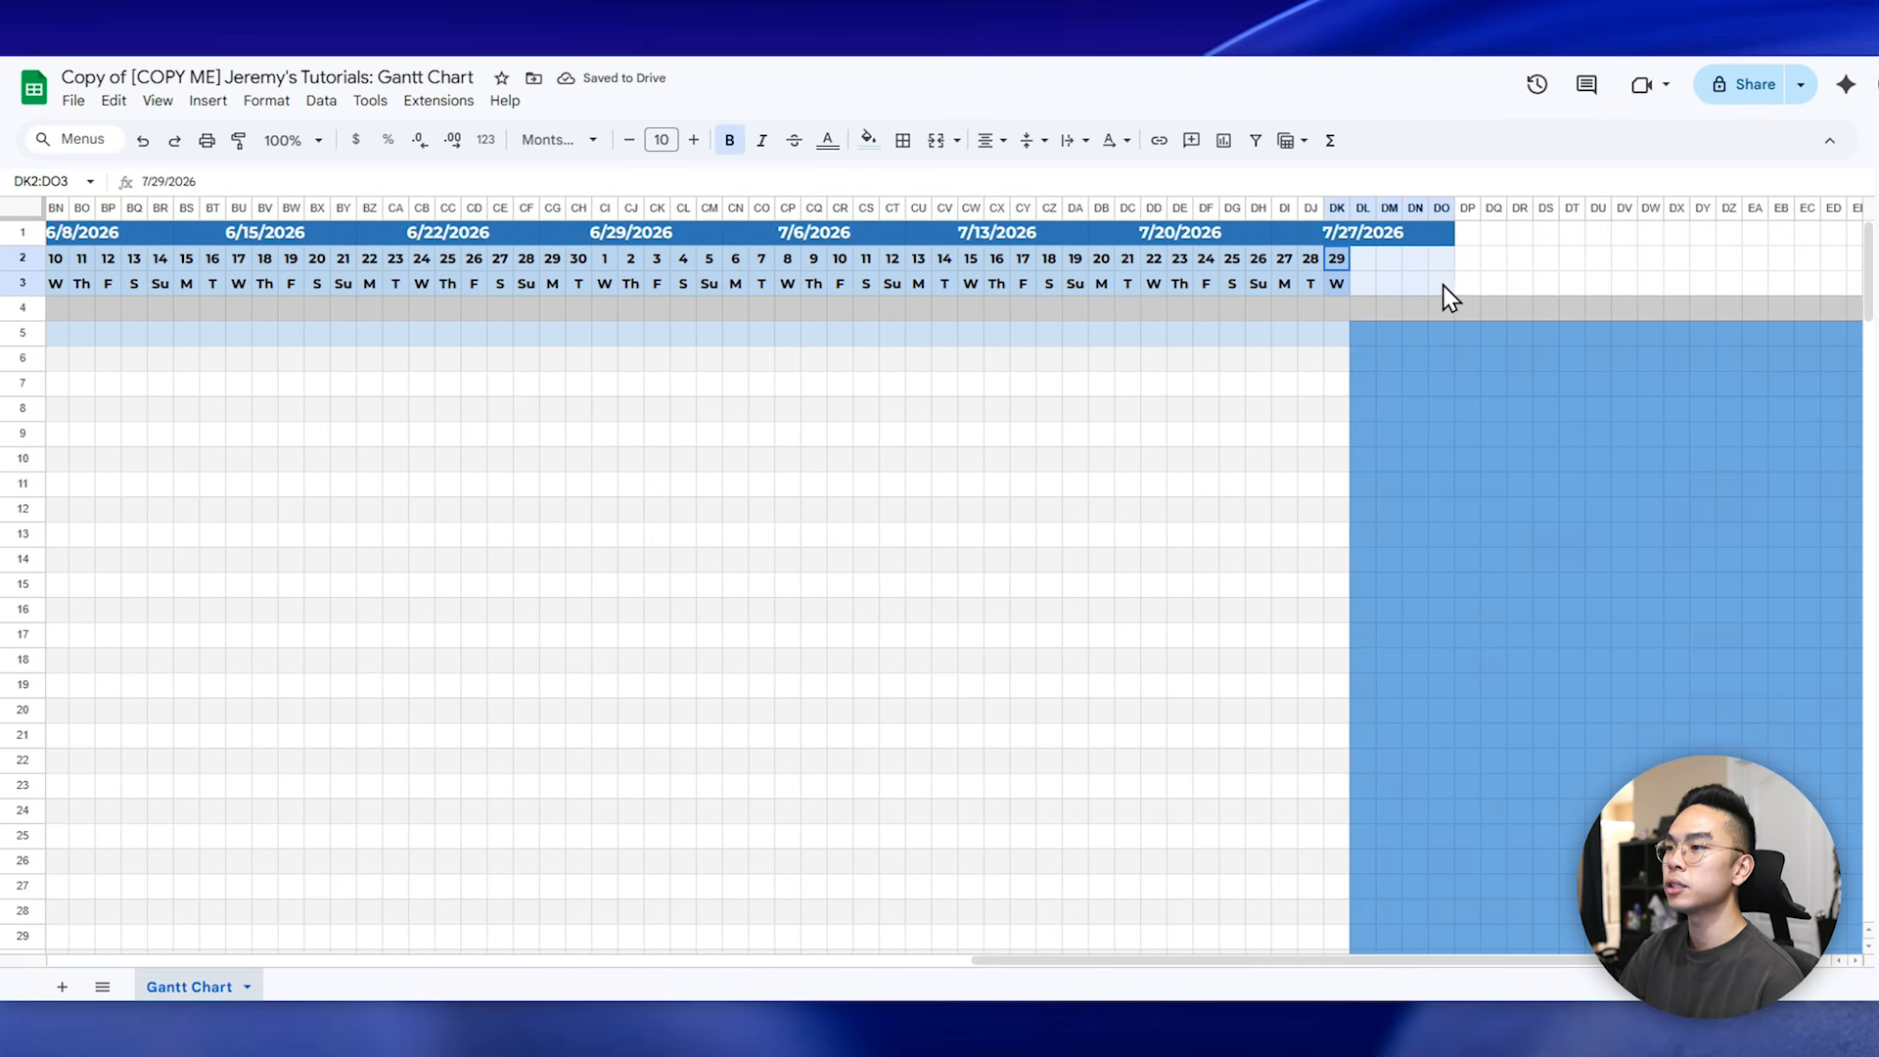
{"action": "left_click", "coordinate": [1444, 292]}
{"action": "left_click_drag", "start_coordinate": [1334, 264], "coordinate": [1282, 280]}
{"action": "key", "text": "Delete"}
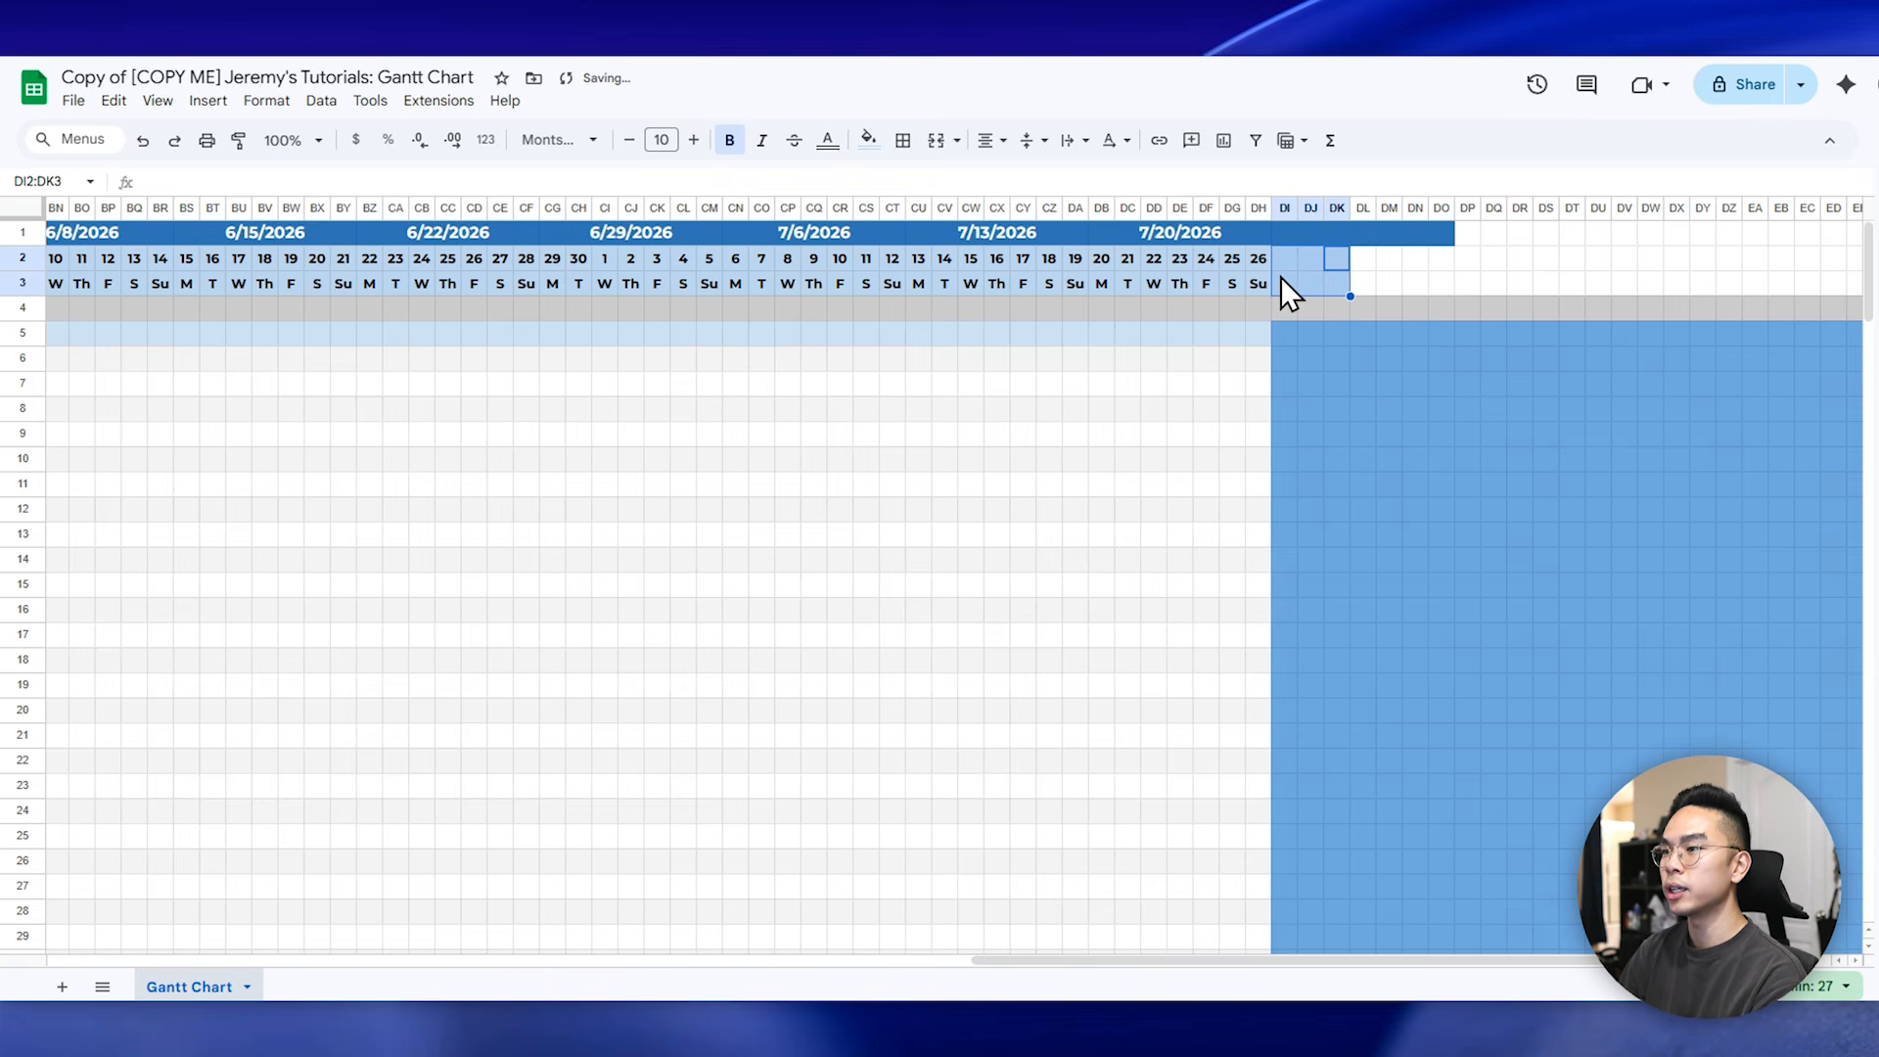
{"action": "left_click_drag", "start_coordinate": [1098, 258], "coordinate": [1448, 295]}
{"action": "left_click", "coordinate": [1487, 285]}
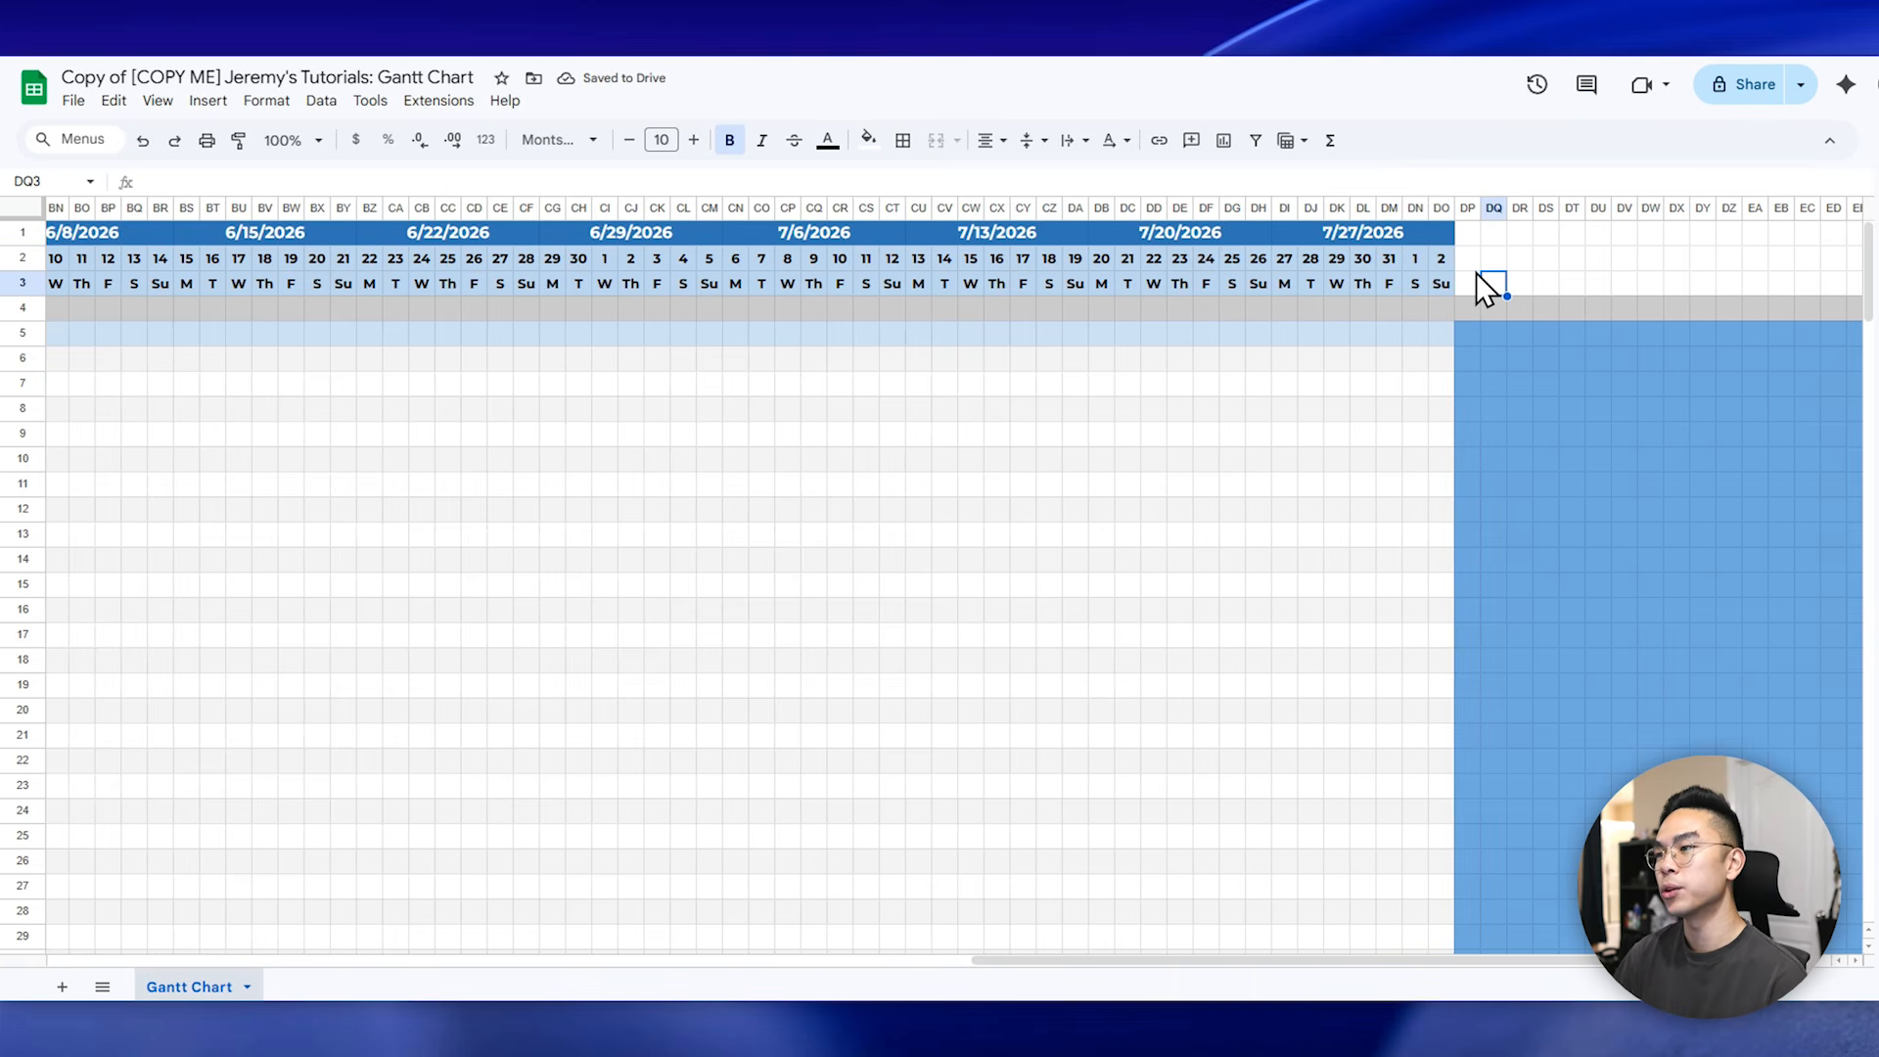
{"action": "left_click", "coordinate": [1465, 285]}
{"action": "left_click", "coordinate": [1439, 285]}
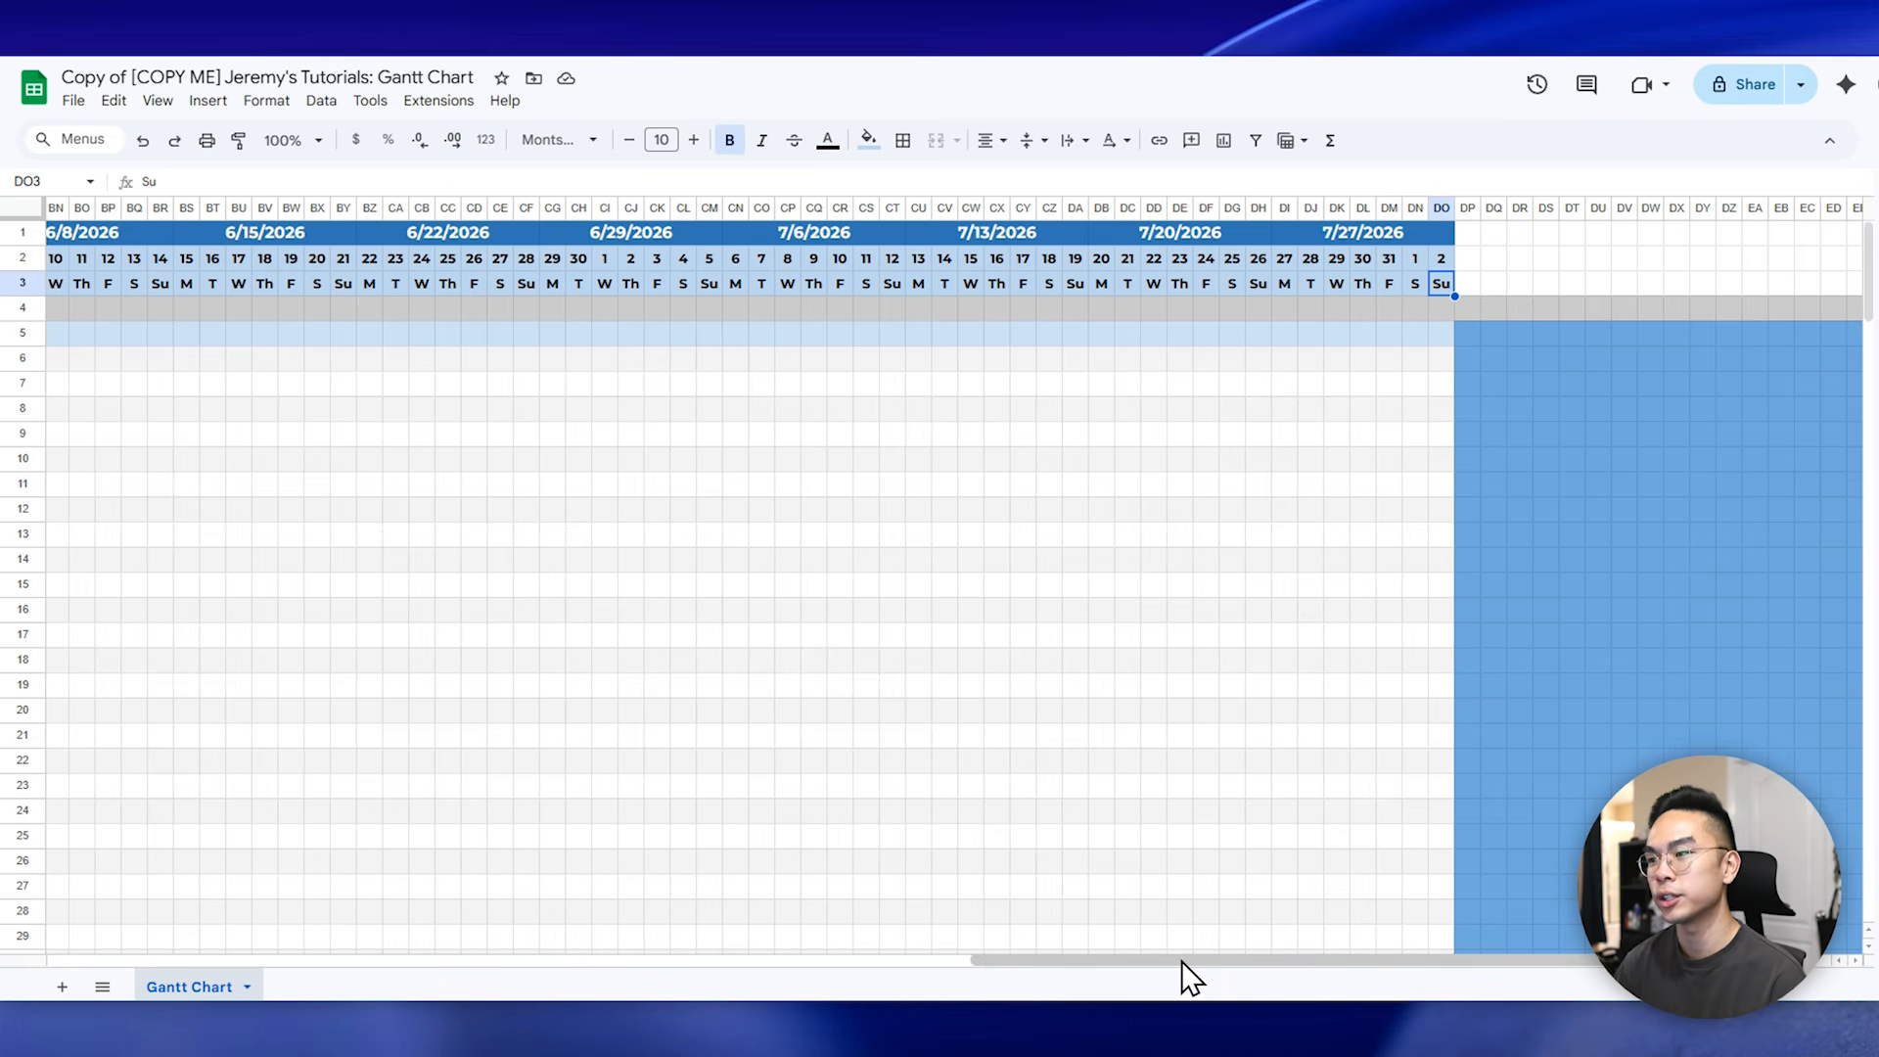
{"action": "left_click_drag", "start_coordinate": [1190, 960], "coordinate": [352, 1035]}
{"action": "left_click", "coordinate": [865, 435]}
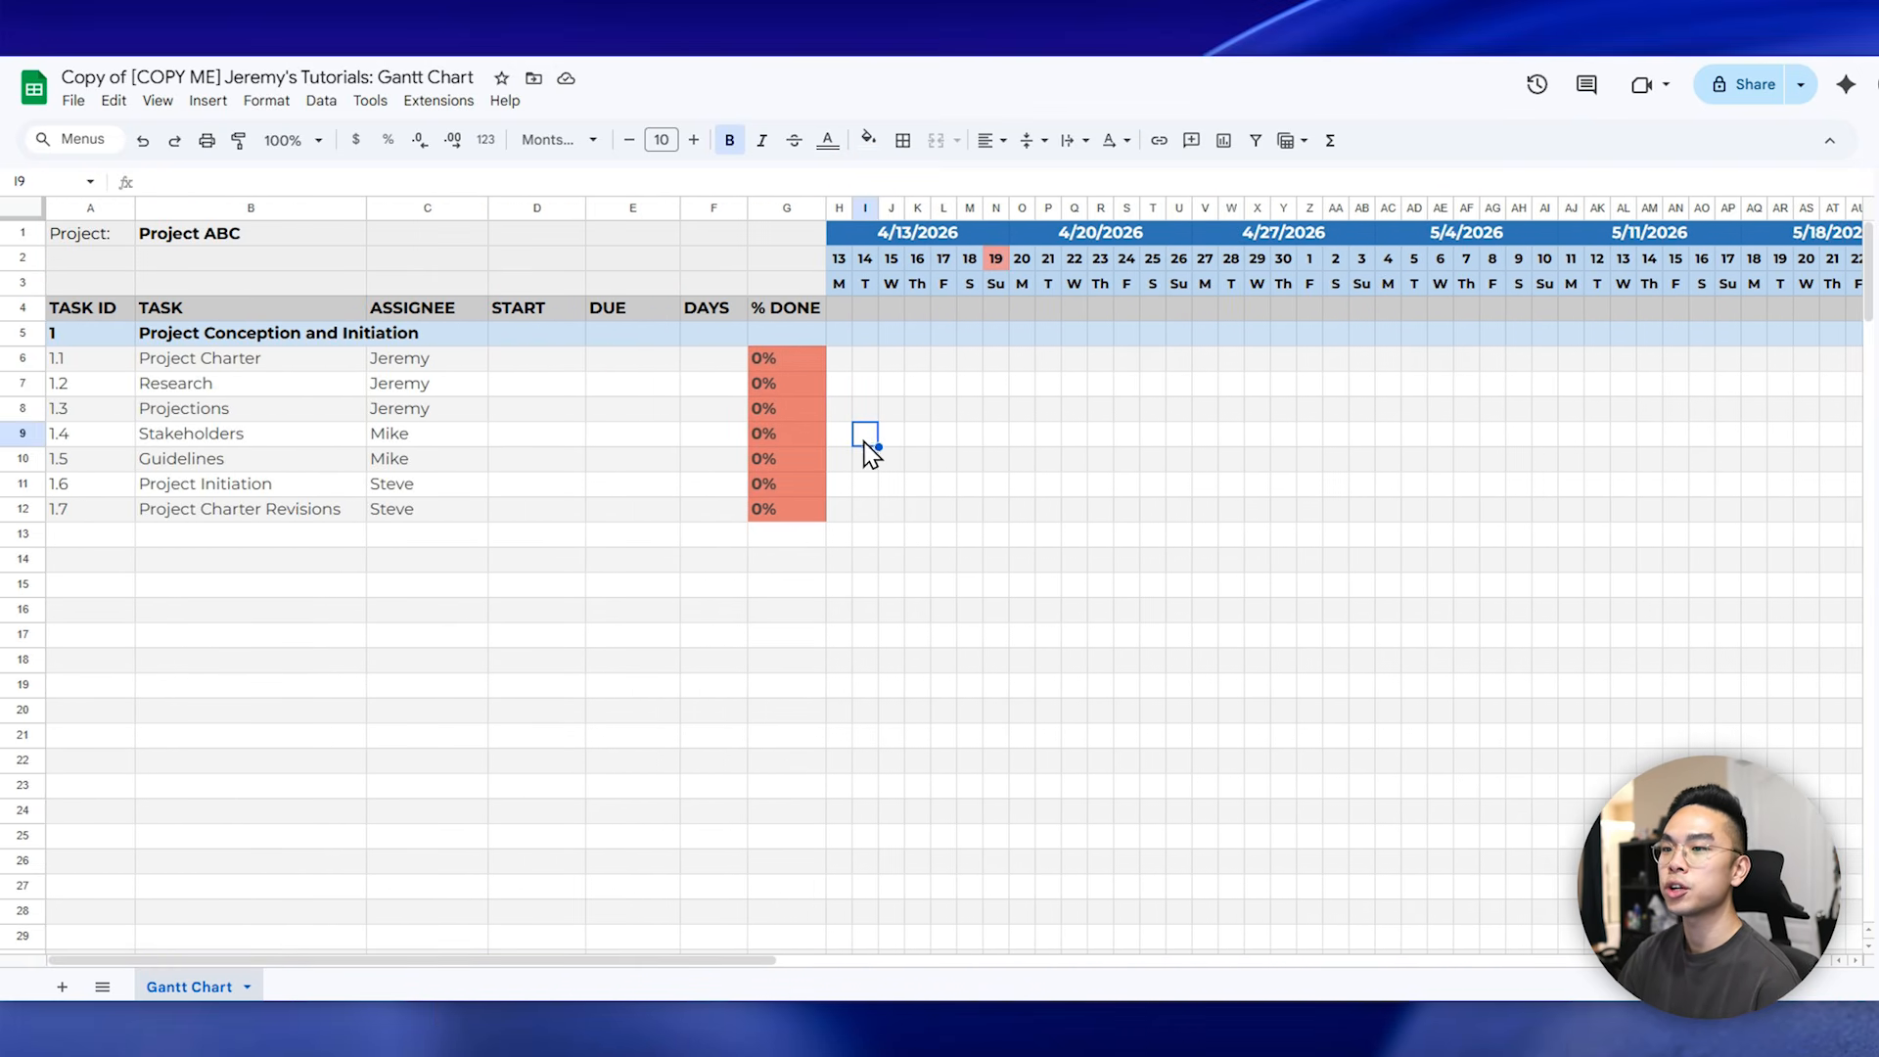
{"action": "left_click_drag", "start_coordinate": [889, 360], "coordinate": [1531, 868]}
{"action": "left_click", "coordinate": [1518, 584]}
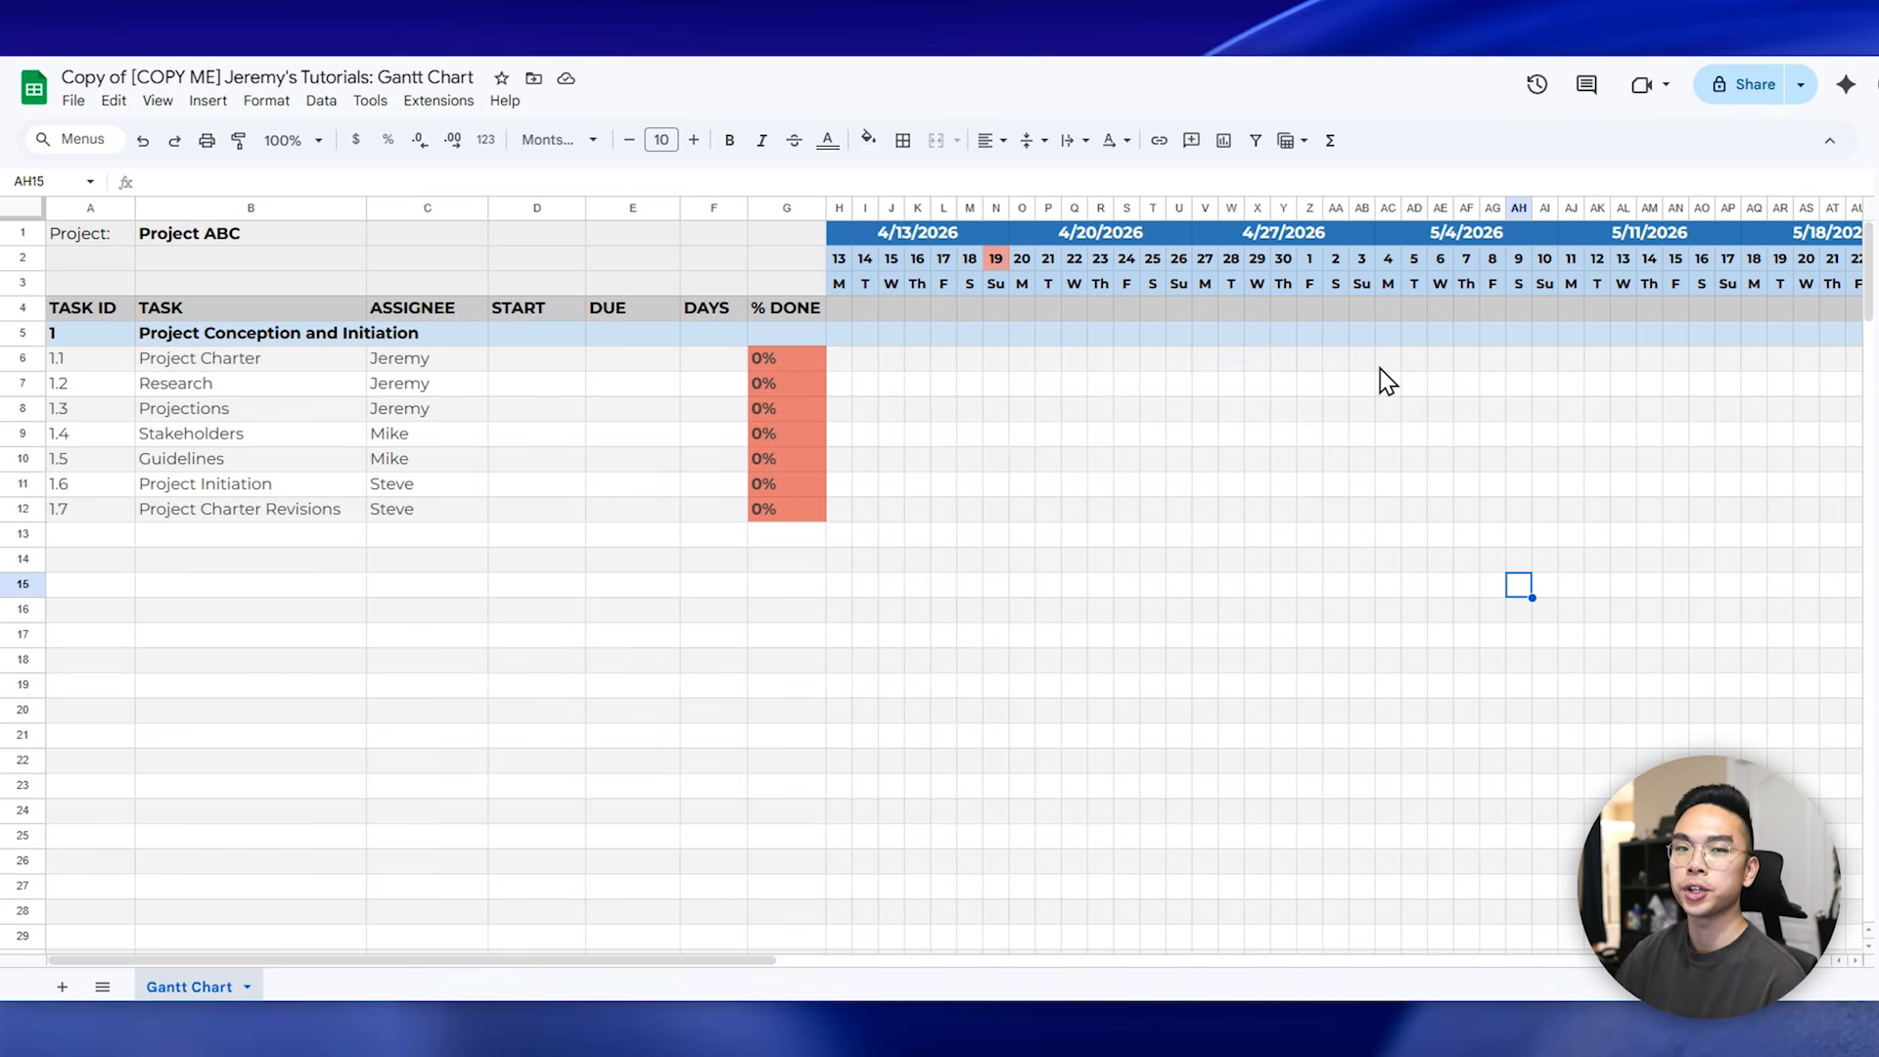
{"action": "left_click", "coordinate": [548, 358]}
{"action": "left_click", "coordinate": [284, 362]}
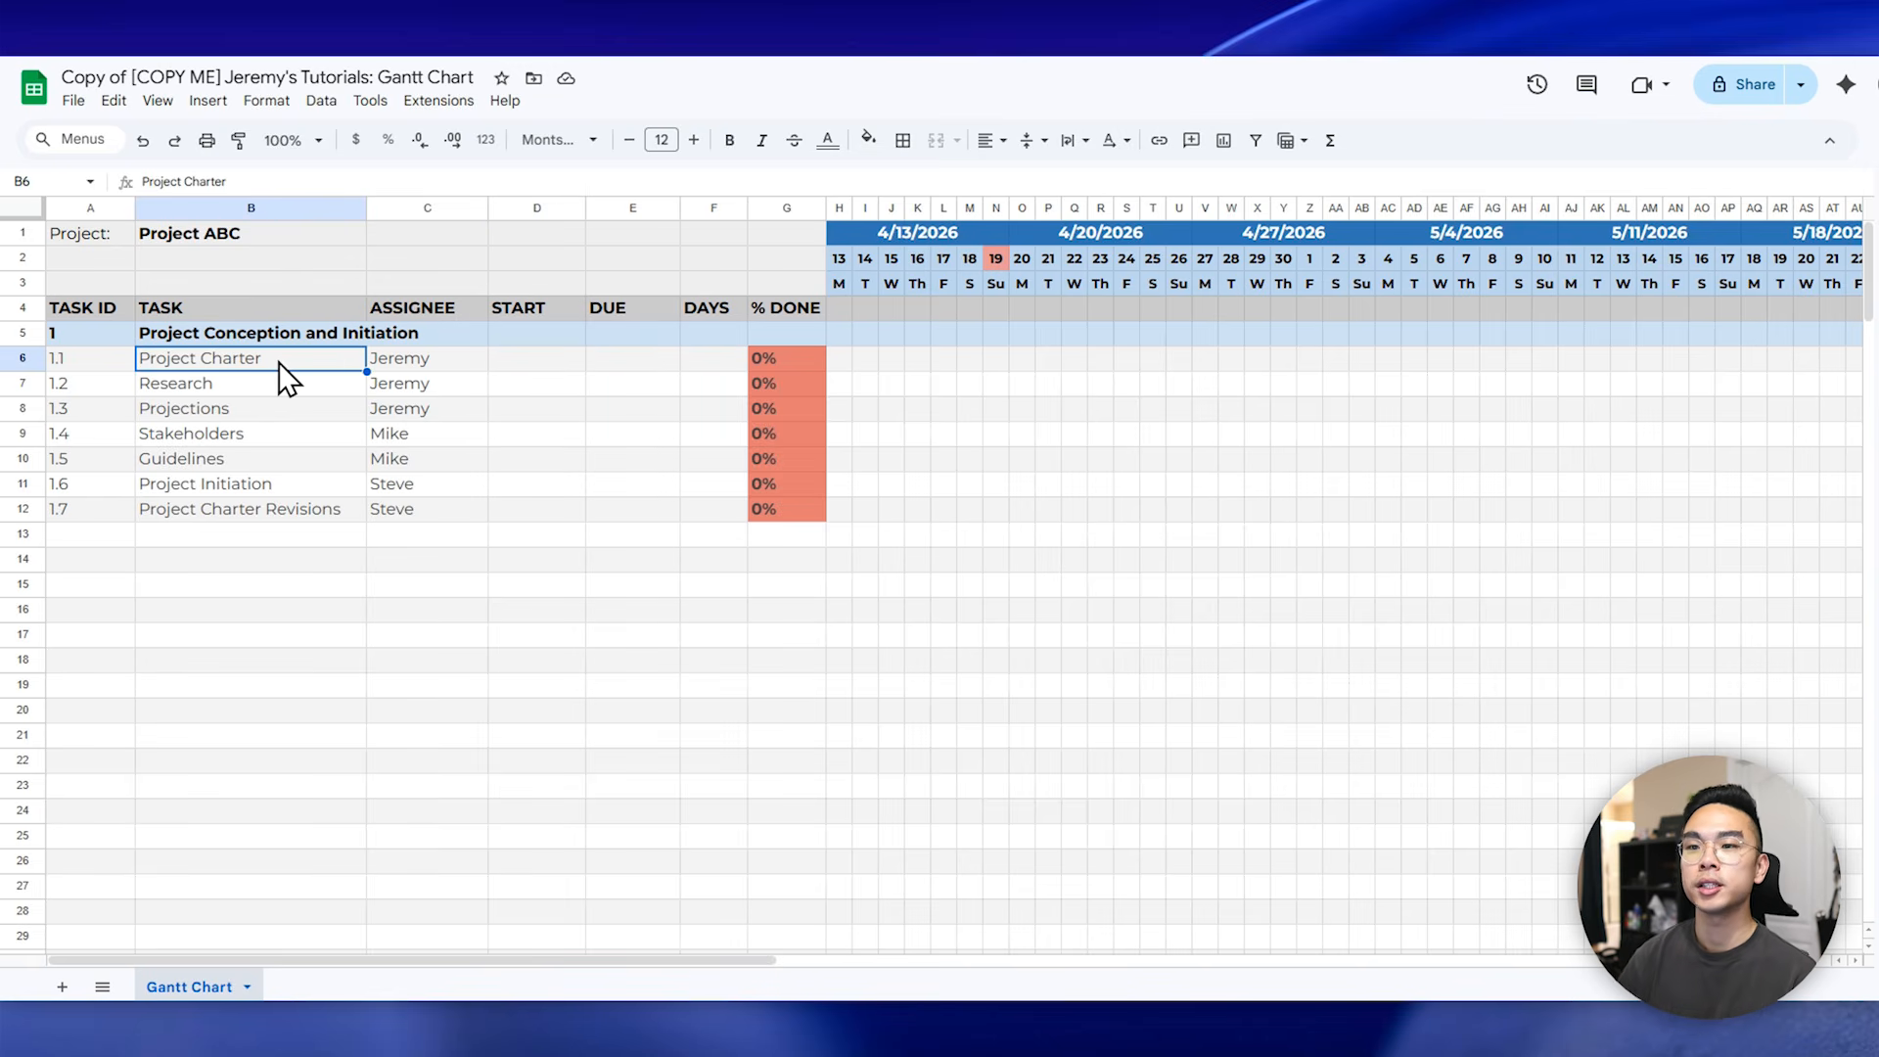
- Try clearing the sample task IDs, task names and assignees in A6:C12, and undo the deletion
{"action": "left_click_drag", "start_coordinate": [51, 356], "coordinate": [369, 503]}
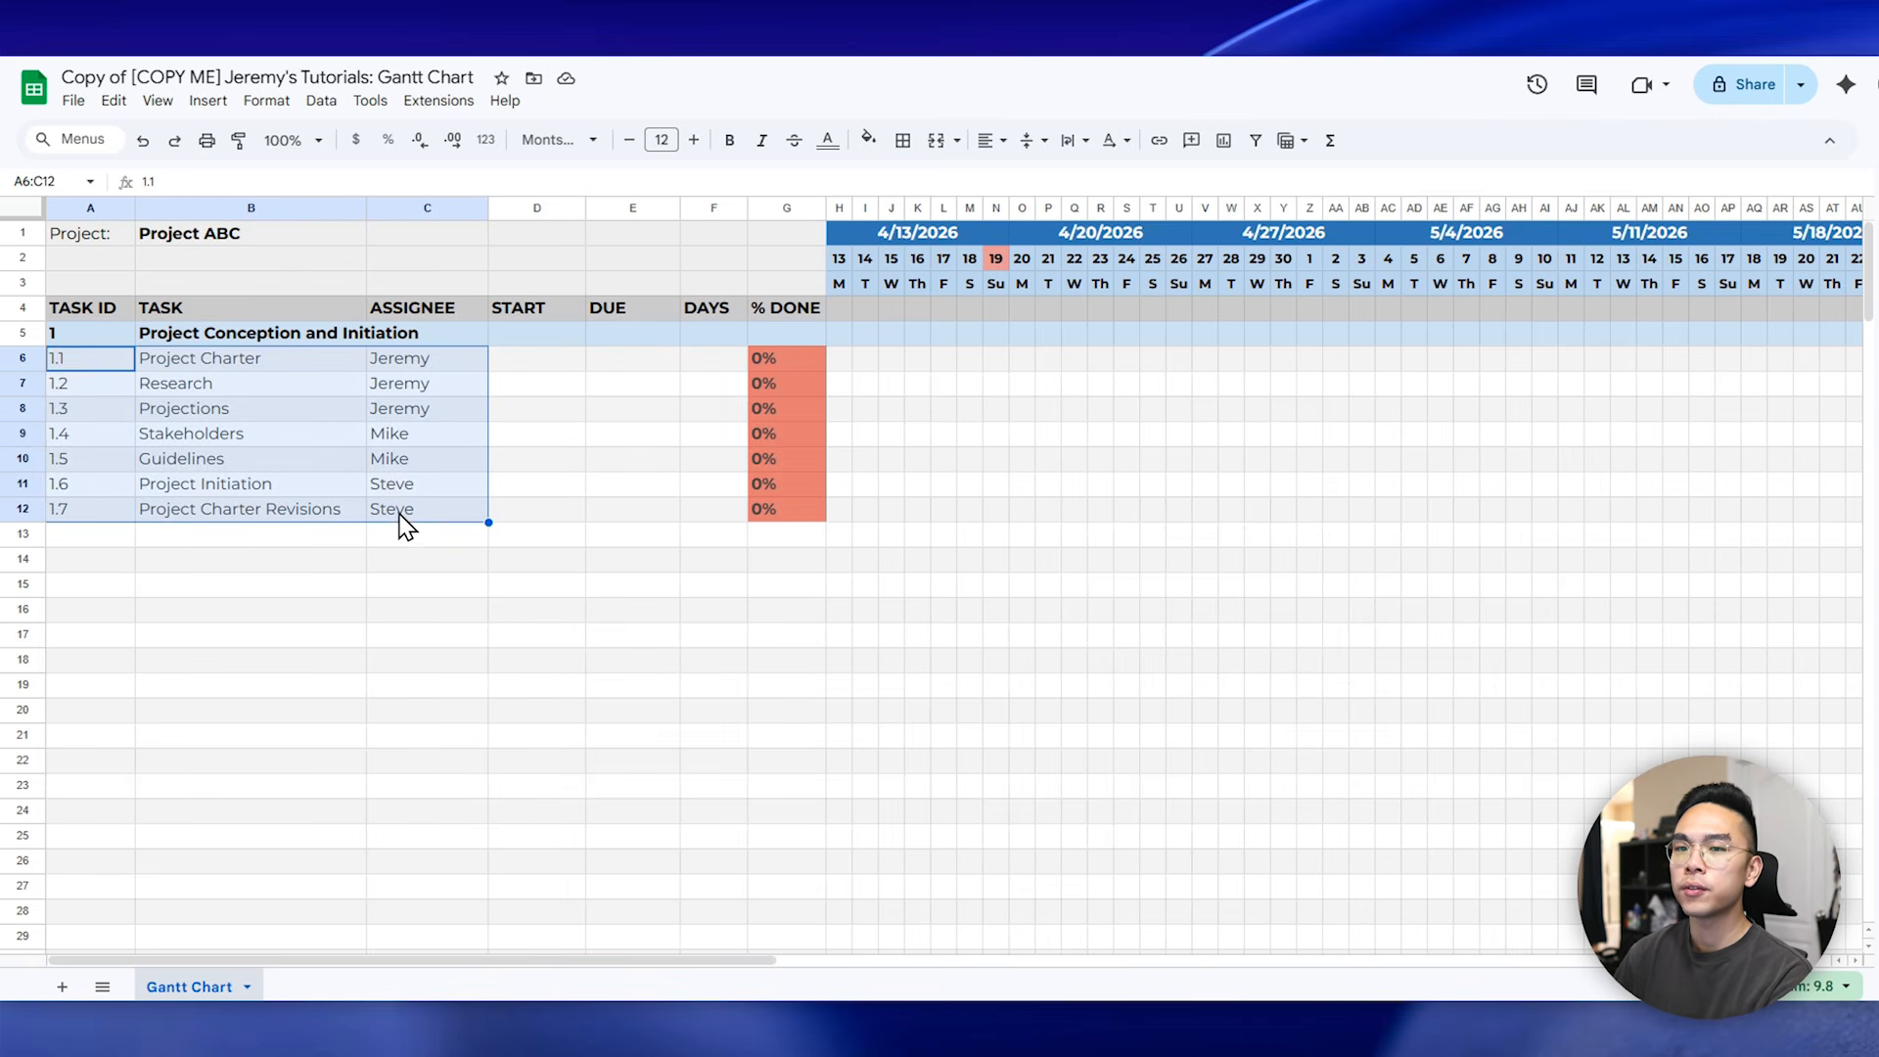
{"action": "key", "text": "Delete"}
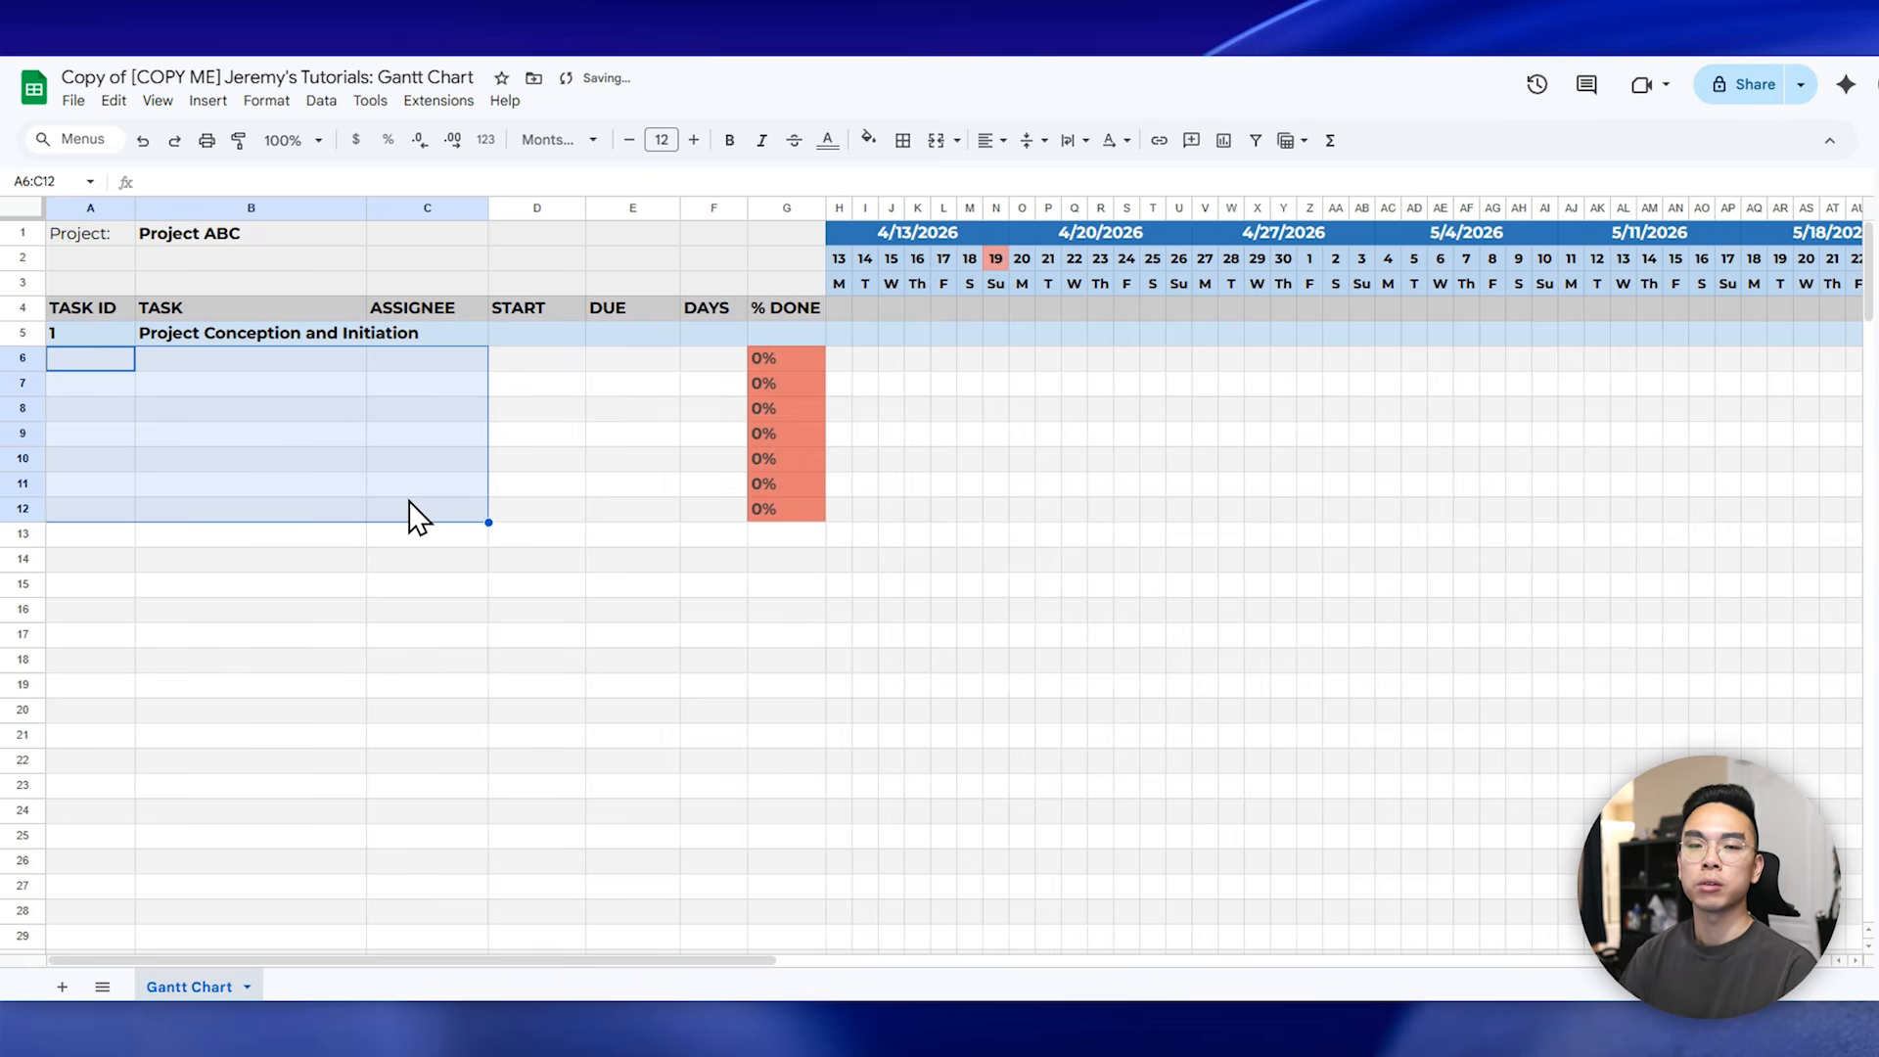
{"action": "key", "text": "ctrl+z"}
{"action": "left_click", "coordinate": [411, 509]}
{"action": "left_click", "coordinate": [238, 368]}
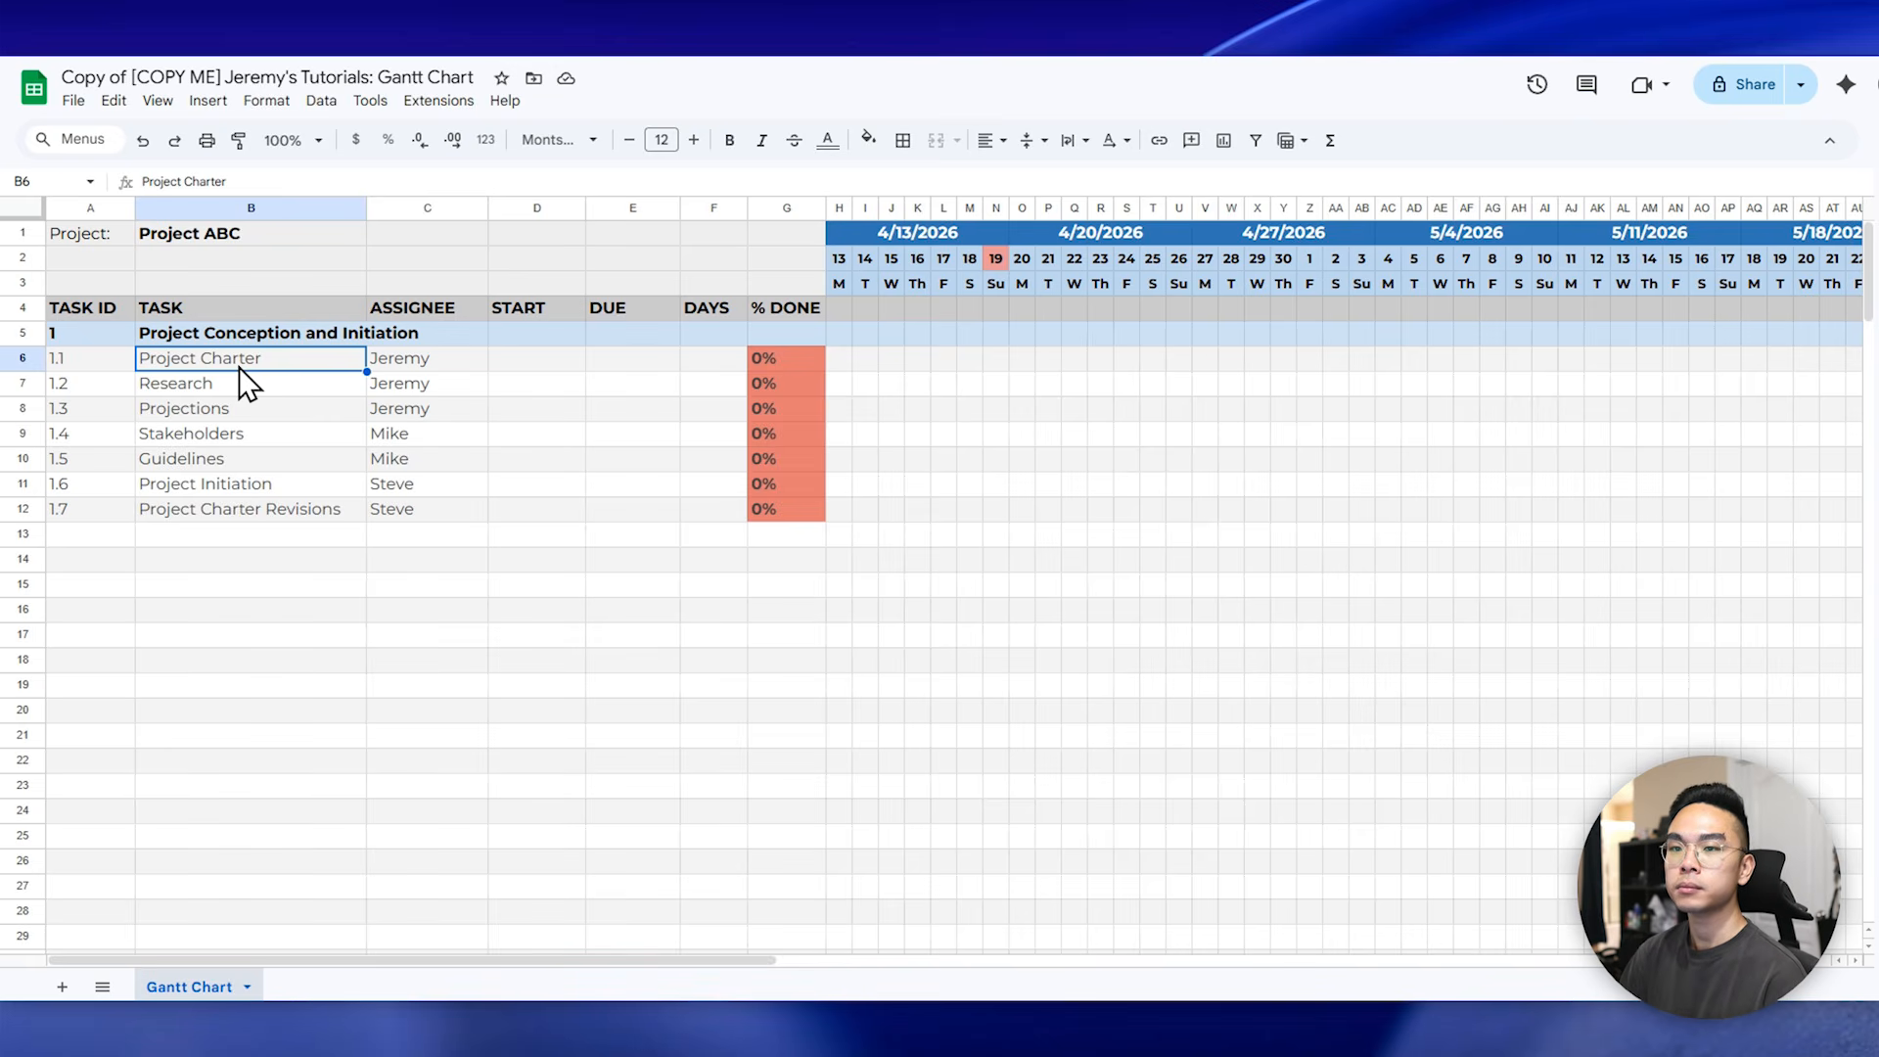
{"action": "left_click_drag", "start_coordinate": [438, 361], "coordinate": [425, 407]}
{"action": "left_click", "coordinate": [429, 407]}
{"action": "left_click", "coordinate": [427, 408]}
- Set the Project Charter task's start date to 4/15/2026 and its due date to 4/30/2026
{"action": "left_click", "coordinate": [538, 362]}
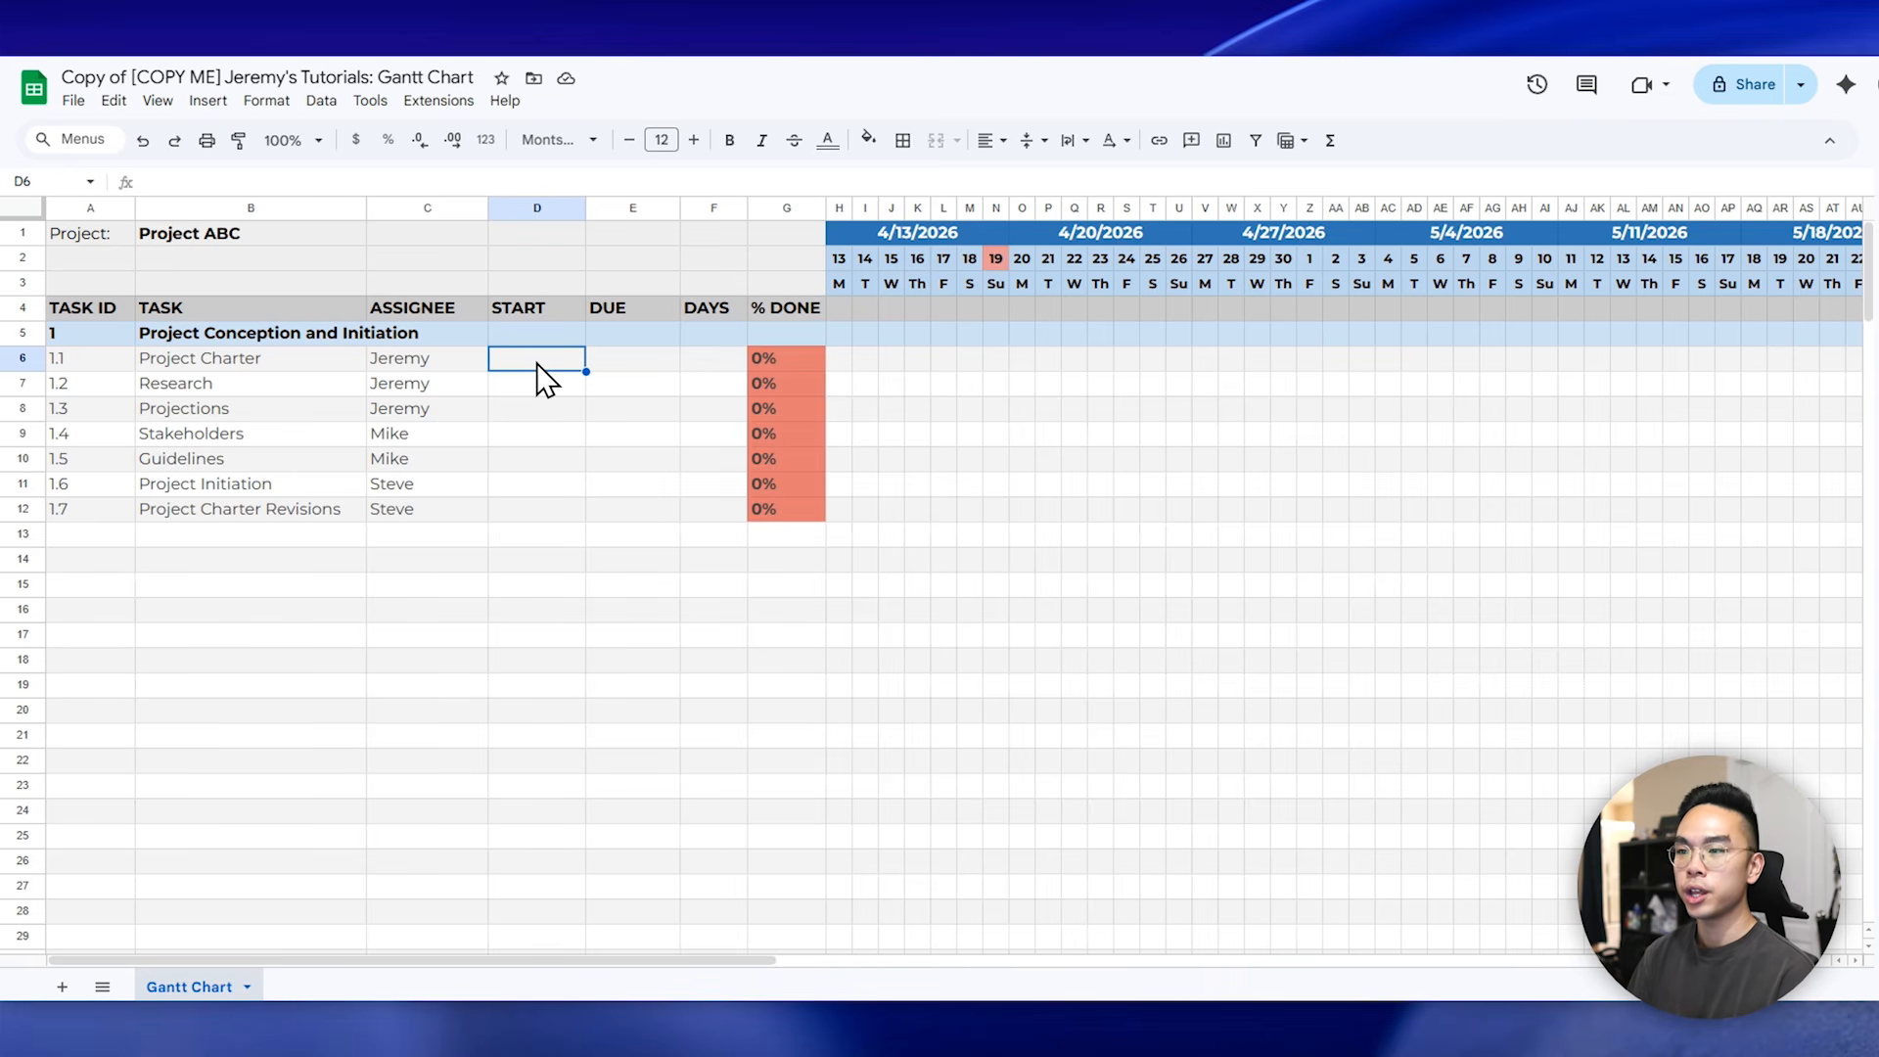
{"action": "type", "text": "4"}
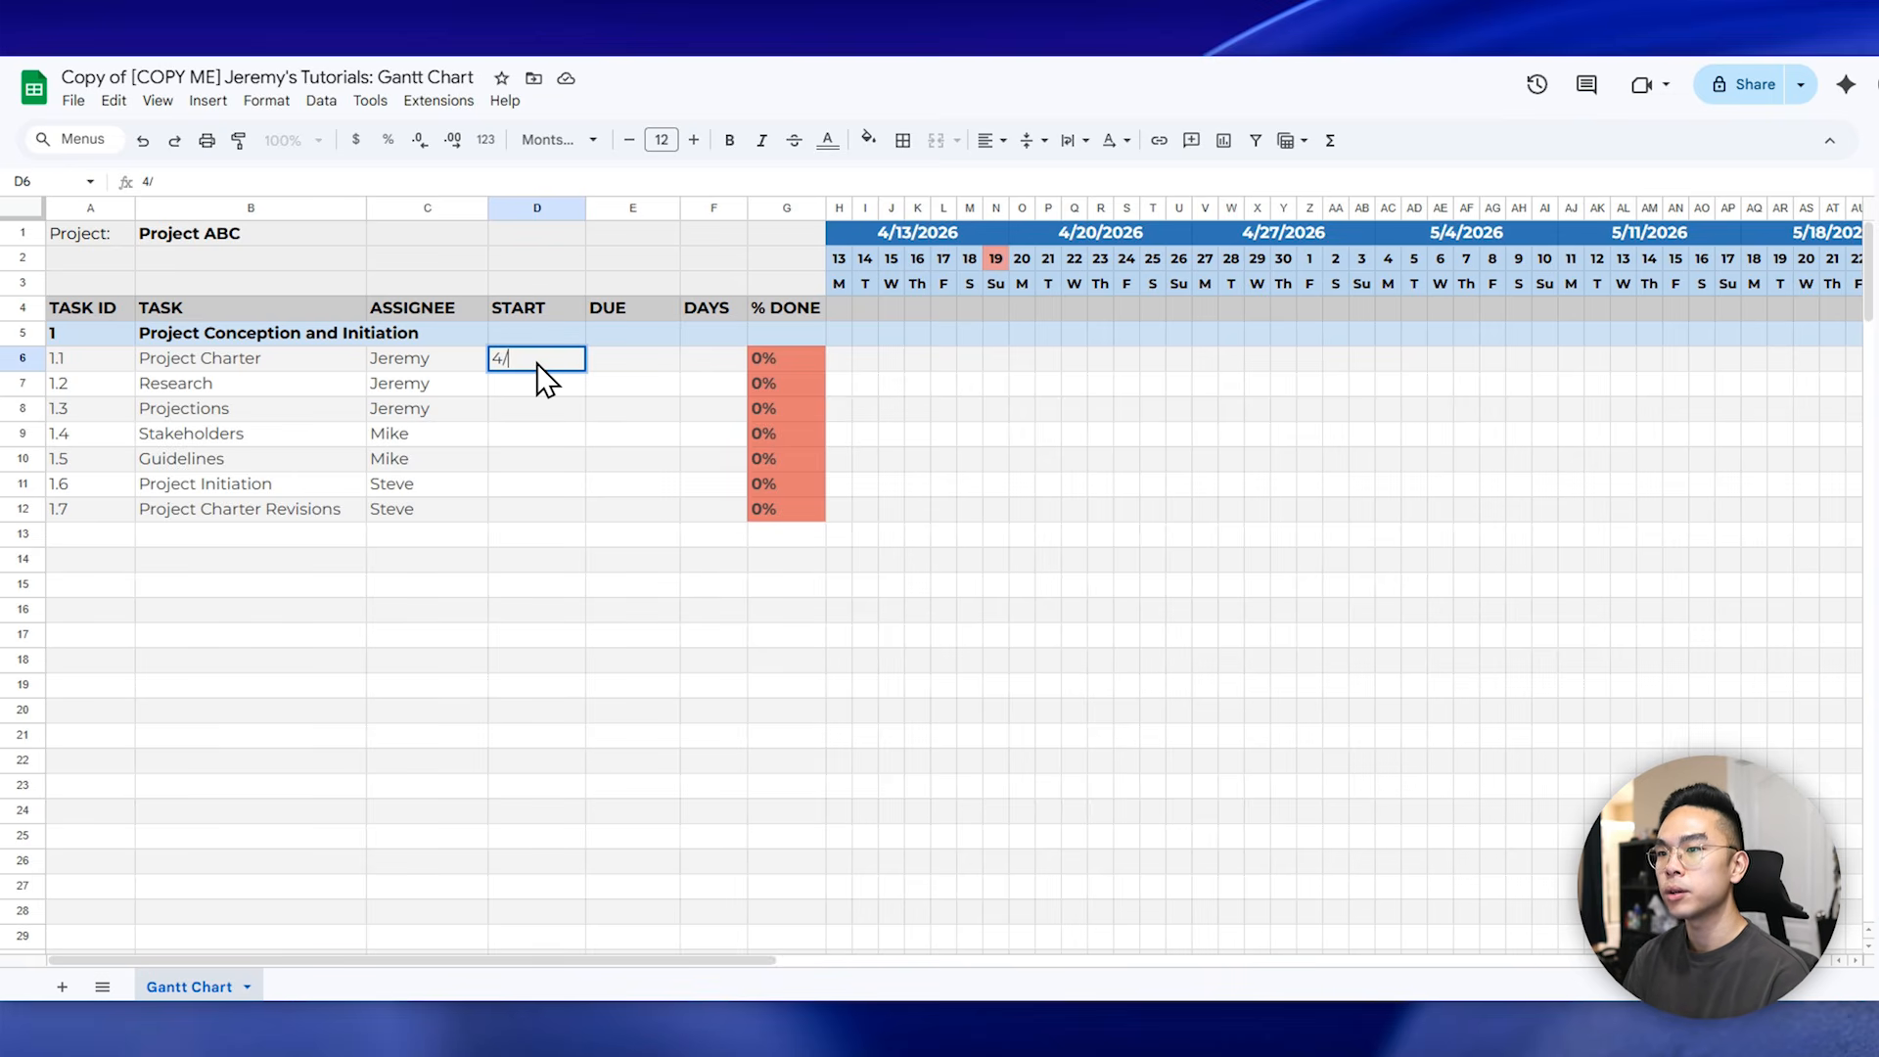
{"action": "type", "text": "/15/"}
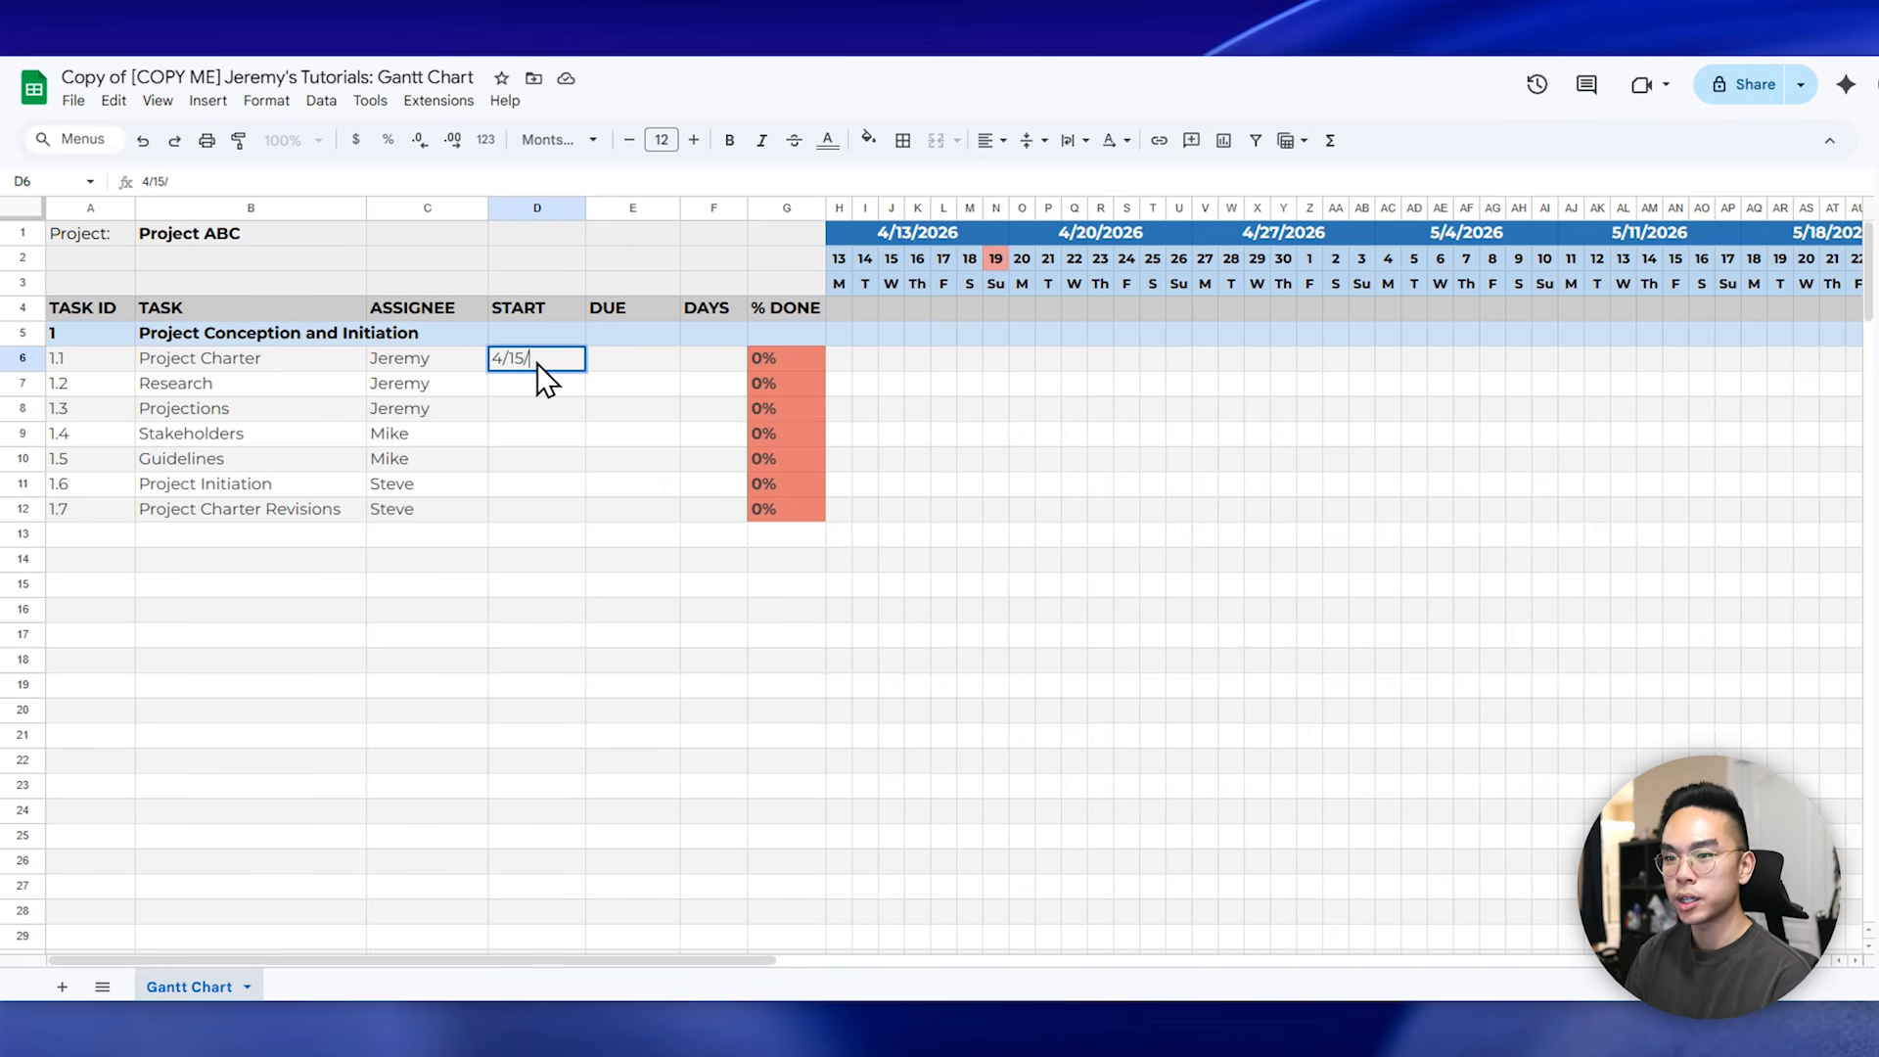
{"action": "key", "text": "Return"}
{"action": "key", "text": "Up"}
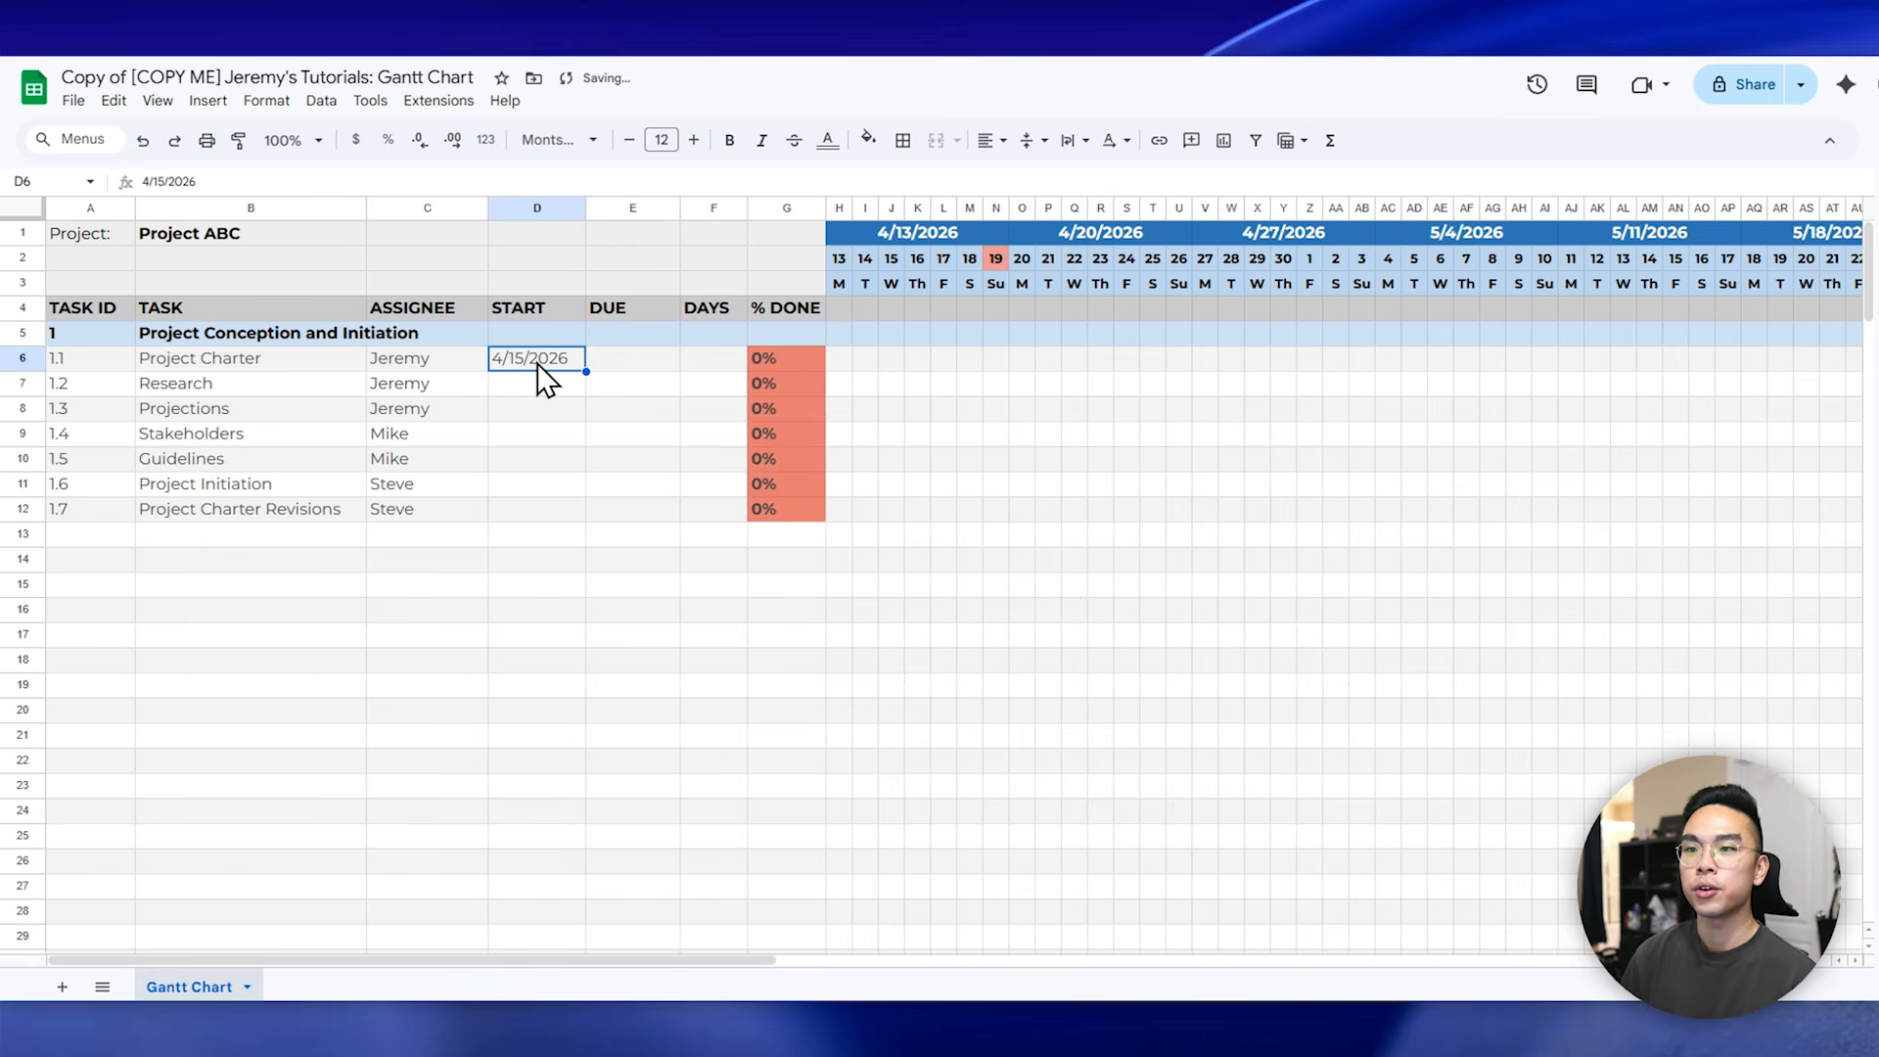
{"action": "key", "text": "Right"}
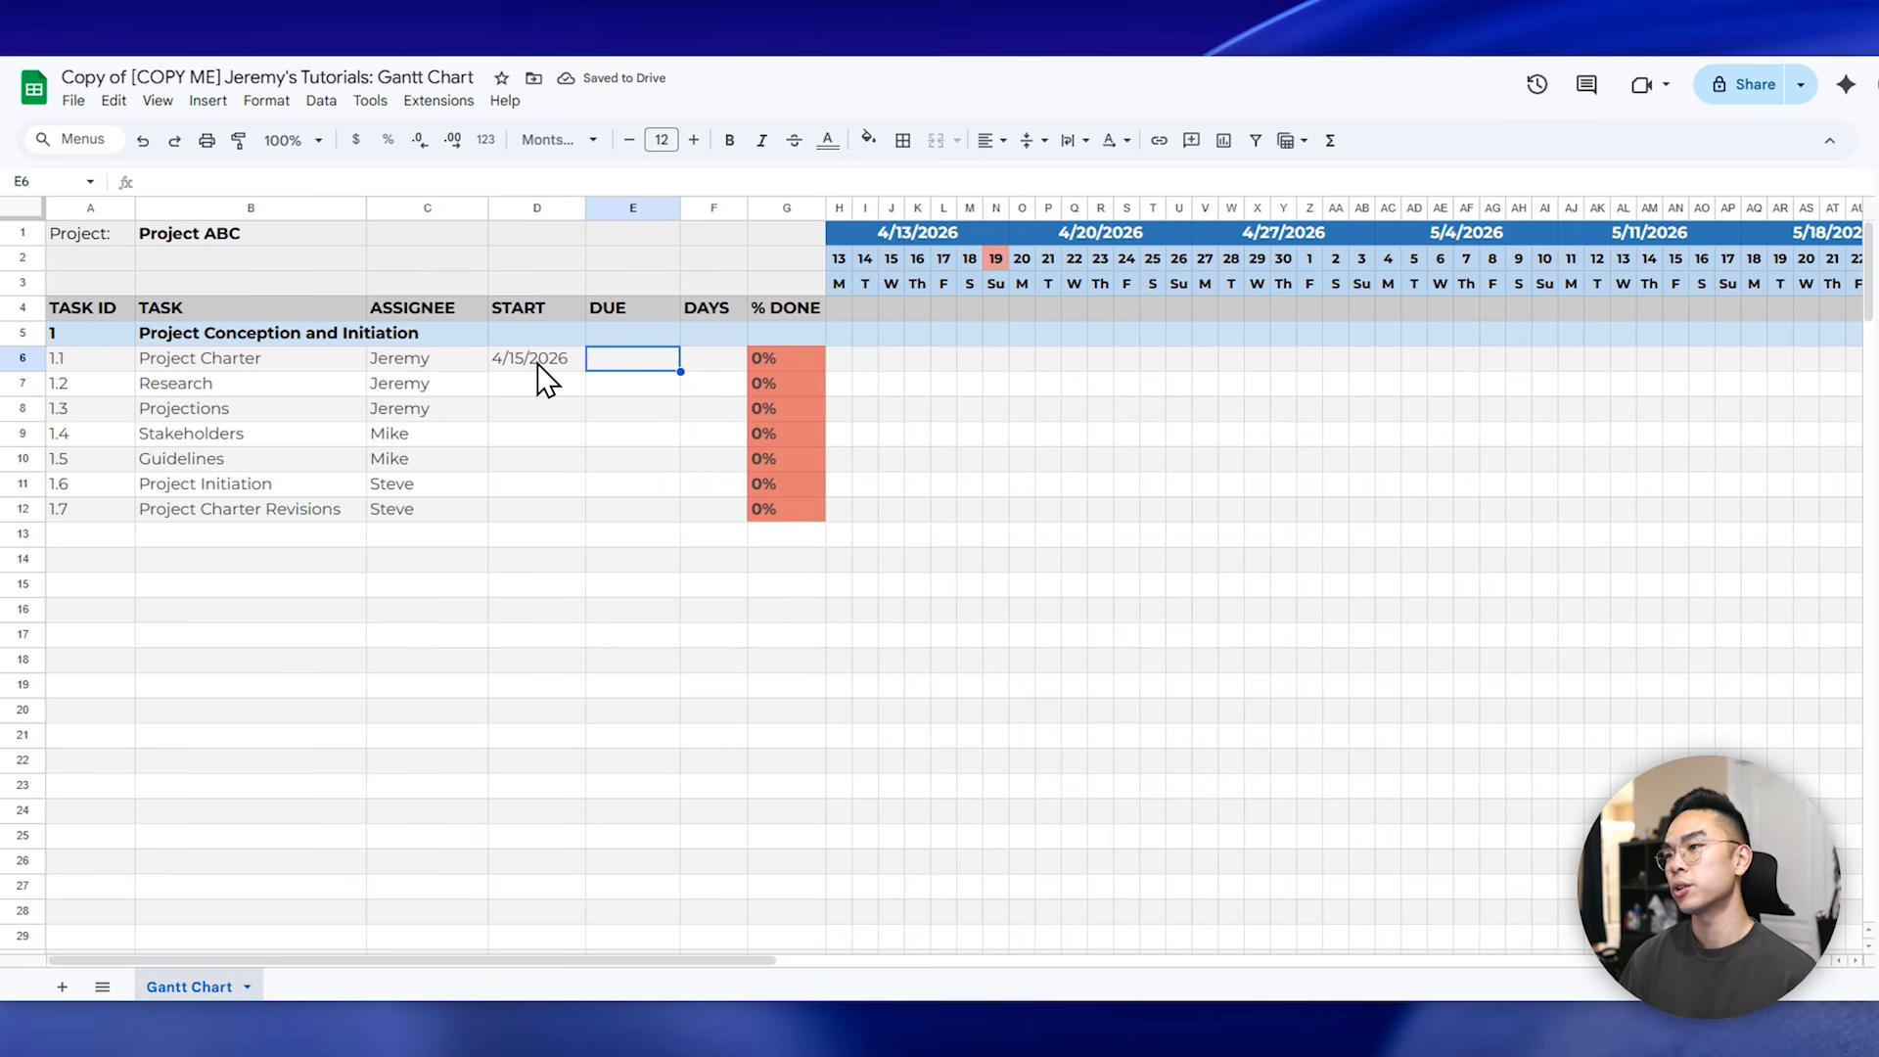
{"action": "type", "text": "4/30/2026"}
{"action": "key", "text": "Return"}
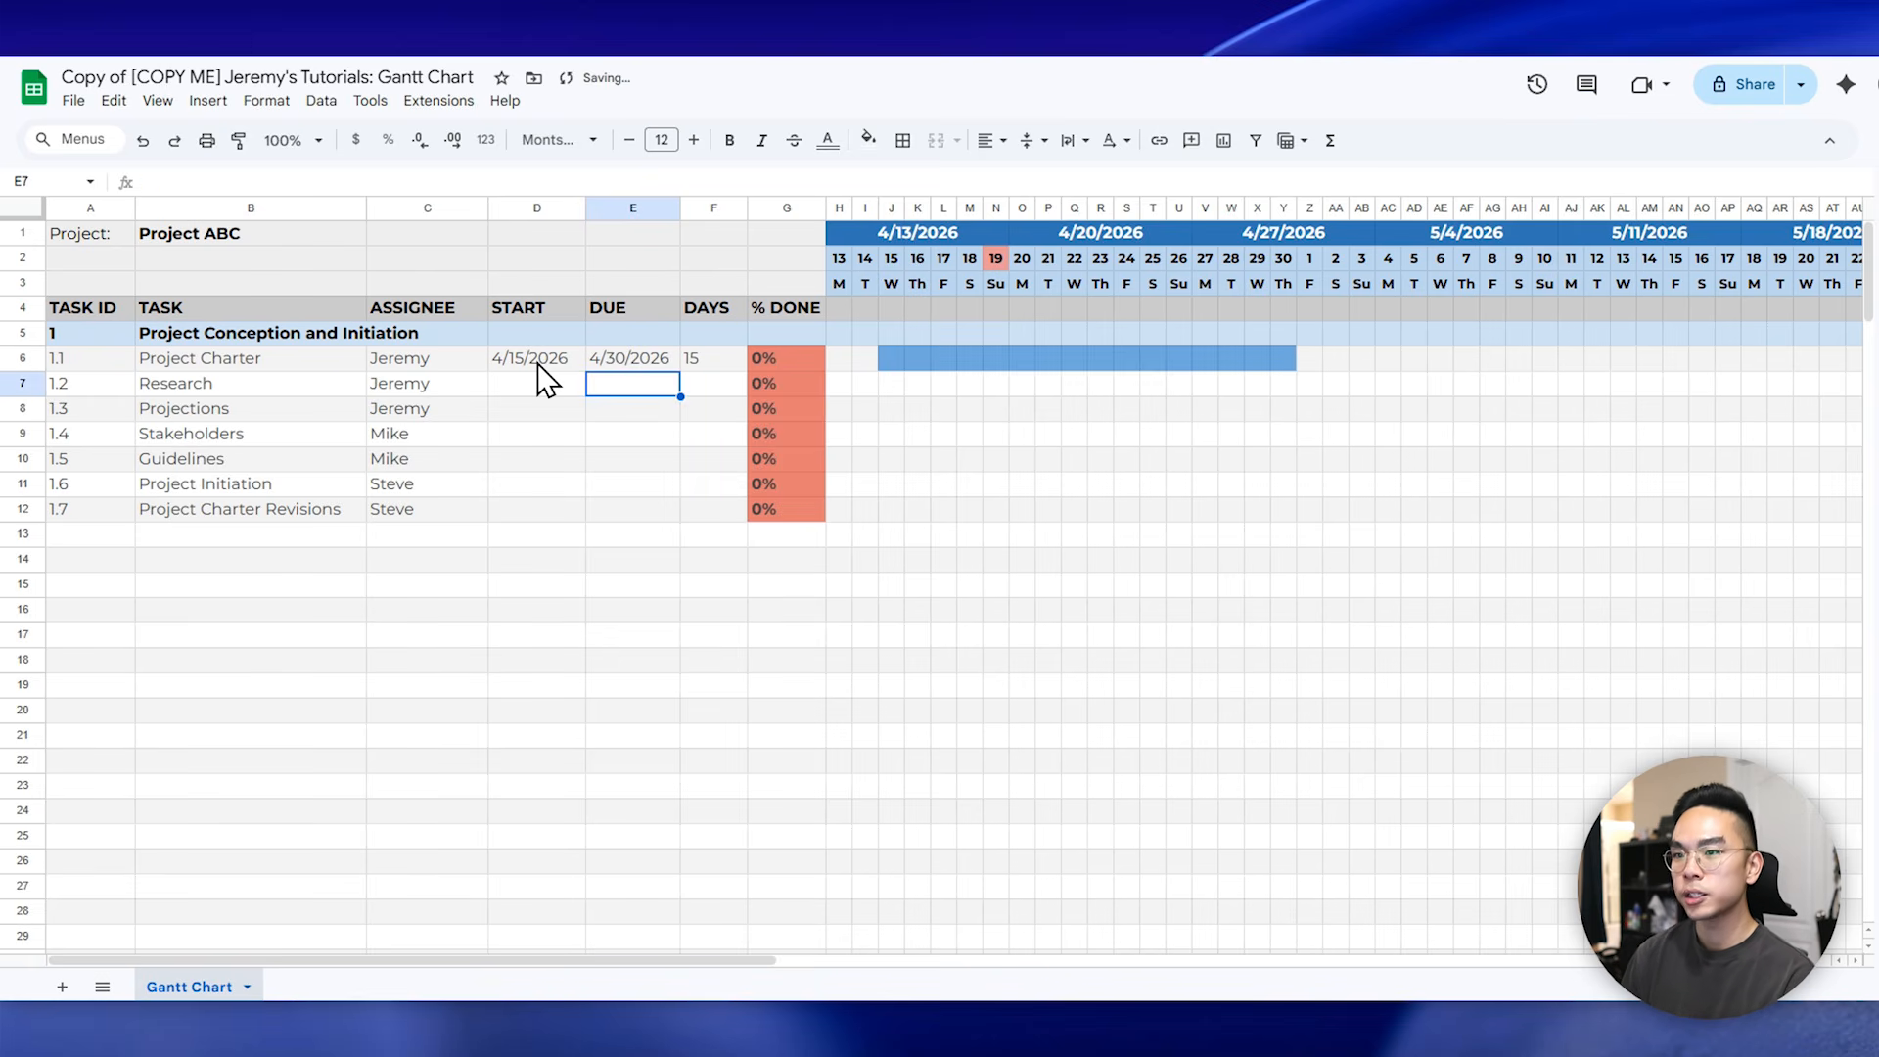
- Inspect the Project Charter task's DAYS formula in F6 together with its start and due dates
{"action": "key", "text": "Up"}
{"action": "key", "text": "Right"}
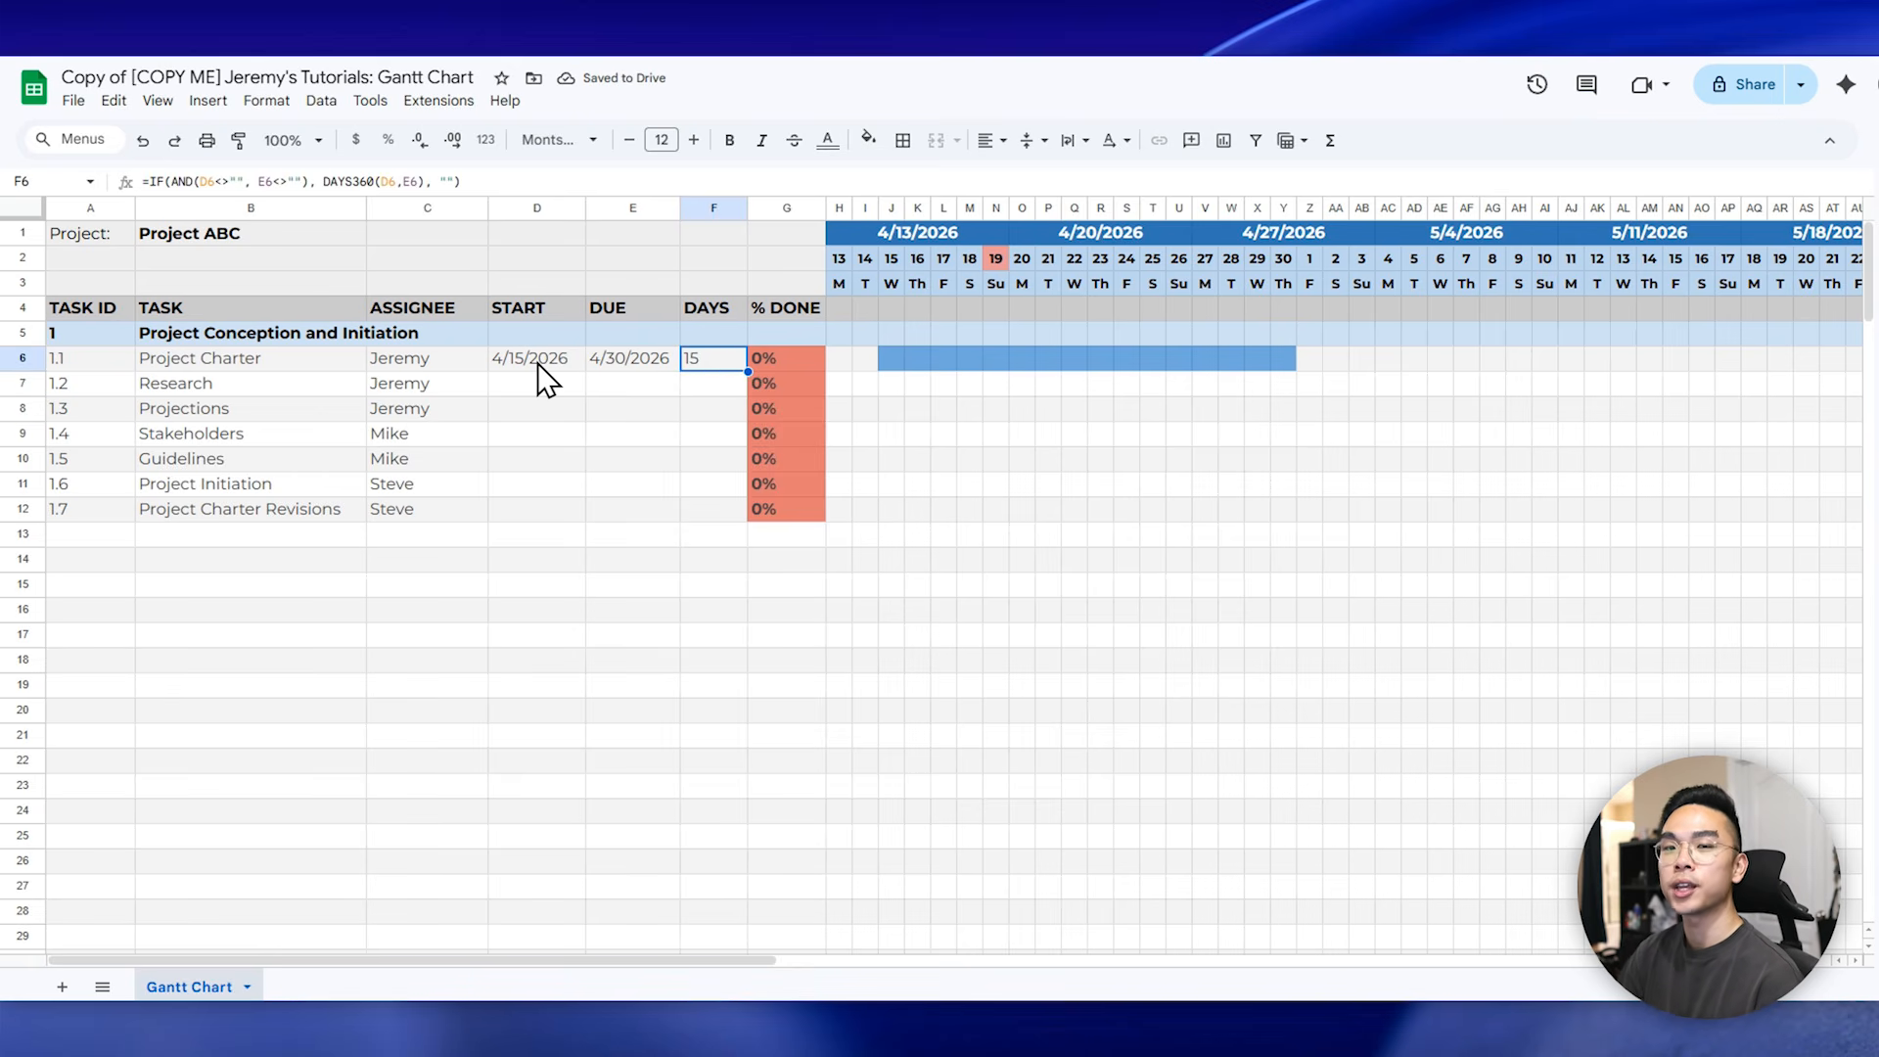
{"action": "left_click_drag", "start_coordinate": [546, 364], "coordinate": [600, 362]}
{"action": "left_click", "coordinate": [537, 362]}
{"action": "left_click", "coordinate": [608, 362]}
{"action": "left_click", "coordinate": [709, 358]}
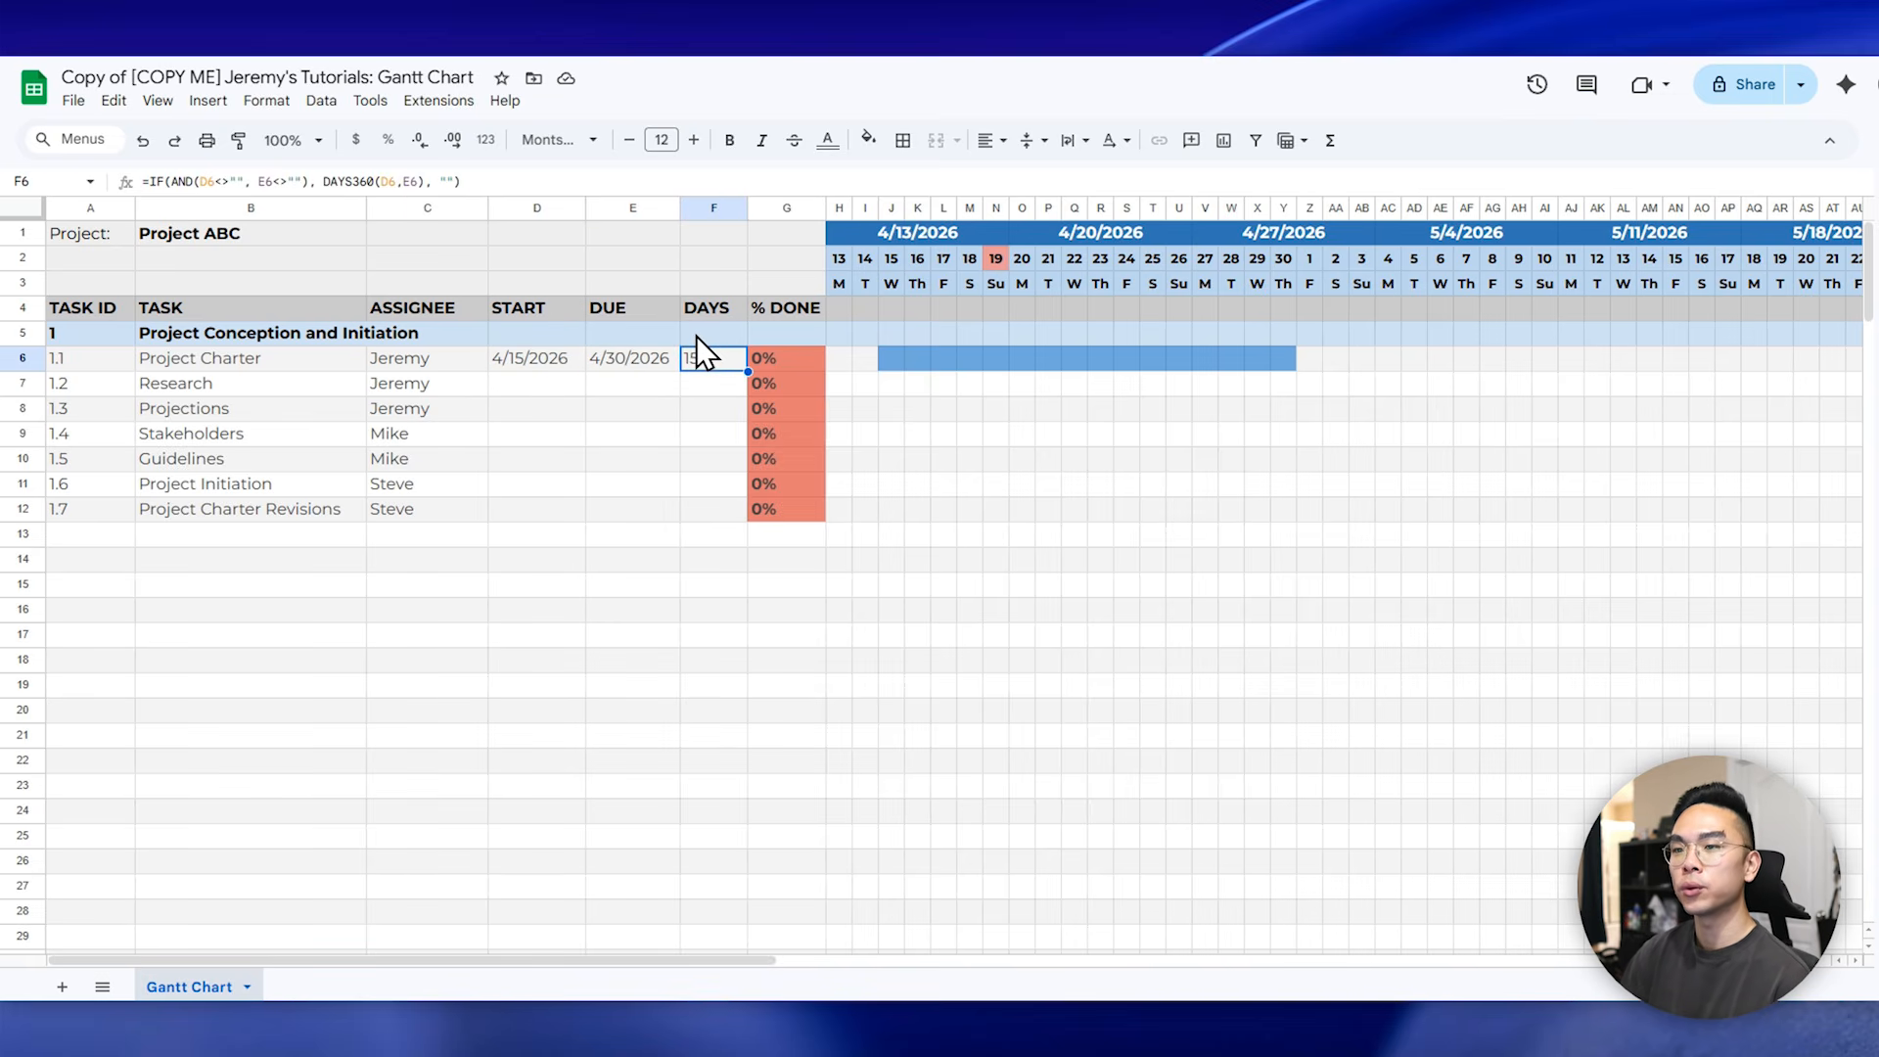
- Examine the DAYS formulas in column F for the Project Charter, the other tasks and the empty rows below
{"action": "left_click_drag", "start_coordinate": [623, 354], "coordinate": [551, 363]}
{"action": "left_click", "coordinate": [697, 386]}
{"action": "left_click", "coordinate": [699, 424]}
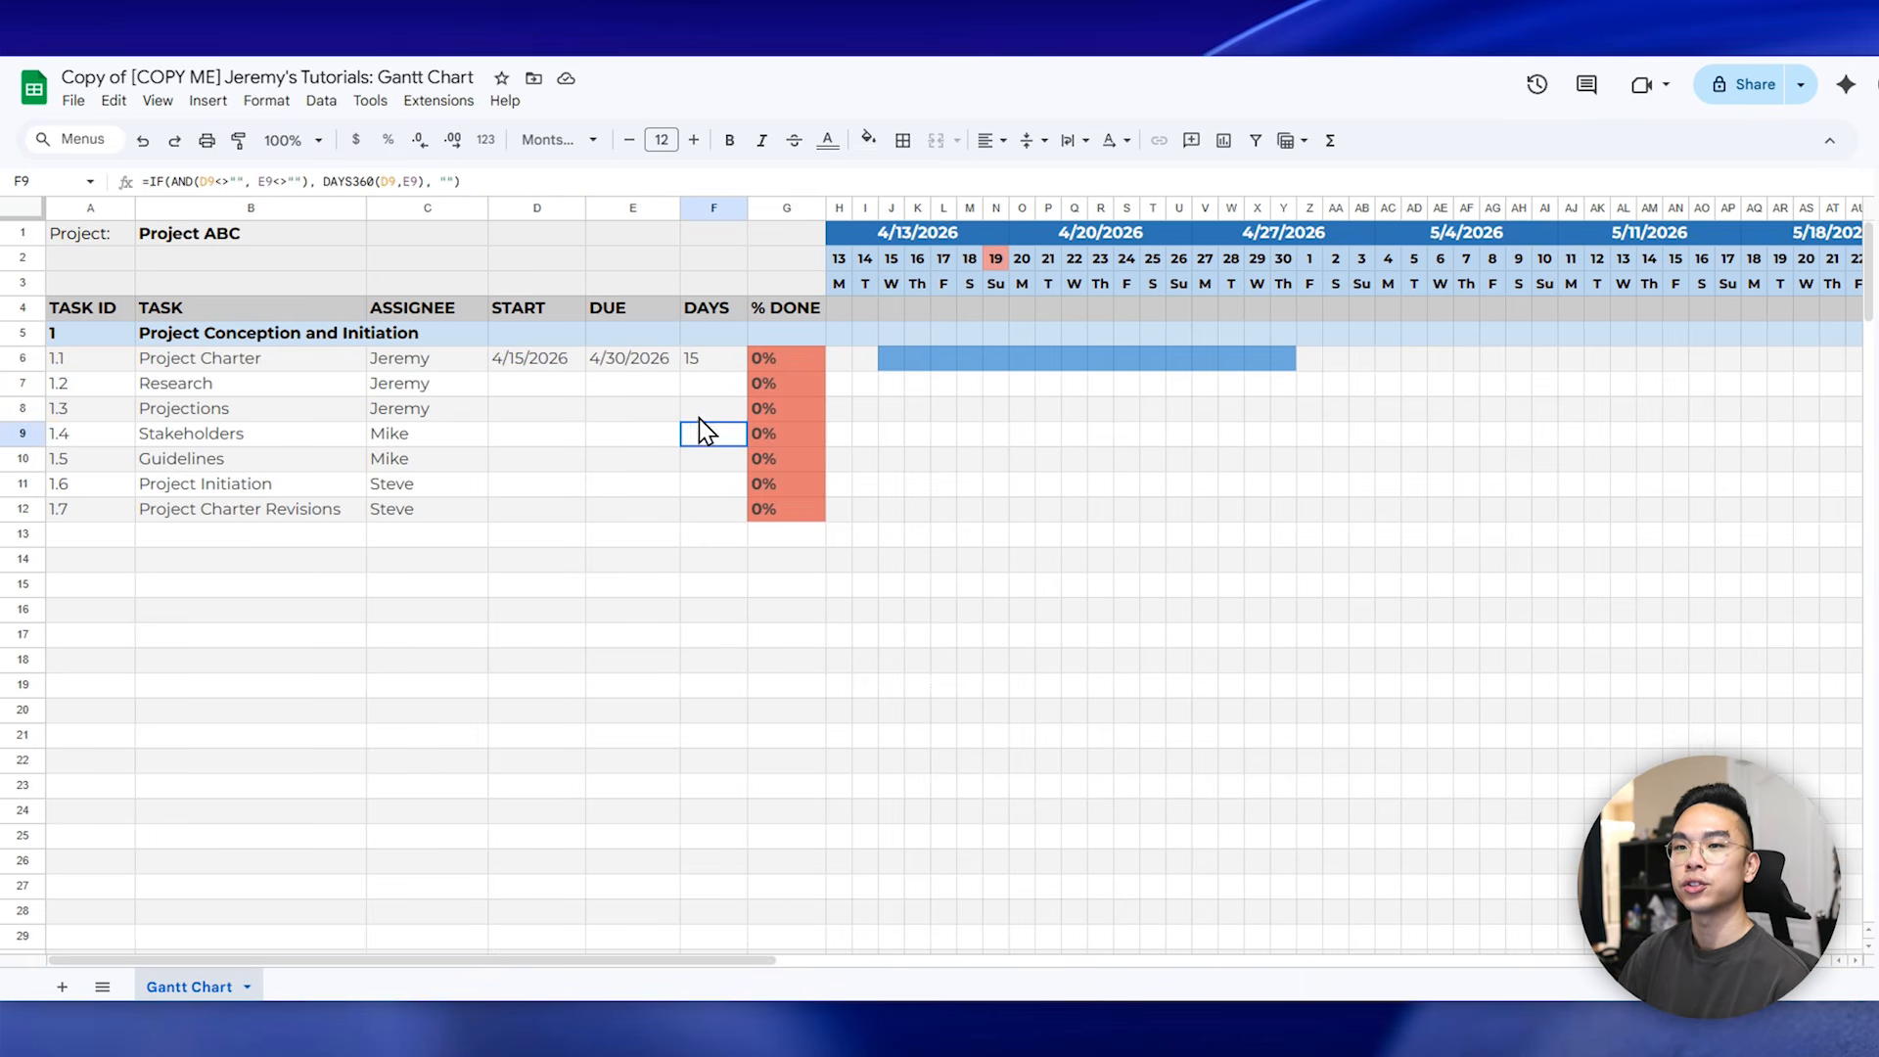
{"action": "left_click", "coordinate": [702, 456]}
{"action": "left_click", "coordinate": [711, 559]}
{"action": "left_click", "coordinate": [710, 654]}
{"action": "left_click", "coordinate": [717, 382]}
{"action": "left_click", "coordinate": [723, 355]}
- Compare the Project Charter bar in J6:Y6 with the timeline columns of its start and due dates
{"action": "left_click", "coordinate": [888, 361]}
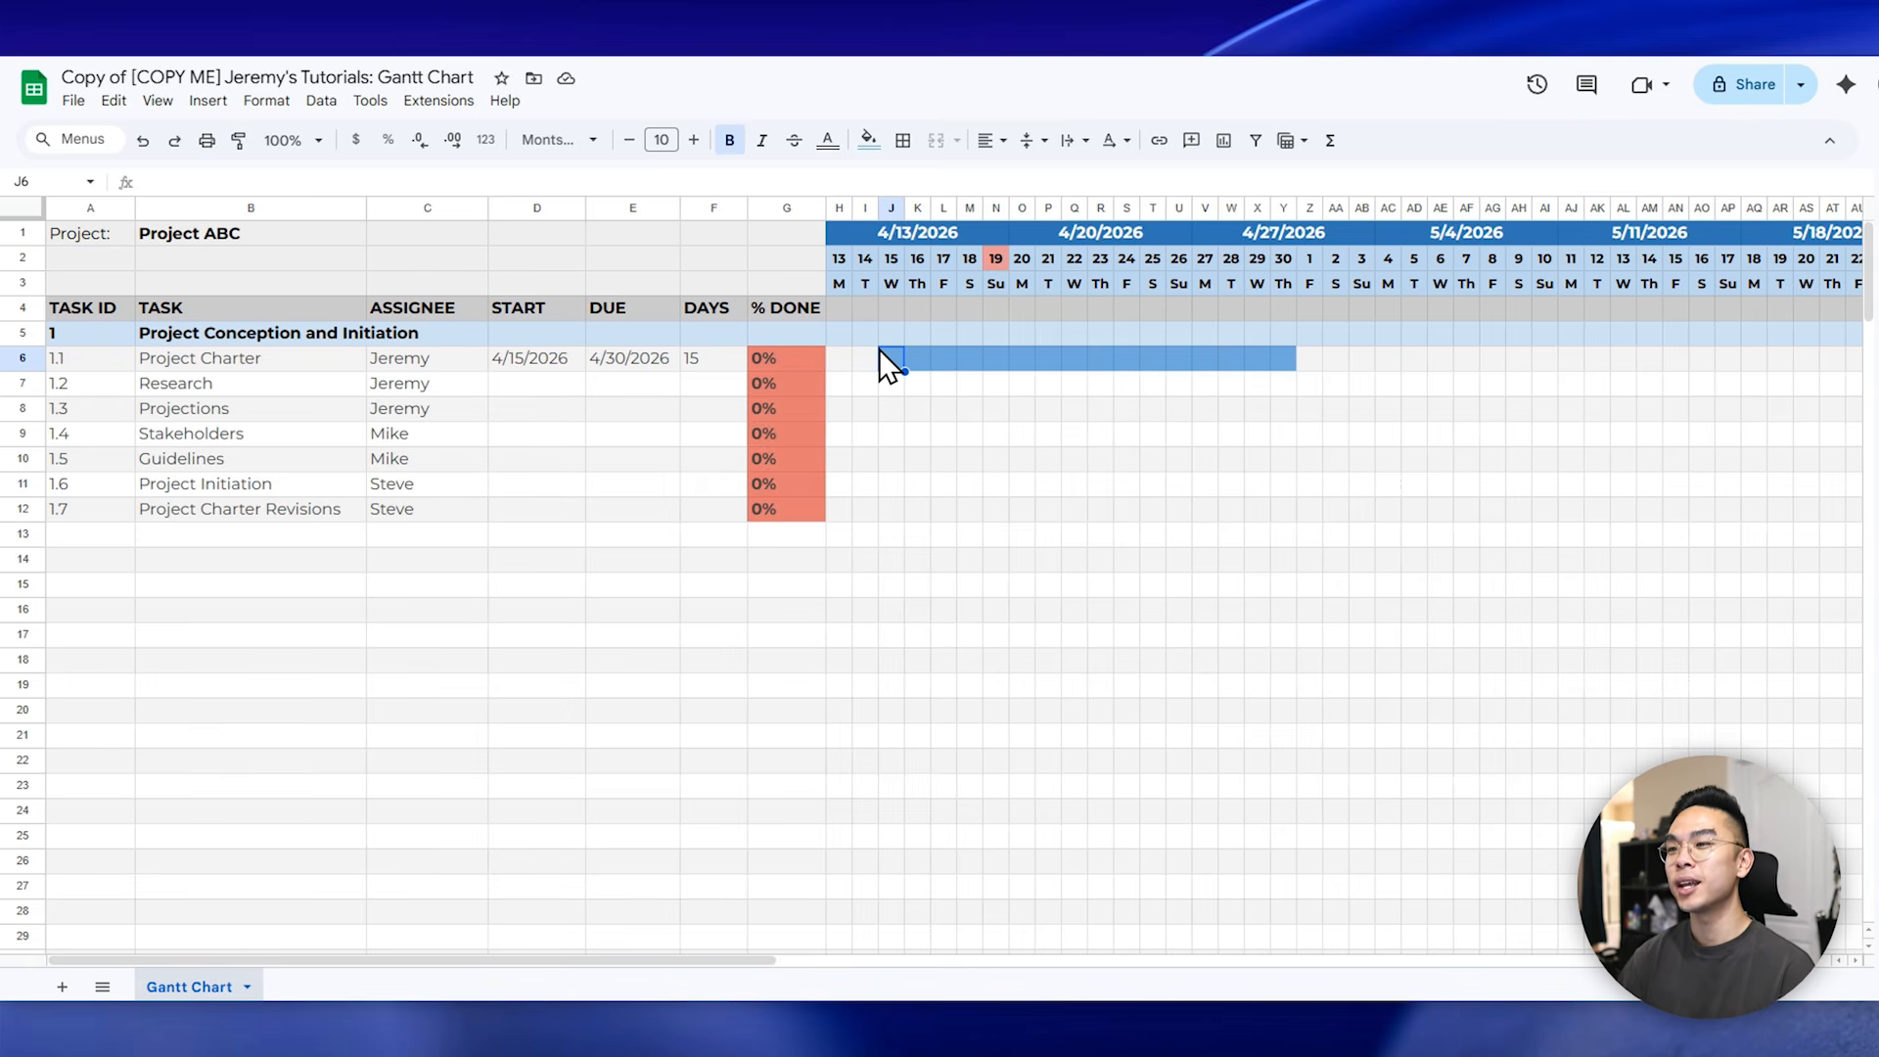
{"action": "left_click_drag", "start_coordinate": [879, 349], "coordinate": [925, 356]}
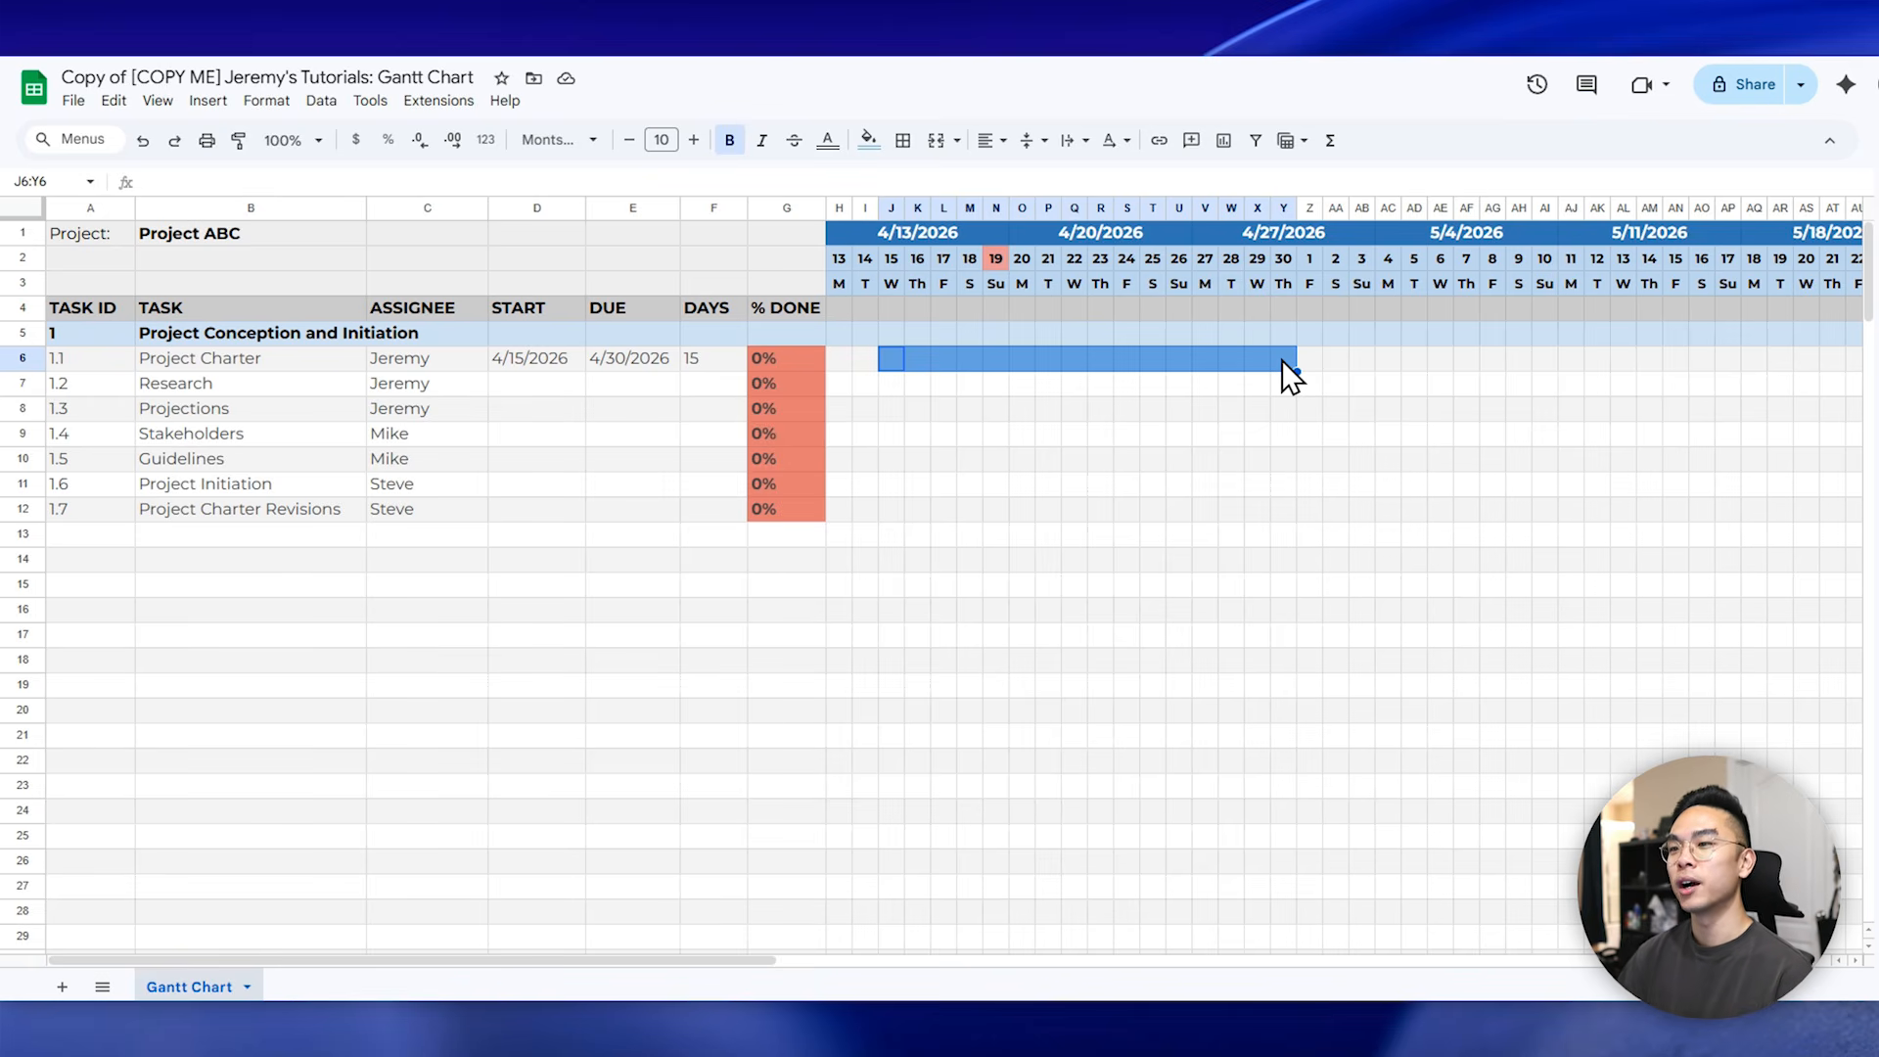
{"action": "left_click", "coordinate": [892, 208]}
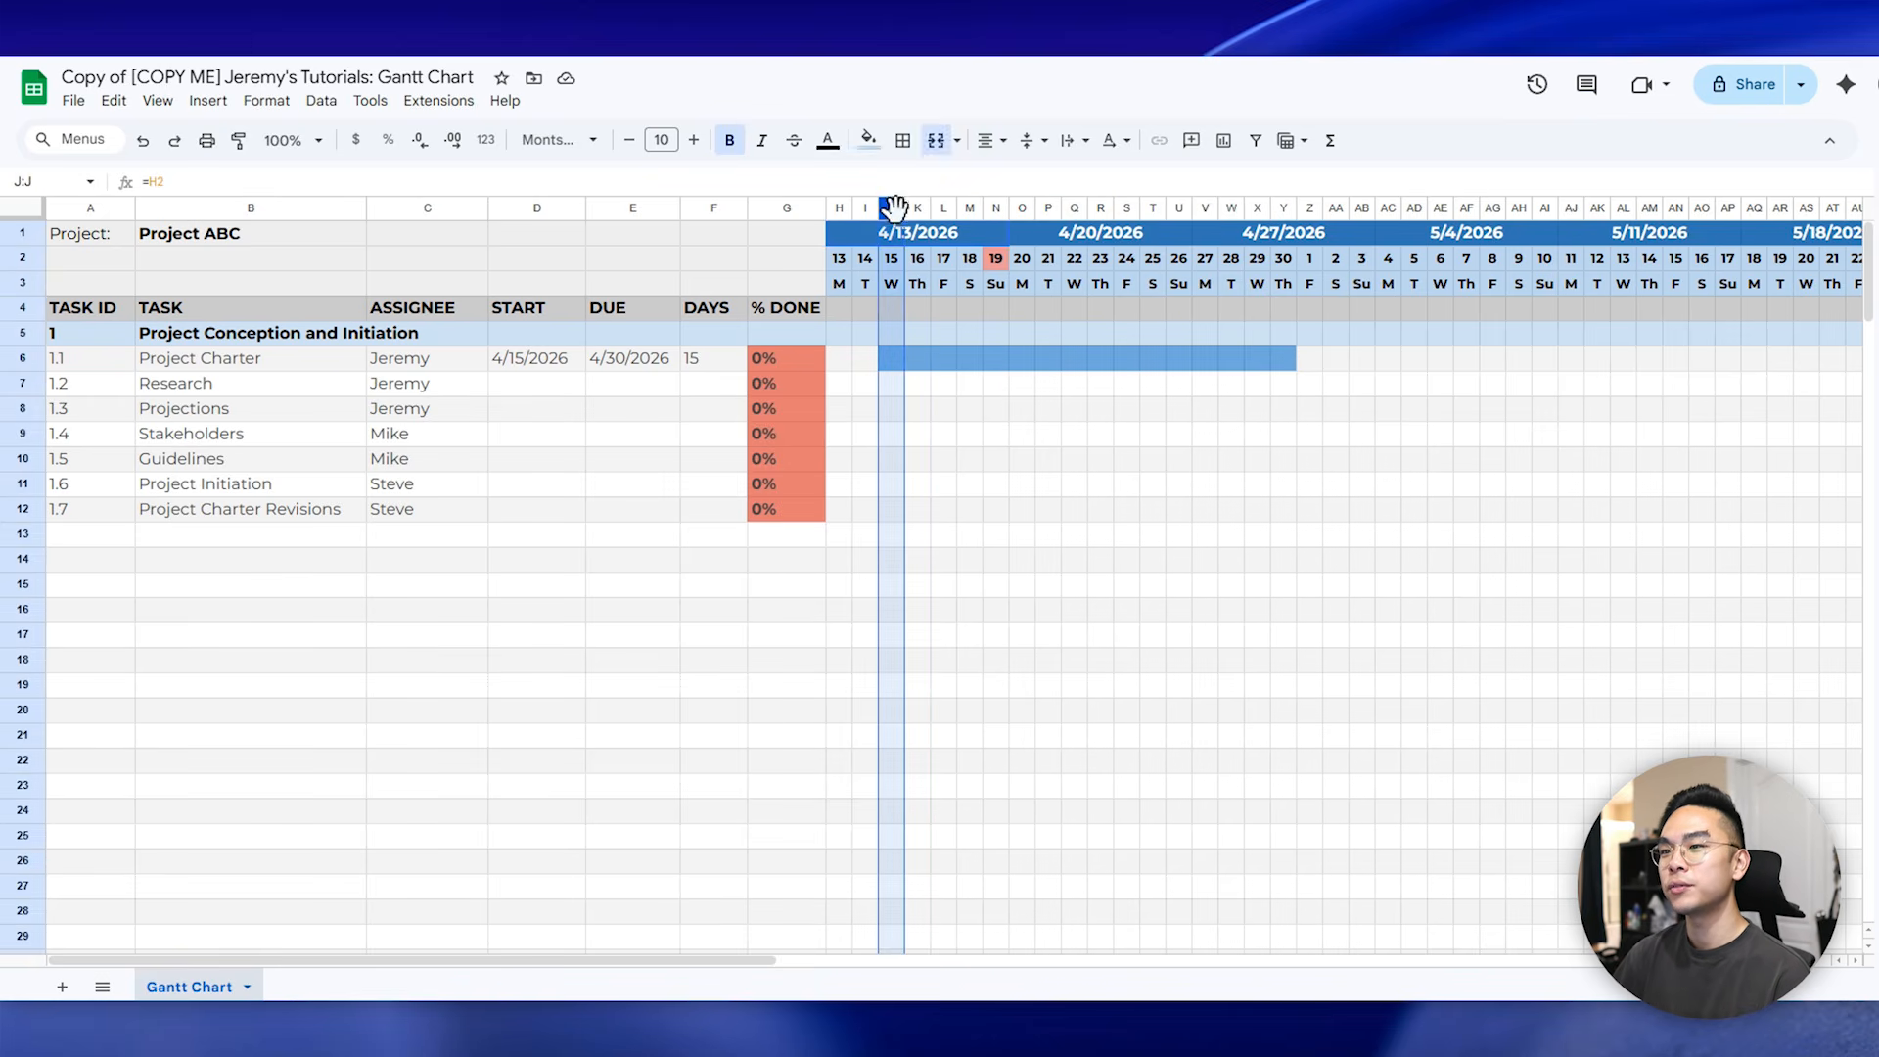
{"action": "left_click", "coordinate": [1283, 207]}
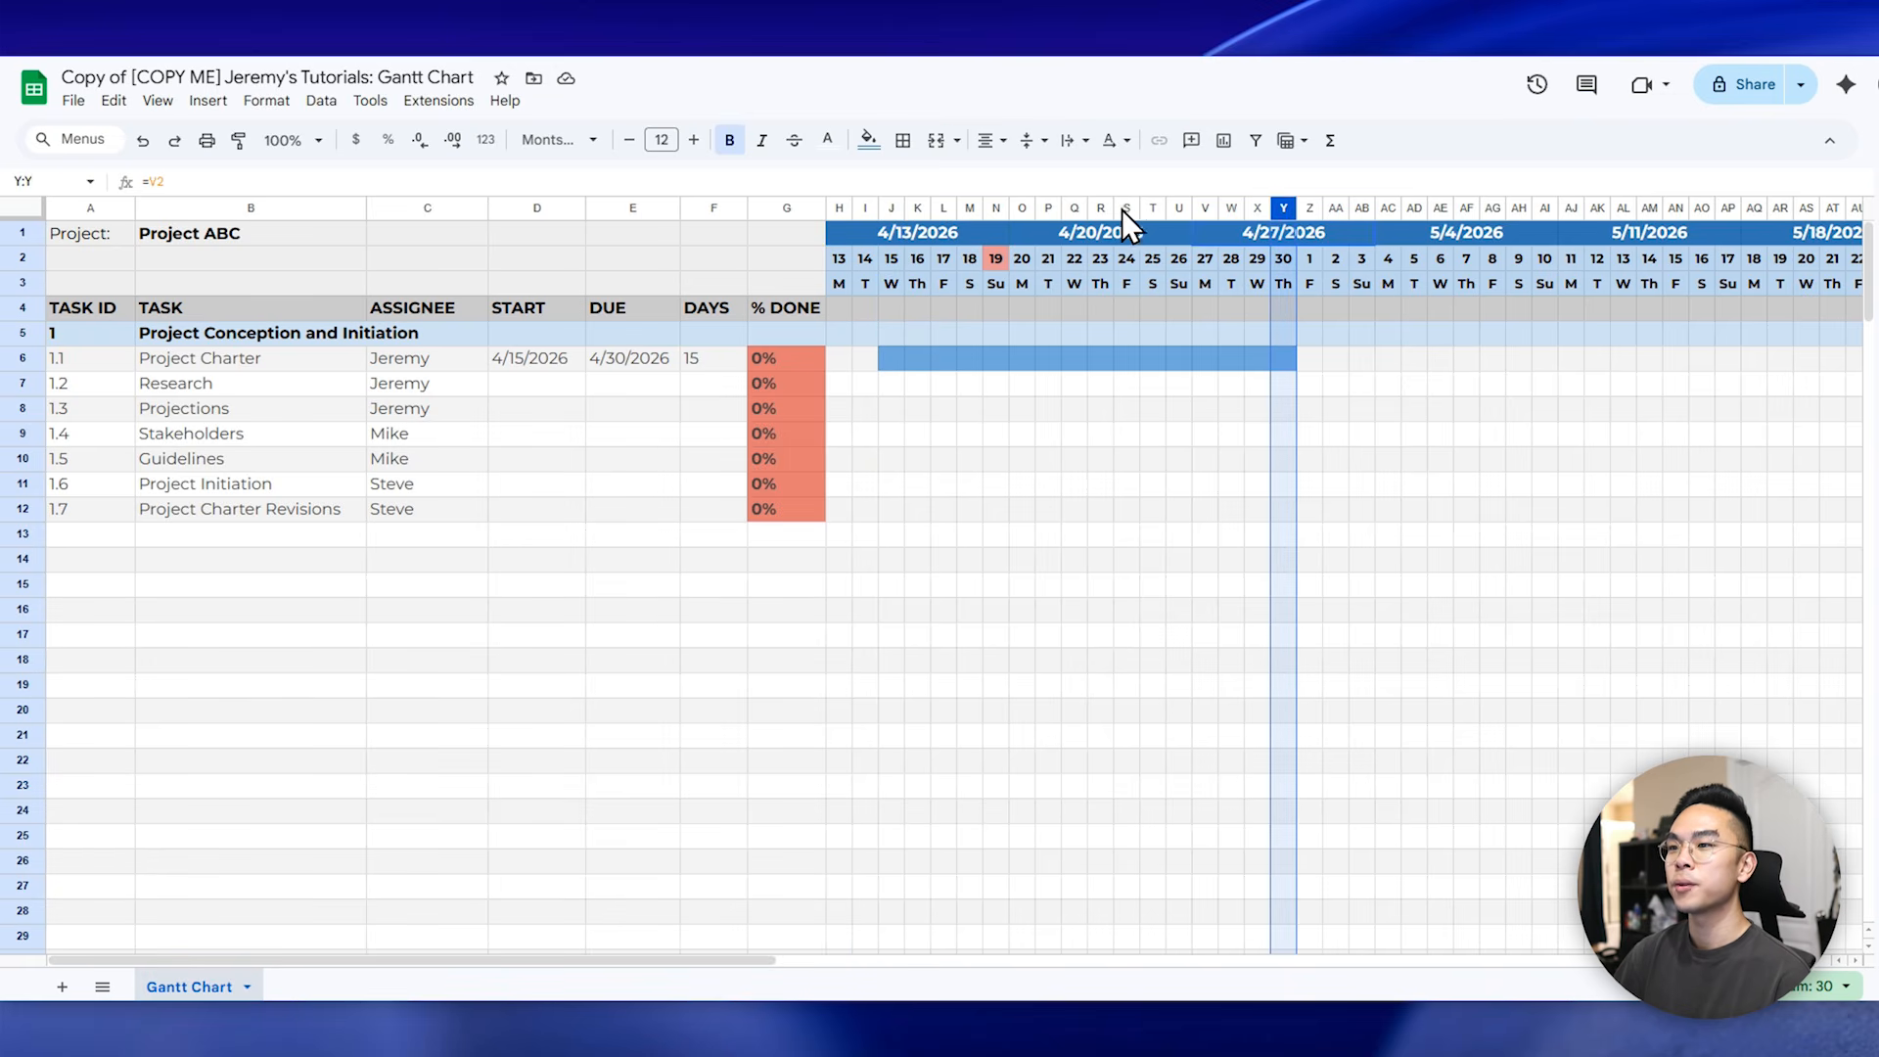
- Inspect the highlighted date cell N2 and its column against the neighbouring timeline dates
{"action": "left_click", "coordinate": [995, 207]}
{"action": "left_click", "coordinate": [997, 257]}
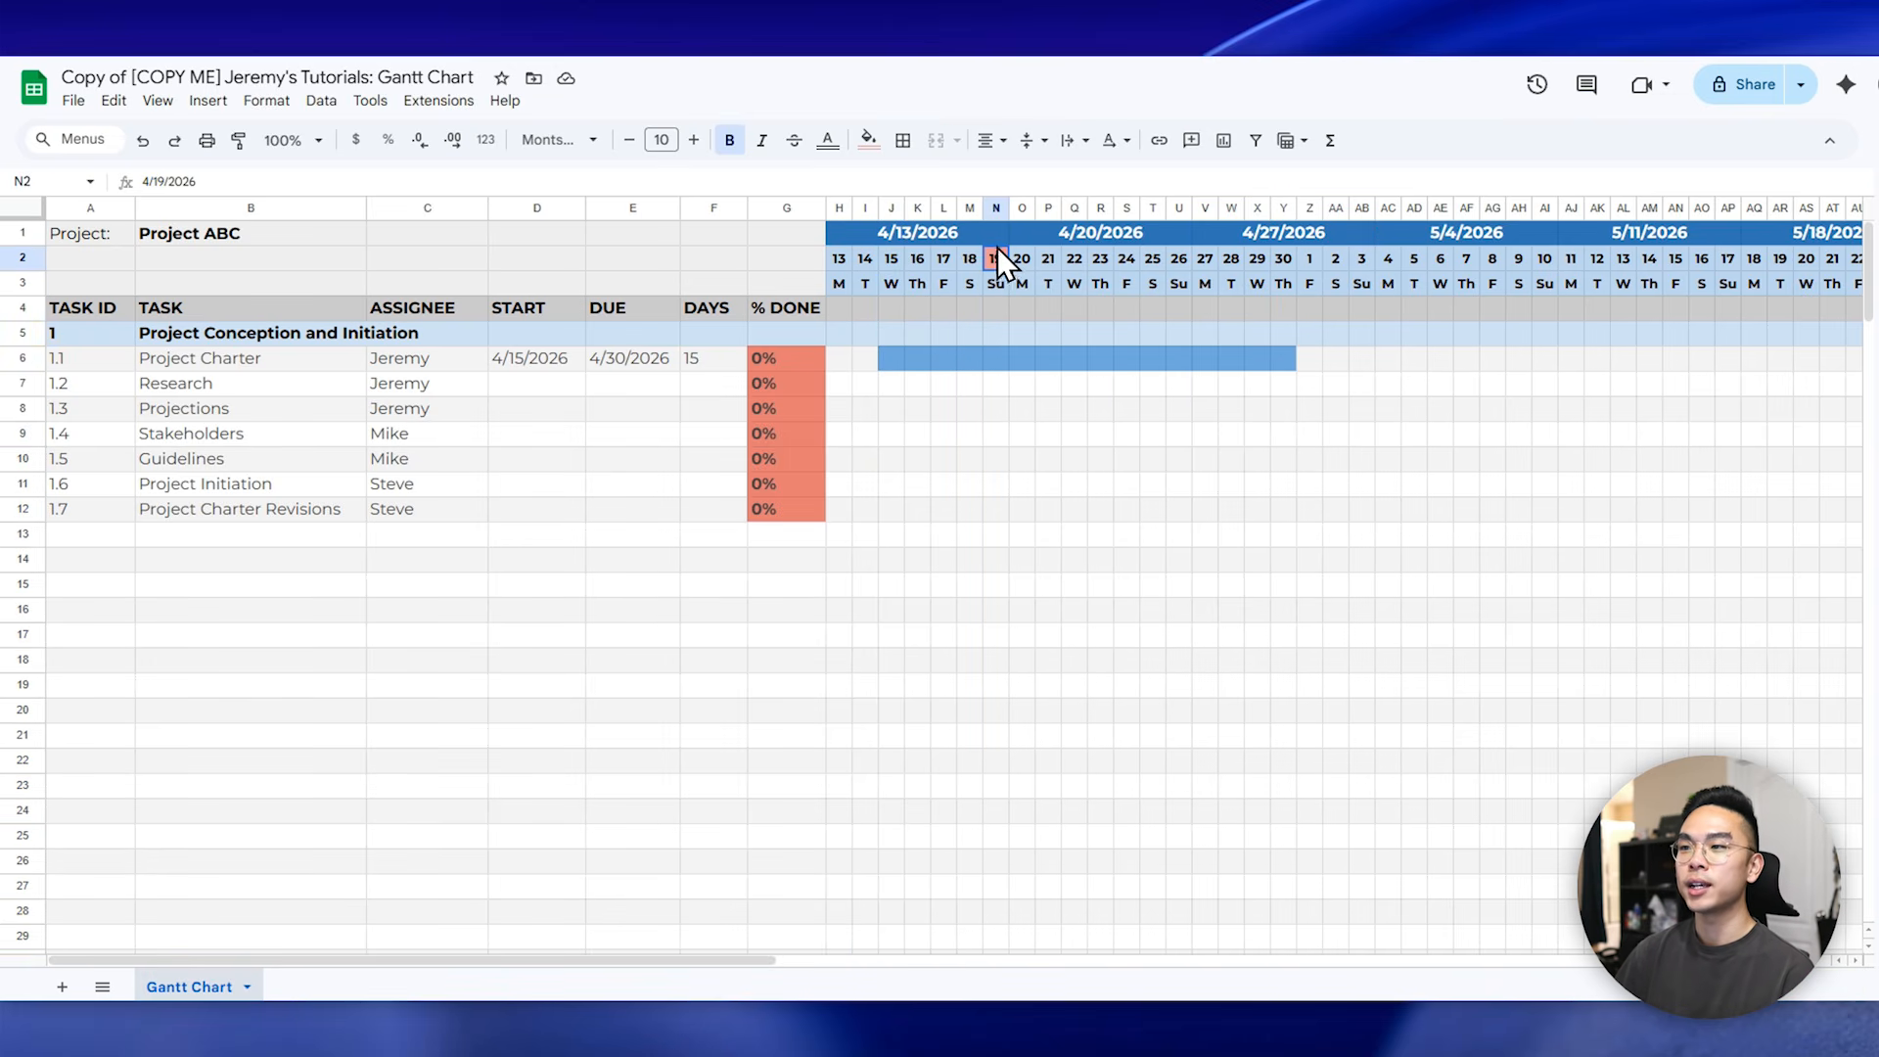
{"action": "left_click", "coordinate": [996, 205]}
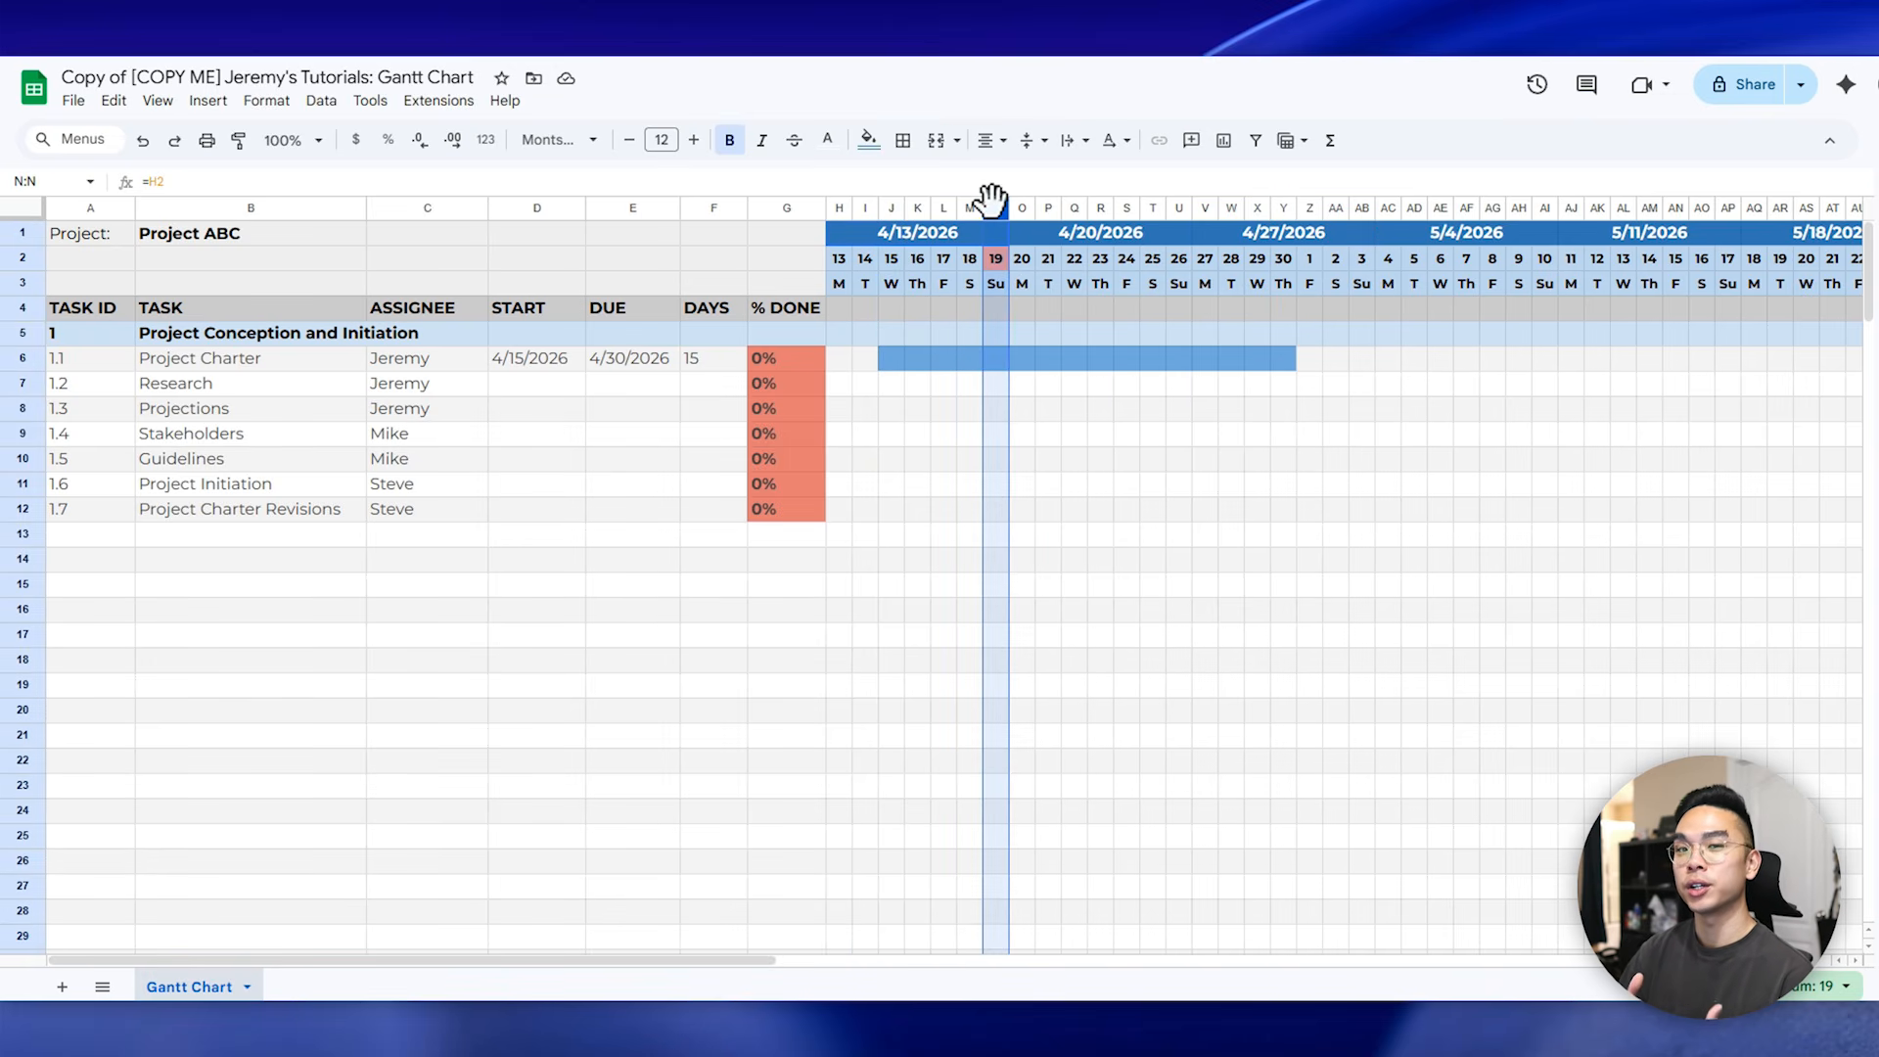
{"action": "left_click", "coordinate": [1045, 260]}
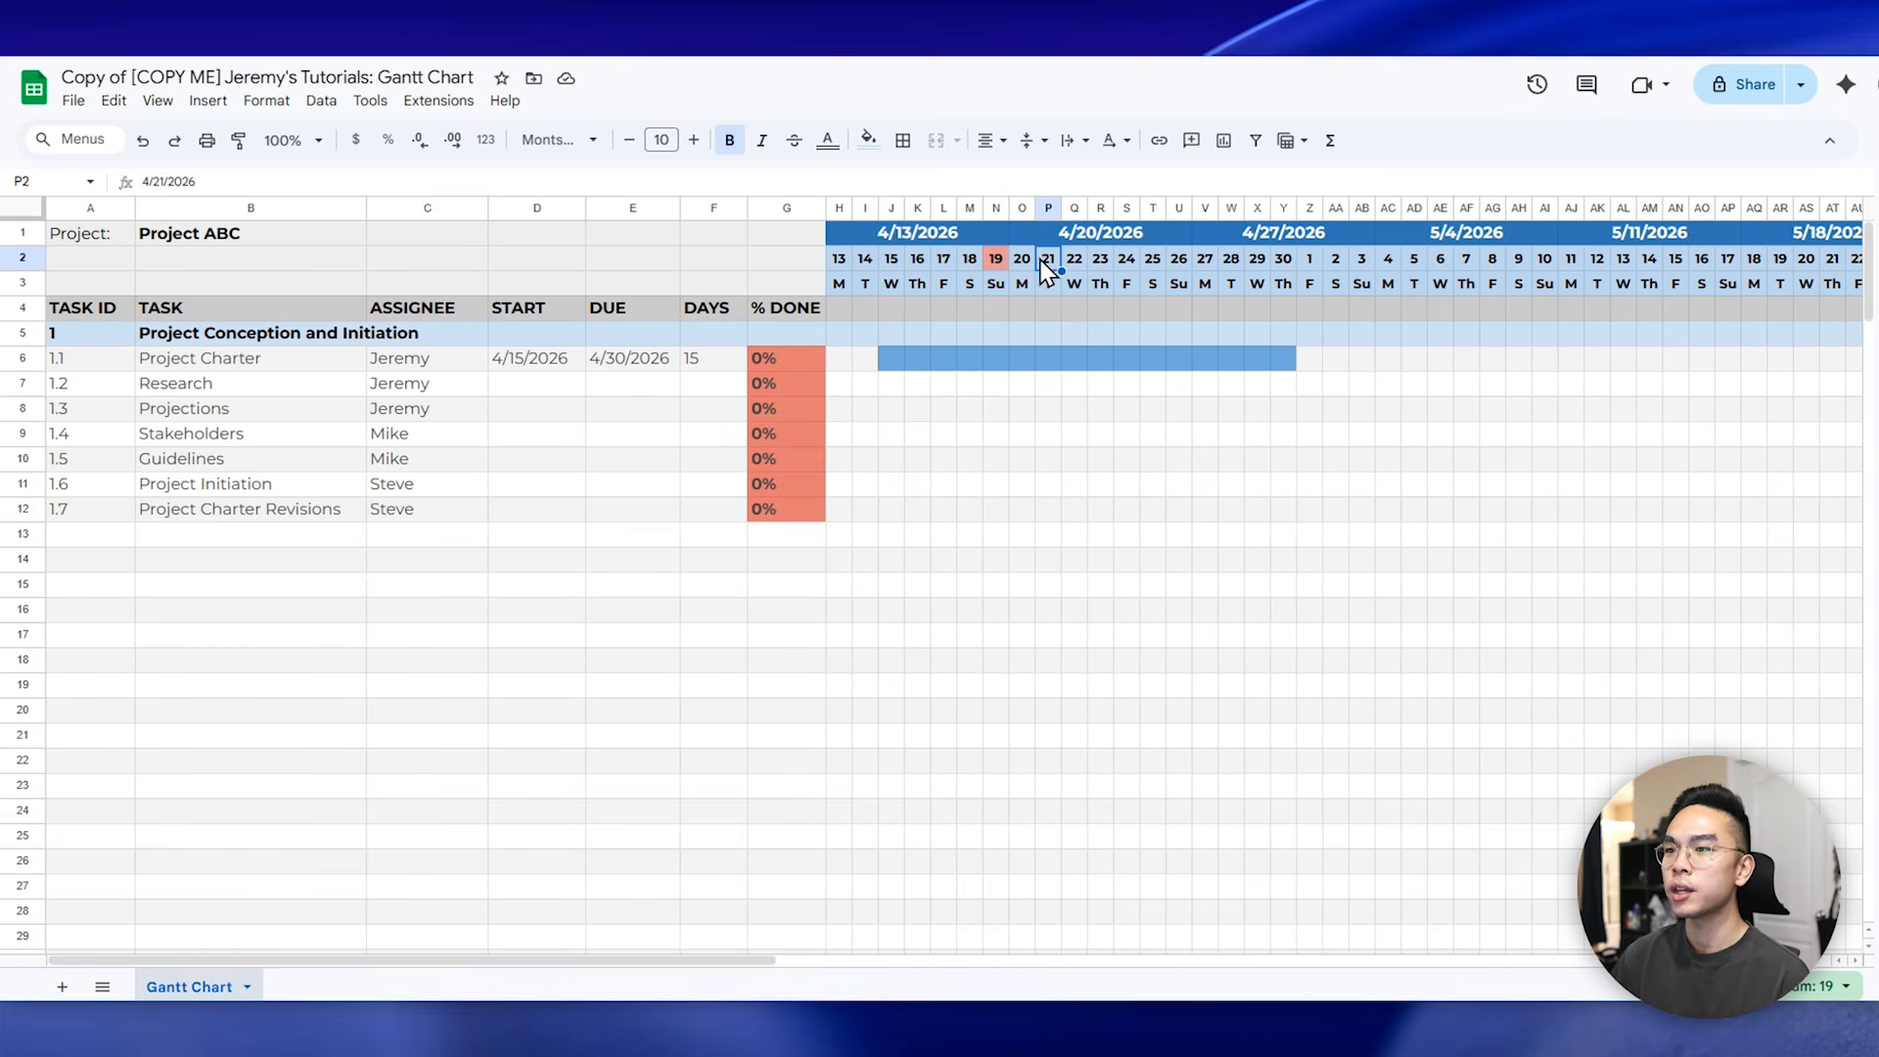
- Open the conditional formatting rule =H2=TODAY() that highlights today's date in N2
{"action": "left_click", "coordinate": [990, 259]}
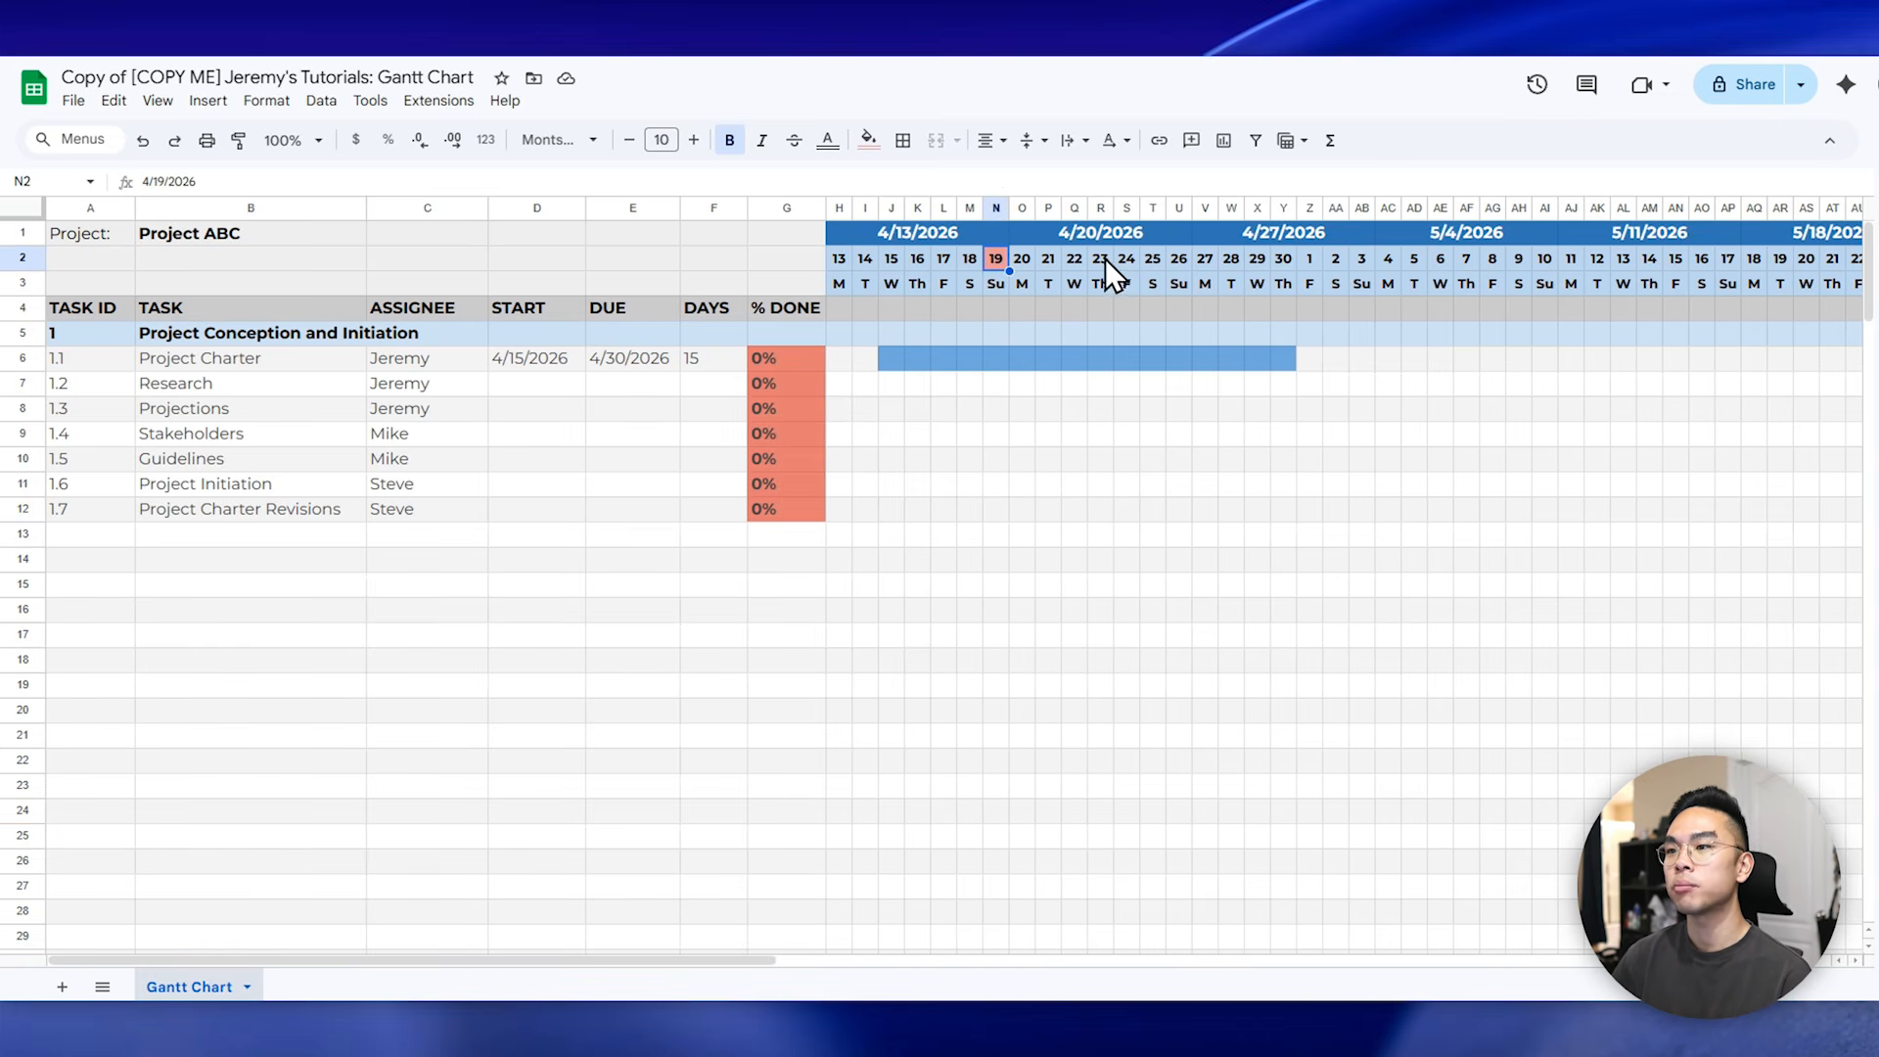
{"action": "left_click", "coordinate": [267, 101]}
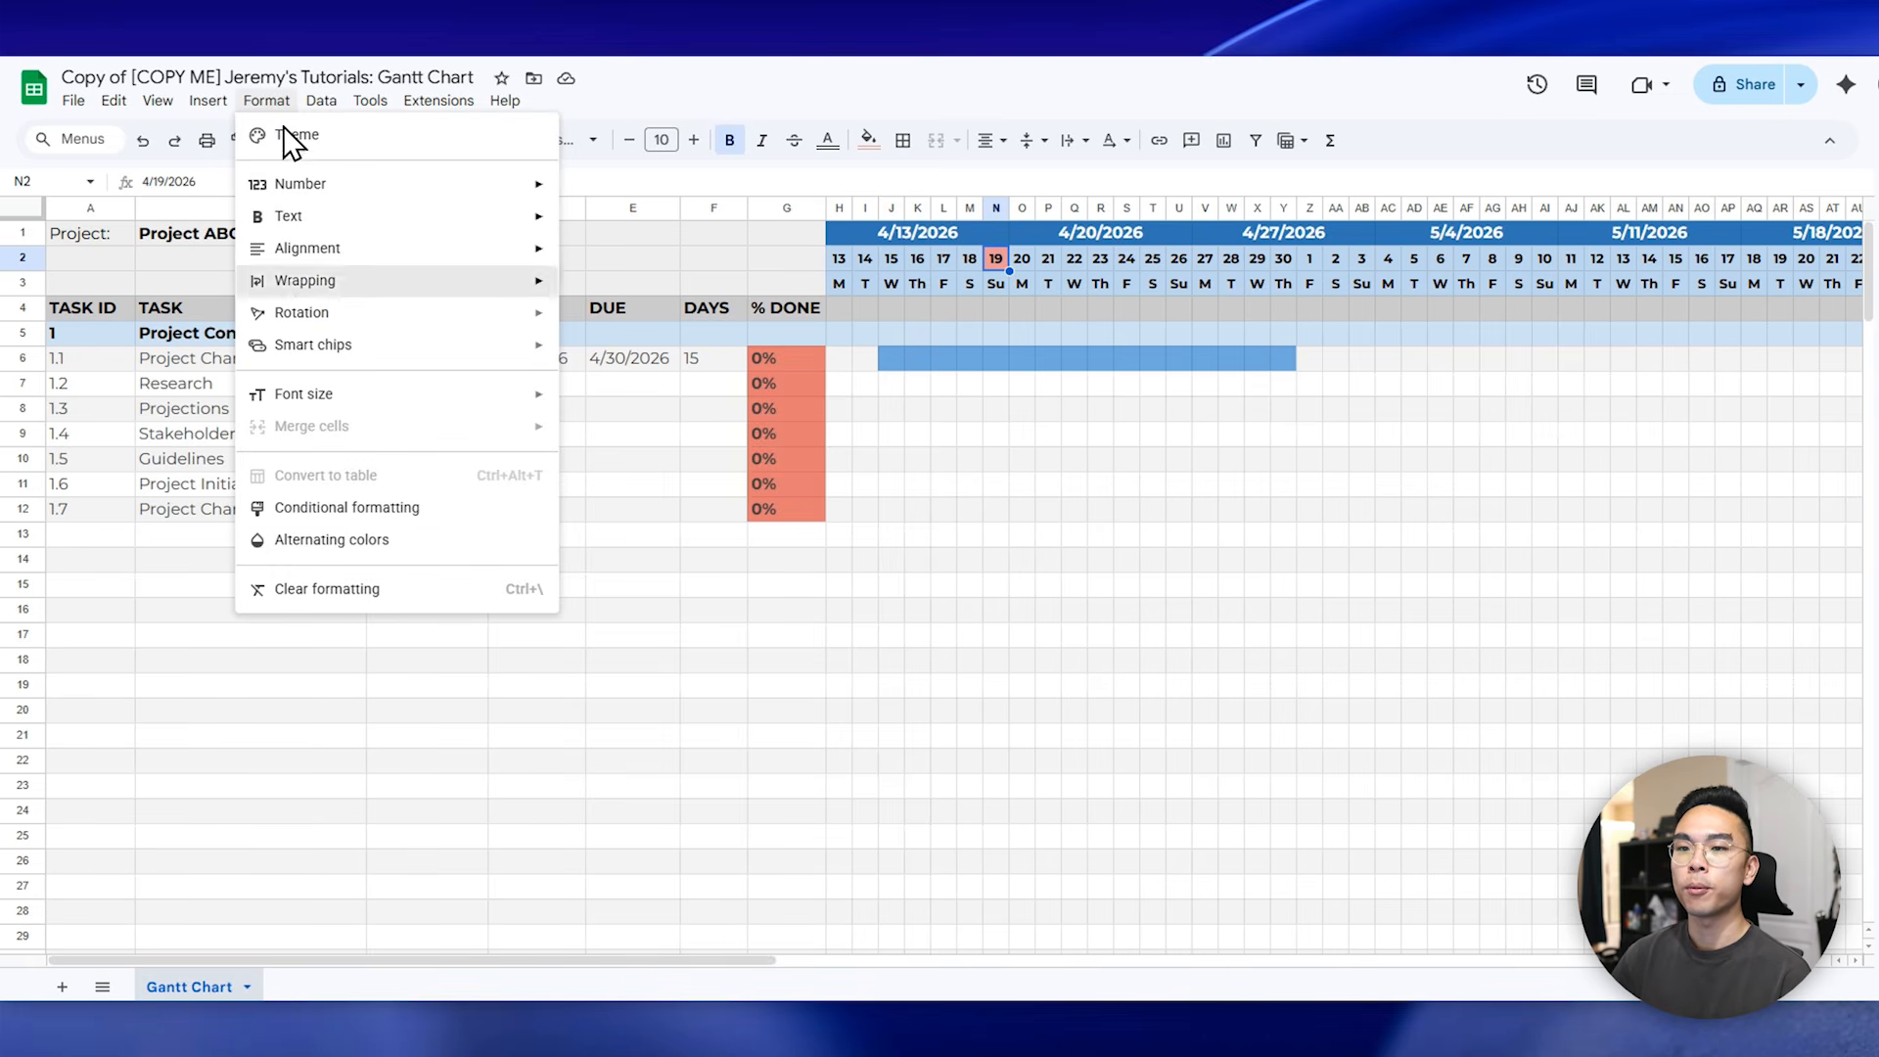
{"action": "left_click", "coordinate": [374, 507]}
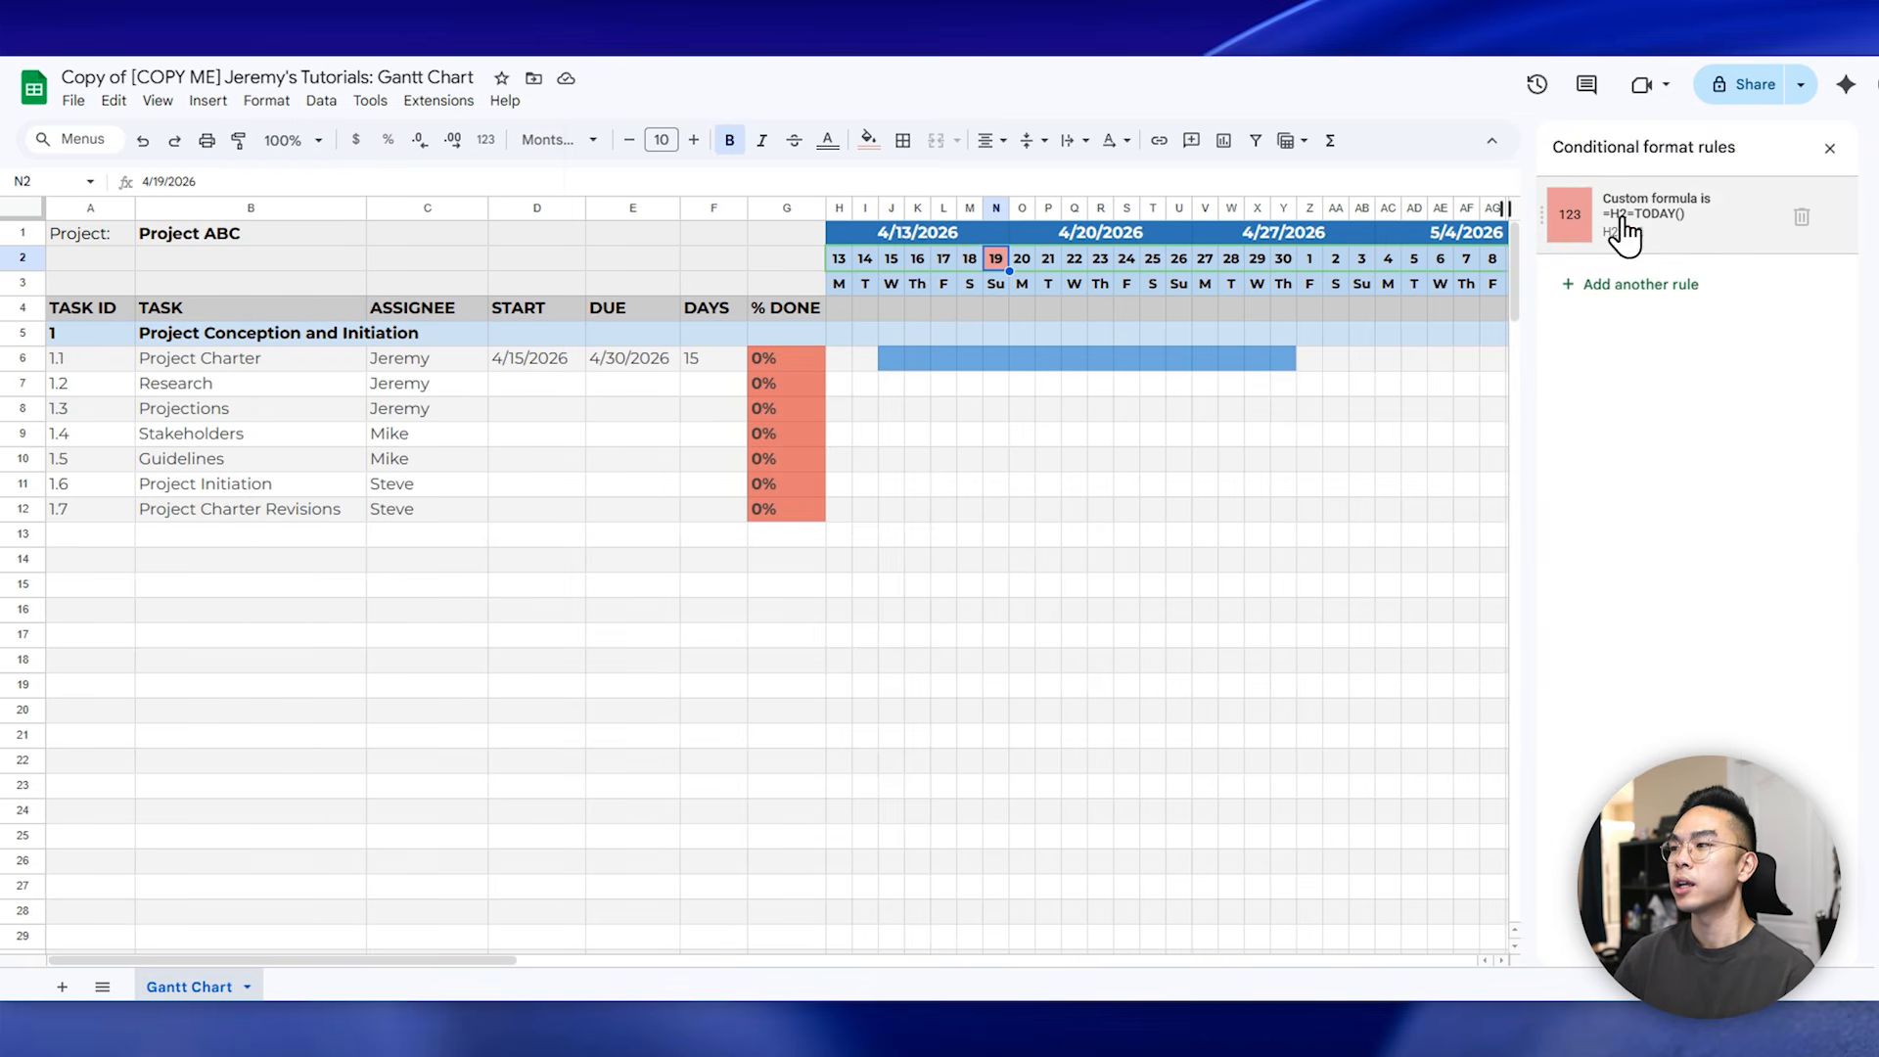
{"action": "left_click", "coordinate": [1698, 239]}
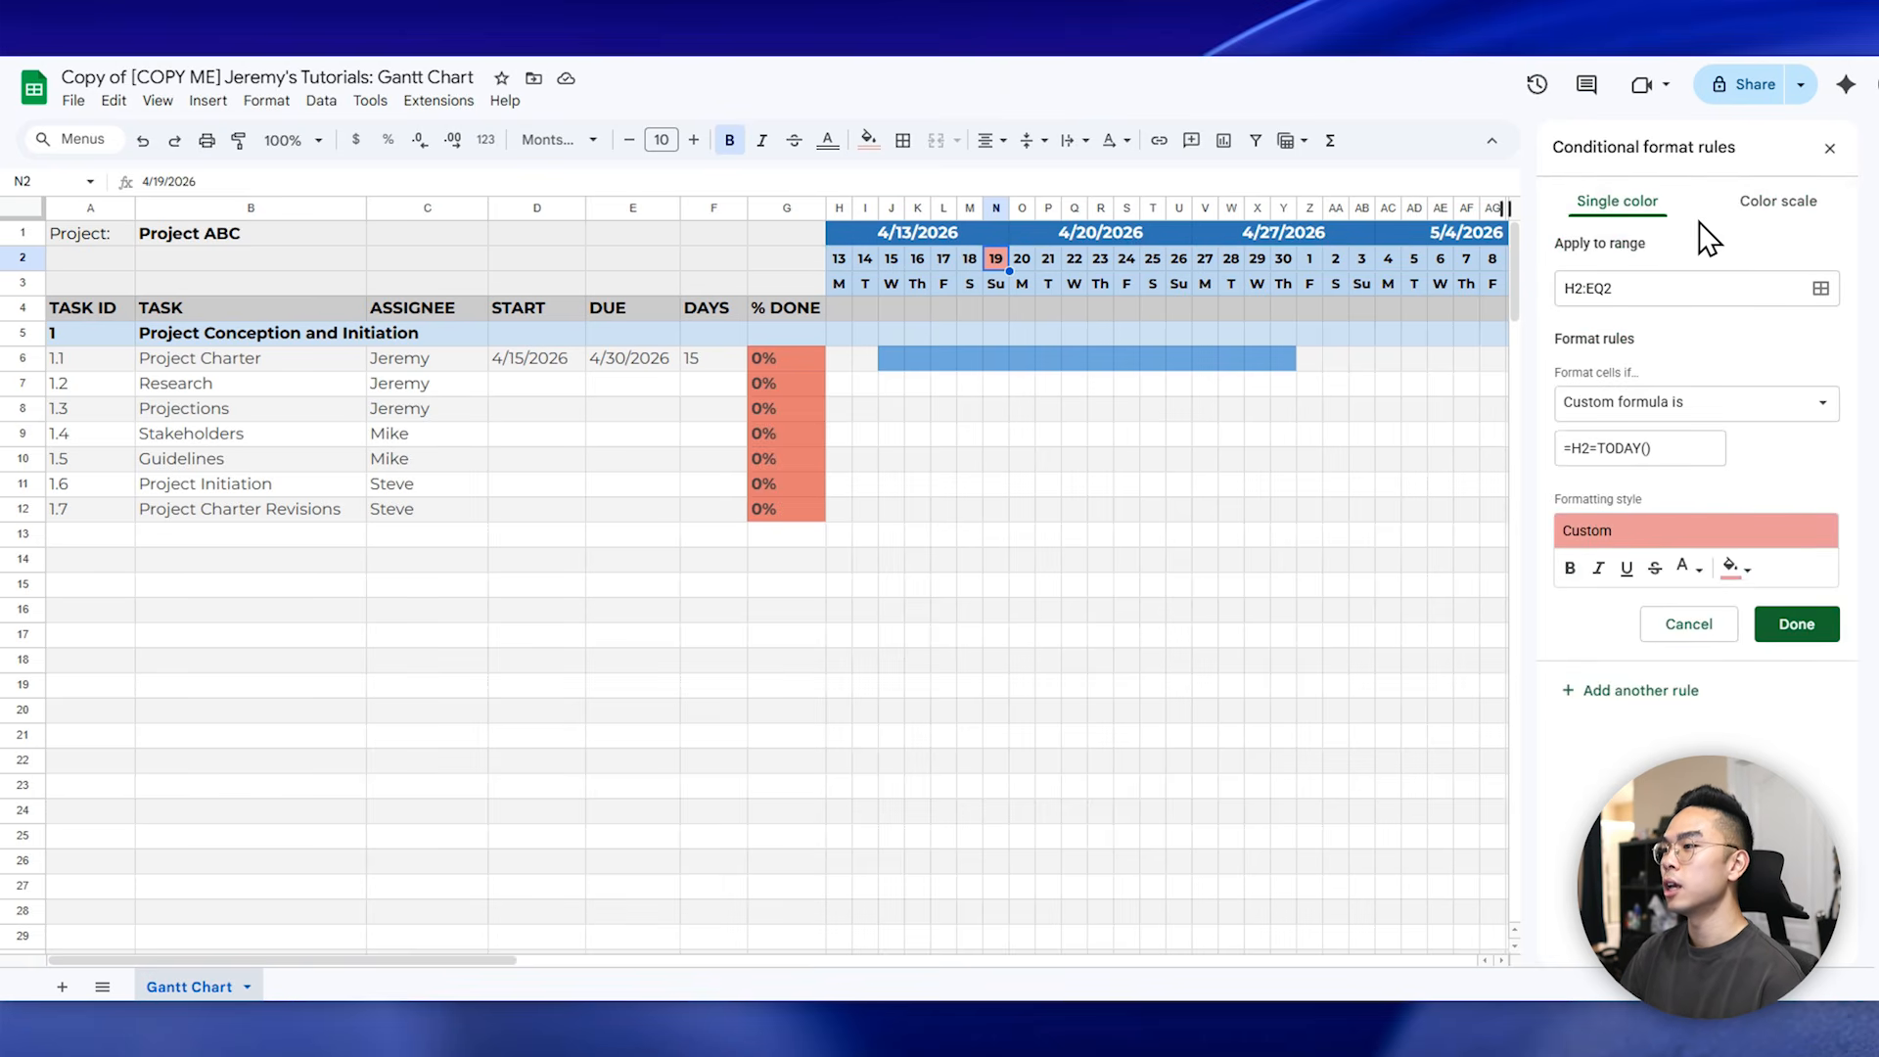
- Try orange and magenta fills for the today's-date rule, set it back to light red, and save the rule
{"action": "left_click", "coordinate": [1732, 568]}
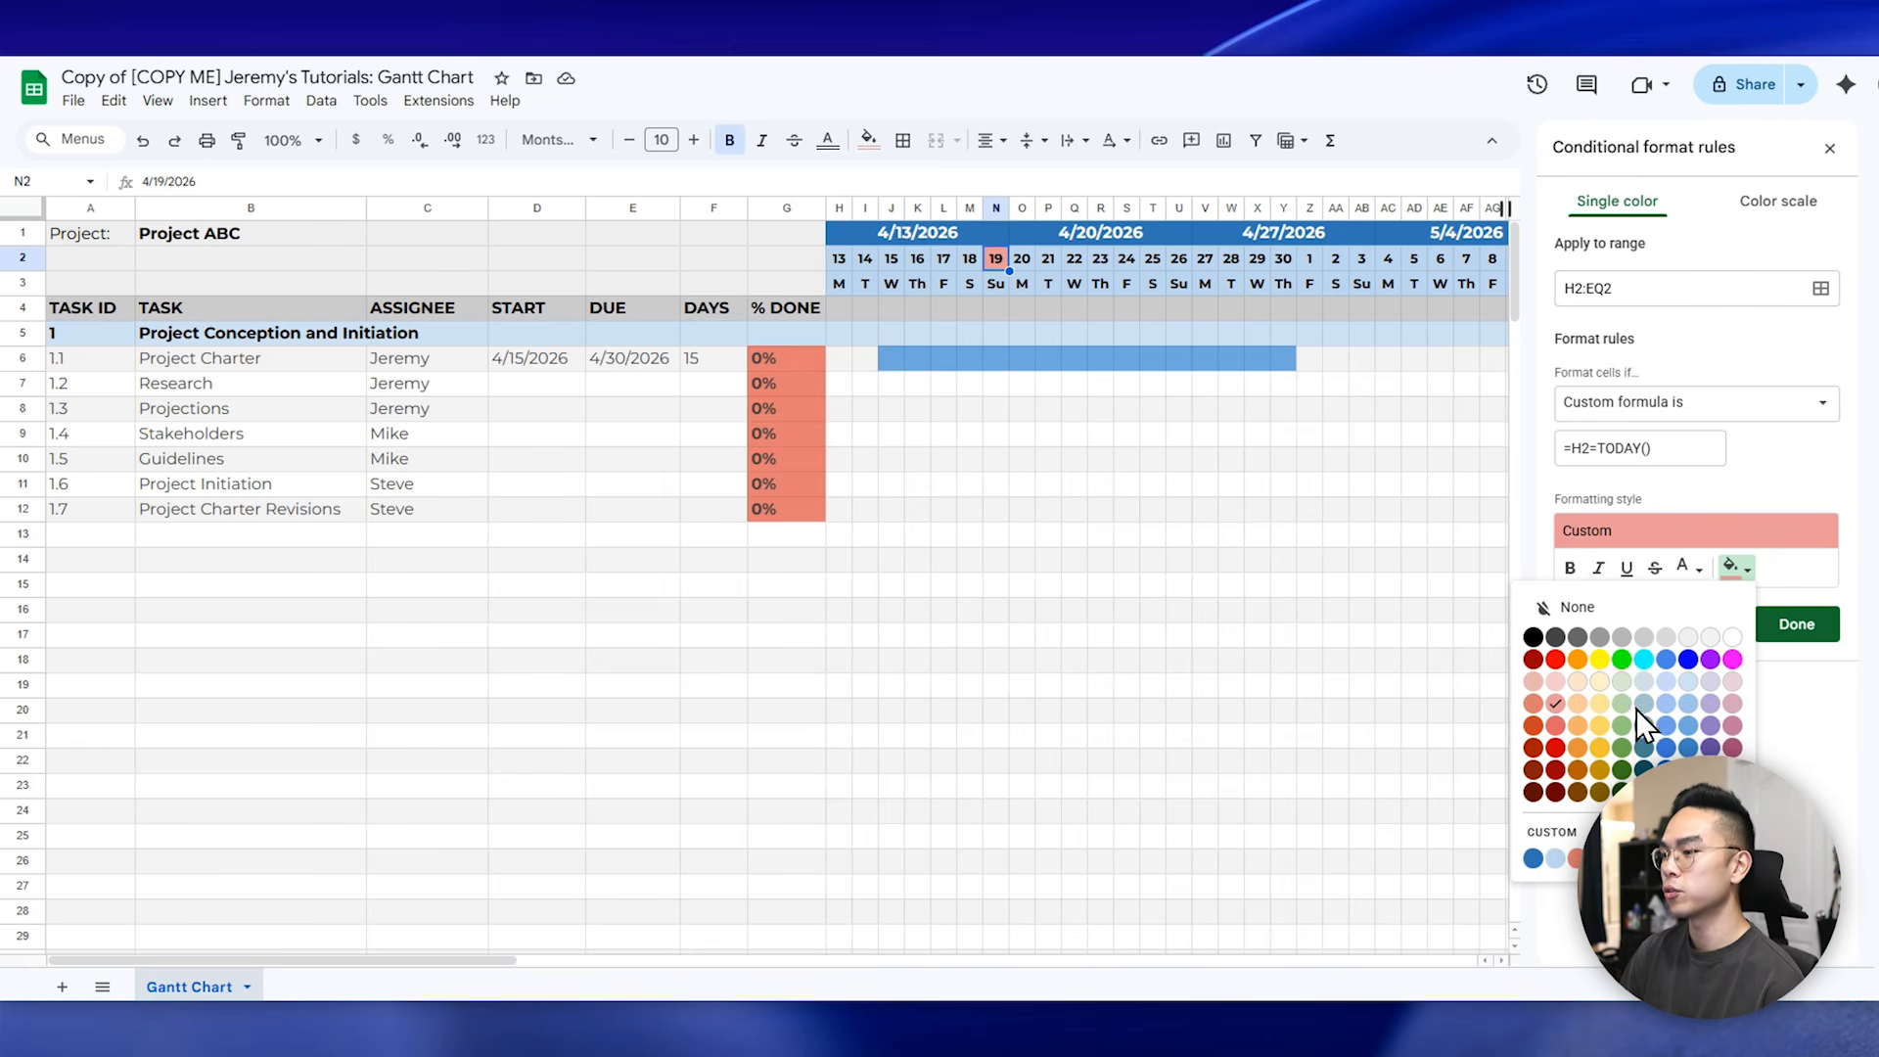
{"action": "left_click", "coordinate": [1576, 726]}
{"action": "left_click", "coordinate": [1727, 575]}
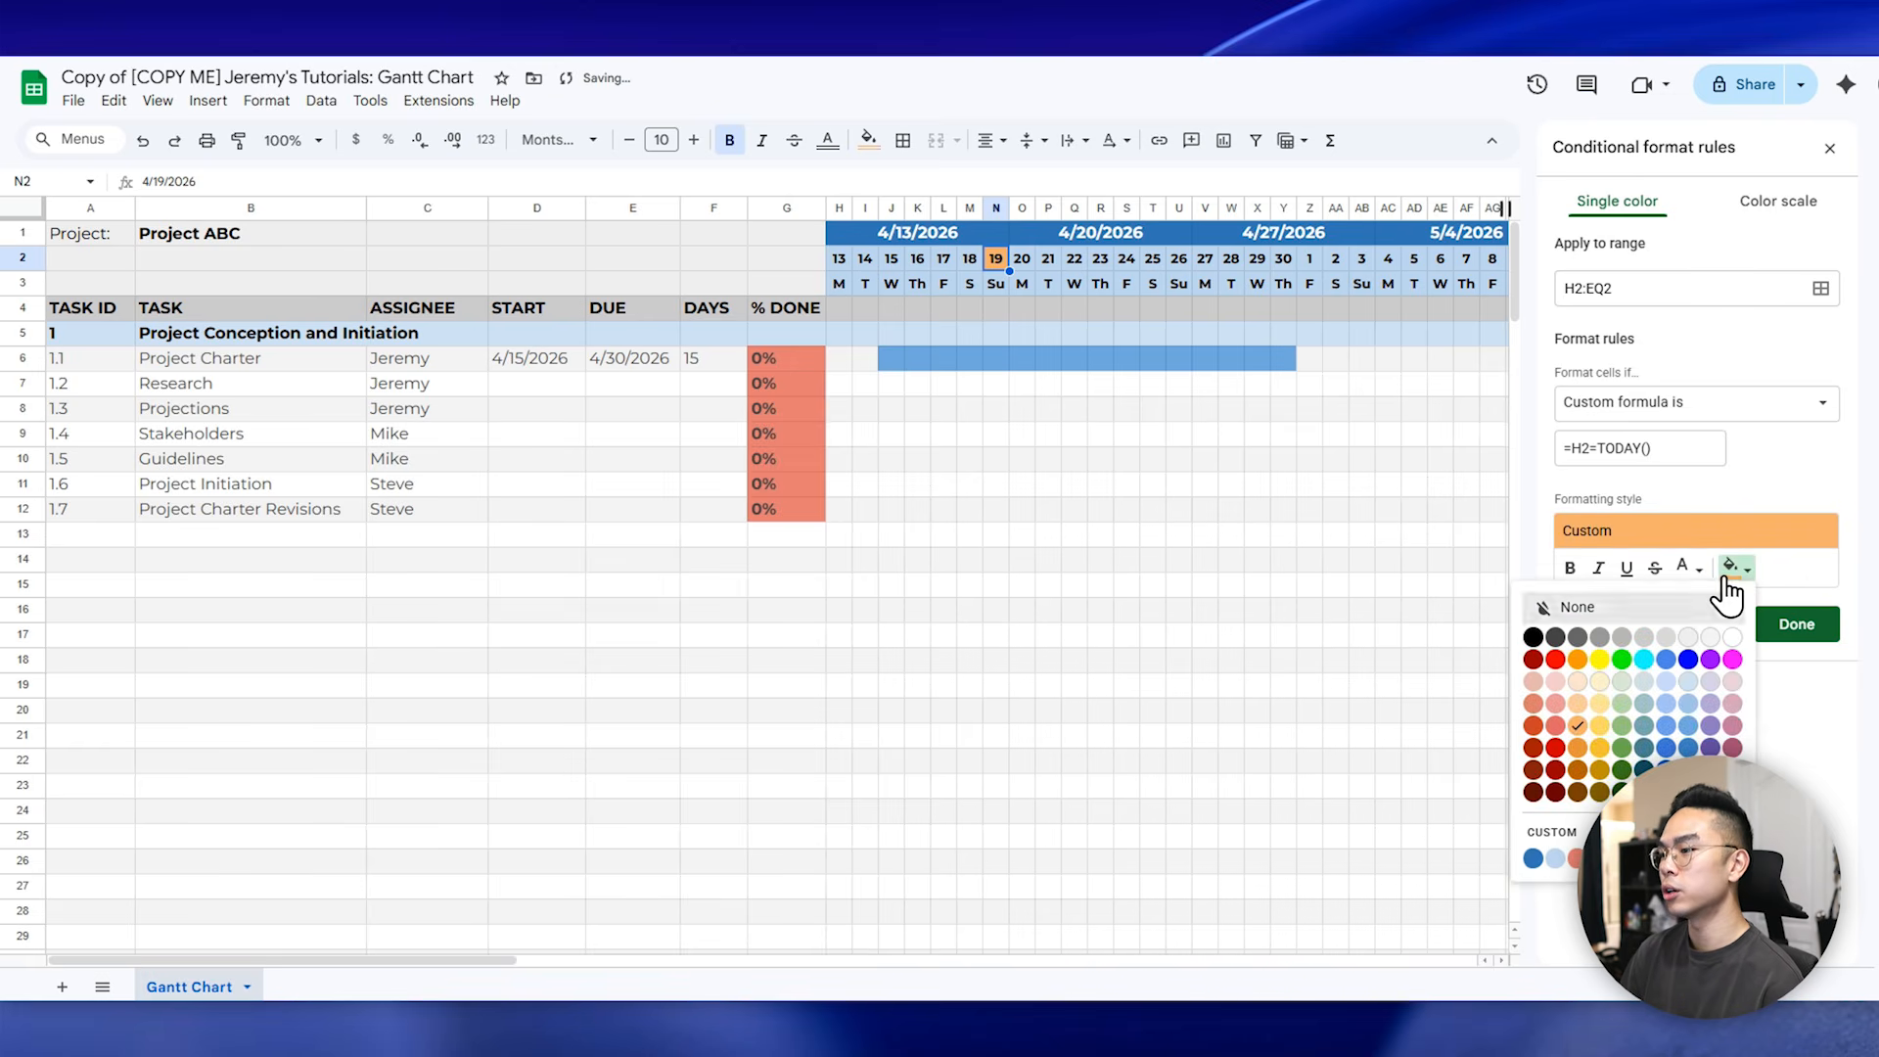
{"action": "left_click", "coordinate": [1734, 728]}
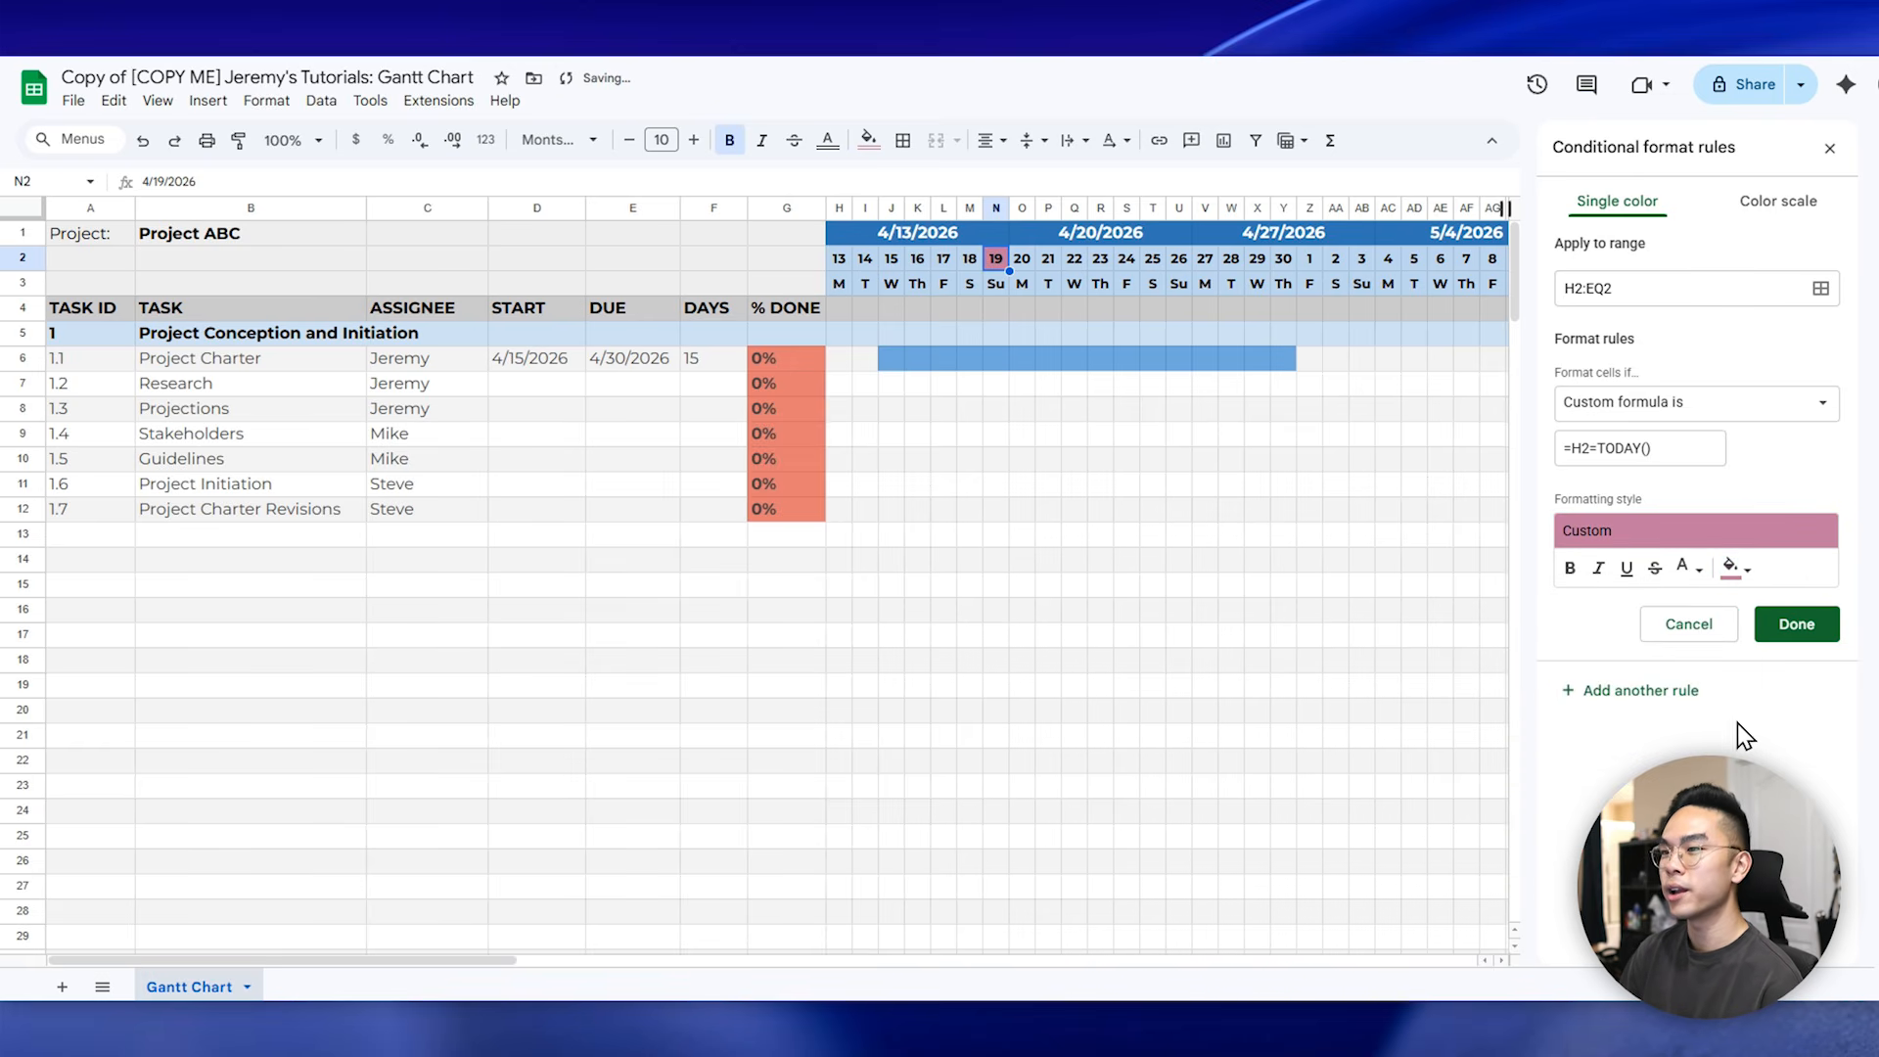
{"action": "left_click", "coordinate": [1728, 569]}
{"action": "left_click", "coordinate": [1569, 746]}
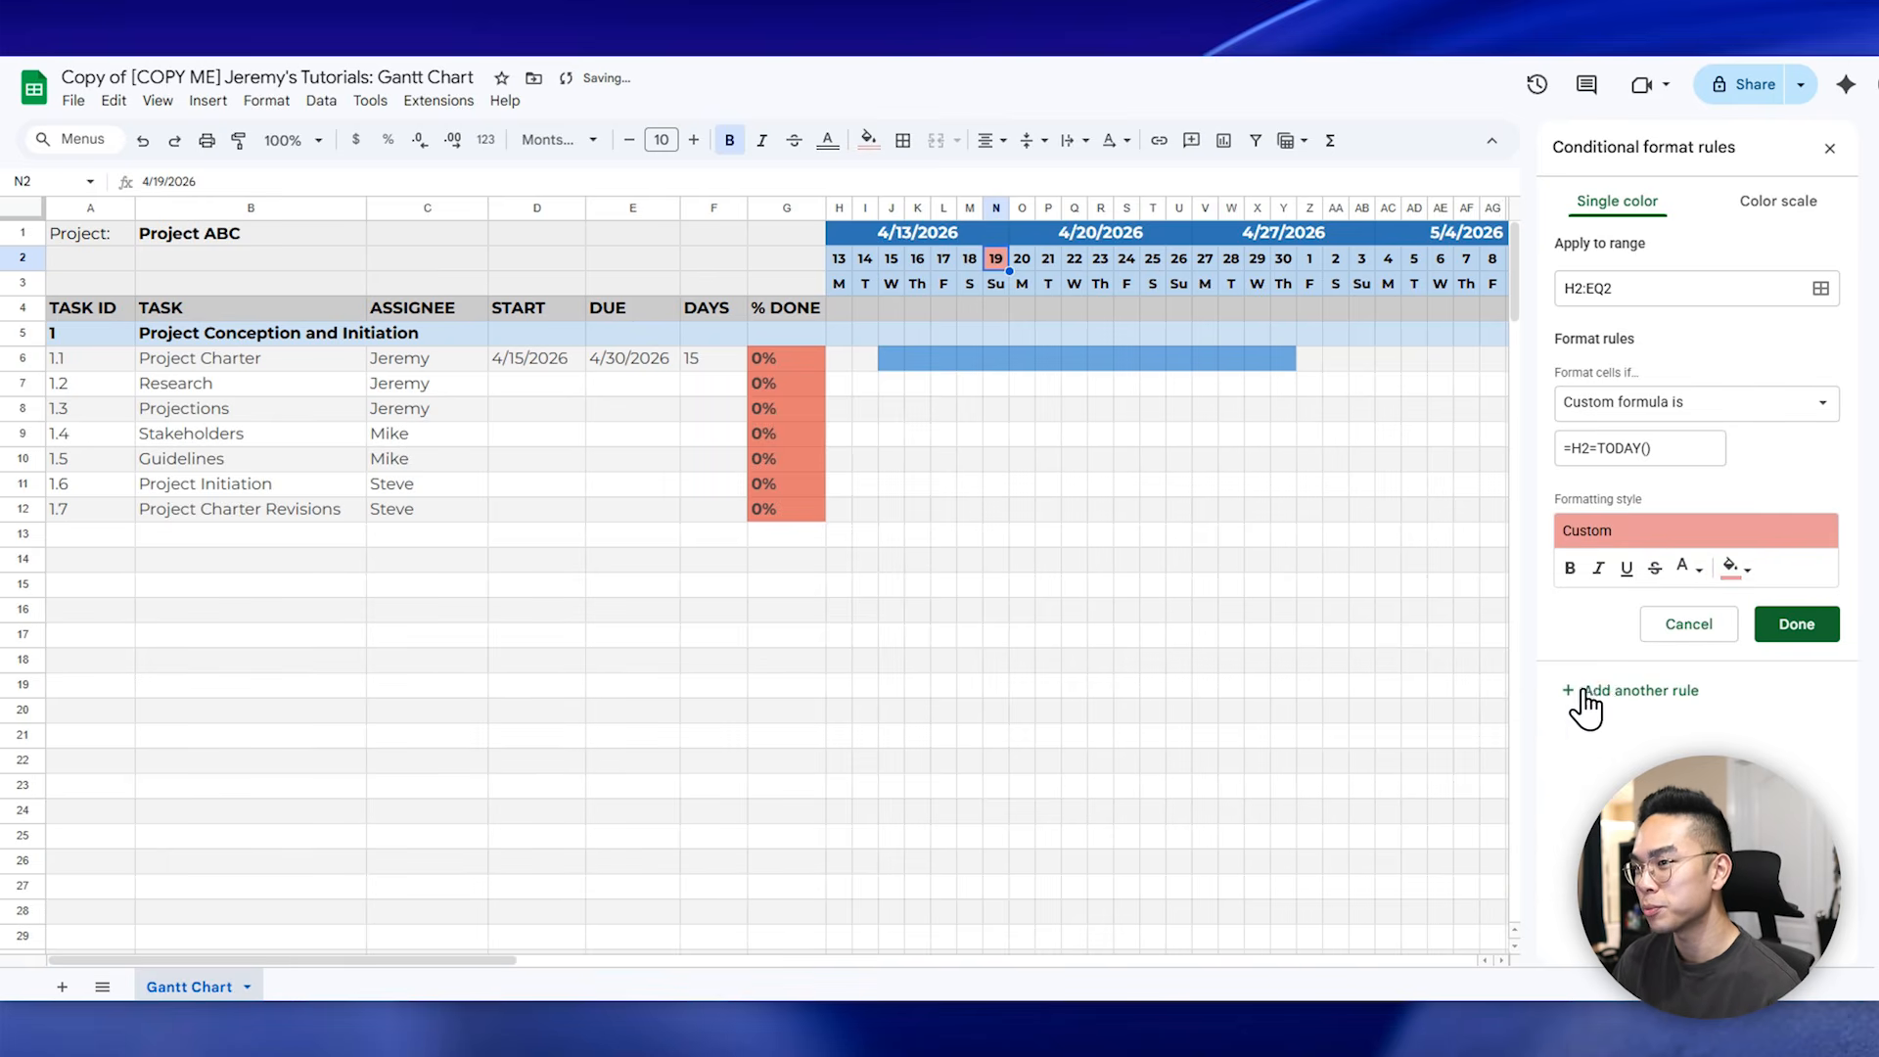
{"action": "left_click", "coordinate": [1797, 624]}
- Open the conditional formatting rule that colors the Project Charter bar at J6
{"action": "left_click", "coordinate": [1184, 510]}
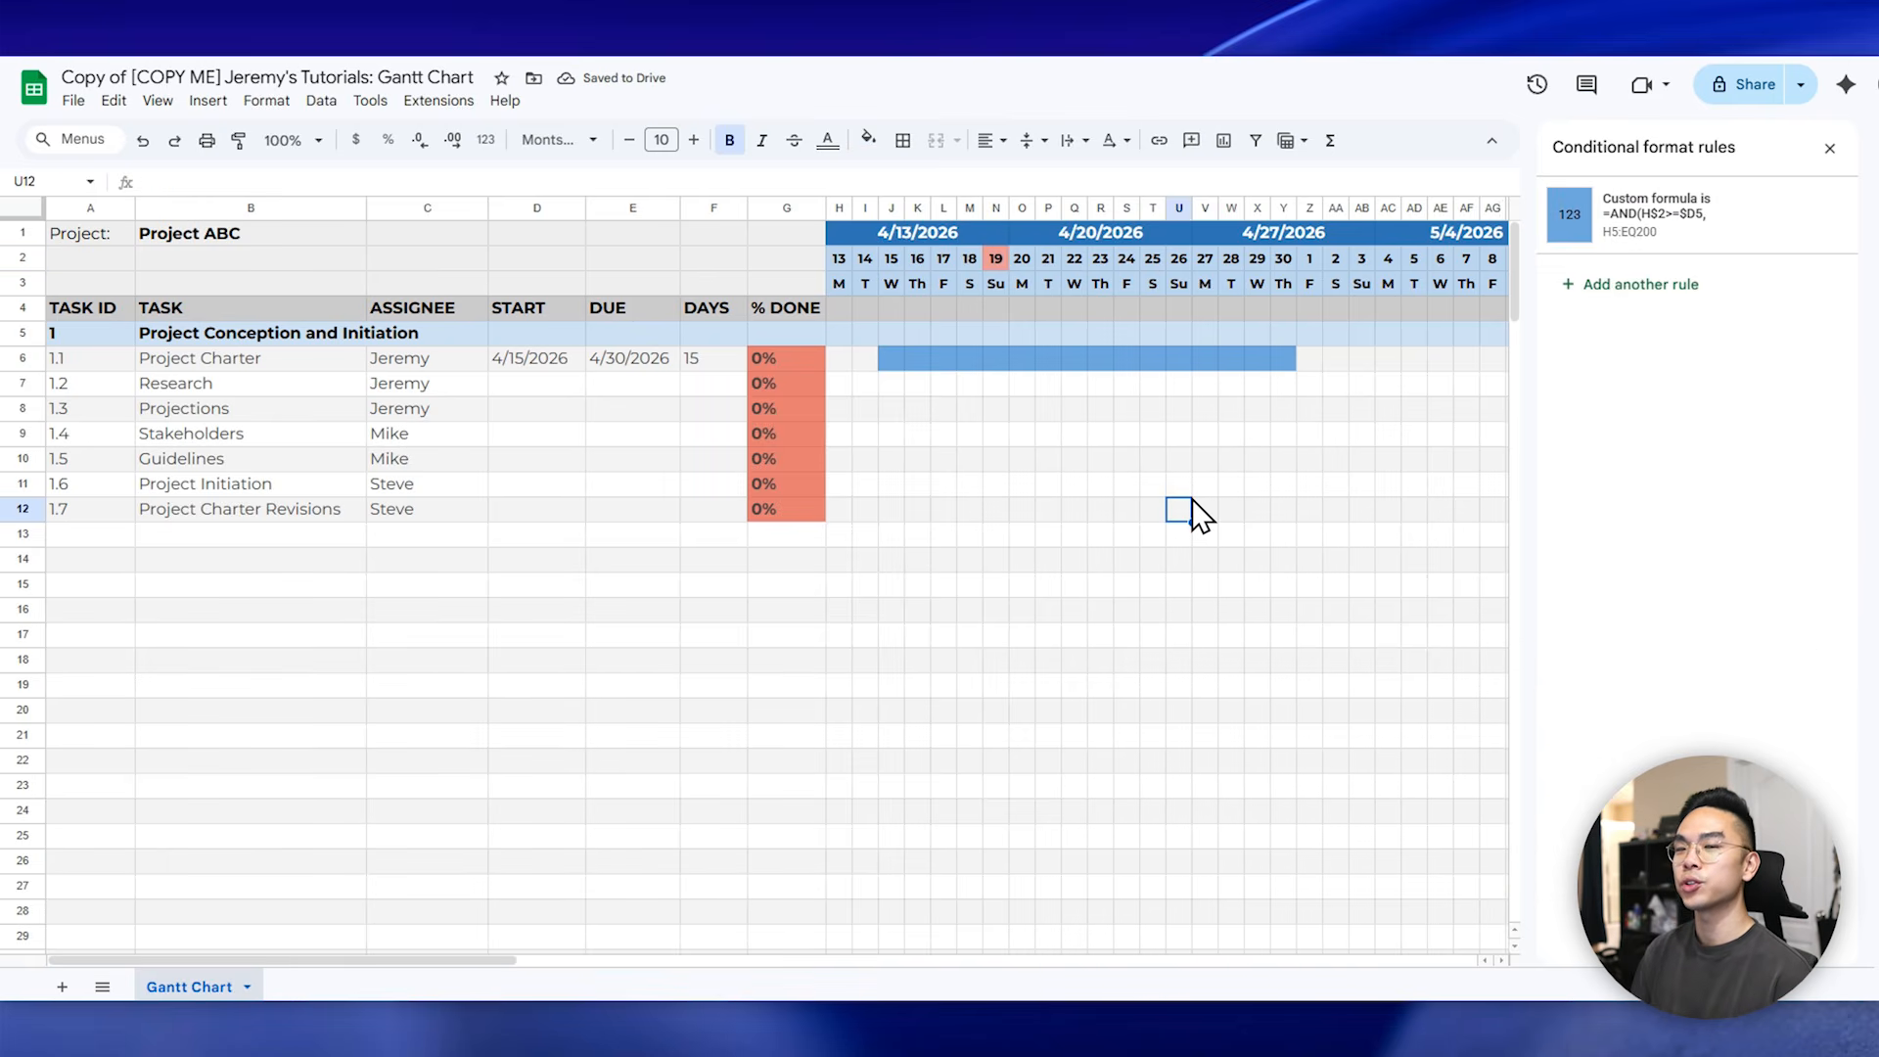
{"action": "left_click", "coordinate": [896, 360]}
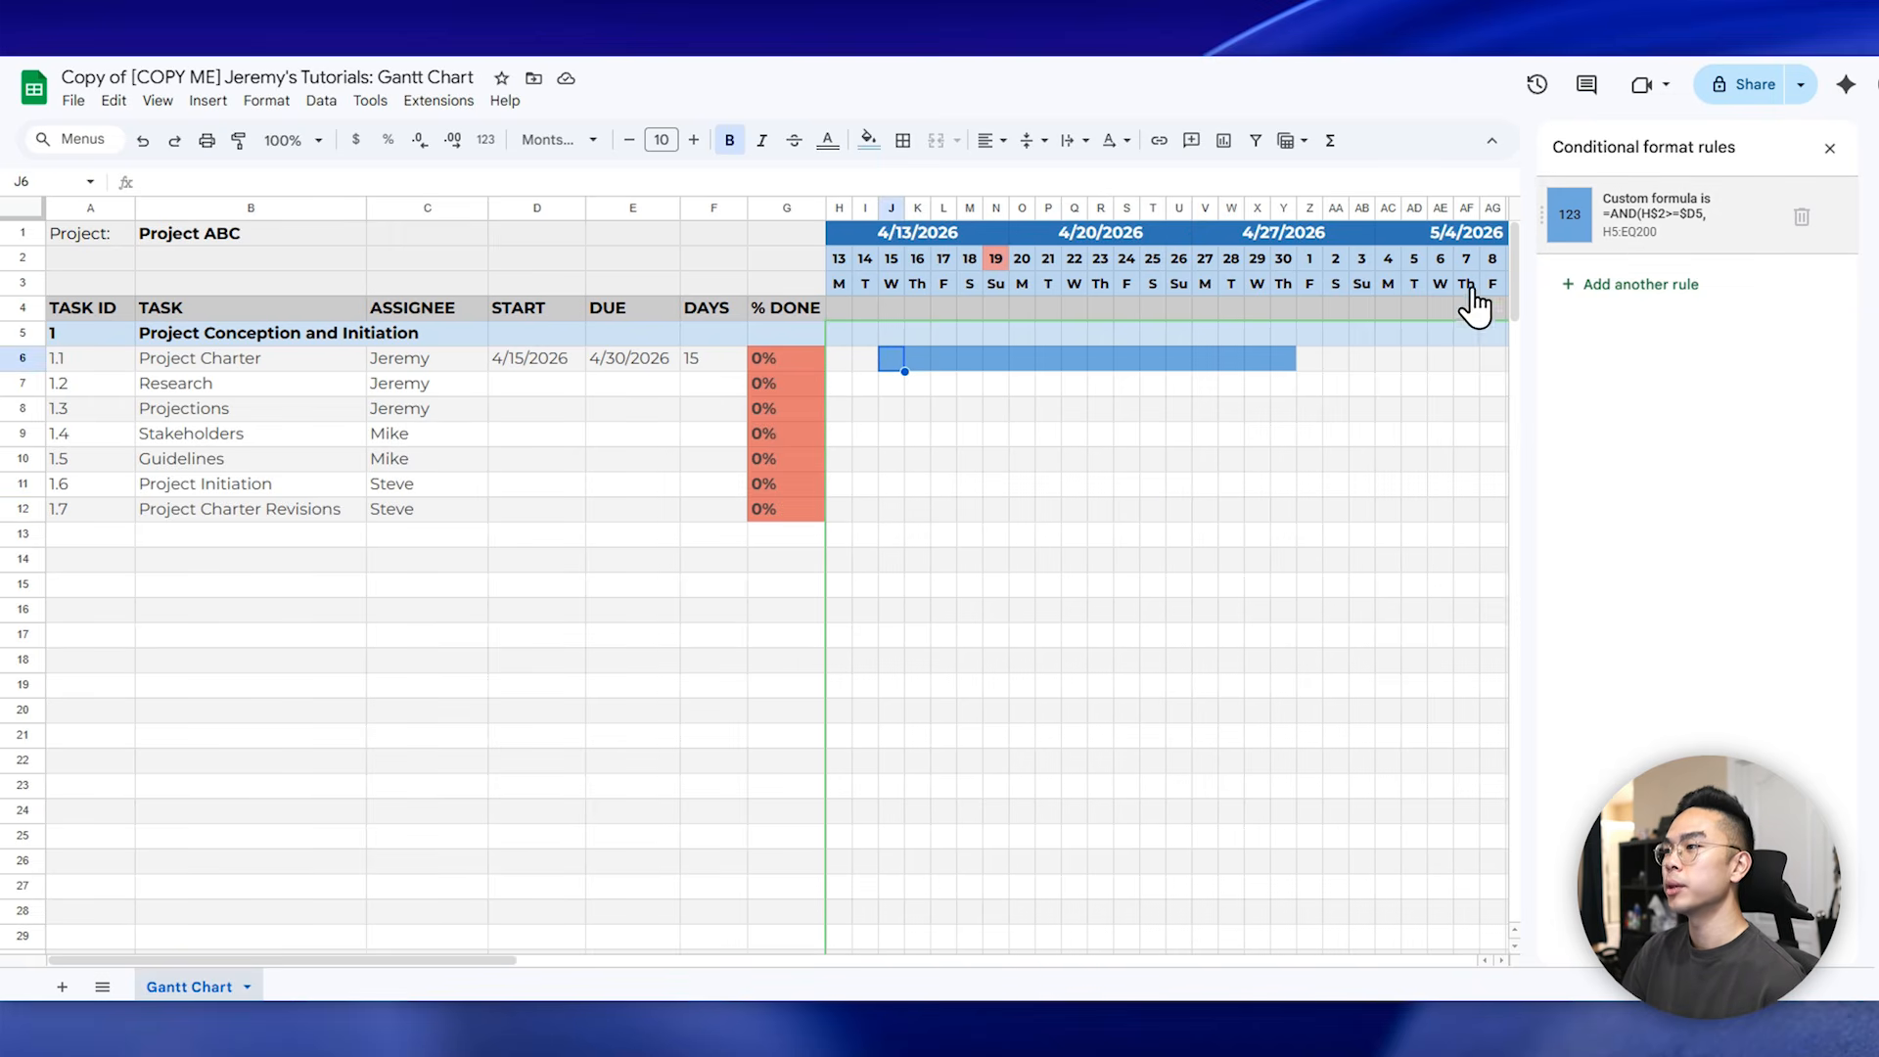
{"action": "left_click", "coordinate": [1683, 231]}
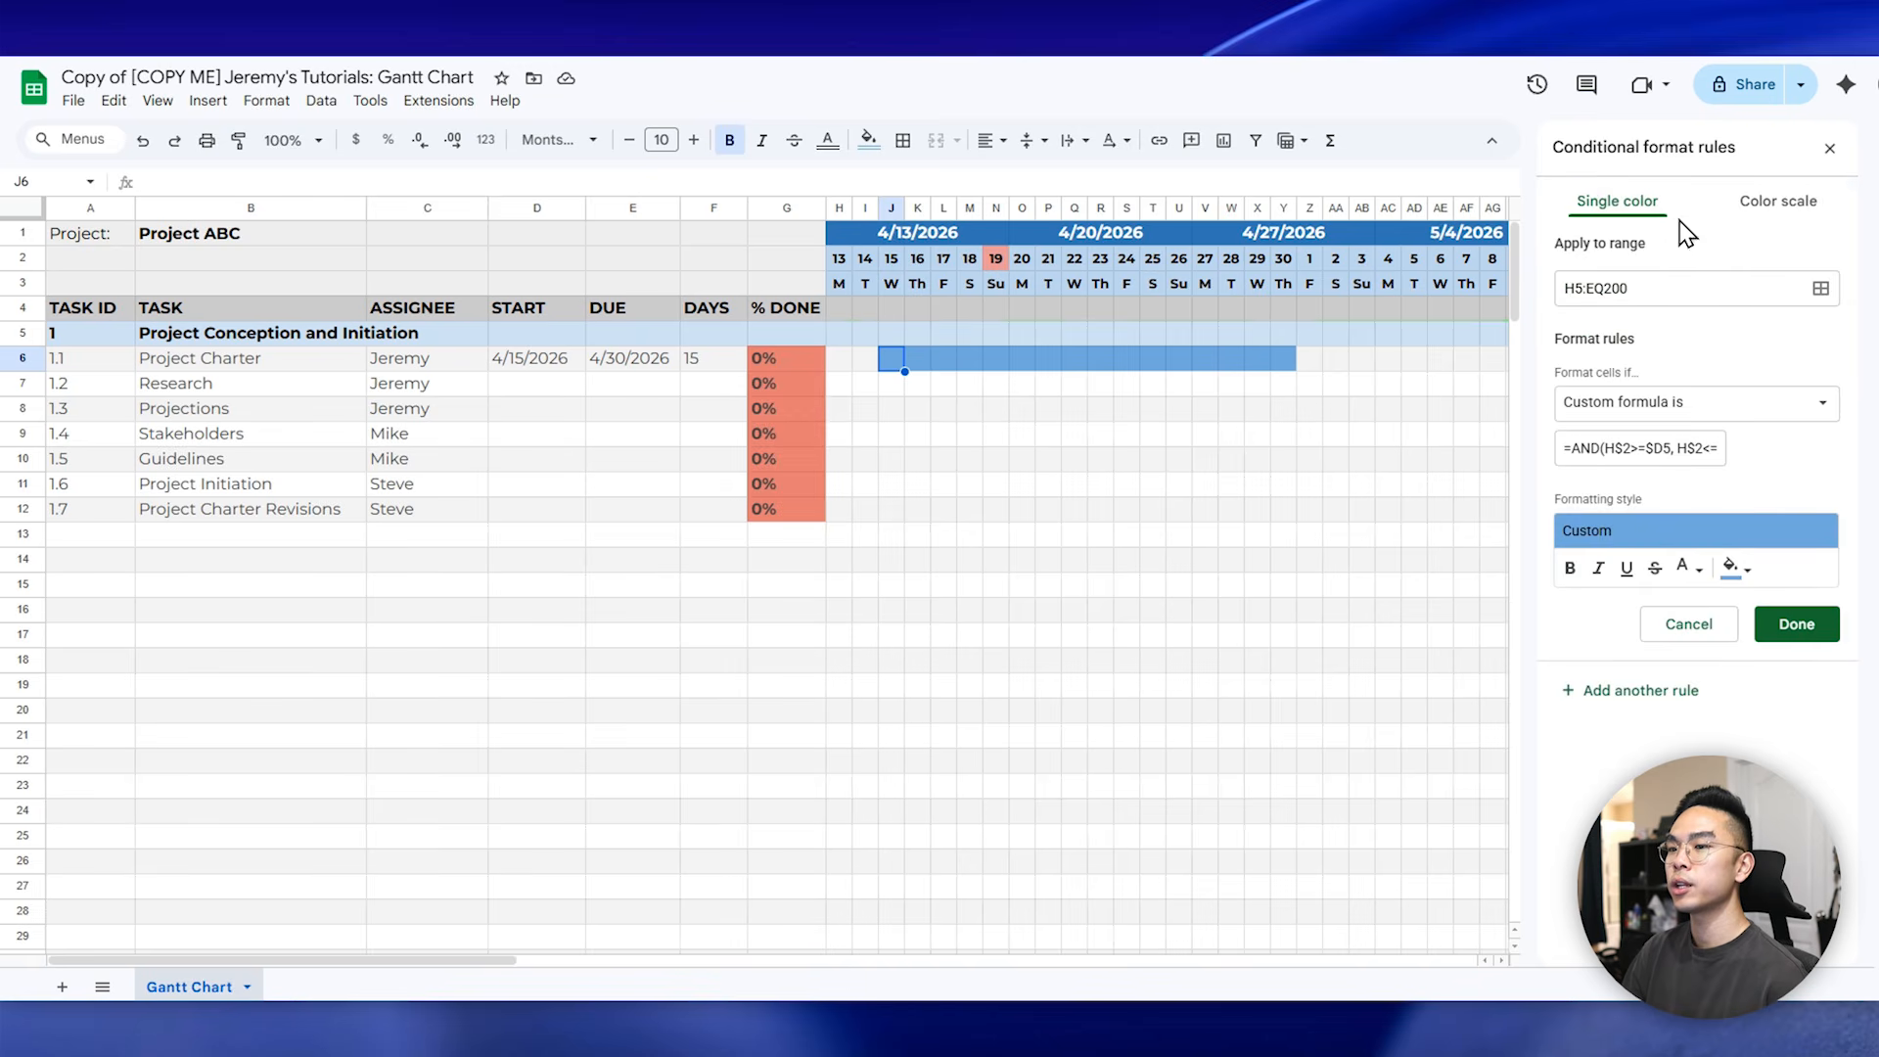
- Examine the range covered by the task bar rule, from H5 across to the columns beyond the last timeline date
{"action": "left_click", "coordinate": [838, 333]}
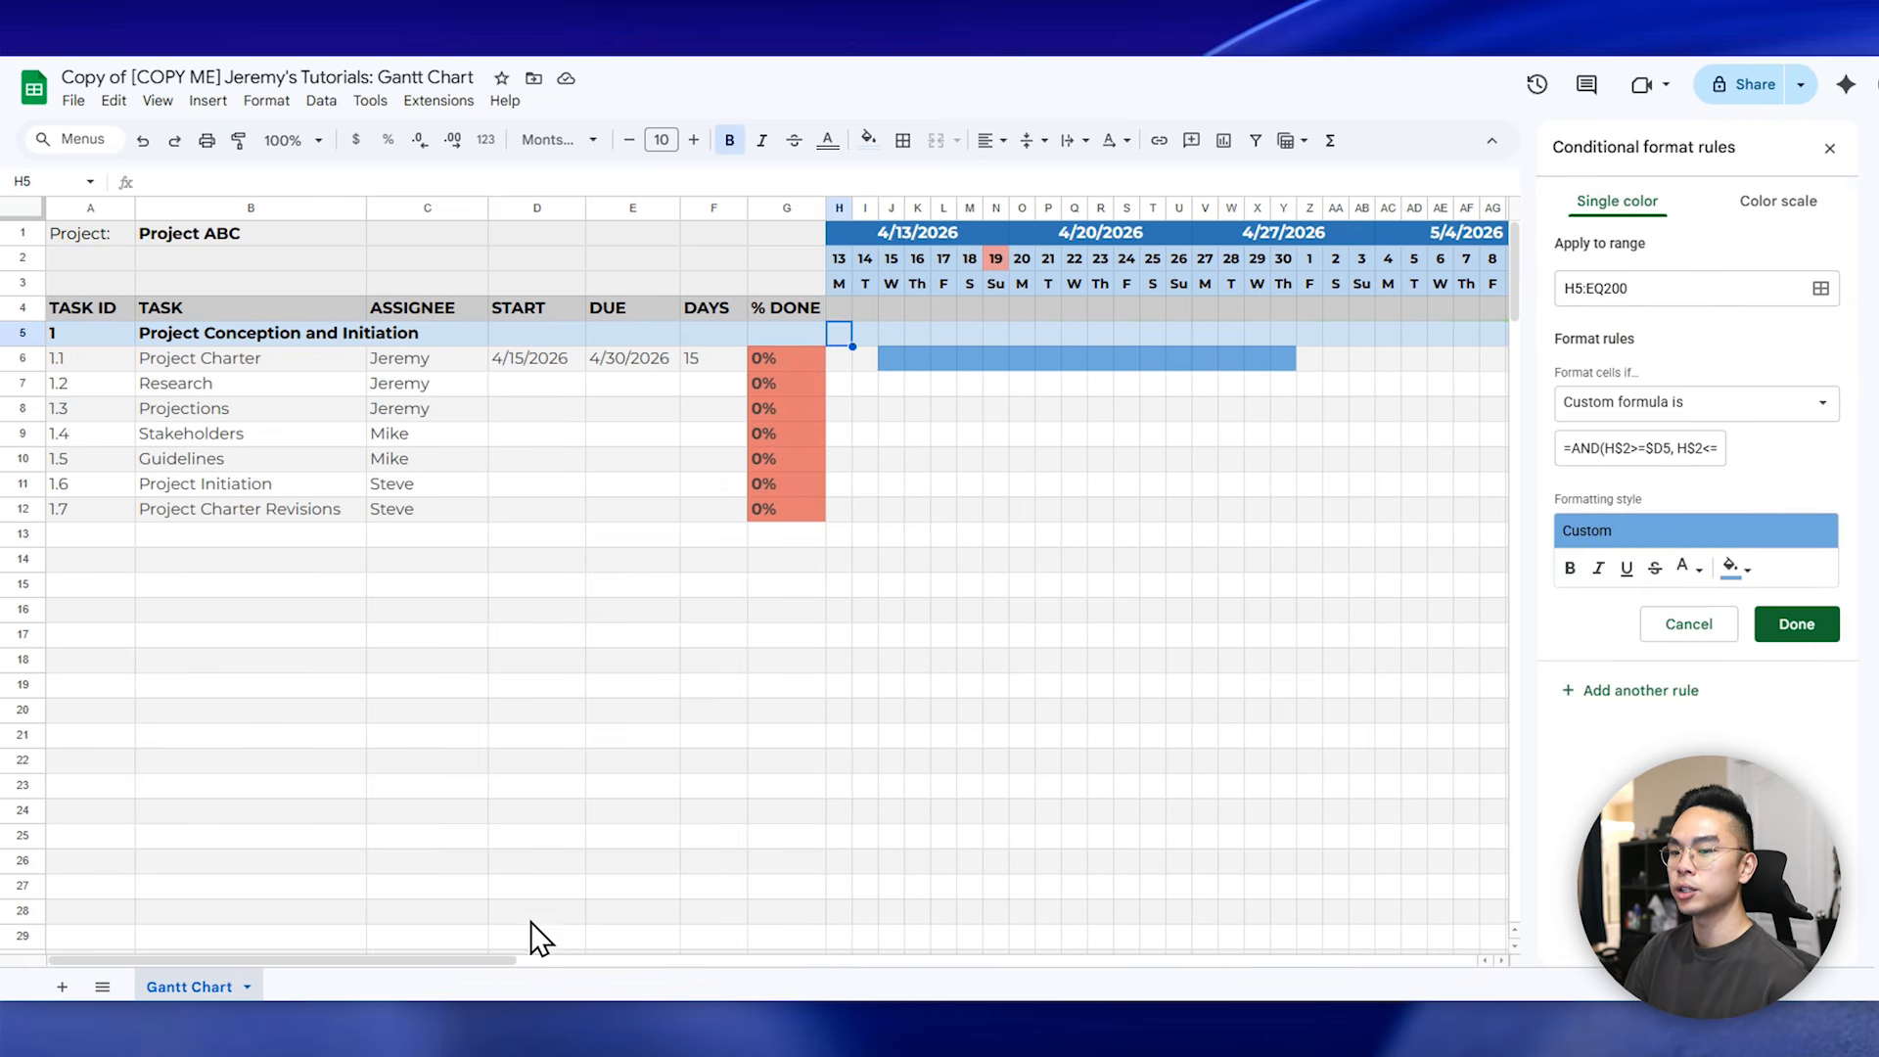
{"action": "left_click_drag", "start_coordinate": [497, 959], "coordinate": [1472, 957]}
{"action": "scroll", "coordinate": [1190, 492], "scroll_direction": "down", "scroll_amount": 5}
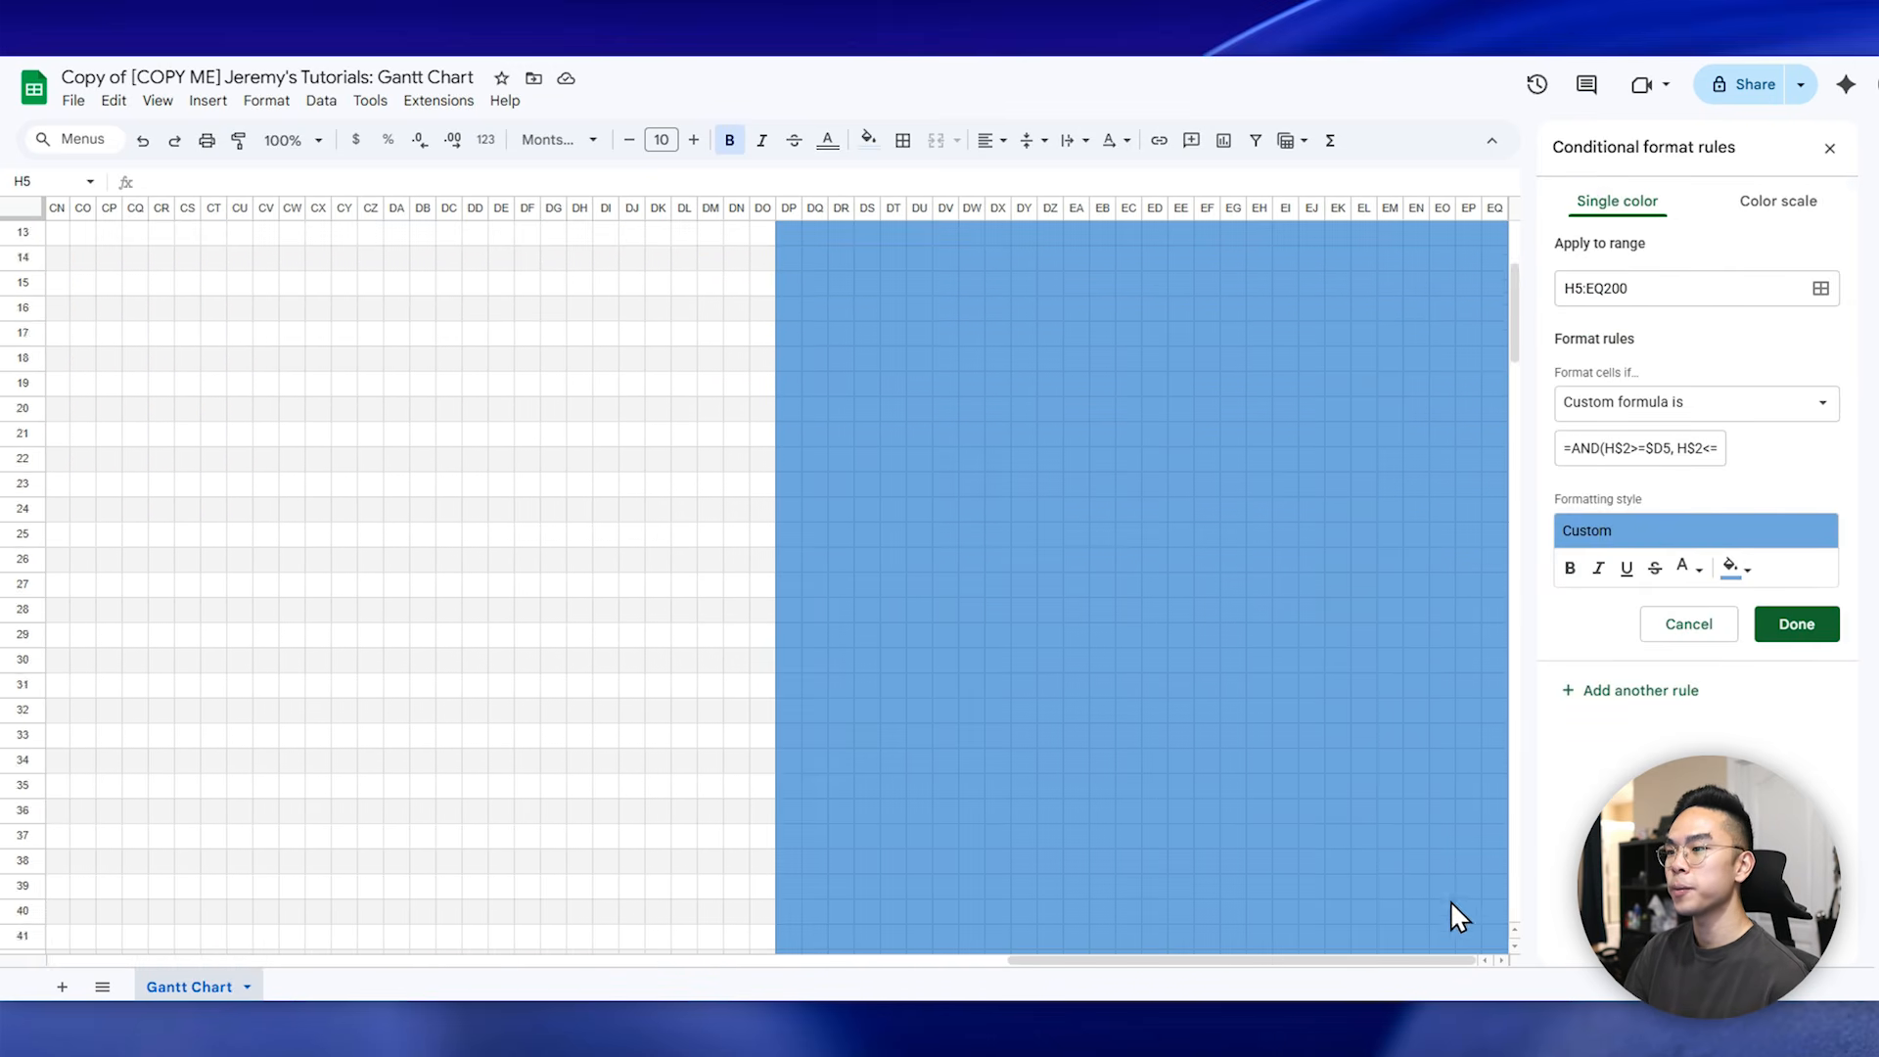
{"action": "scroll", "coordinate": [1032, 469], "scroll_direction": "up", "scroll_amount": 3}
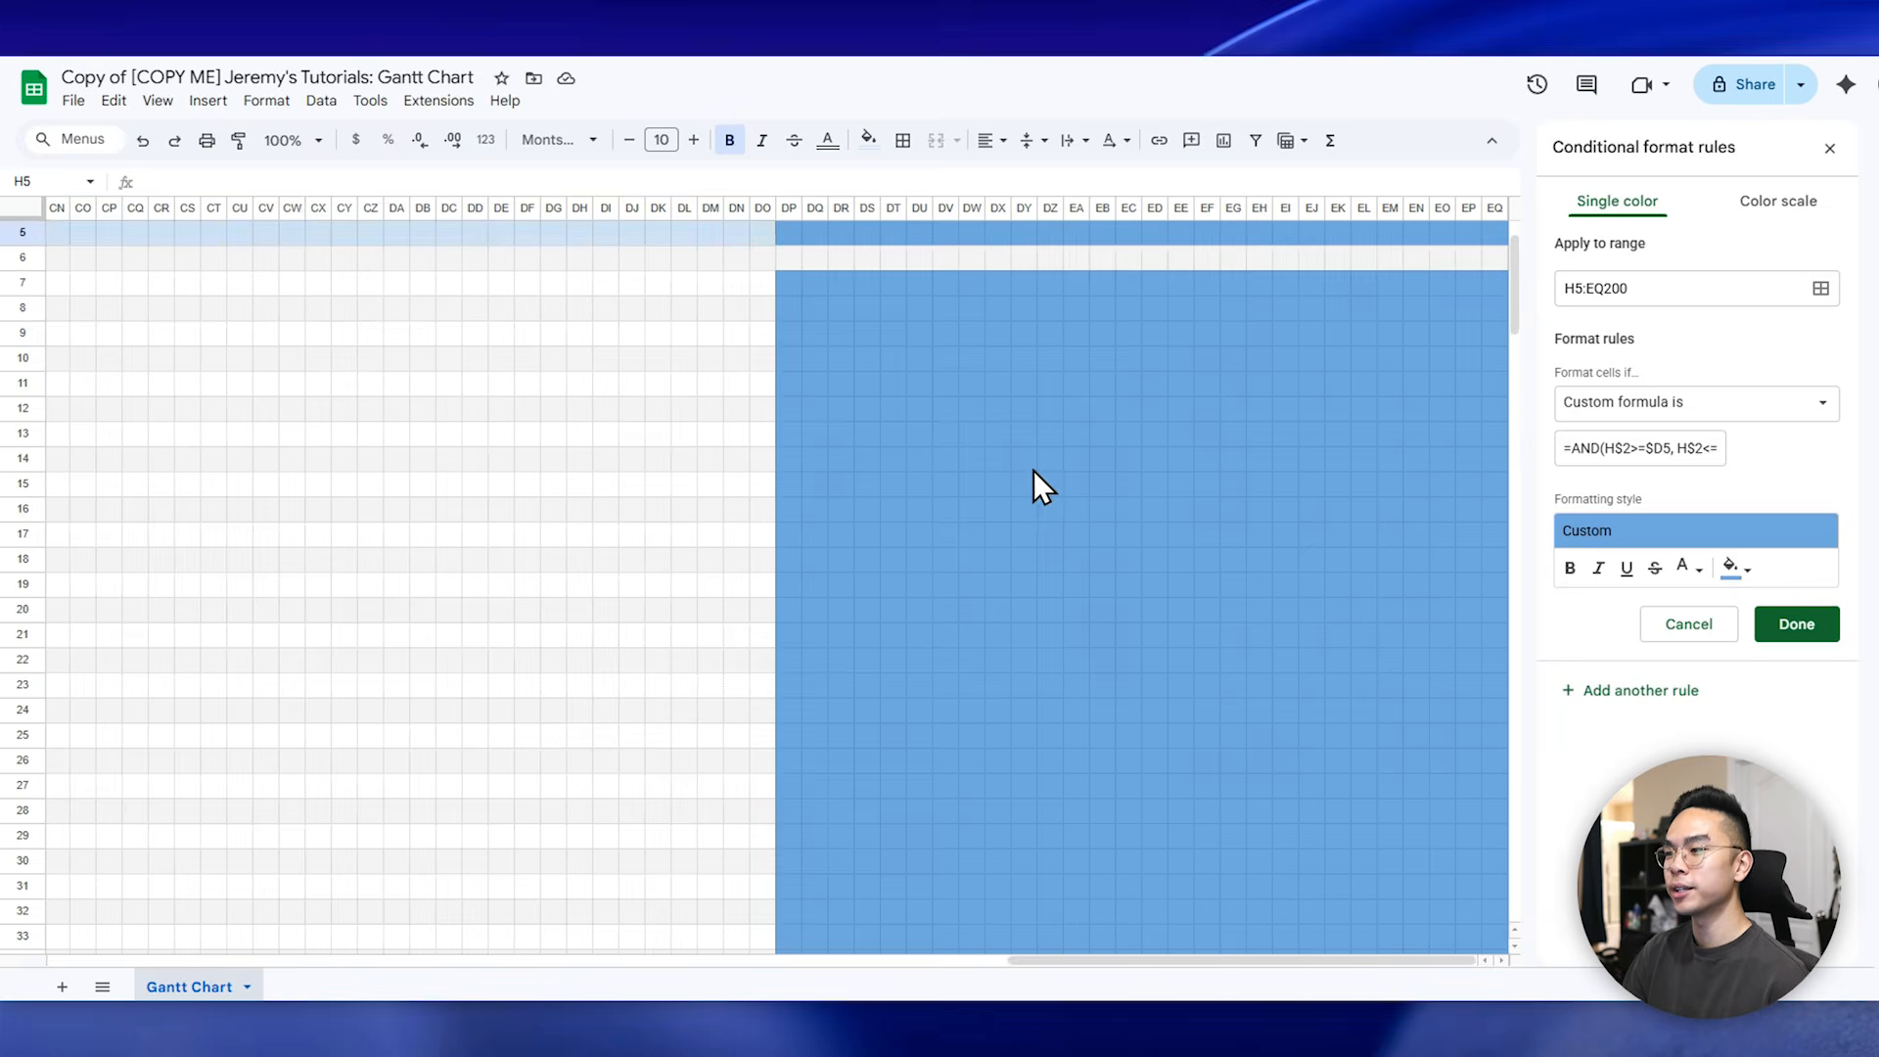
{"action": "scroll", "coordinate": [1031, 470], "scroll_direction": "up", "scroll_amount": 2}
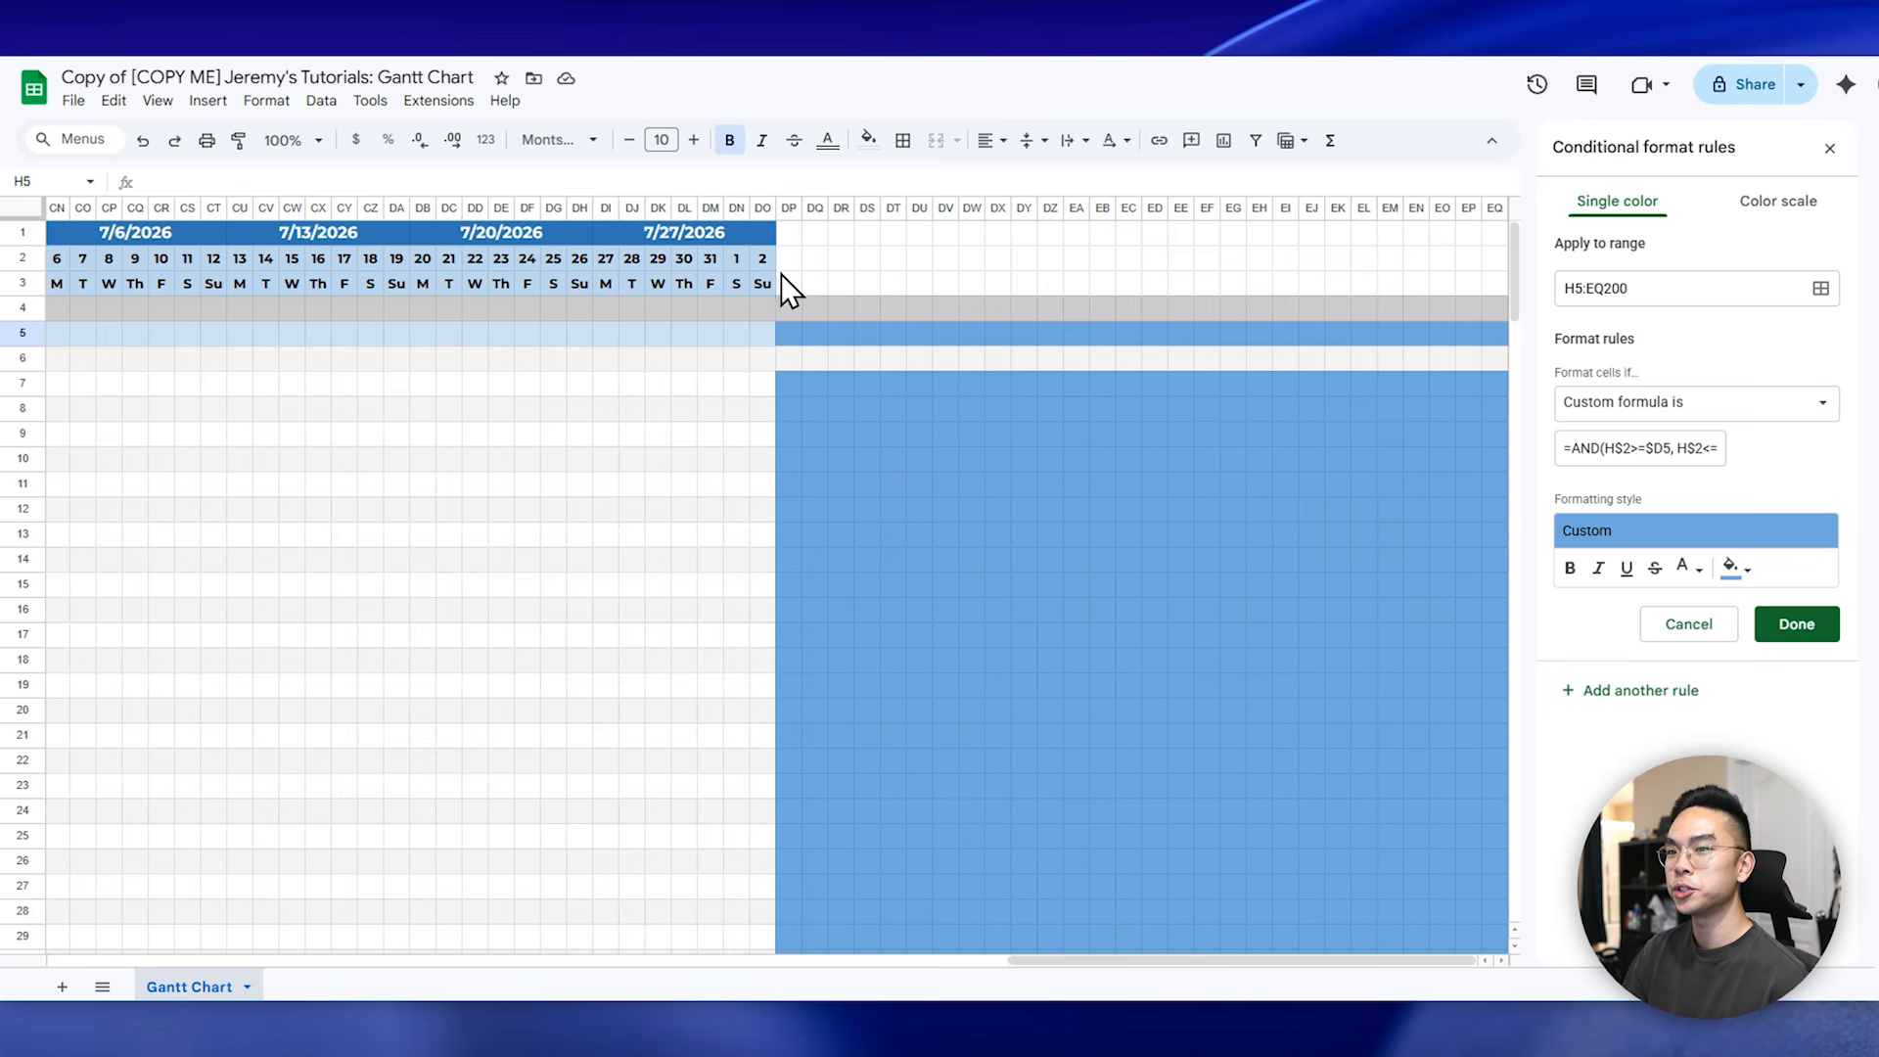
{"action": "left_click_drag", "start_coordinate": [1237, 972], "coordinate": [441, 944]}
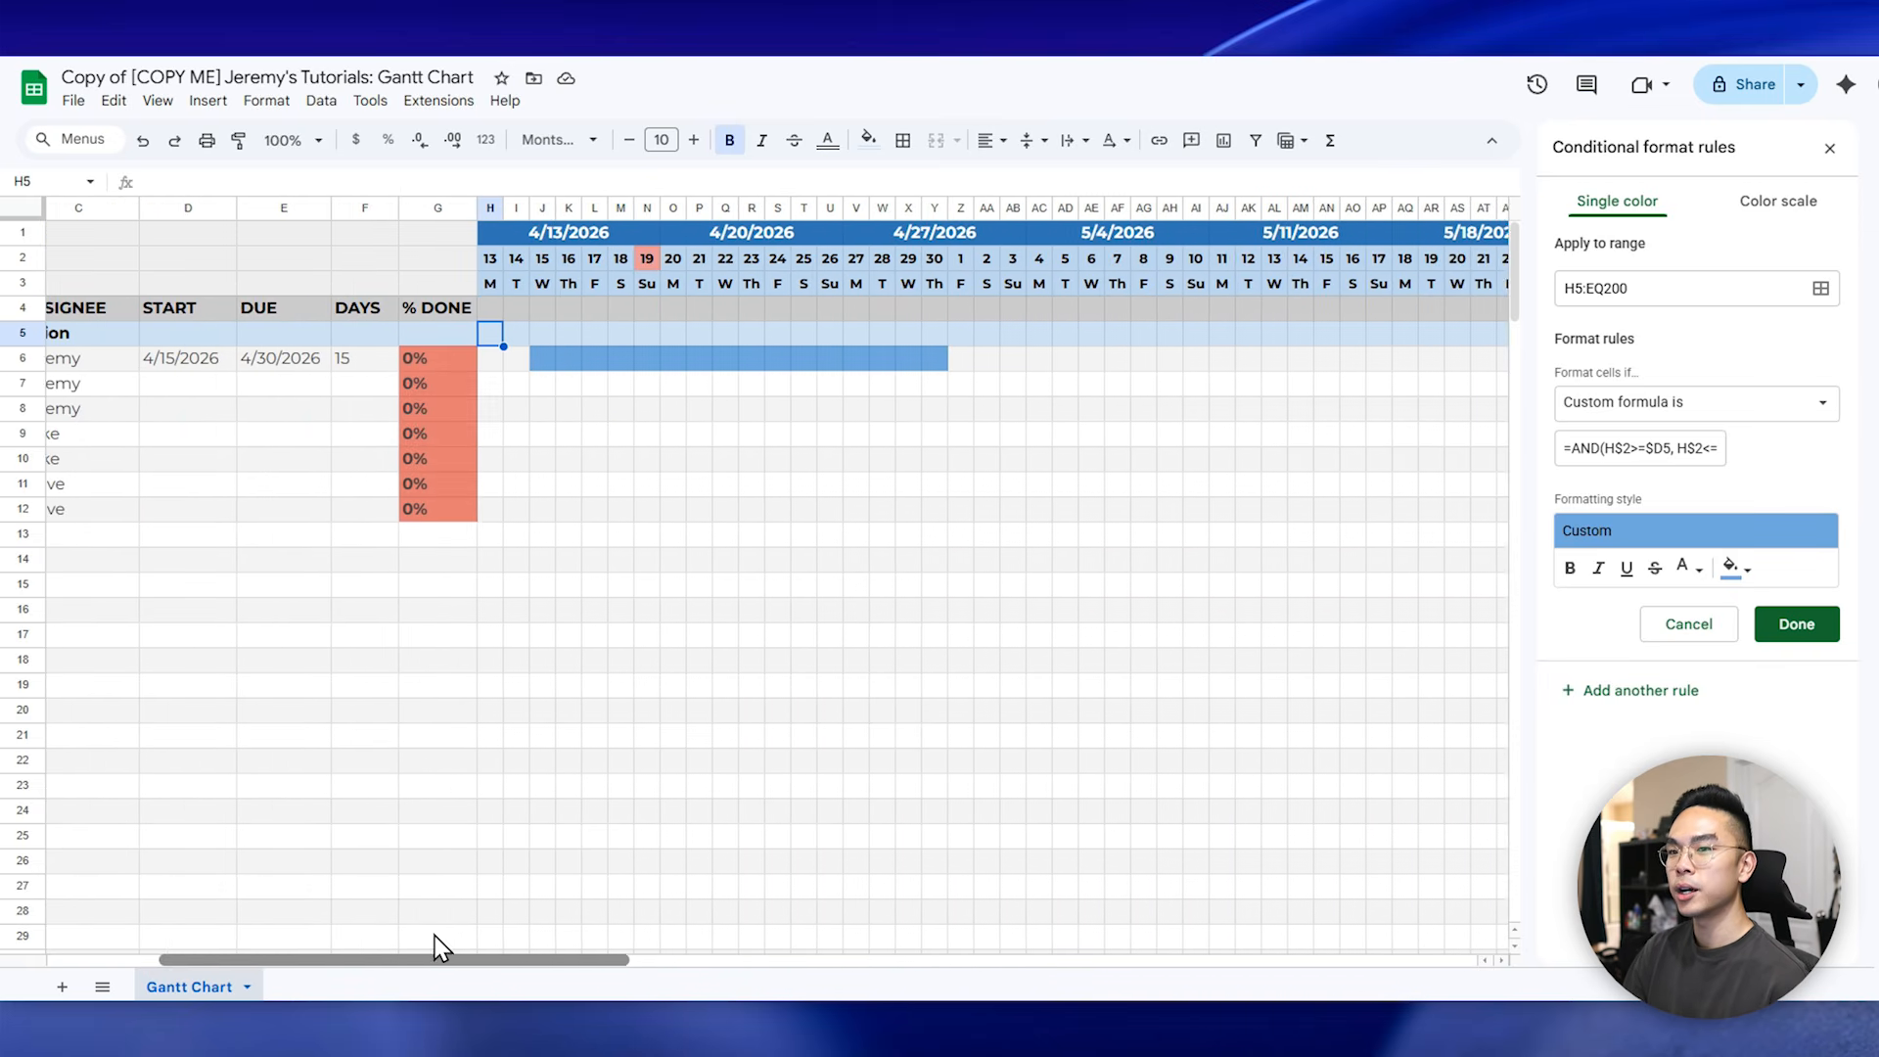
- Try yellow, light red and lighter blue fills for the task bar rule, restore the medium blue, and save the rule
{"action": "left_click", "coordinate": [1729, 568]}
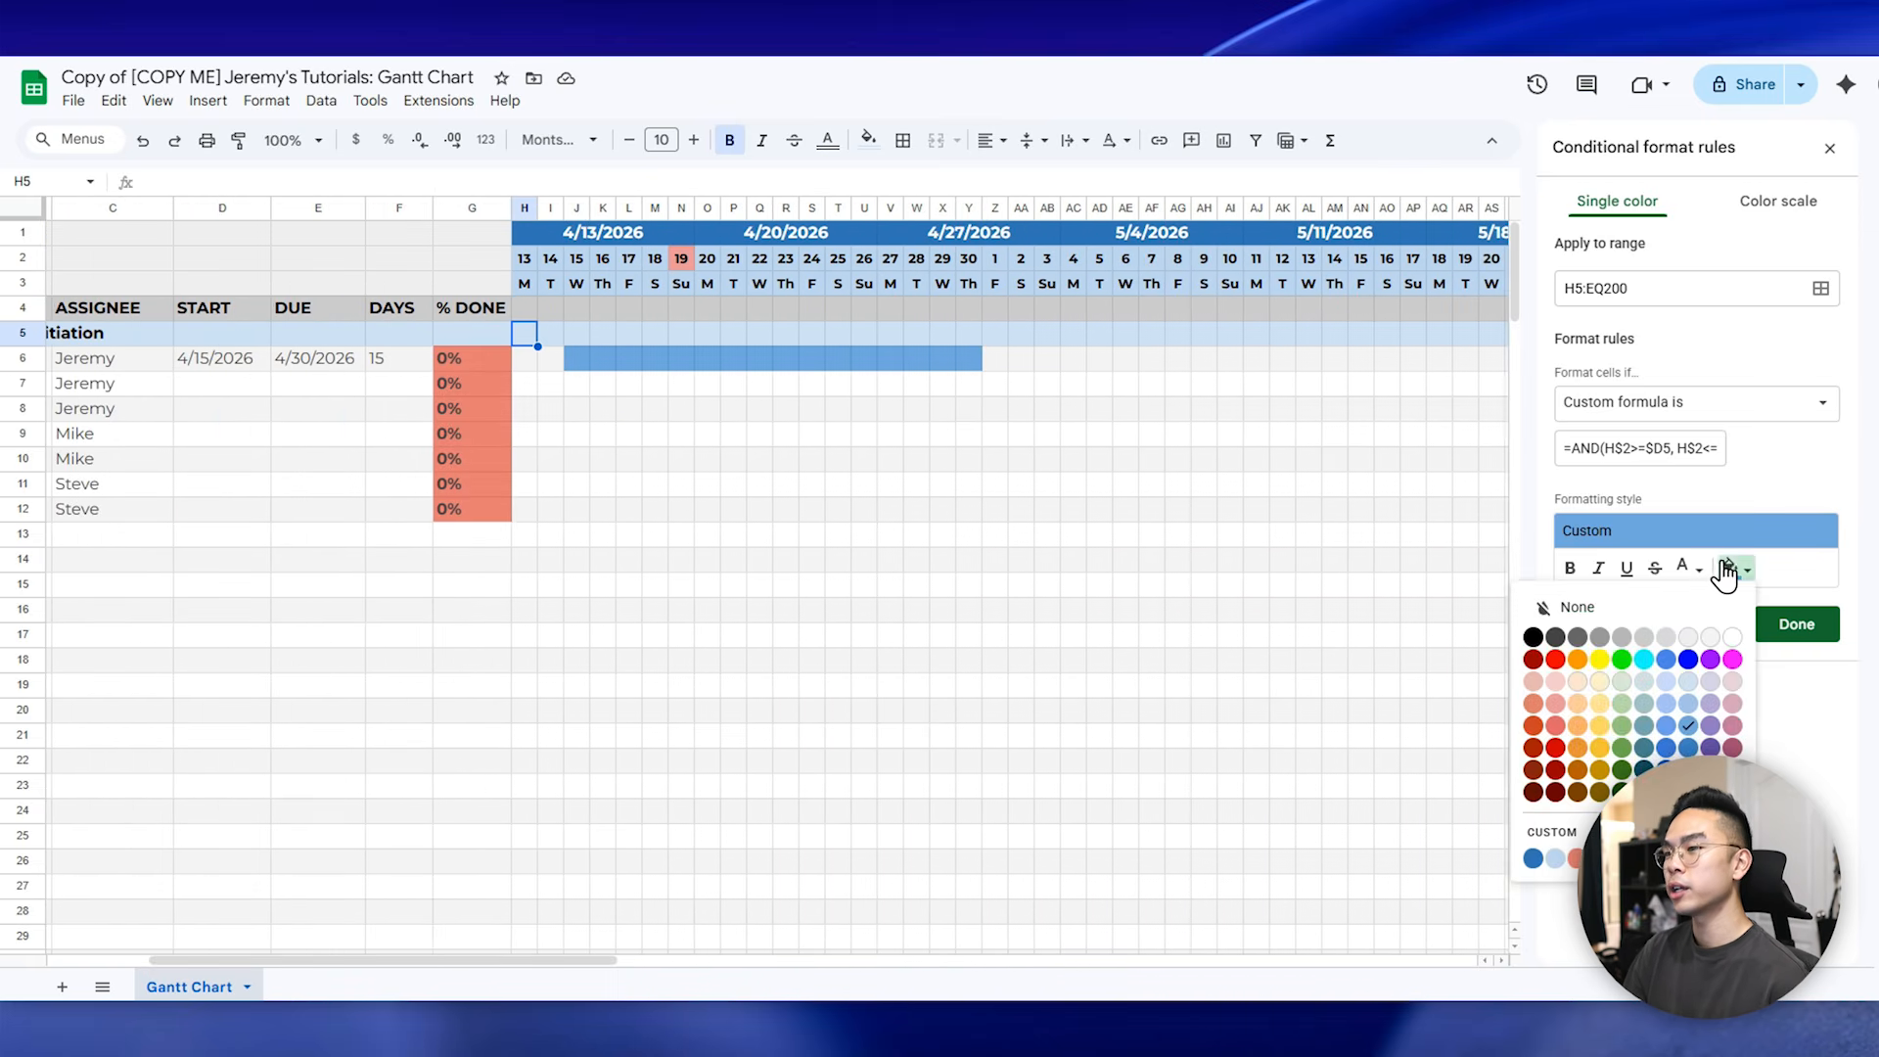
{"action": "left_click", "coordinate": [1595, 728]}
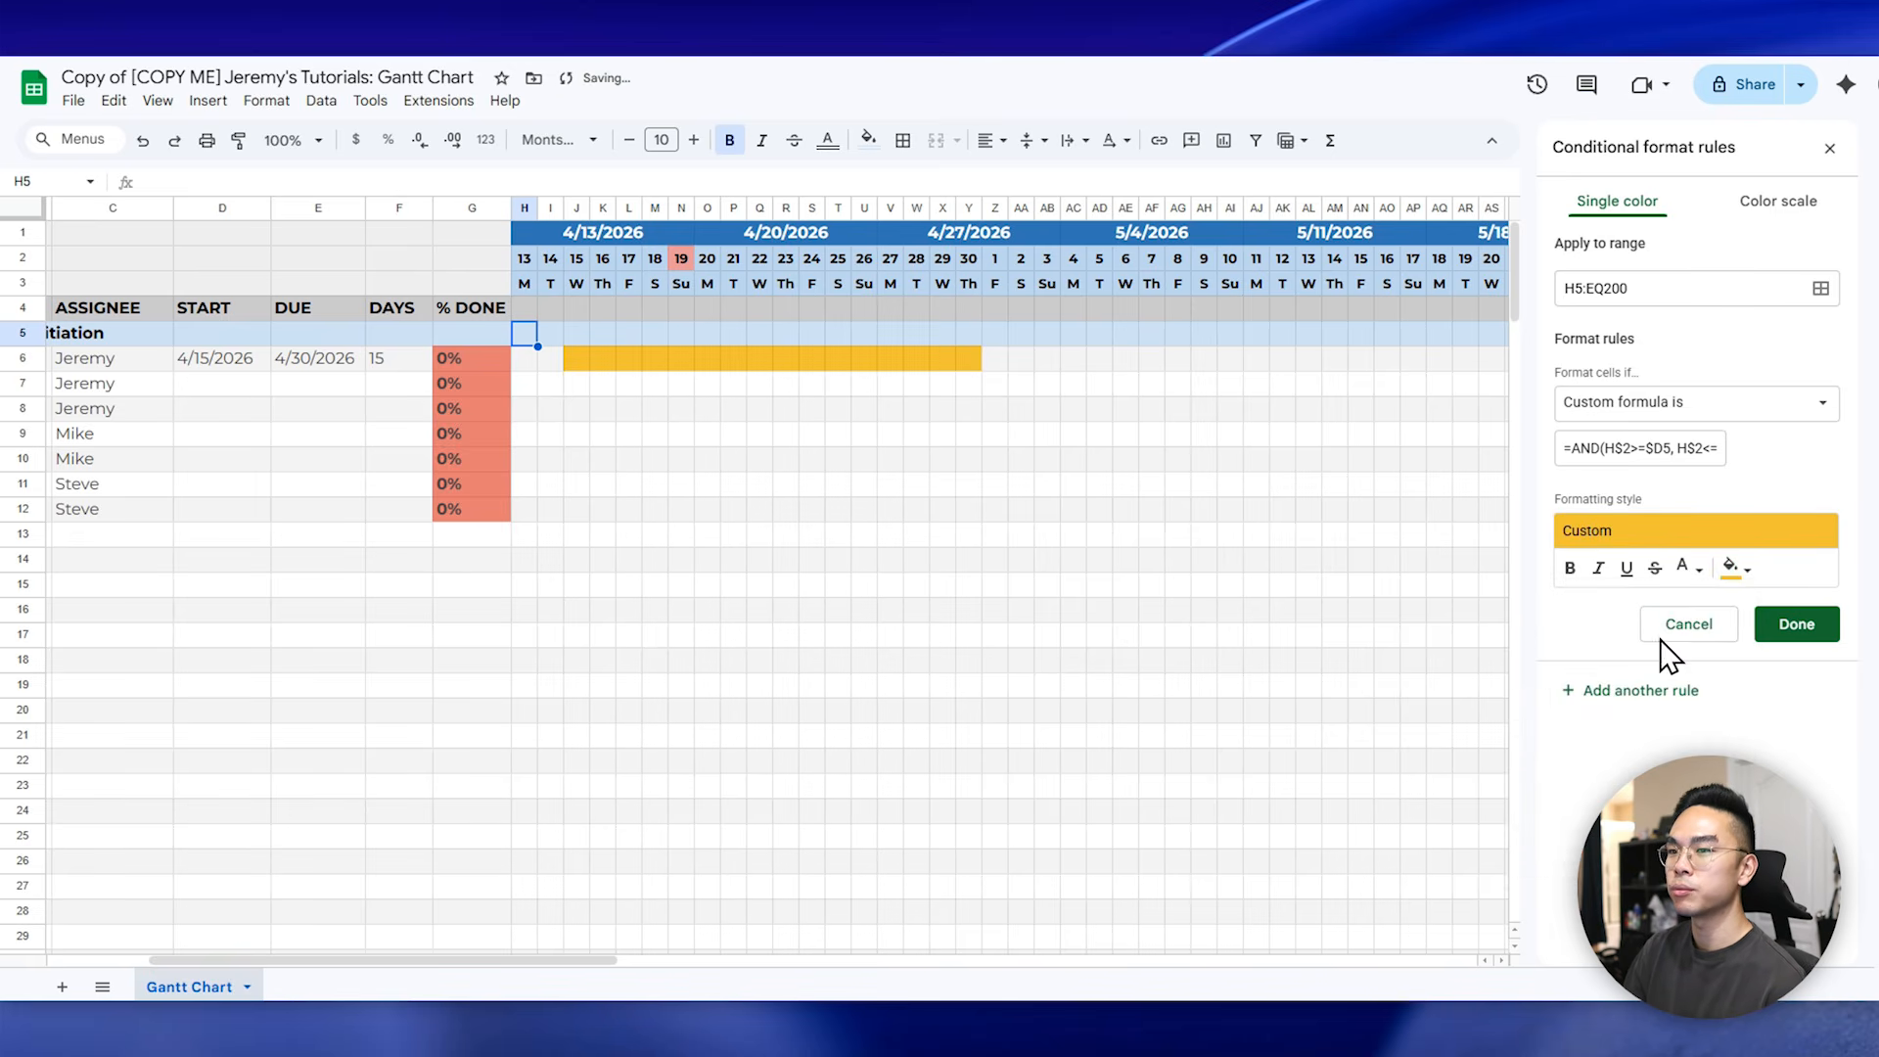
{"action": "left_click", "coordinate": [1735, 567]}
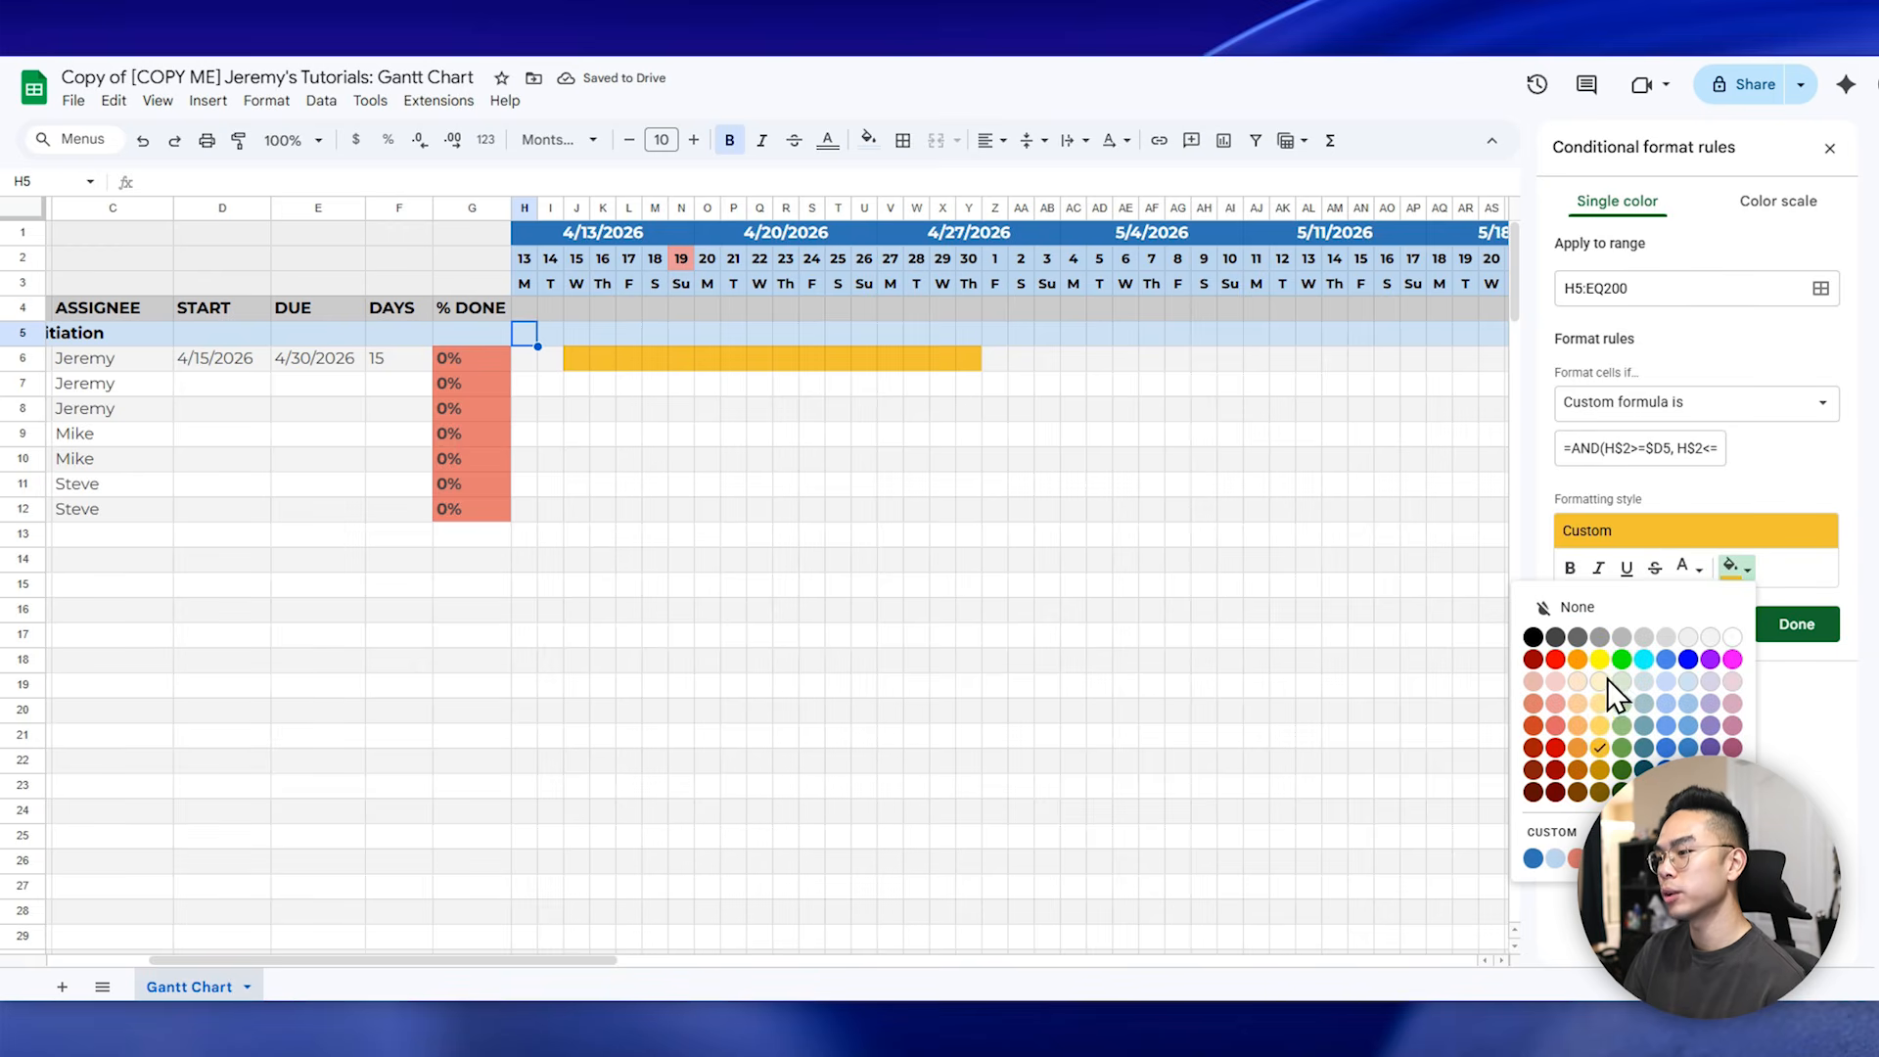
{"action": "left_click", "coordinate": [1547, 698]}
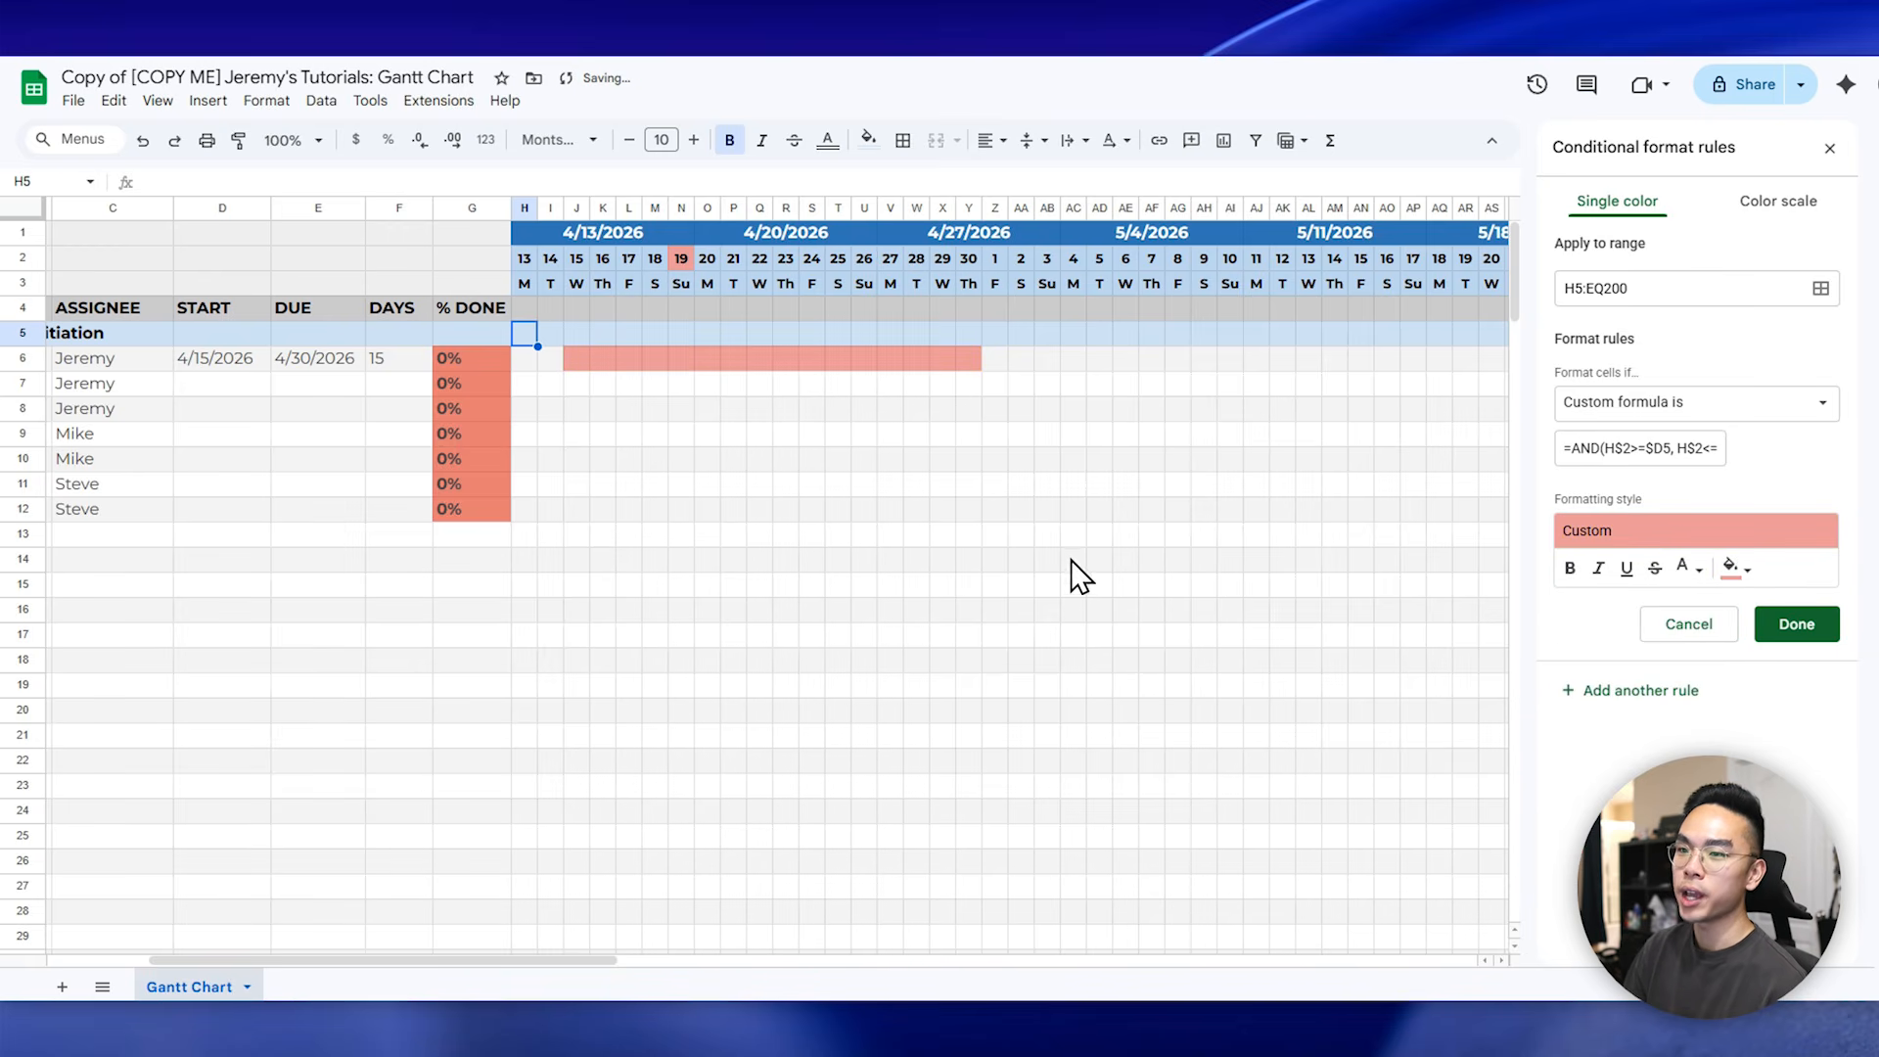
{"action": "left_click", "coordinate": [1732, 569]}
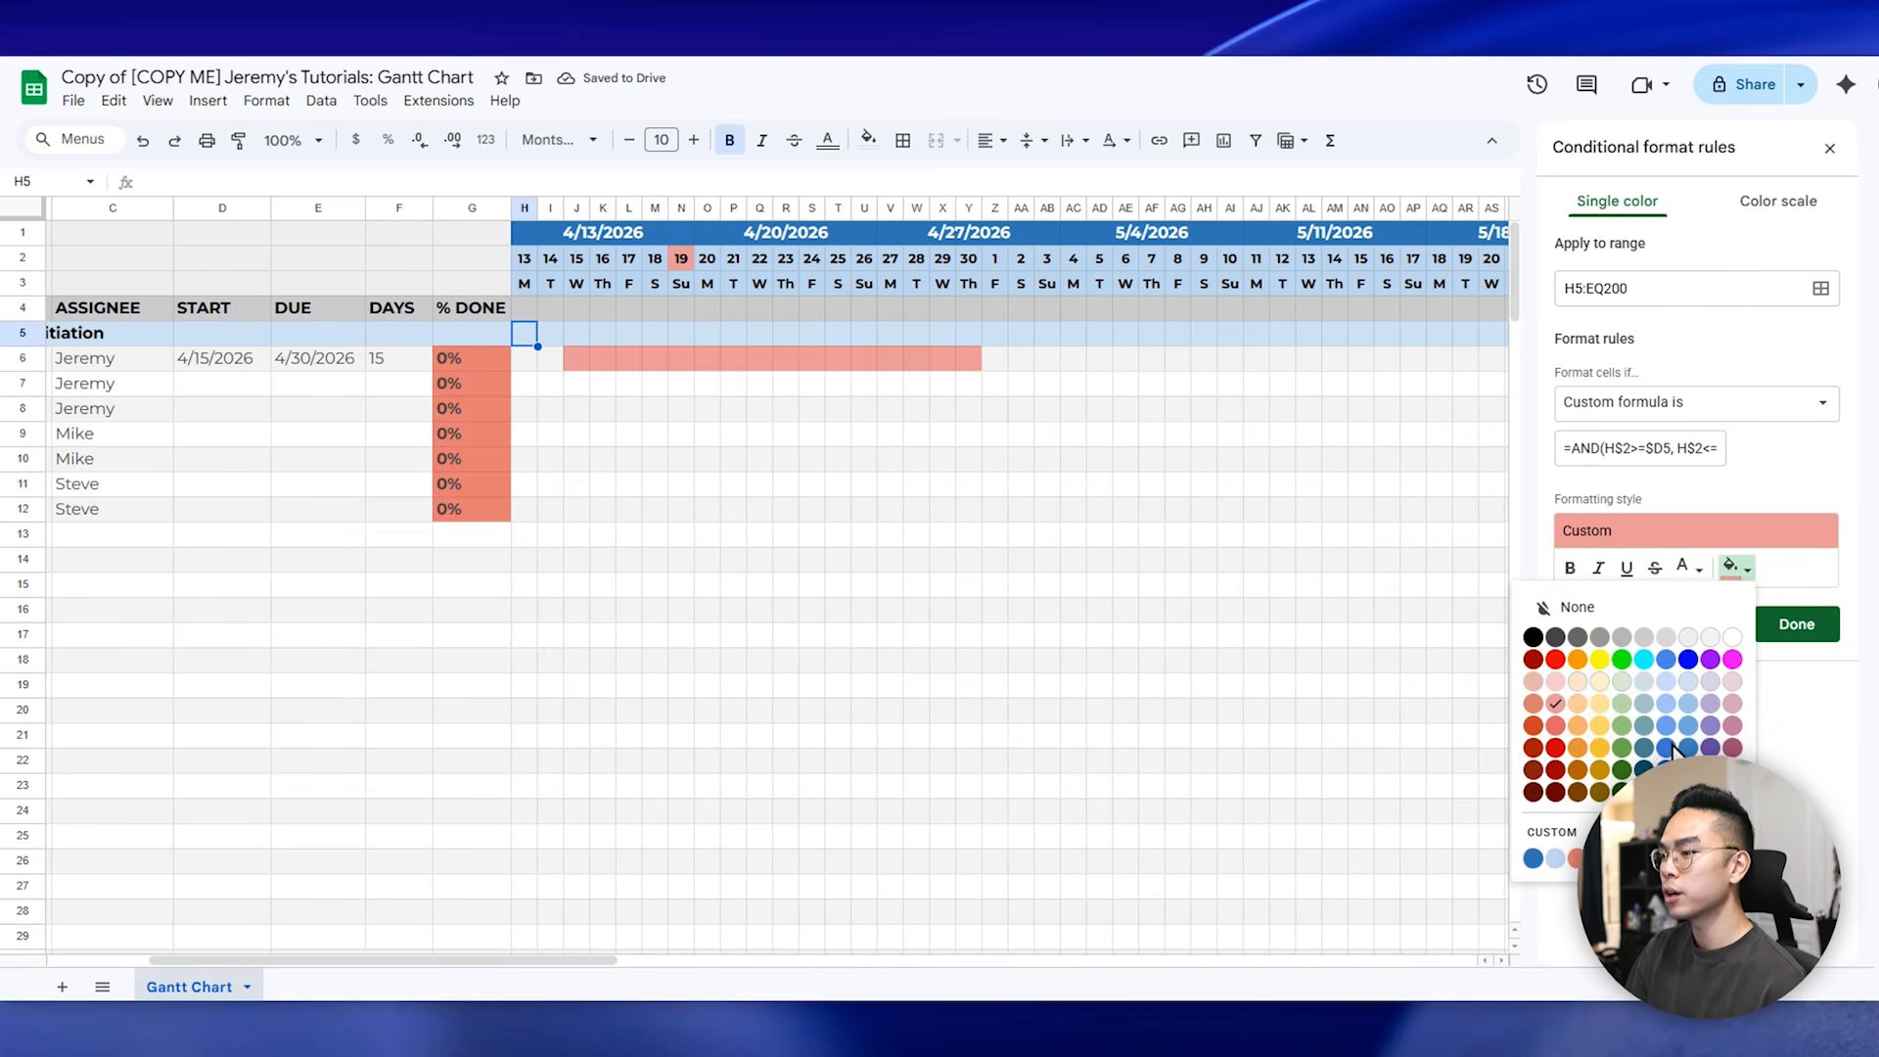
{"action": "left_click", "coordinate": [1671, 712]}
{"action": "left_click", "coordinate": [1732, 569]}
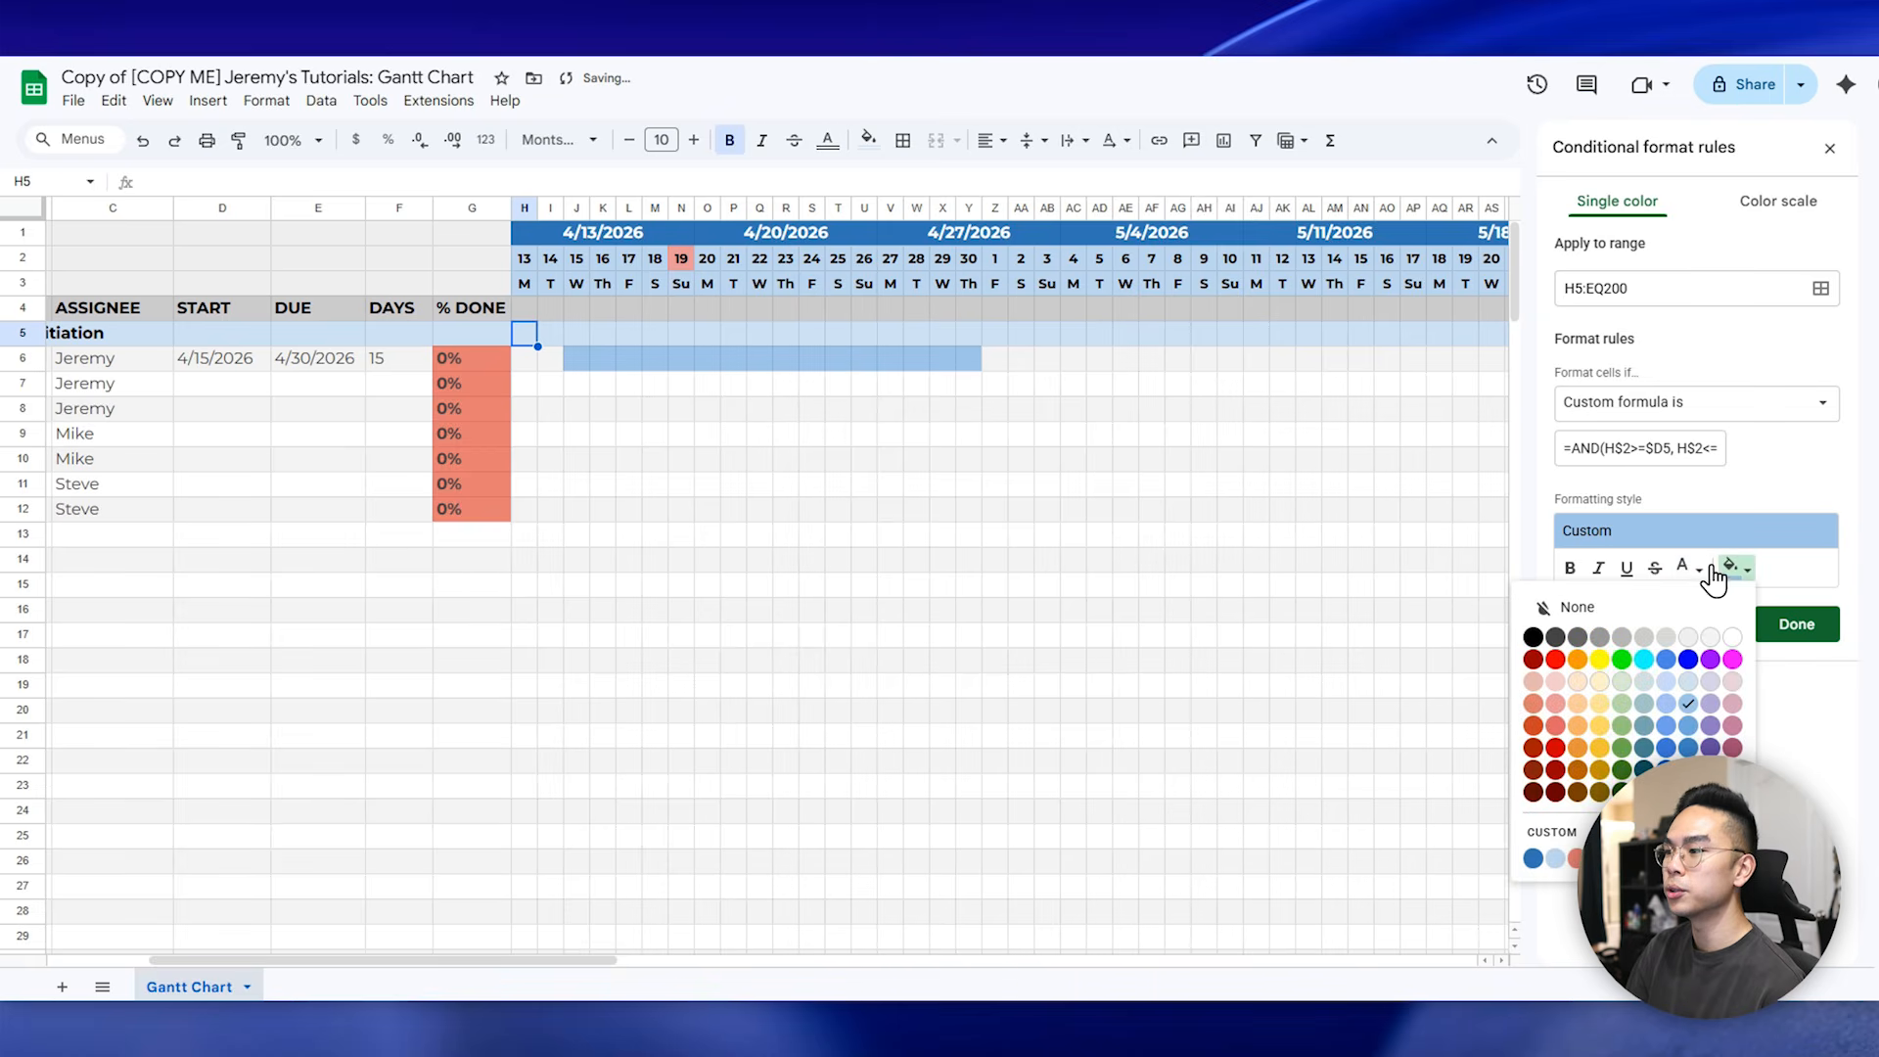
{"action": "left_click", "coordinate": [1691, 724]}
{"action": "left_click", "coordinate": [1795, 624]}
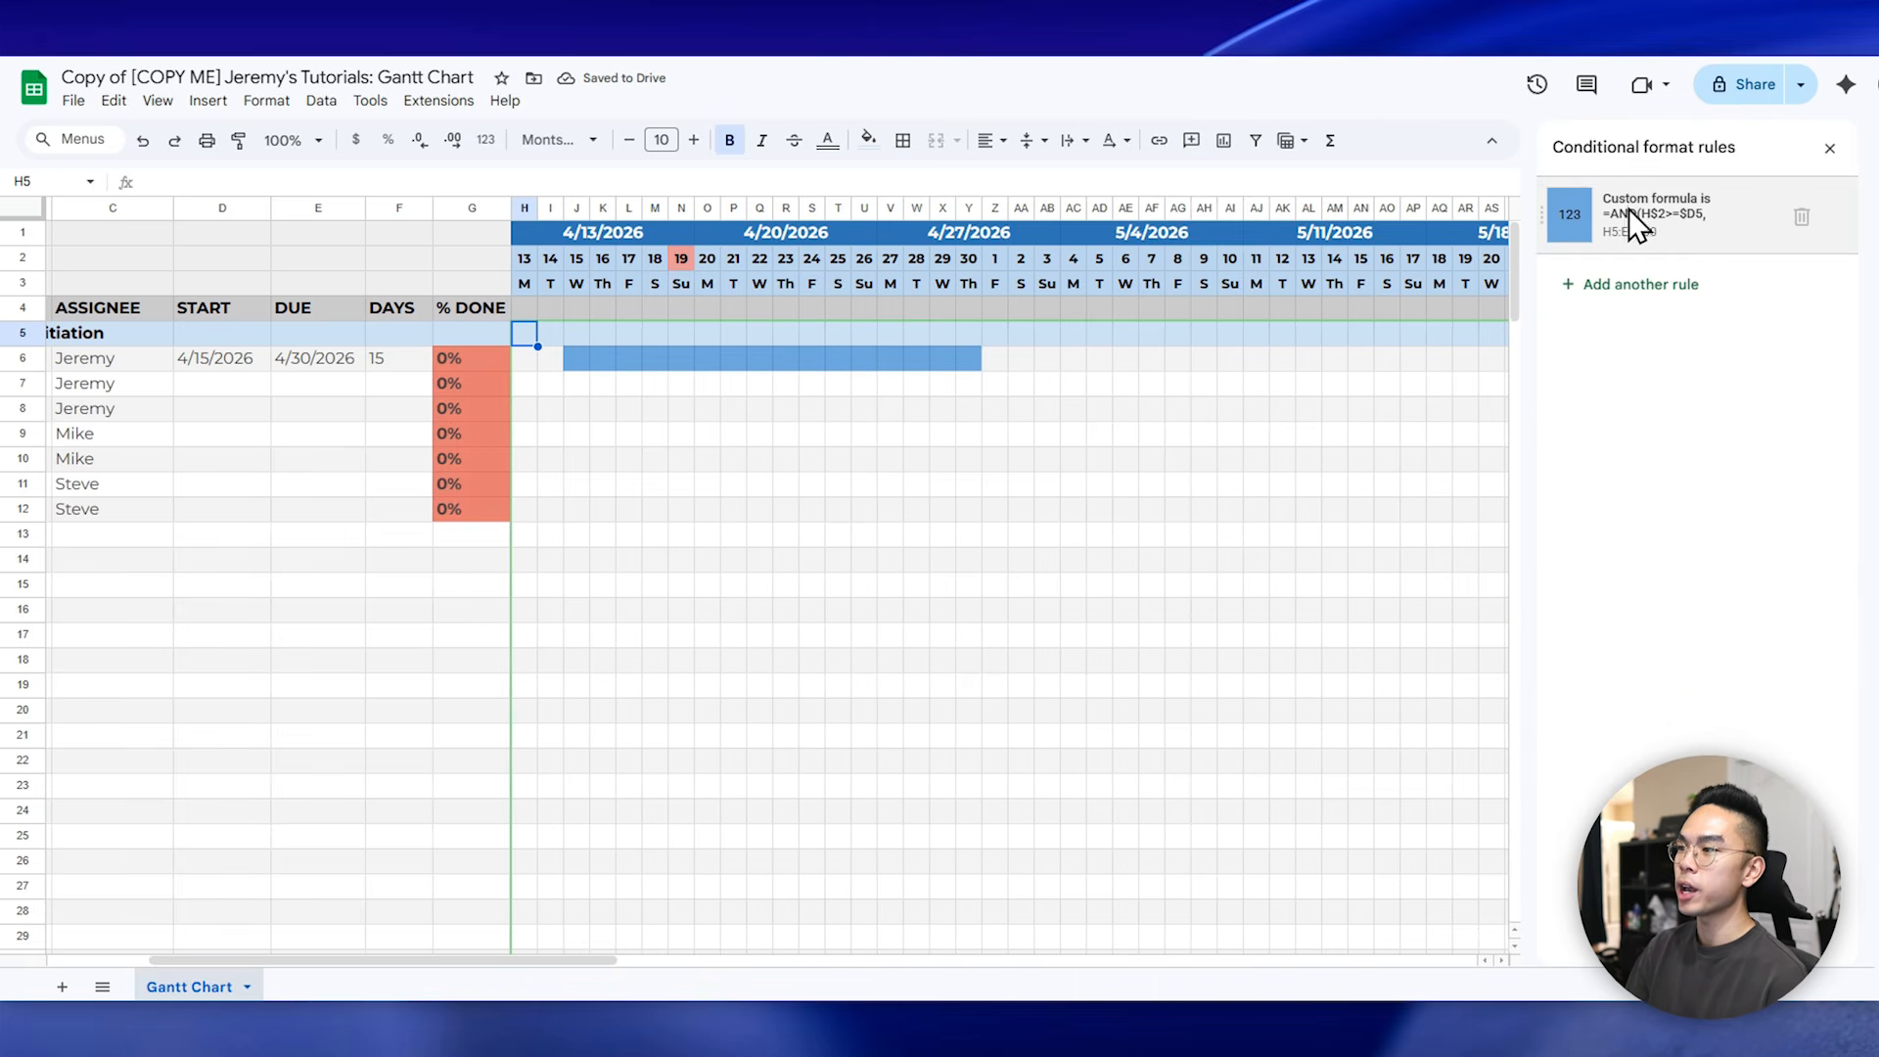
- Check which conditional formatting rule applies to cells on and around the Project Charter bar
{"action": "left_click", "coordinate": [705, 359]}
{"action": "left_click", "coordinate": [710, 337]}
{"action": "left_click", "coordinate": [811, 336]}
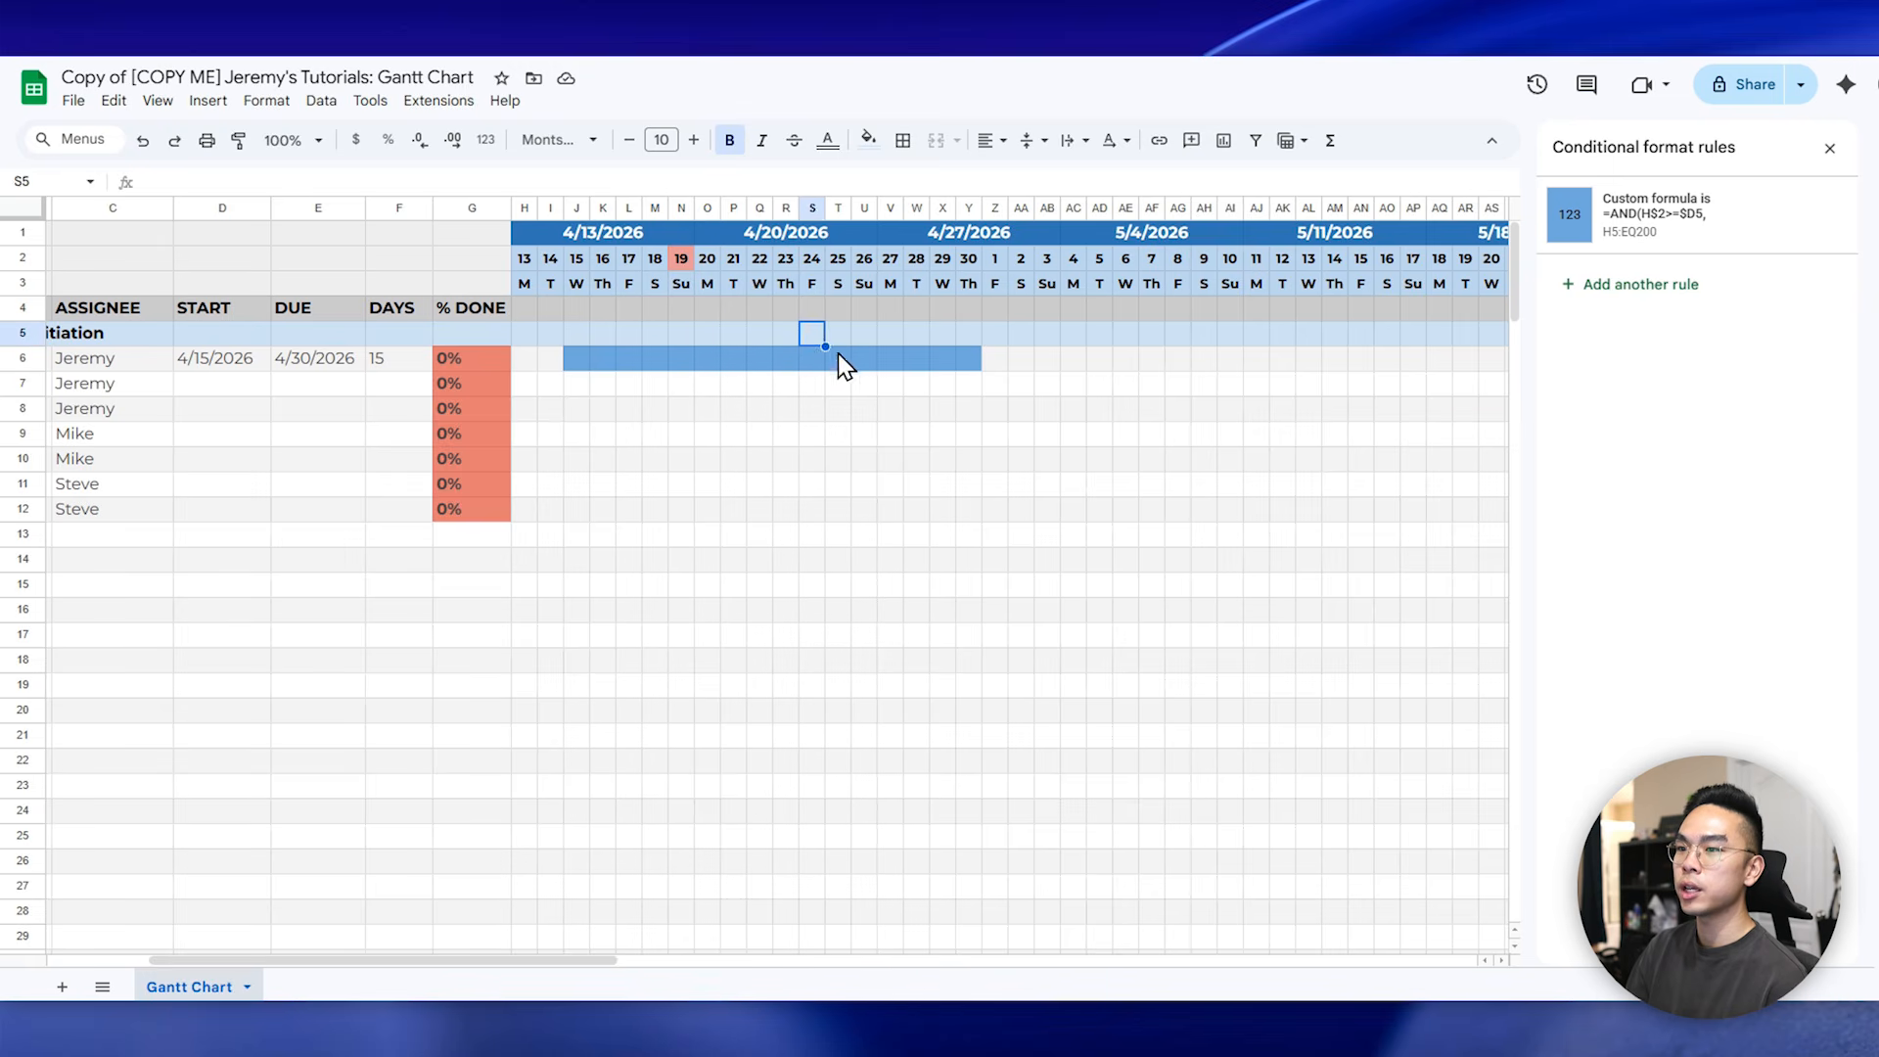
{"action": "left_click", "coordinate": [943, 408]}
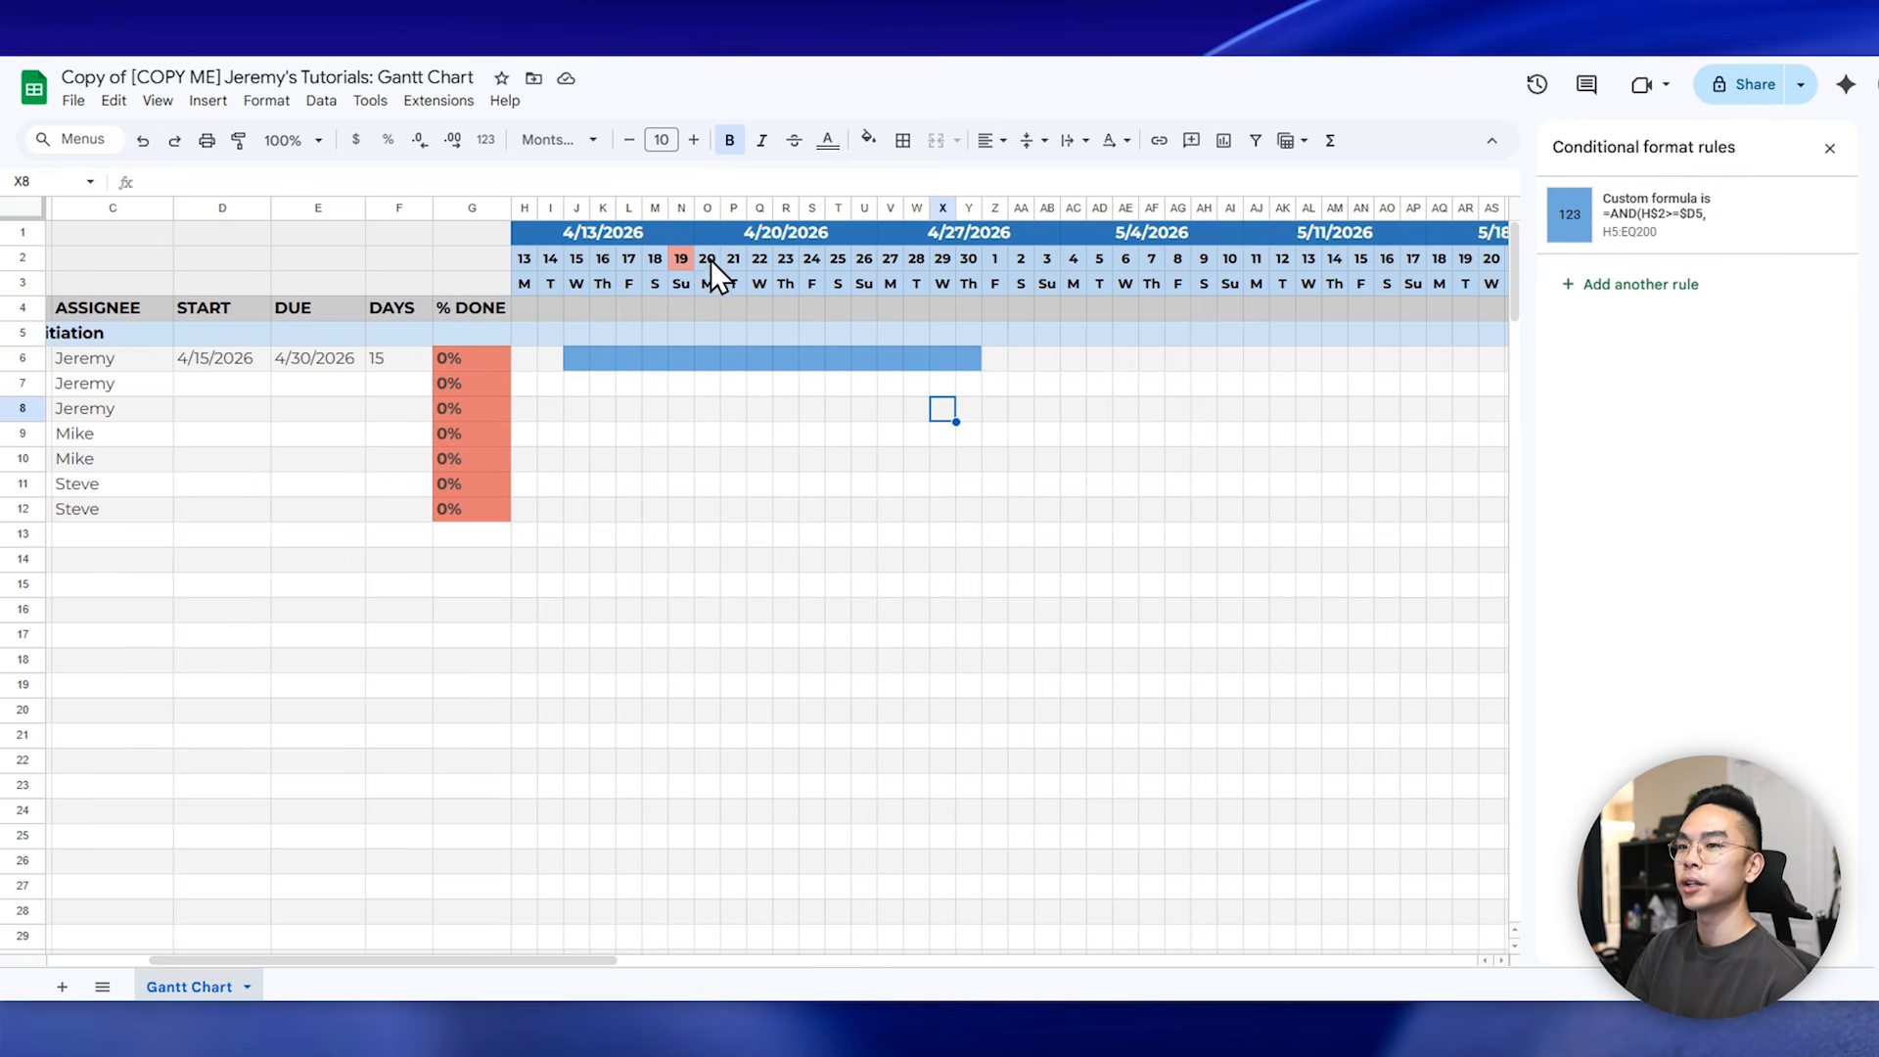
- Review the rule on today's date cell N2, close the rules list, and locate the conditional formatting command
{"action": "left_click", "coordinate": [685, 256]}
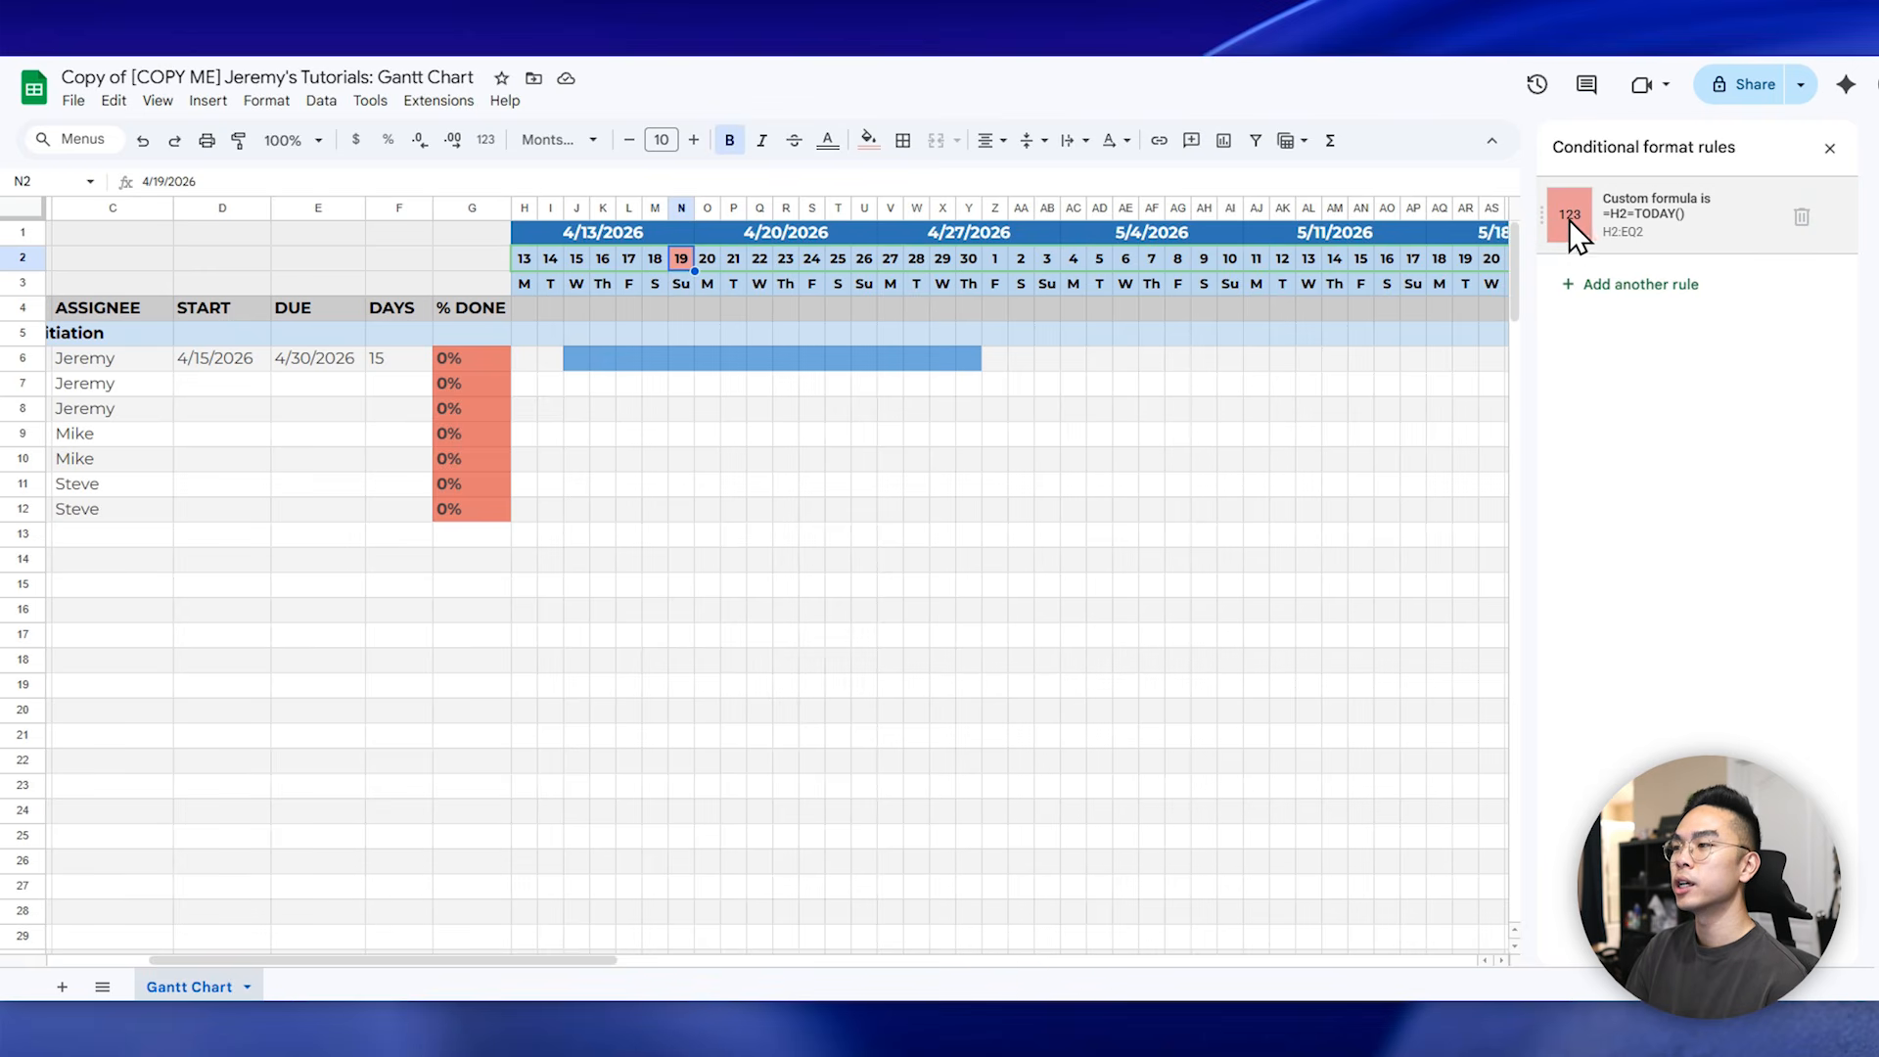
{"action": "left_click", "coordinate": [1829, 148]}
{"action": "left_click", "coordinate": [266, 100]}
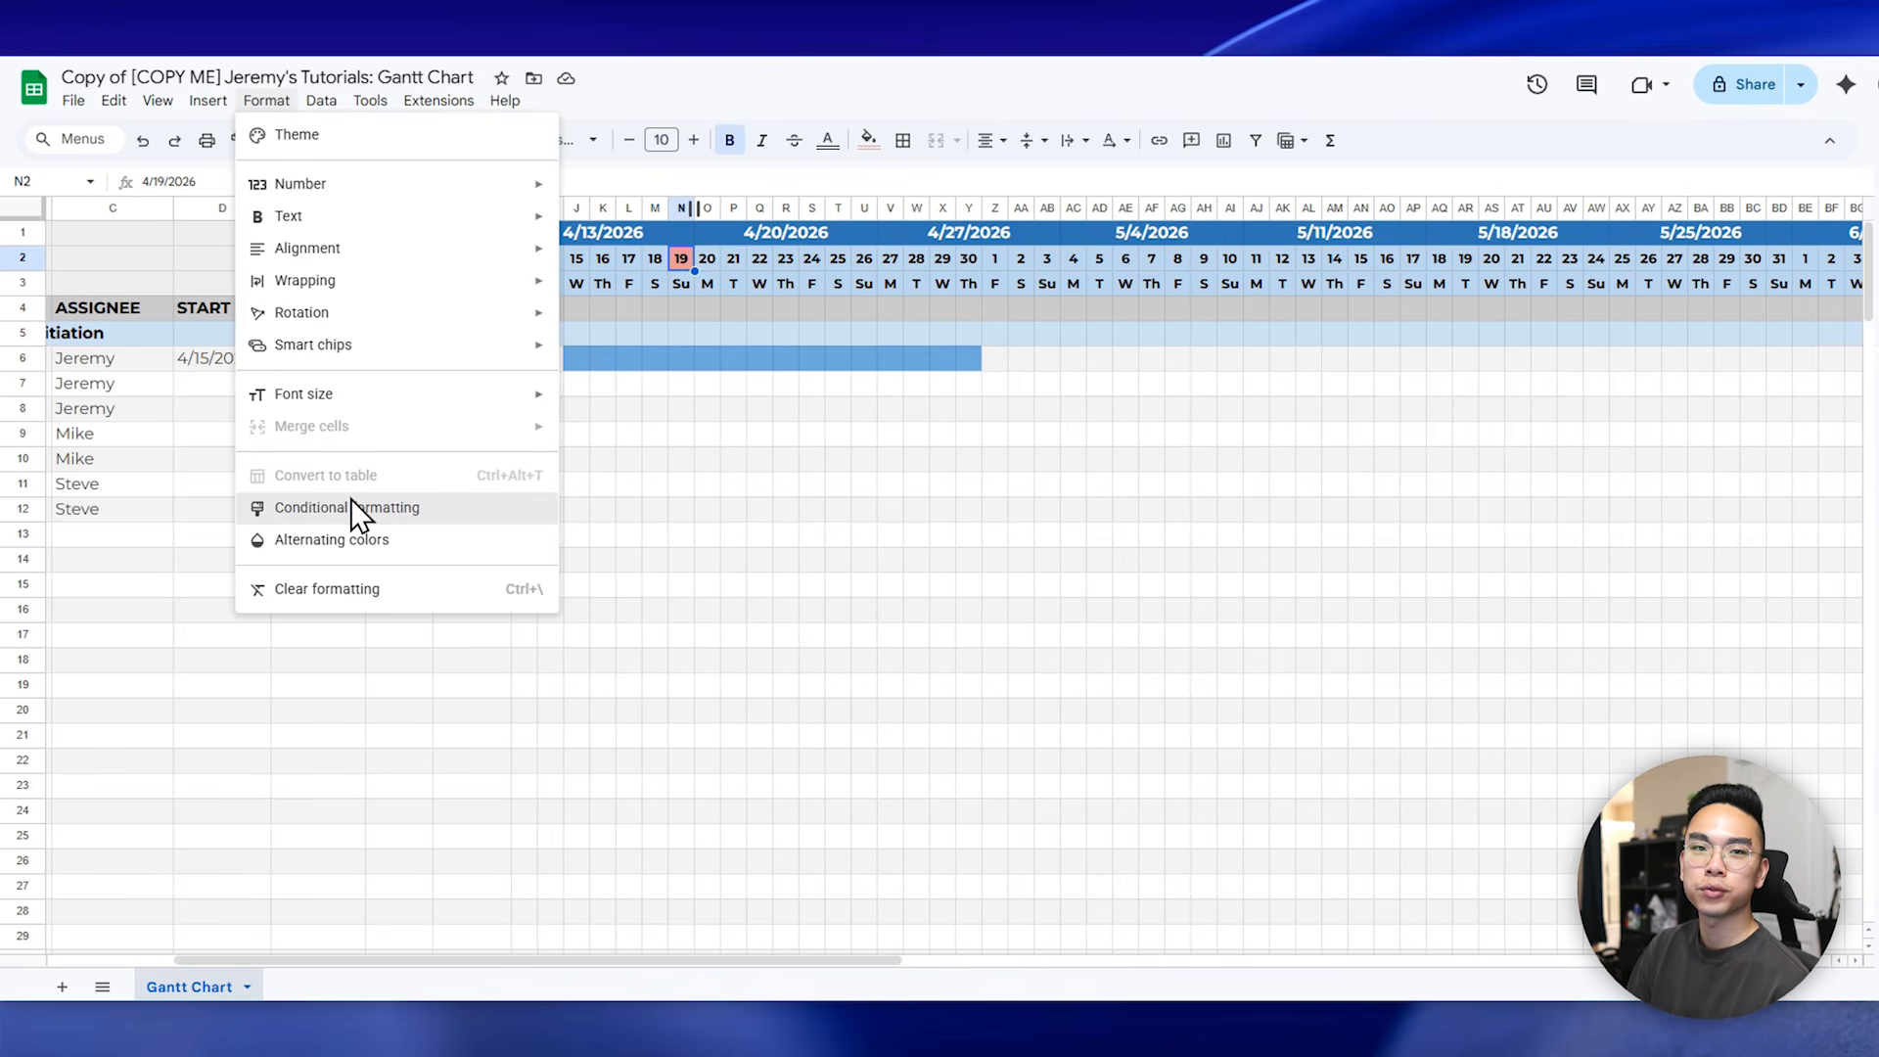
- Set the Project Charter task's % done to 100%
{"action": "left_click", "coordinate": [1307, 889]}
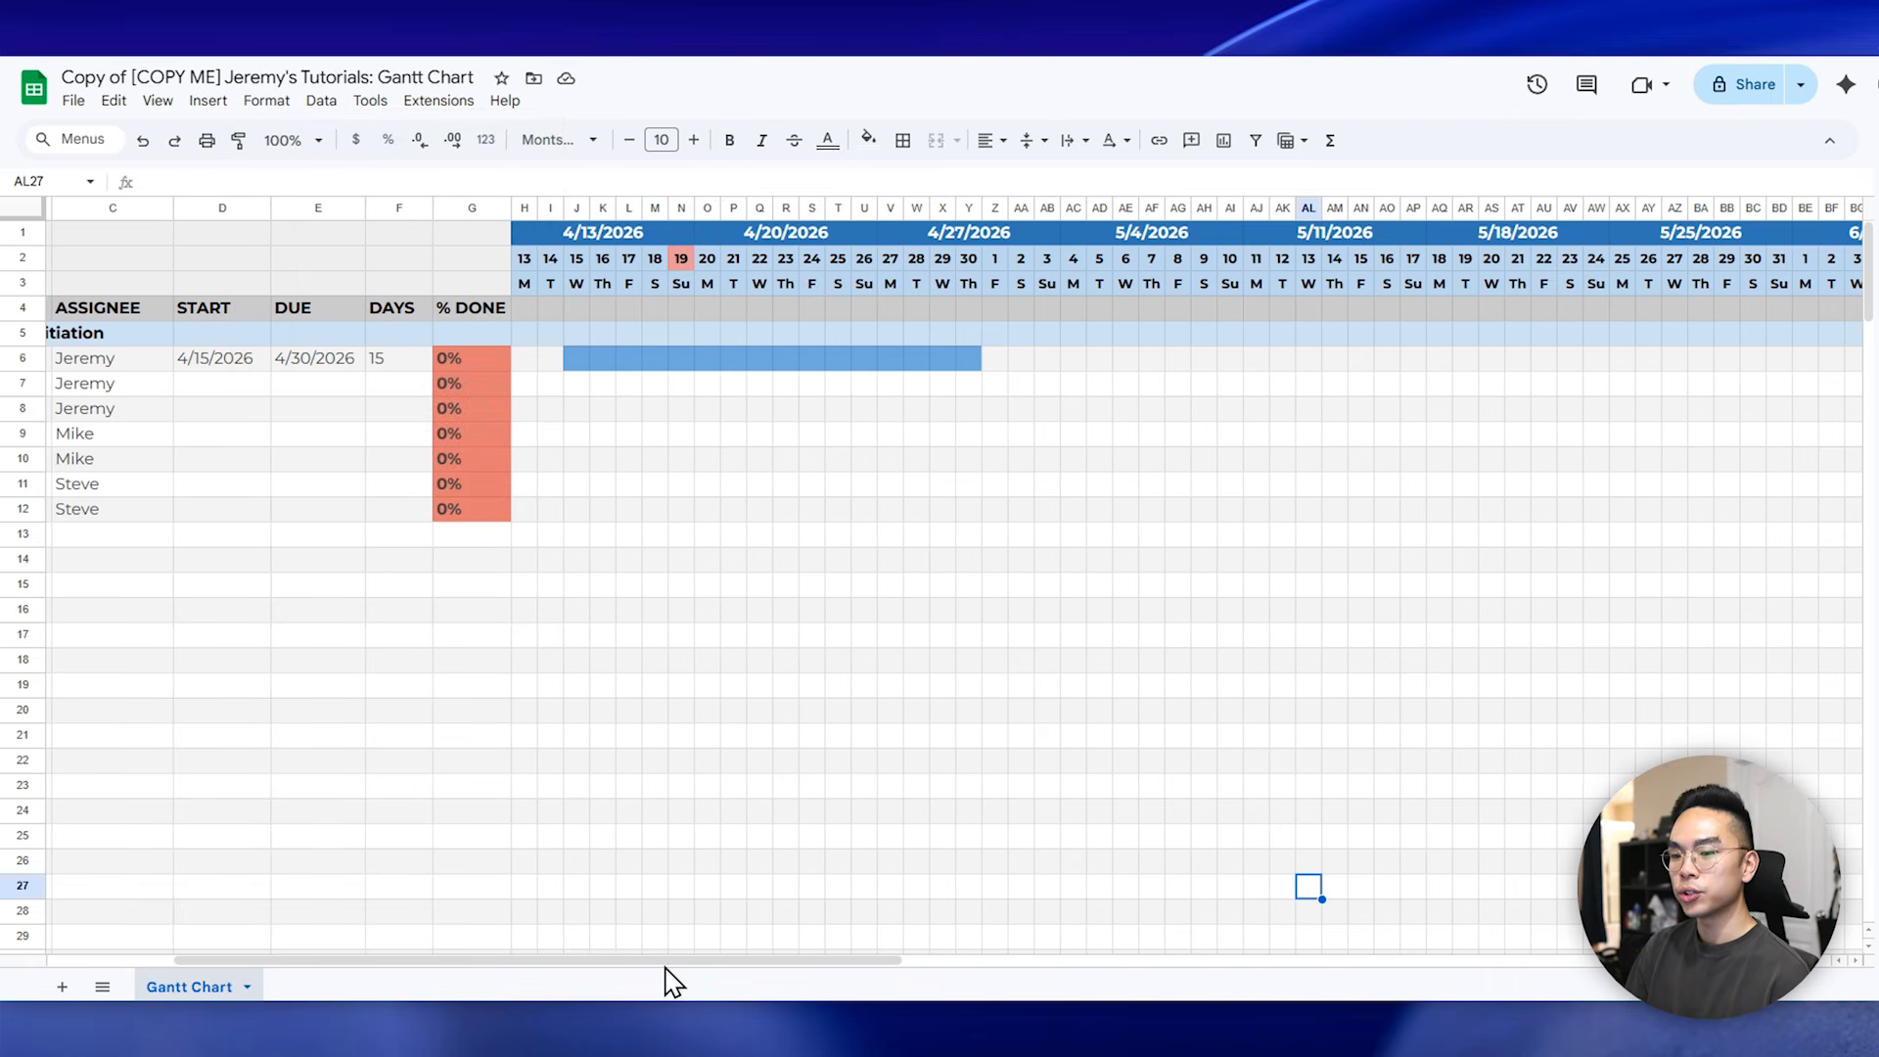
{"action": "left_click_drag", "start_coordinate": [666, 962], "coordinate": [507, 962]}
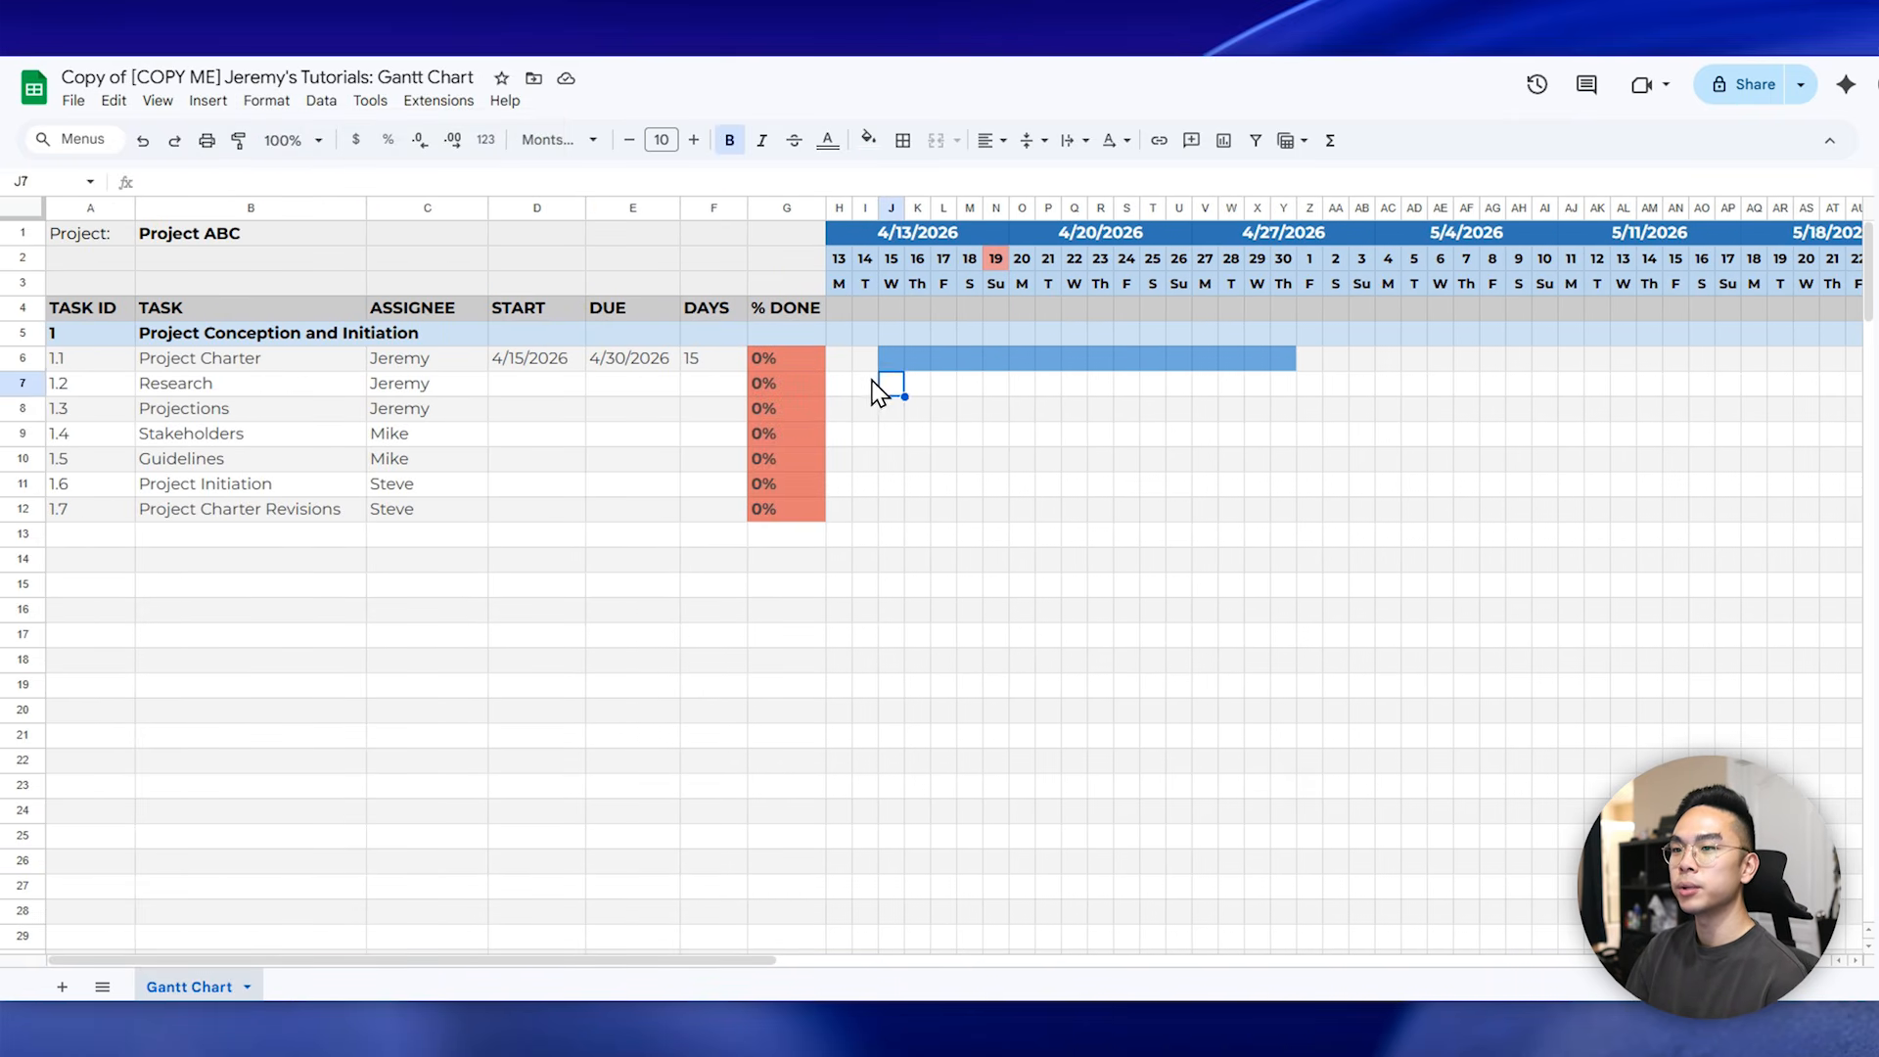
{"action": "left_click", "coordinate": [818, 360]}
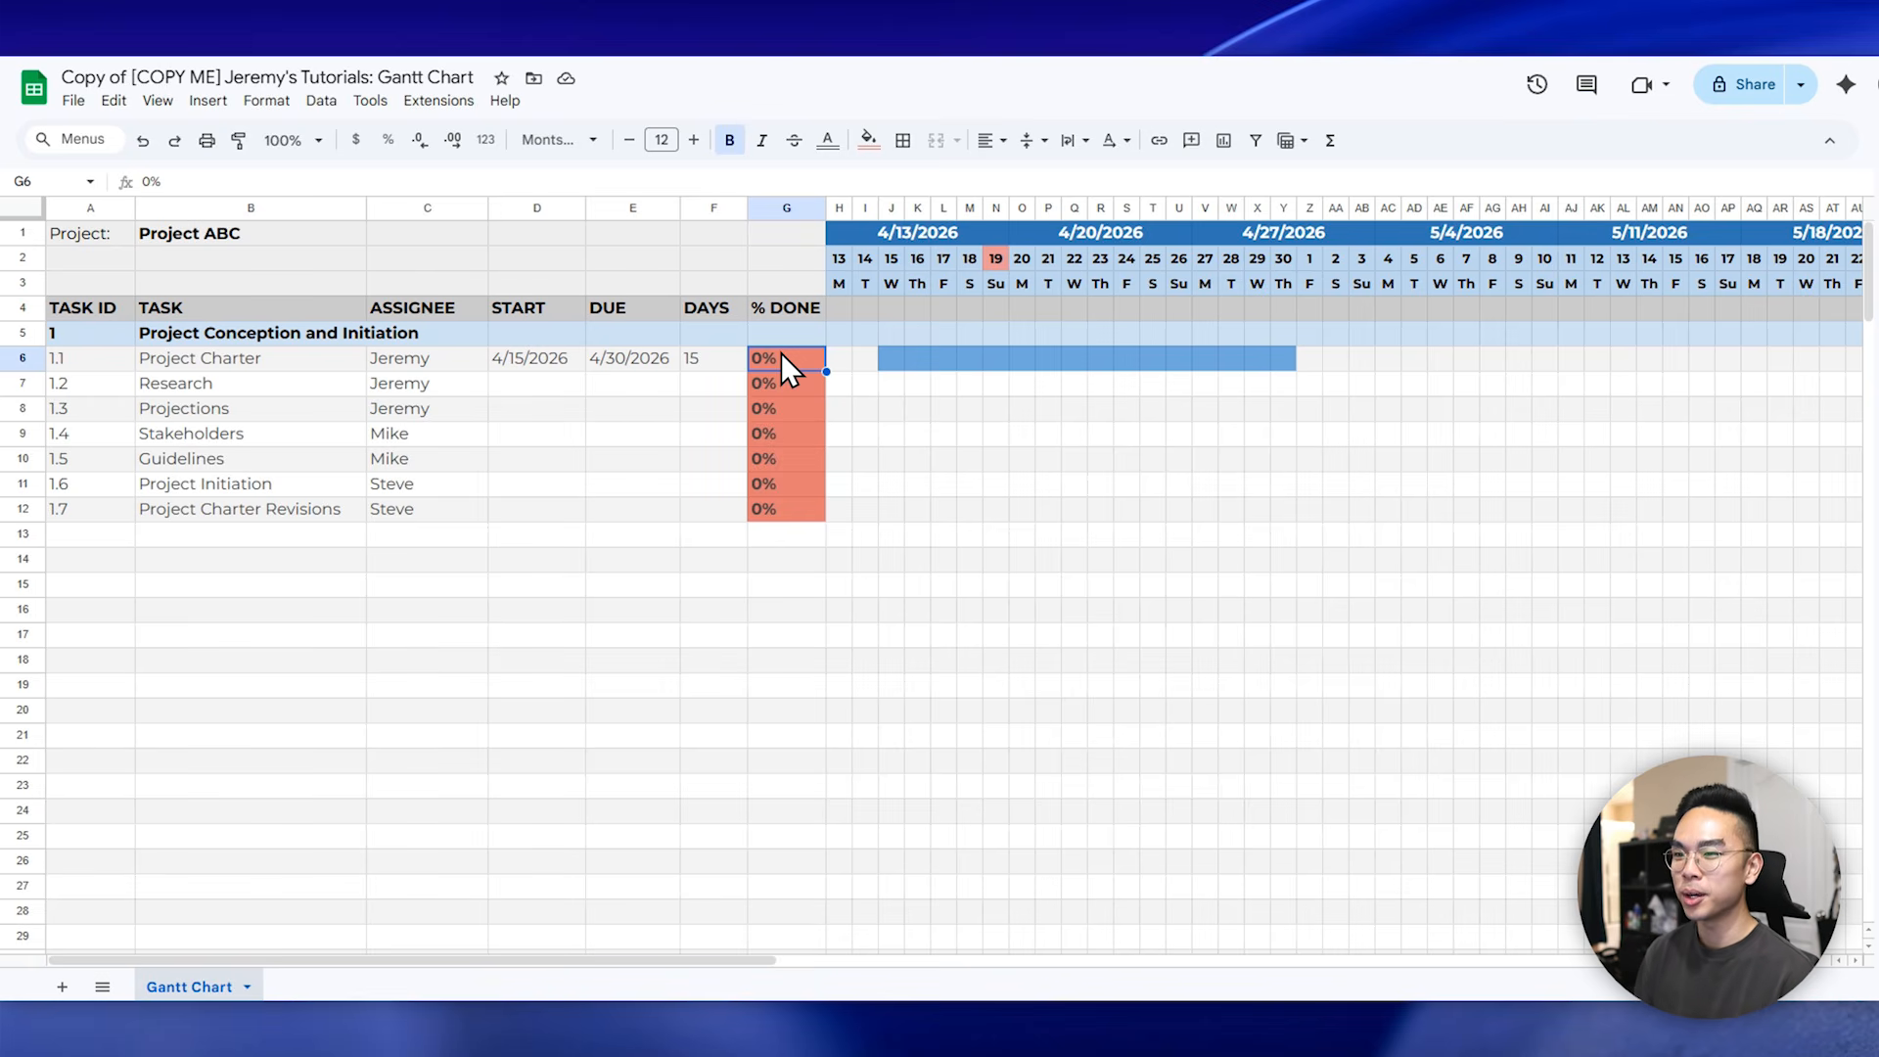
{"action": "type", "text": "10"}
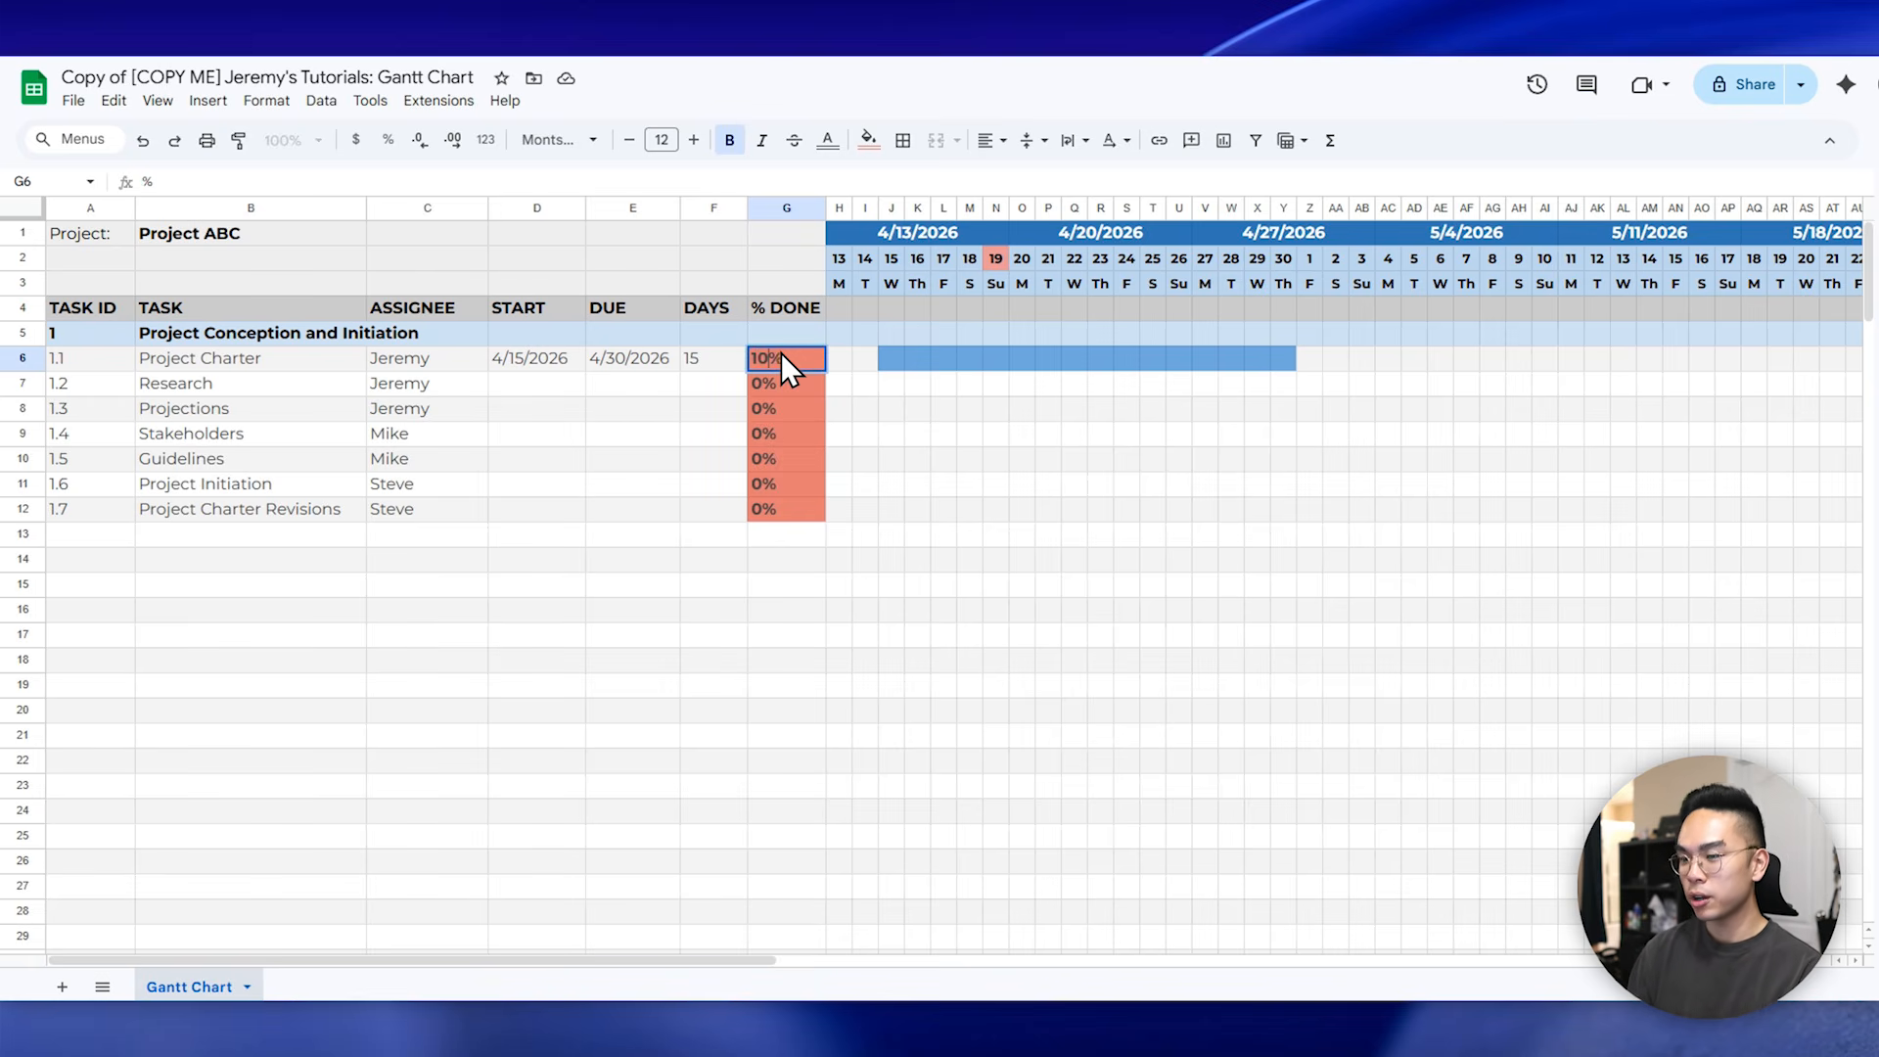
{"action": "type", "text": "0"}
{"action": "key", "text": "Return"}
{"action": "key", "text": "Up"}
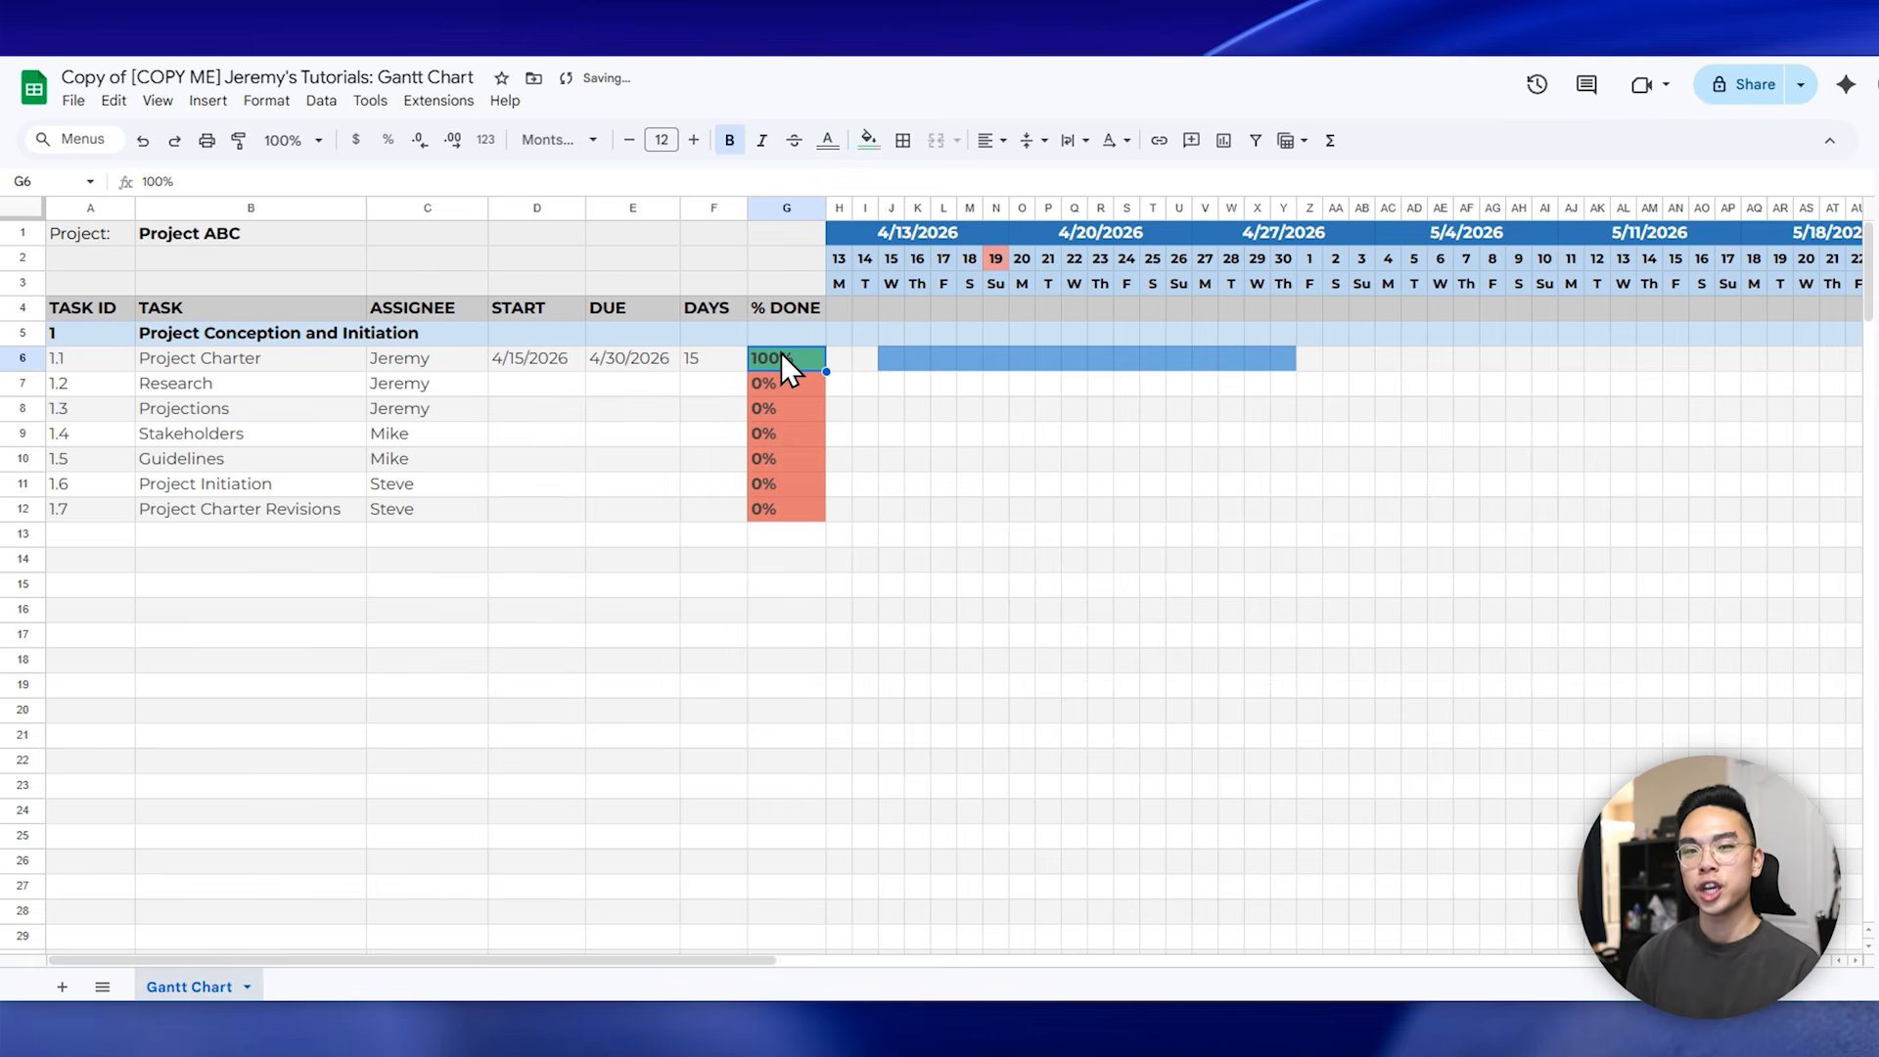
- Try 50% and 25% as the Project Charter task's % done
{"action": "type", "text": "50"}
{"action": "key", "text": "Return"}
{"action": "key", "text": "Up"}
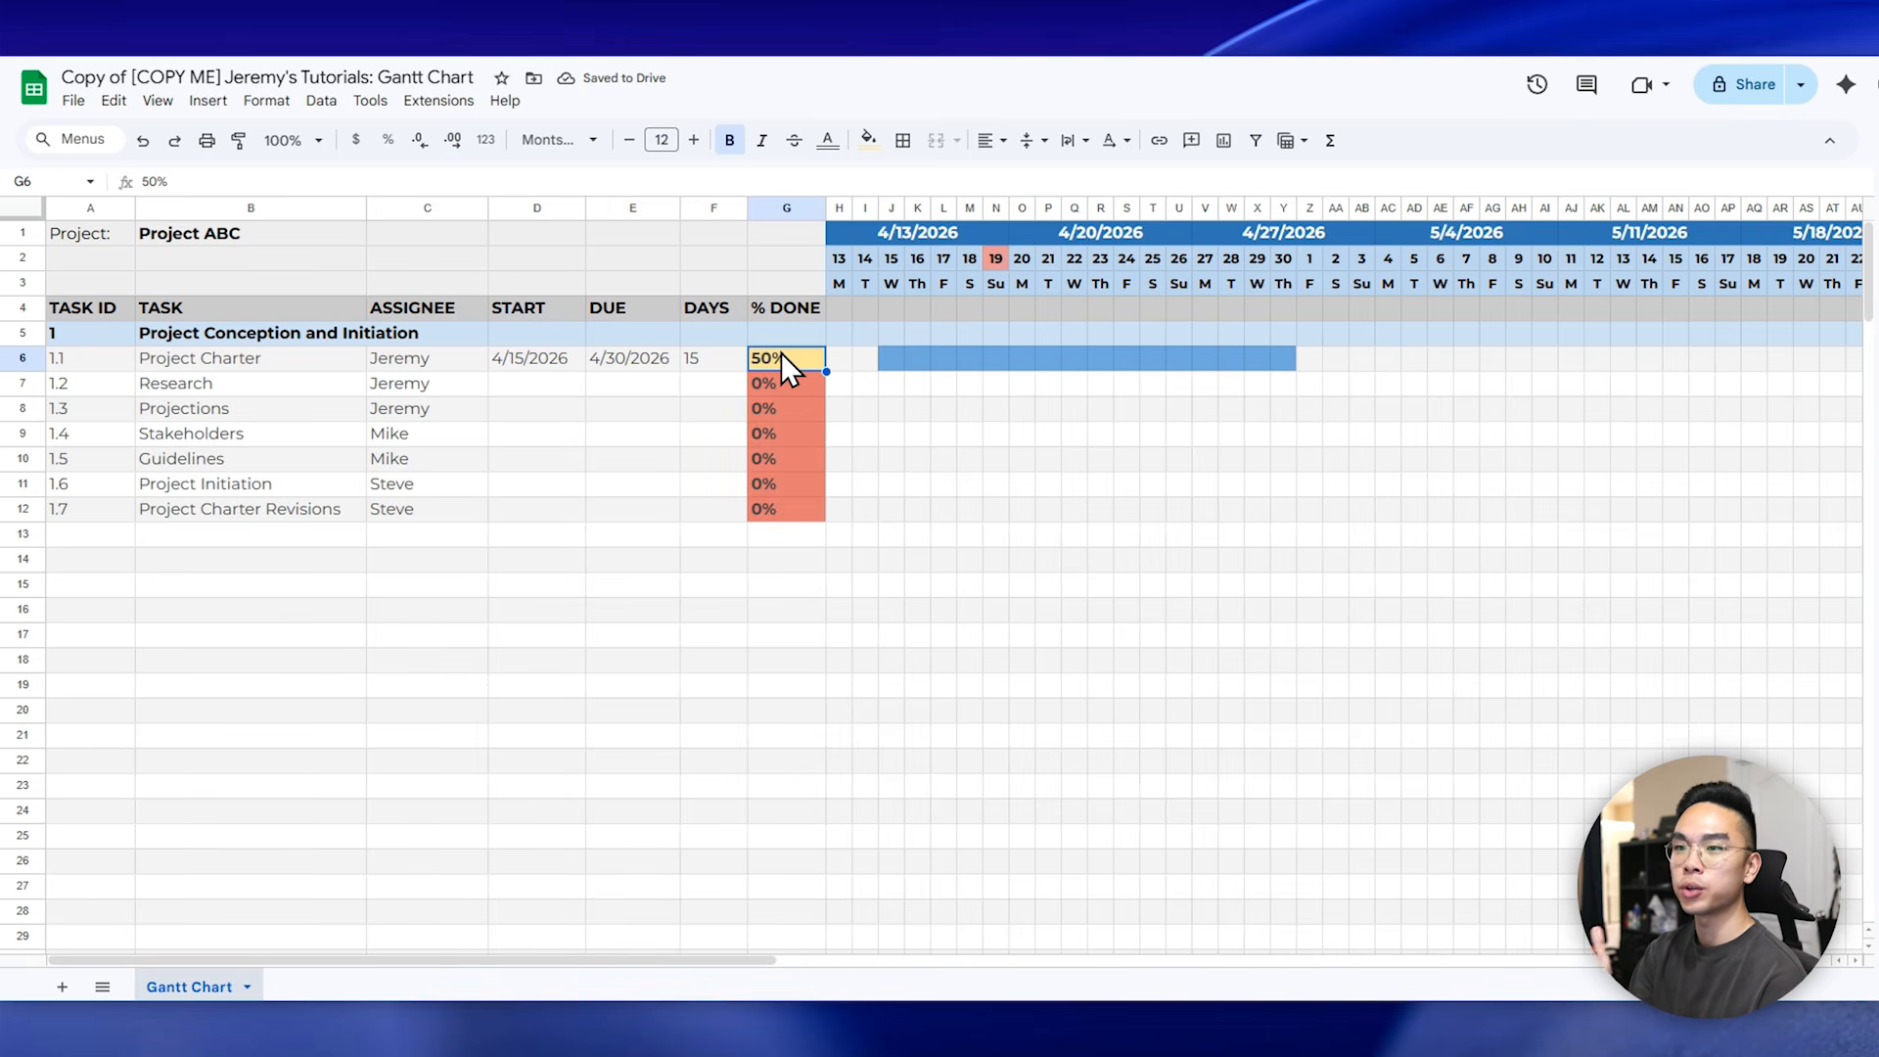
{"action": "type", "text": "25"}
{"action": "key", "text": "Return"}
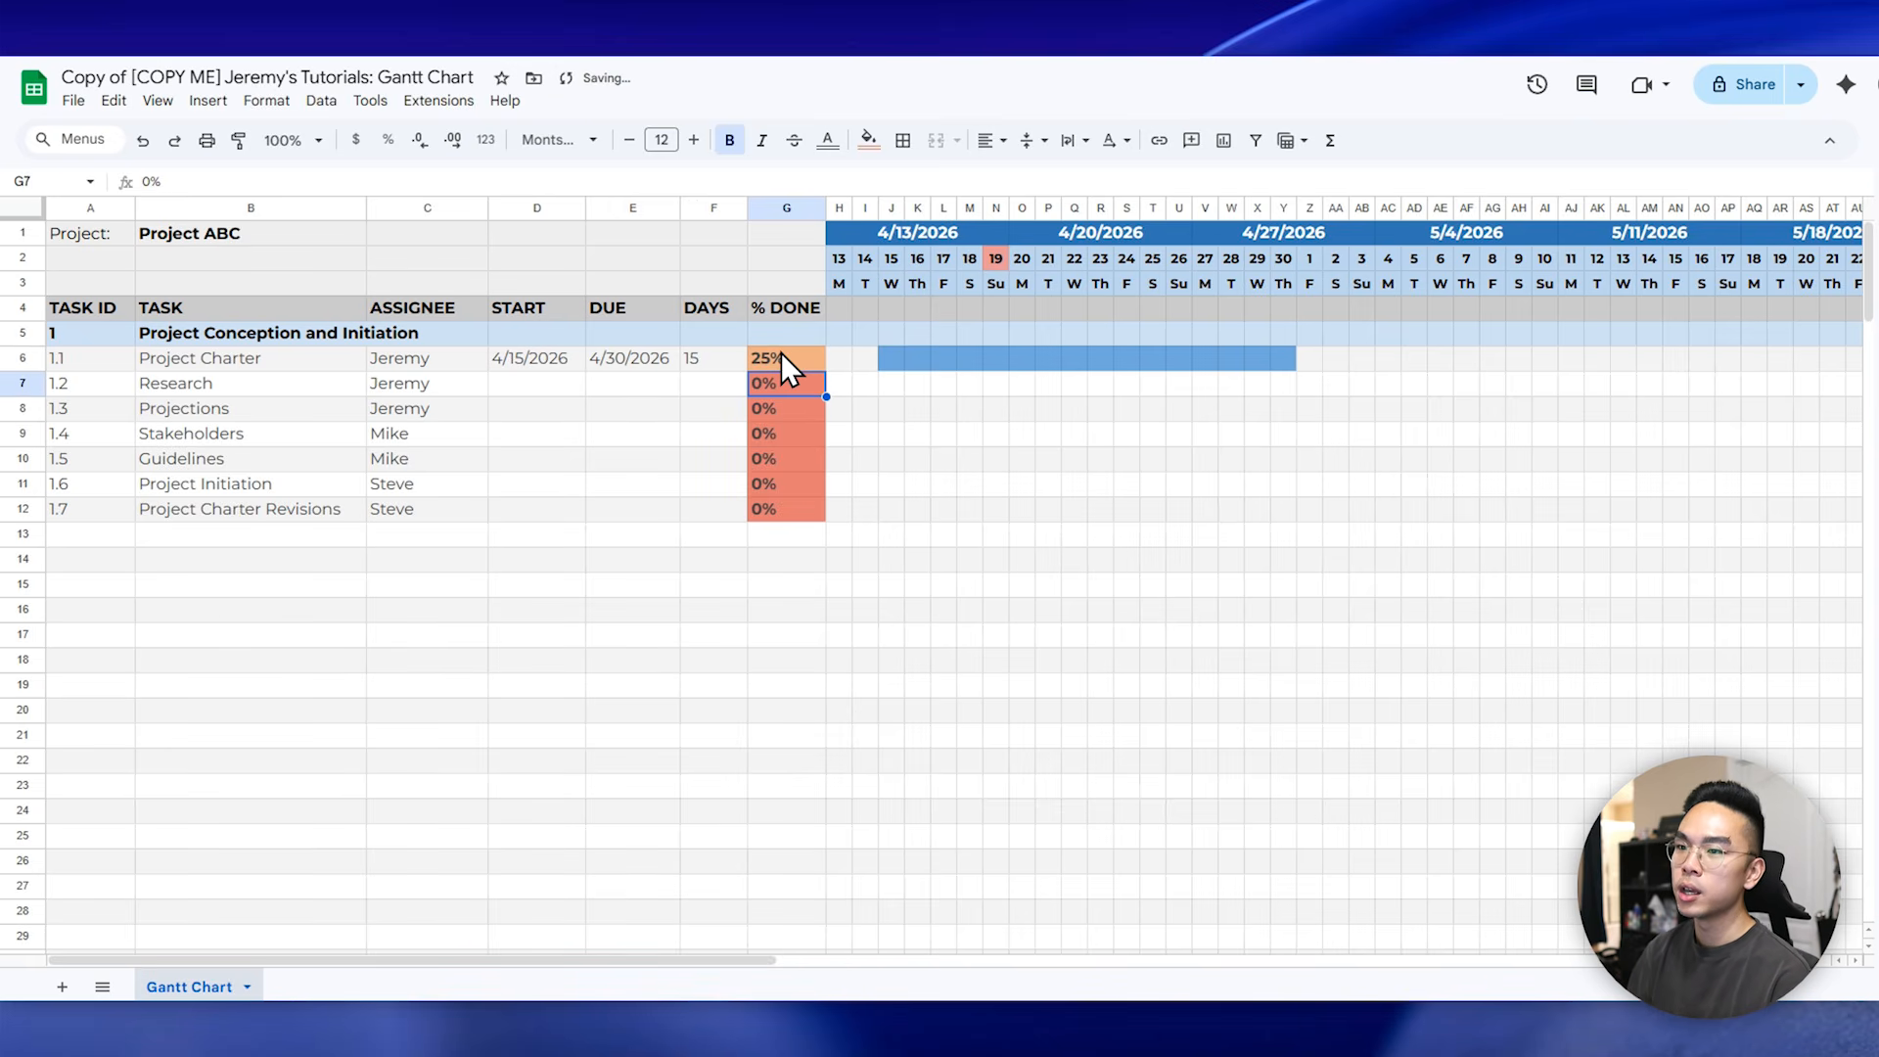
- Try 75% as the Project Charter task's % done, and return it to 0%
{"action": "key", "text": "Up"}
{"action": "type", "text": "75"}
{"action": "key", "text": "Return"}
{"action": "key", "text": "Up"}
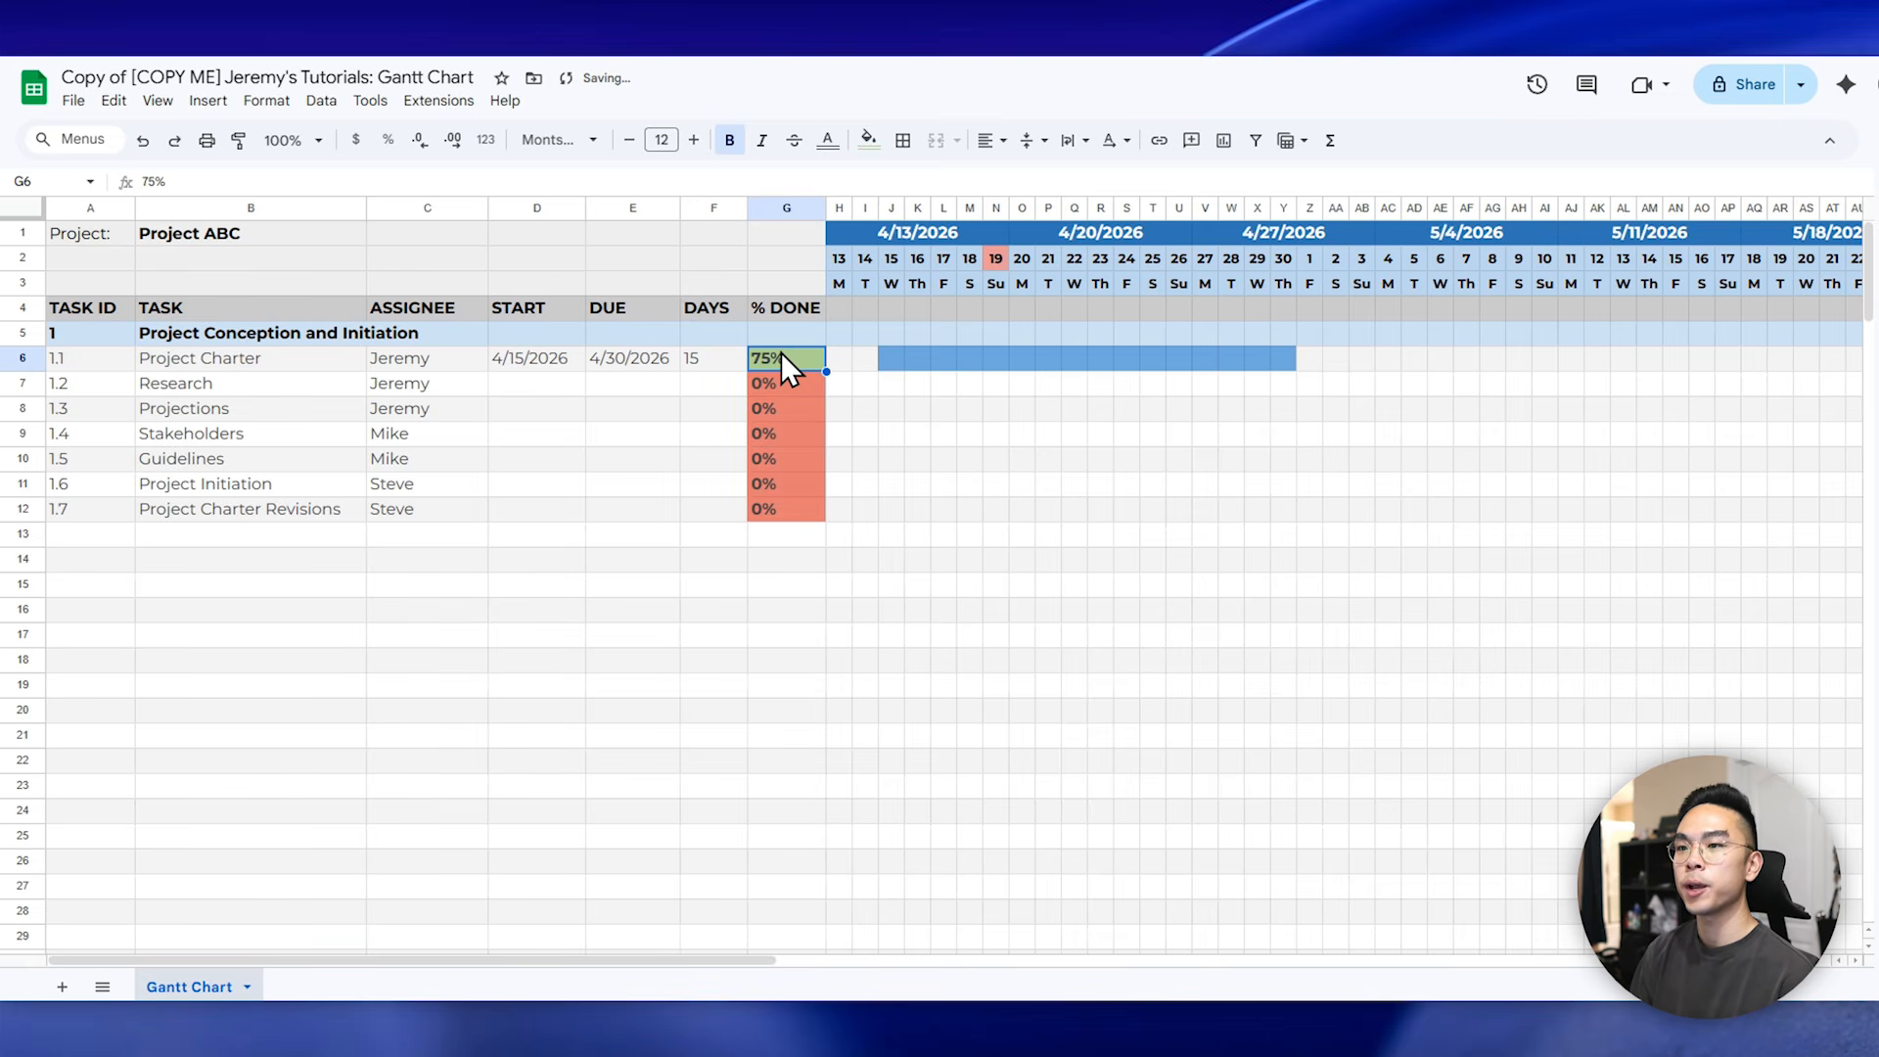
{"action": "type", "text": "0"}
{"action": "key", "text": "Return"}
- Freeze columns A through G so the task details stay fixed beside the timeline
{"action": "scroll", "coordinate": [536, 964], "scroll_direction": "right", "scroll_amount": 1}
{"action": "mouse_move", "coordinate": [536, 964]}
{"action": "left_mouse_down"}
{"action": "mouse_move", "coordinate": [1573, 1015]}
{"action": "mouse_move", "coordinate": [533, 935]}
{"action": "left_mouse_up"}
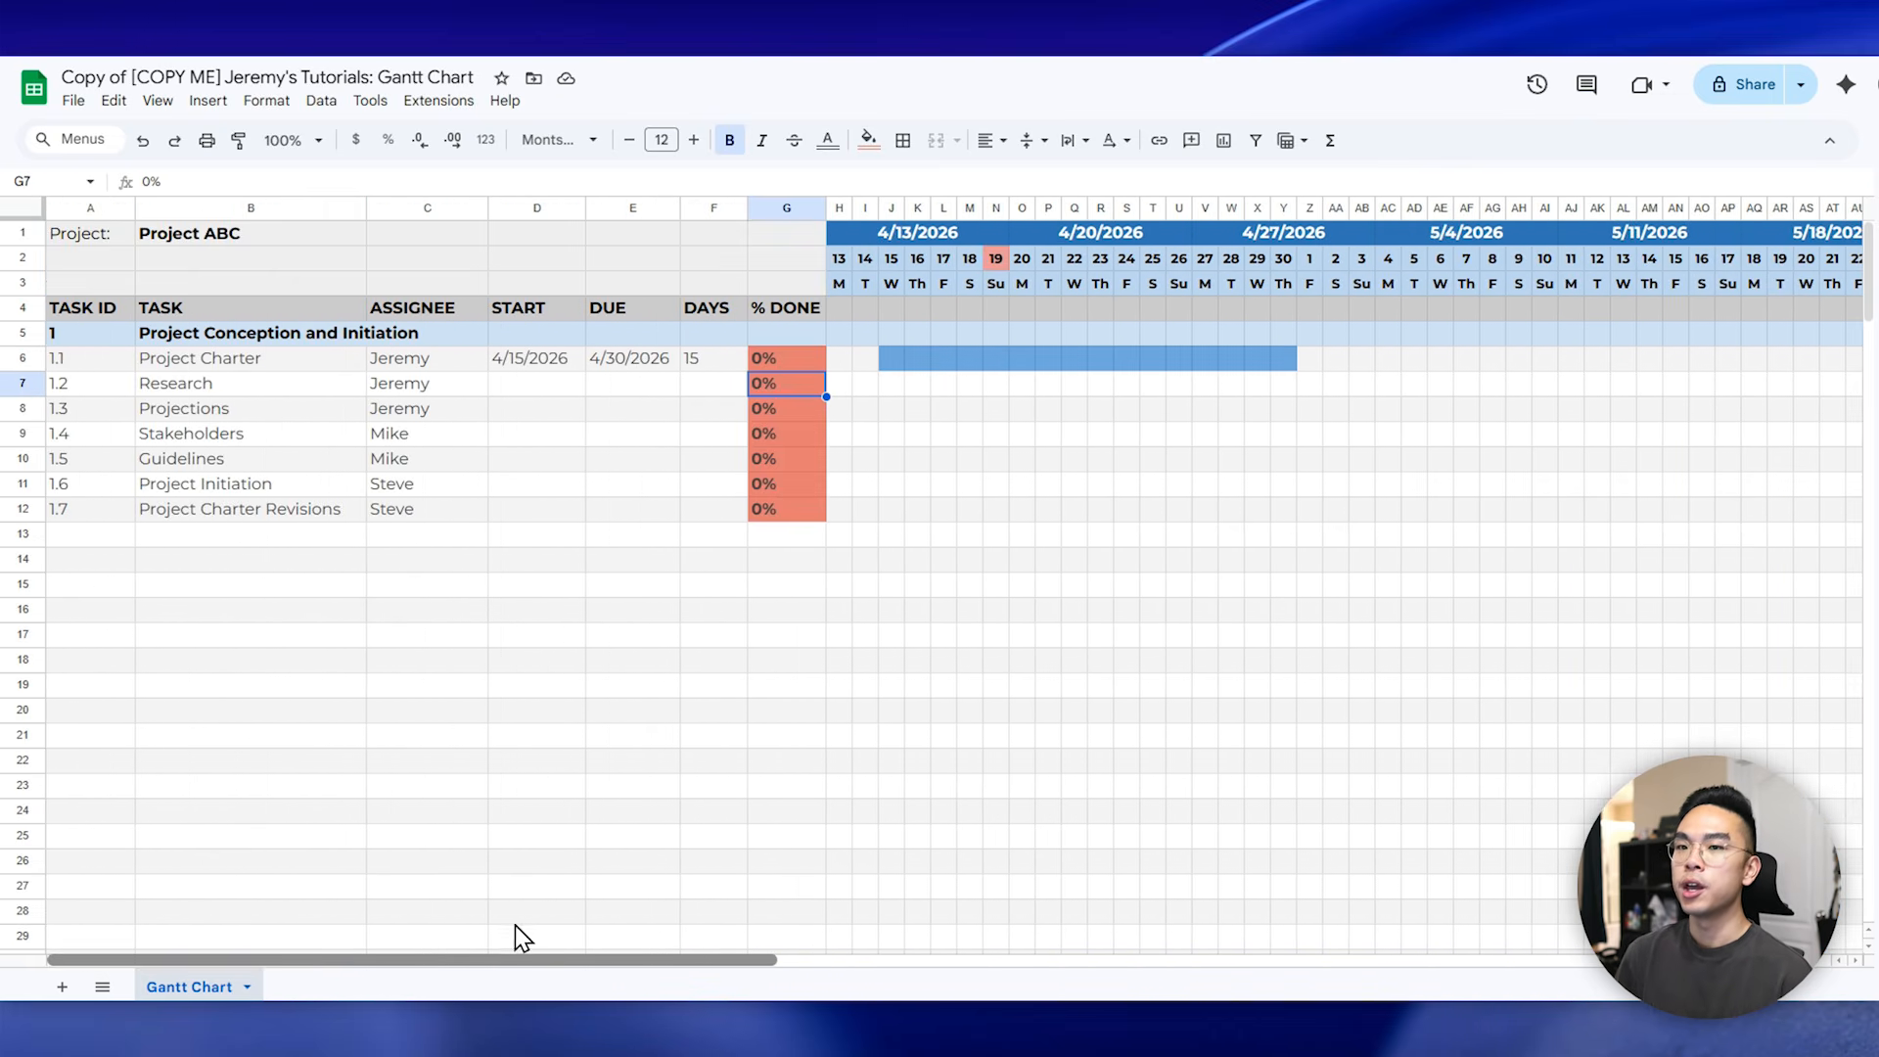
{"action": "left_click", "coordinate": [90, 208]}
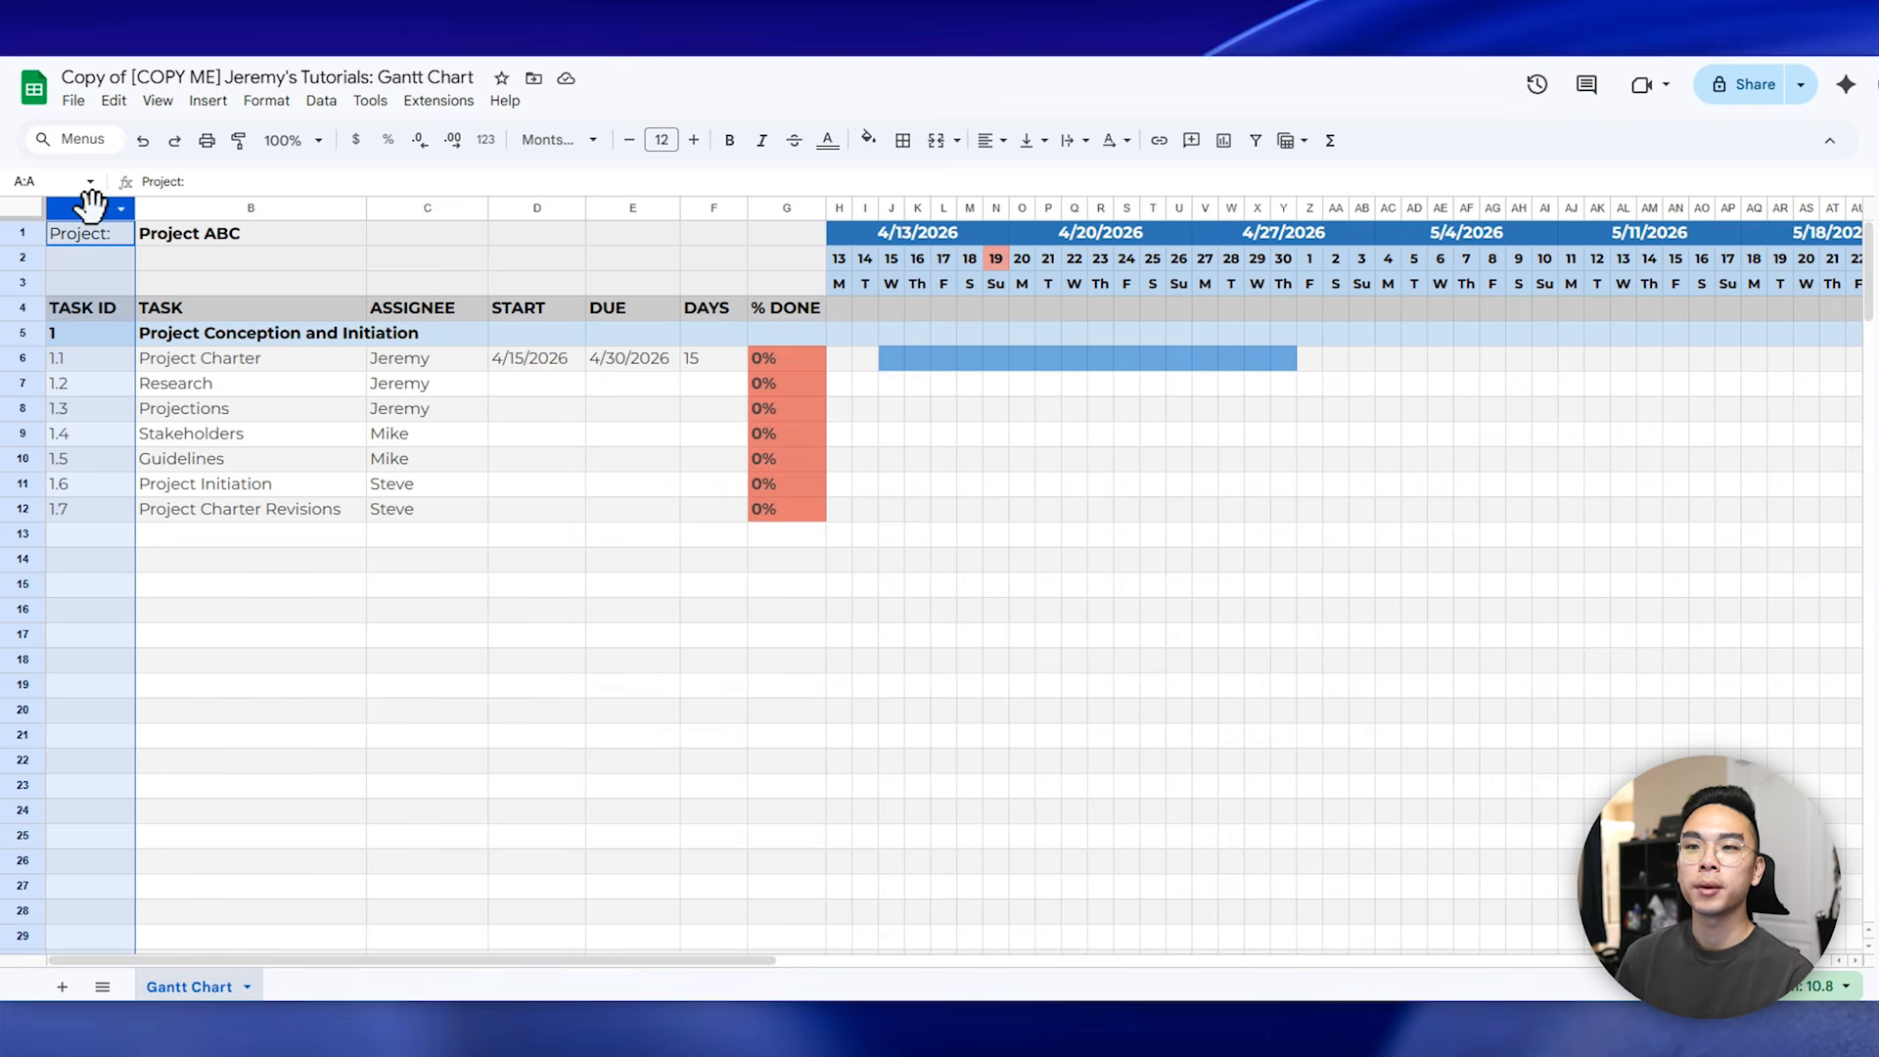
{"action": "left_click", "coordinate": [783, 207], "text": "shift"}
{"action": "right_click", "coordinate": [785, 205]}
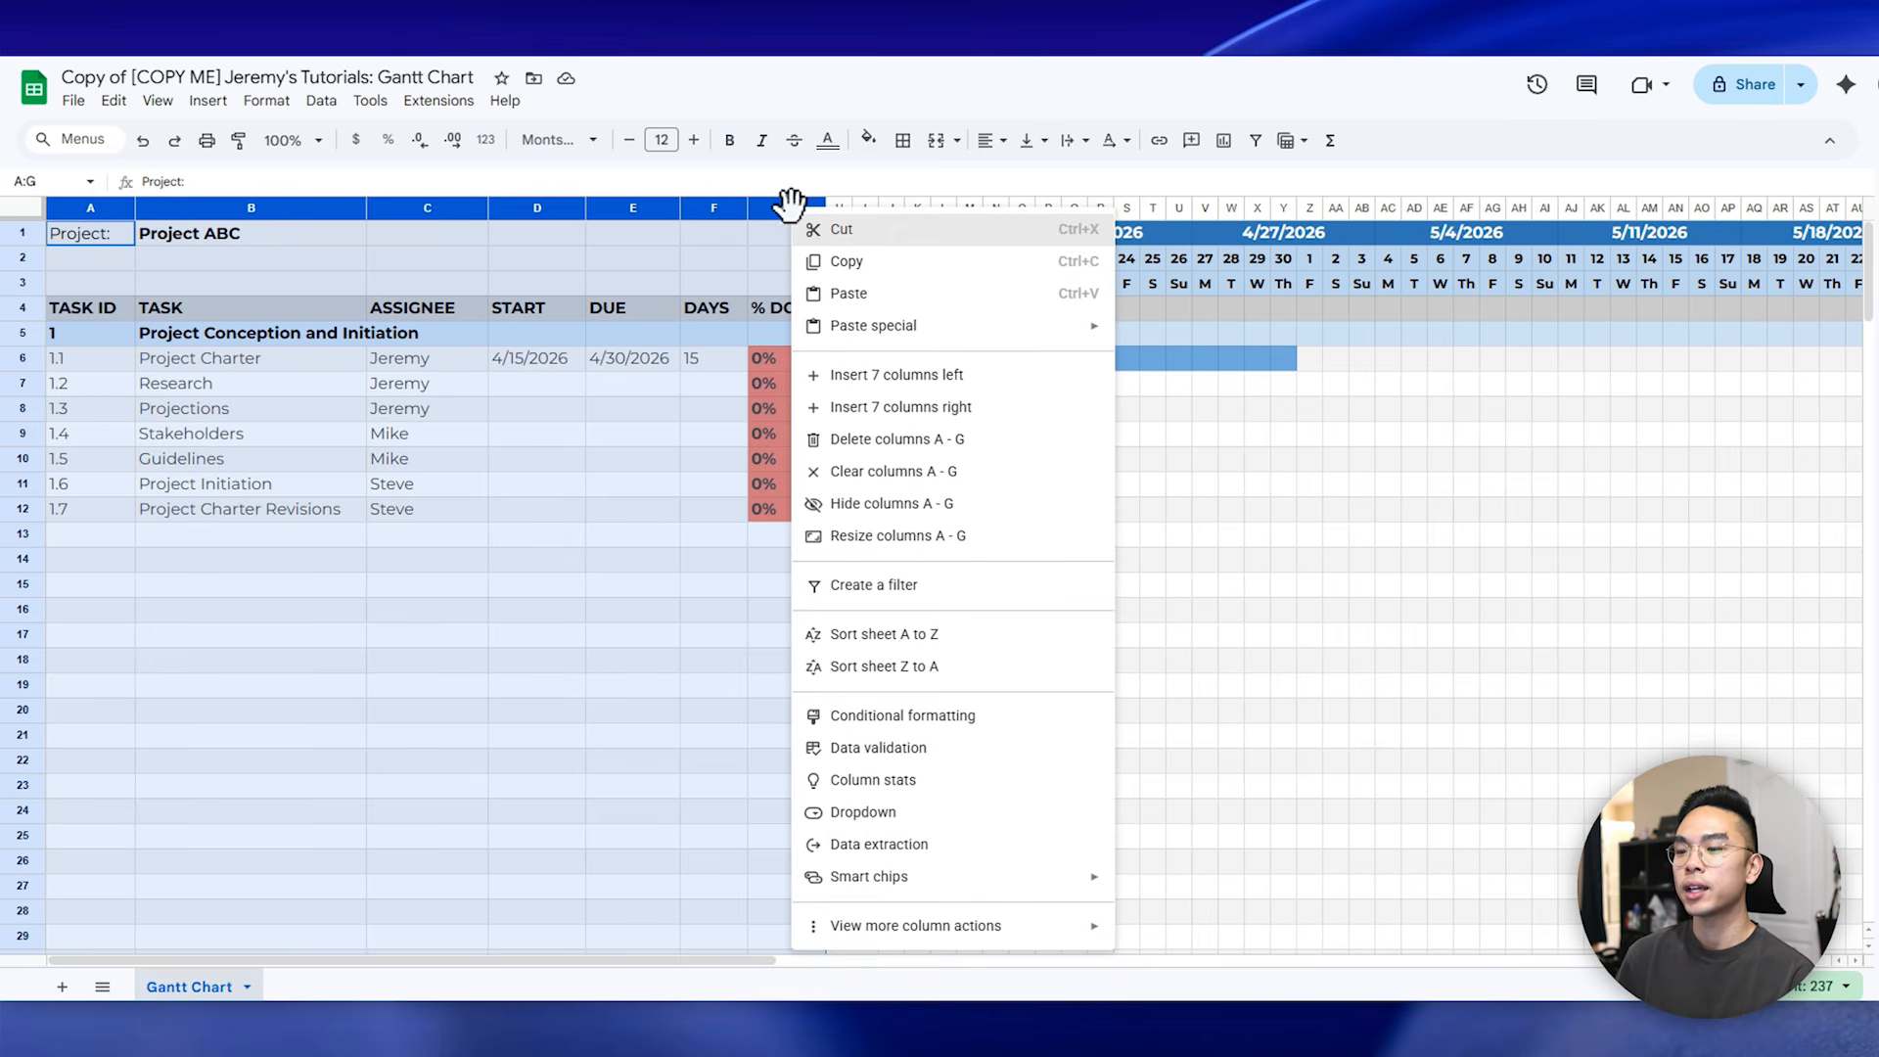
{"action": "mouse_move", "coordinate": [867, 914]}
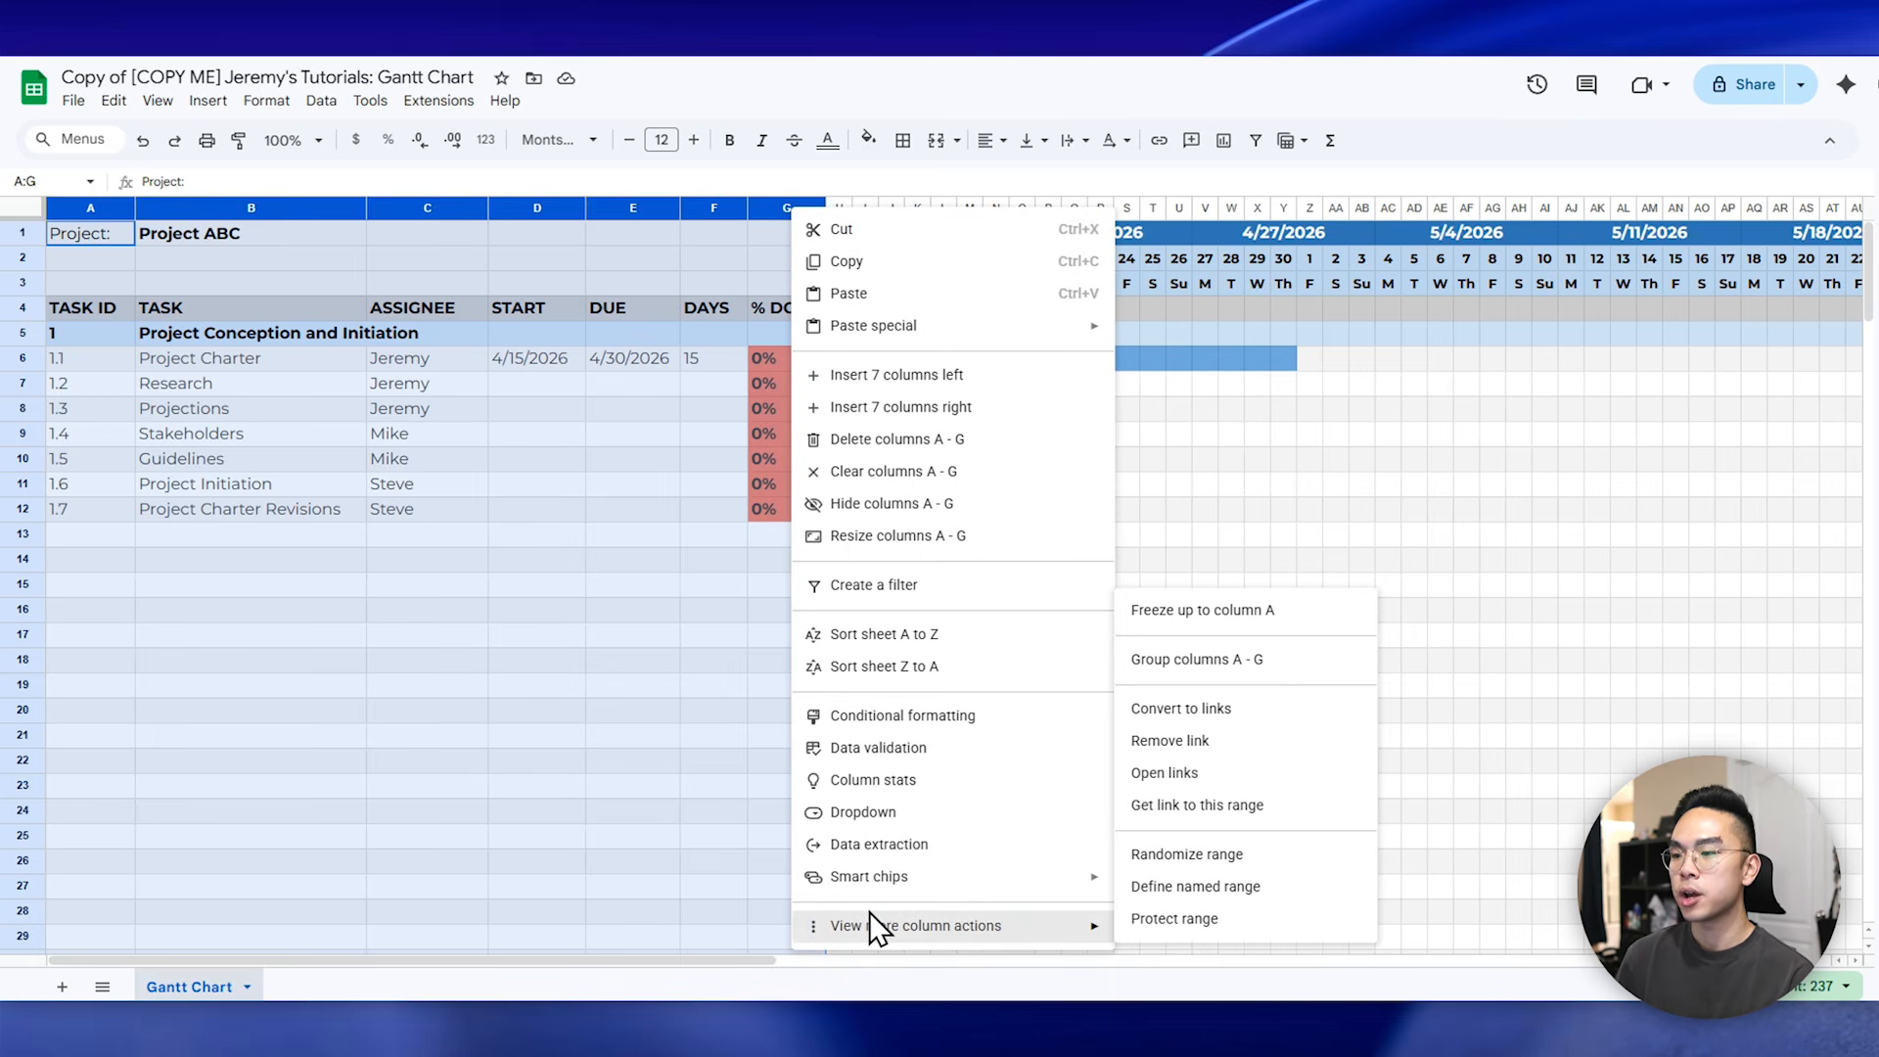
{"action": "left_click", "coordinate": [1233, 612]}
{"action": "left_click", "coordinate": [1235, 610]}
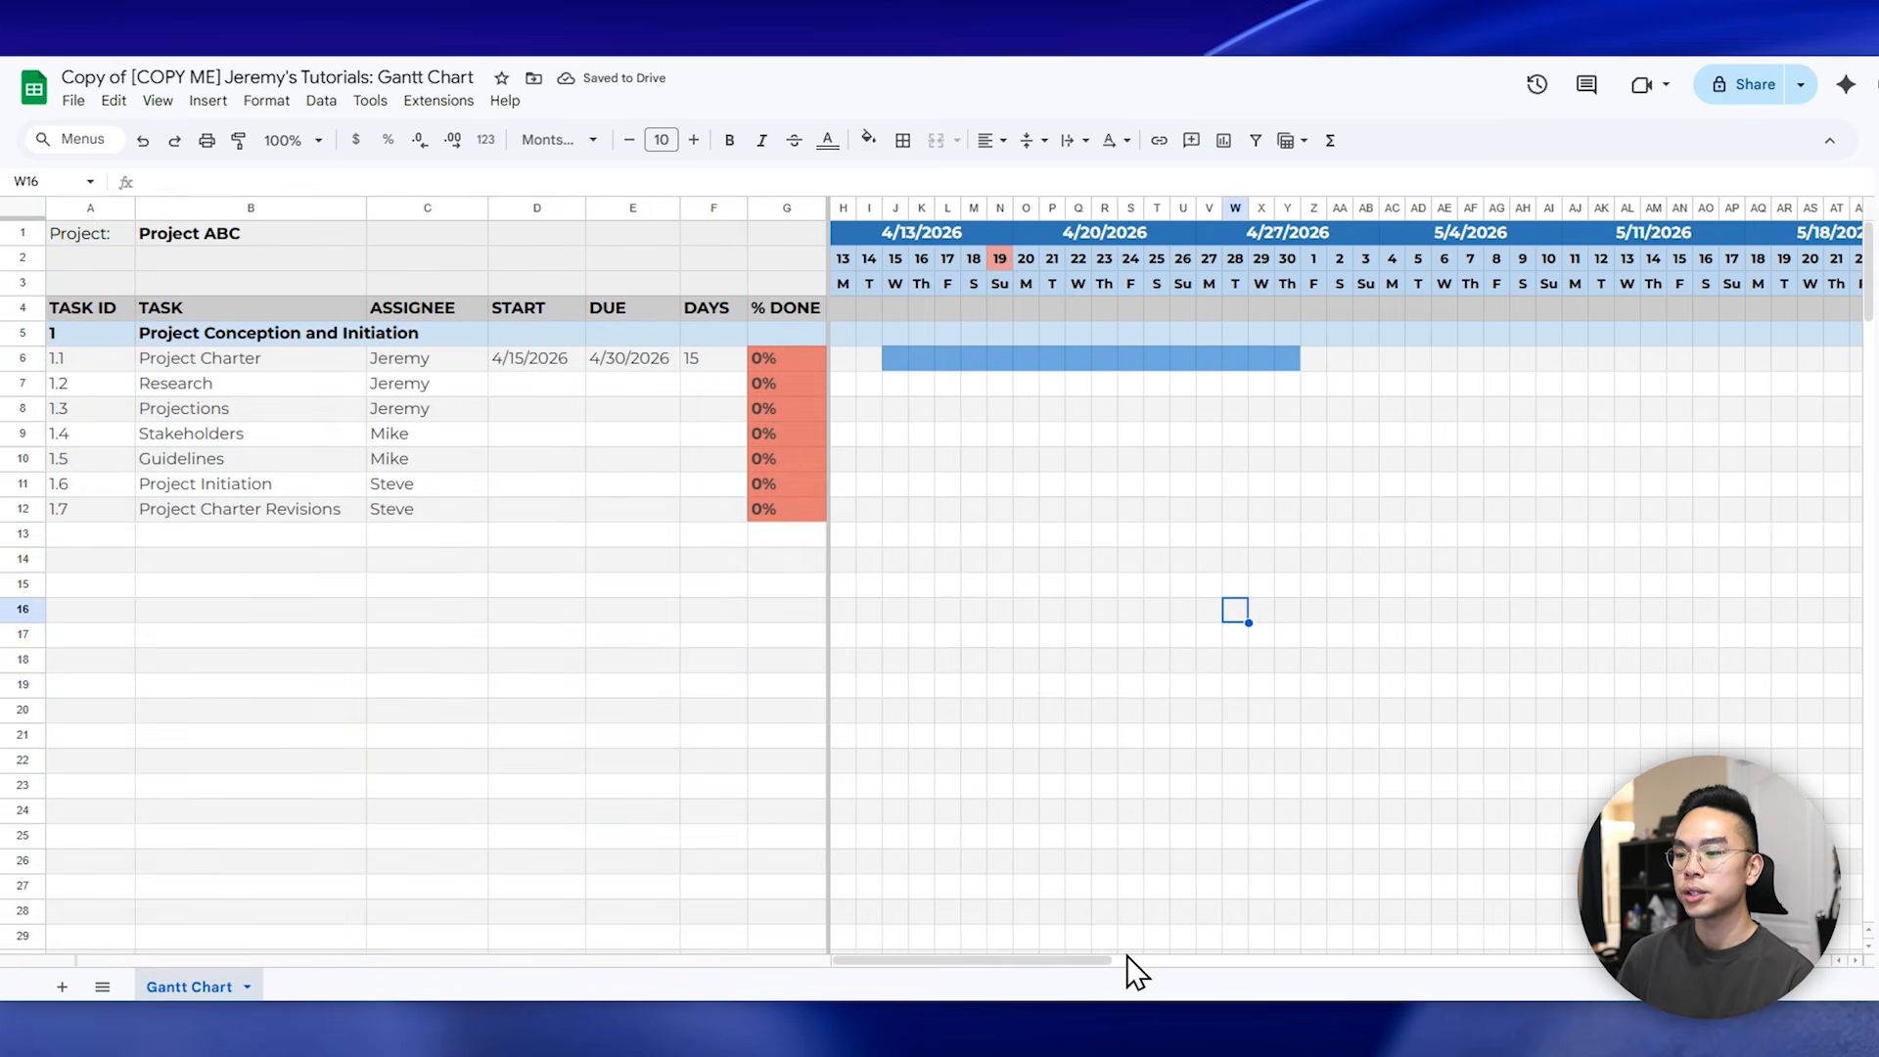
- Examine the timeline beside the frozen columns out past its last date and back to 4/13/2026
{"action": "left_click_drag", "start_coordinate": [1112, 960], "coordinate": [1671, 985]}
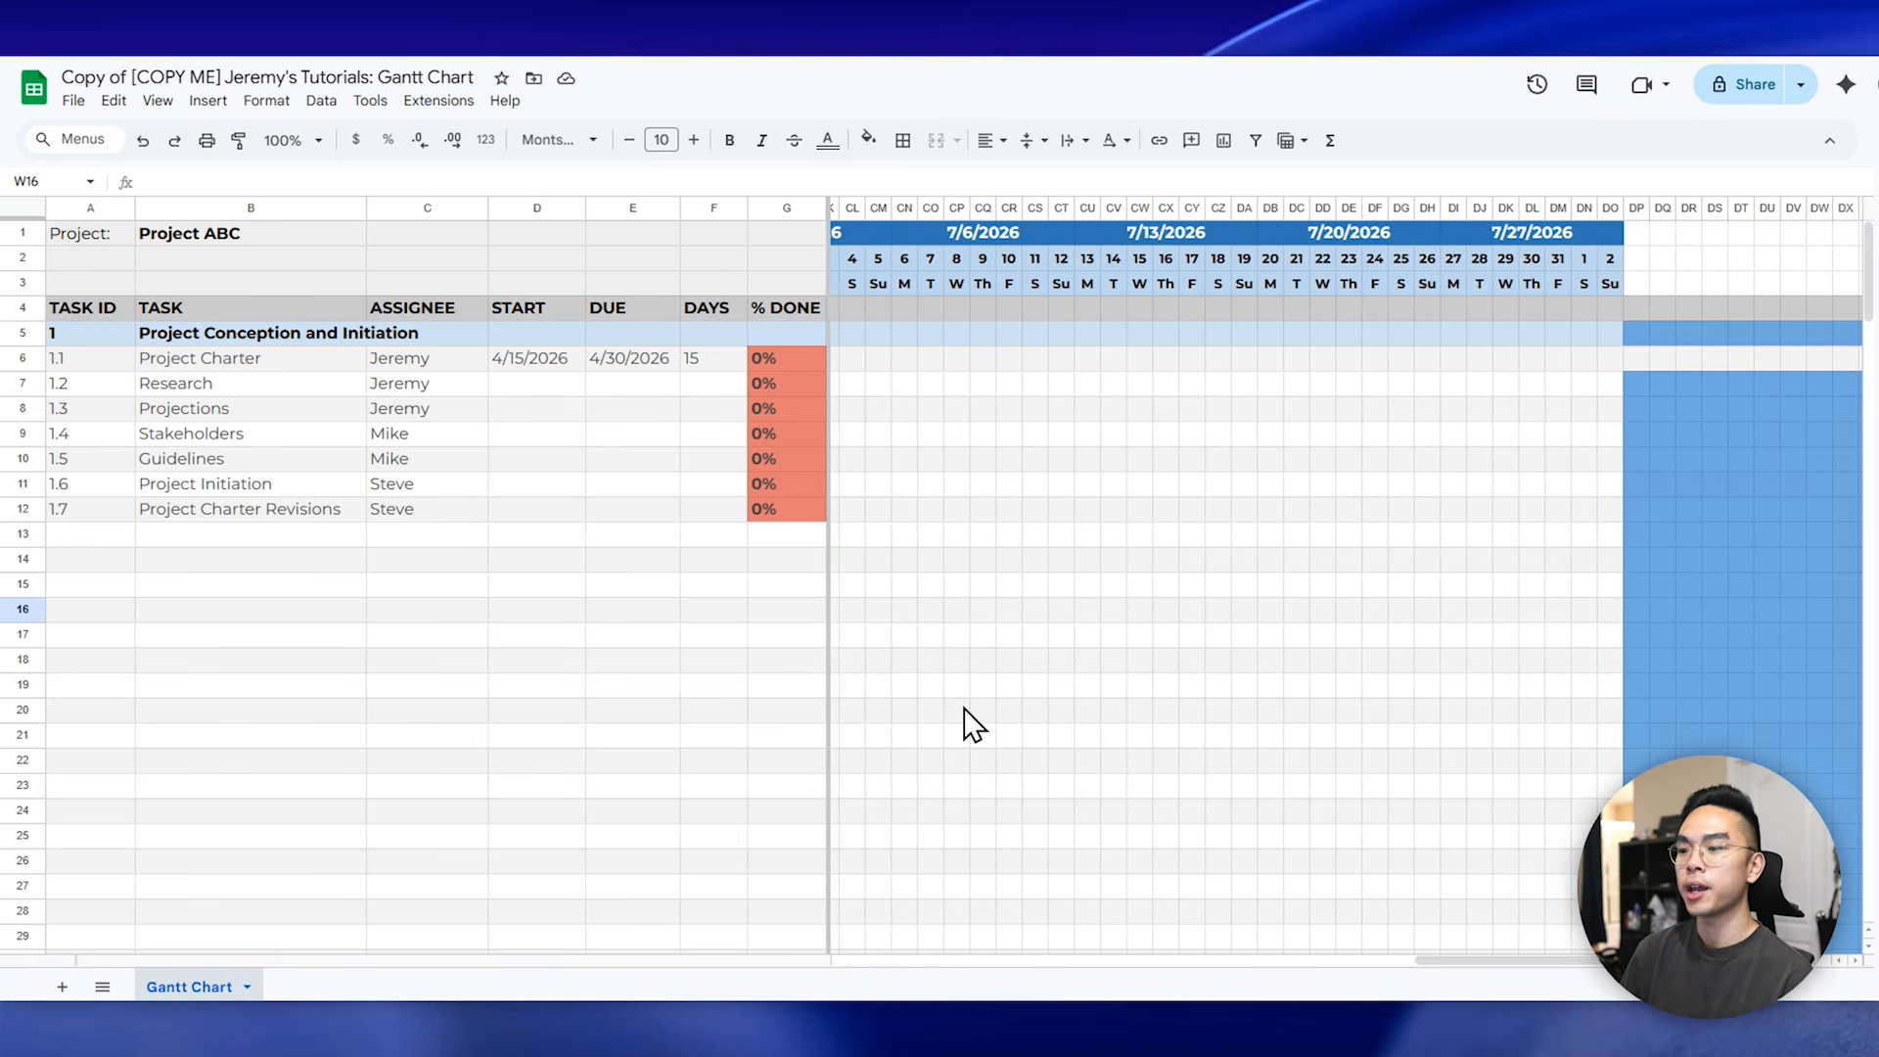
{"action": "left_click_drag", "start_coordinate": [1508, 962], "coordinate": [1317, 1052]}
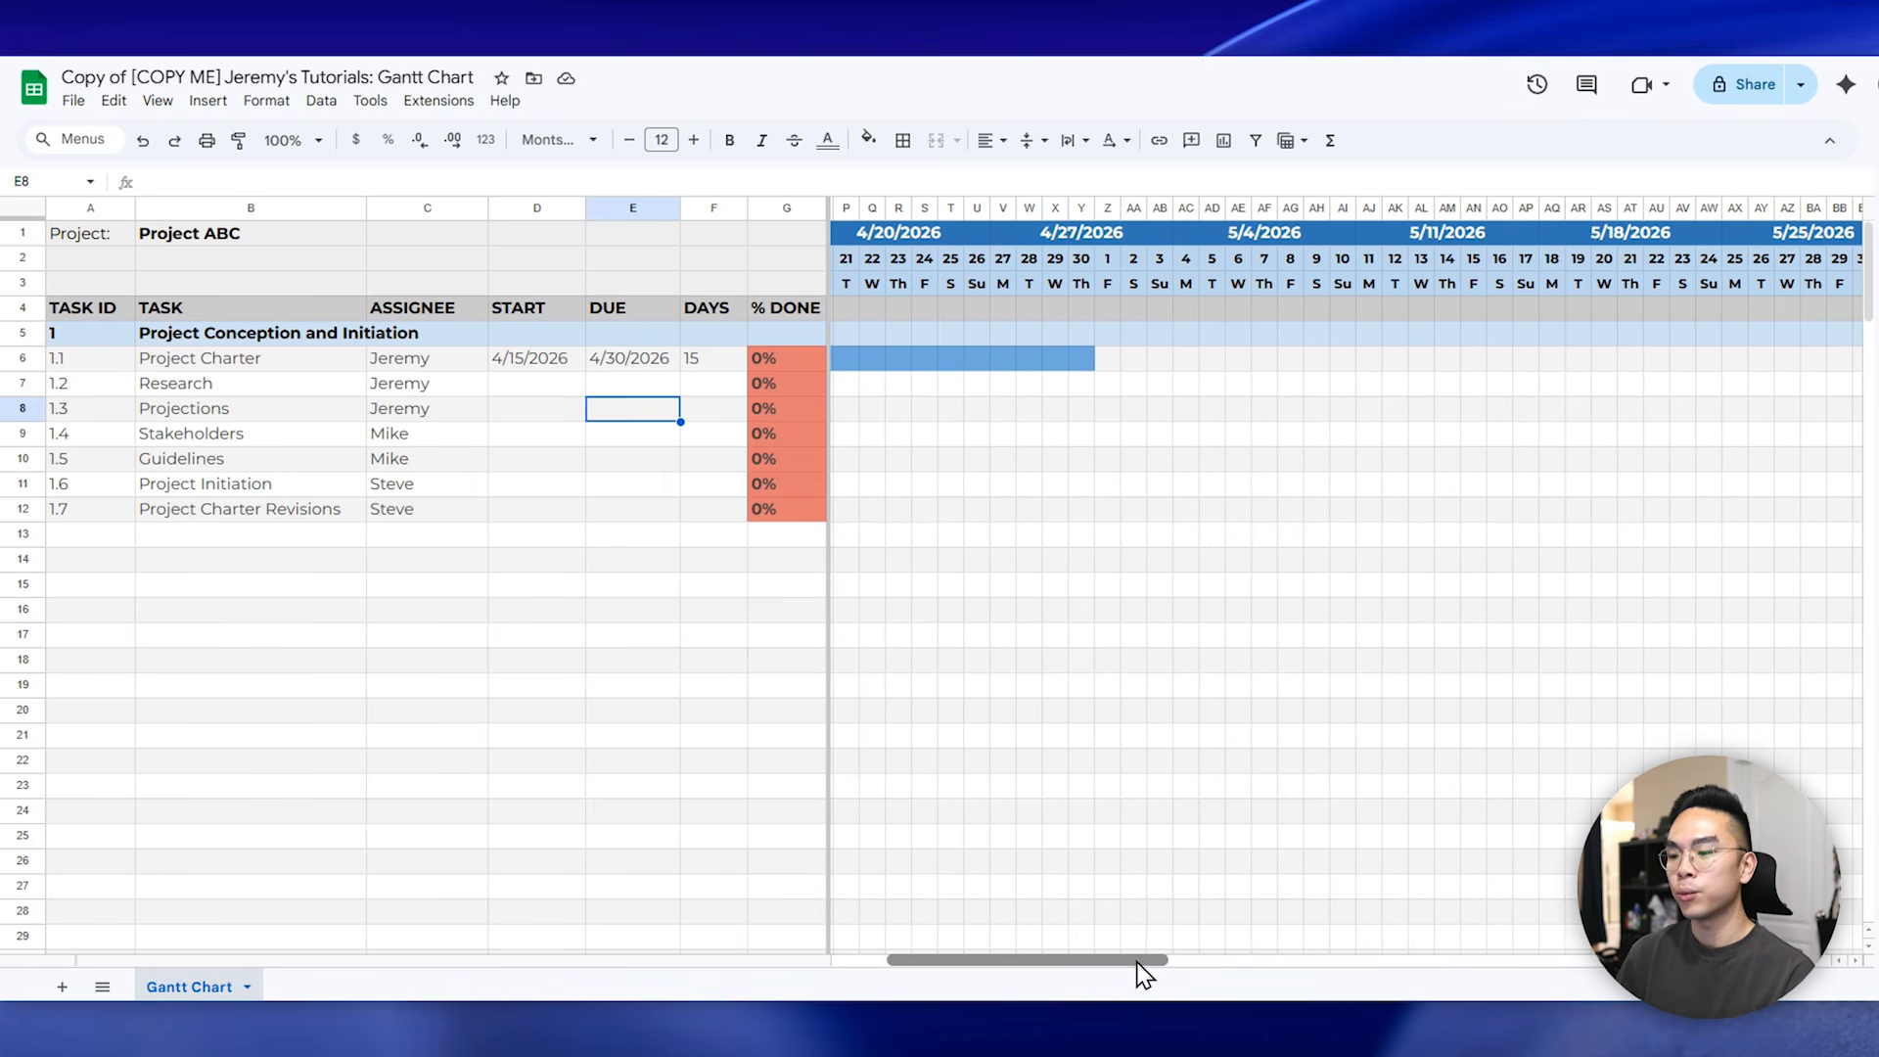
{"action": "left_click_drag", "start_coordinate": [1136, 969], "coordinate": [993, 977]}
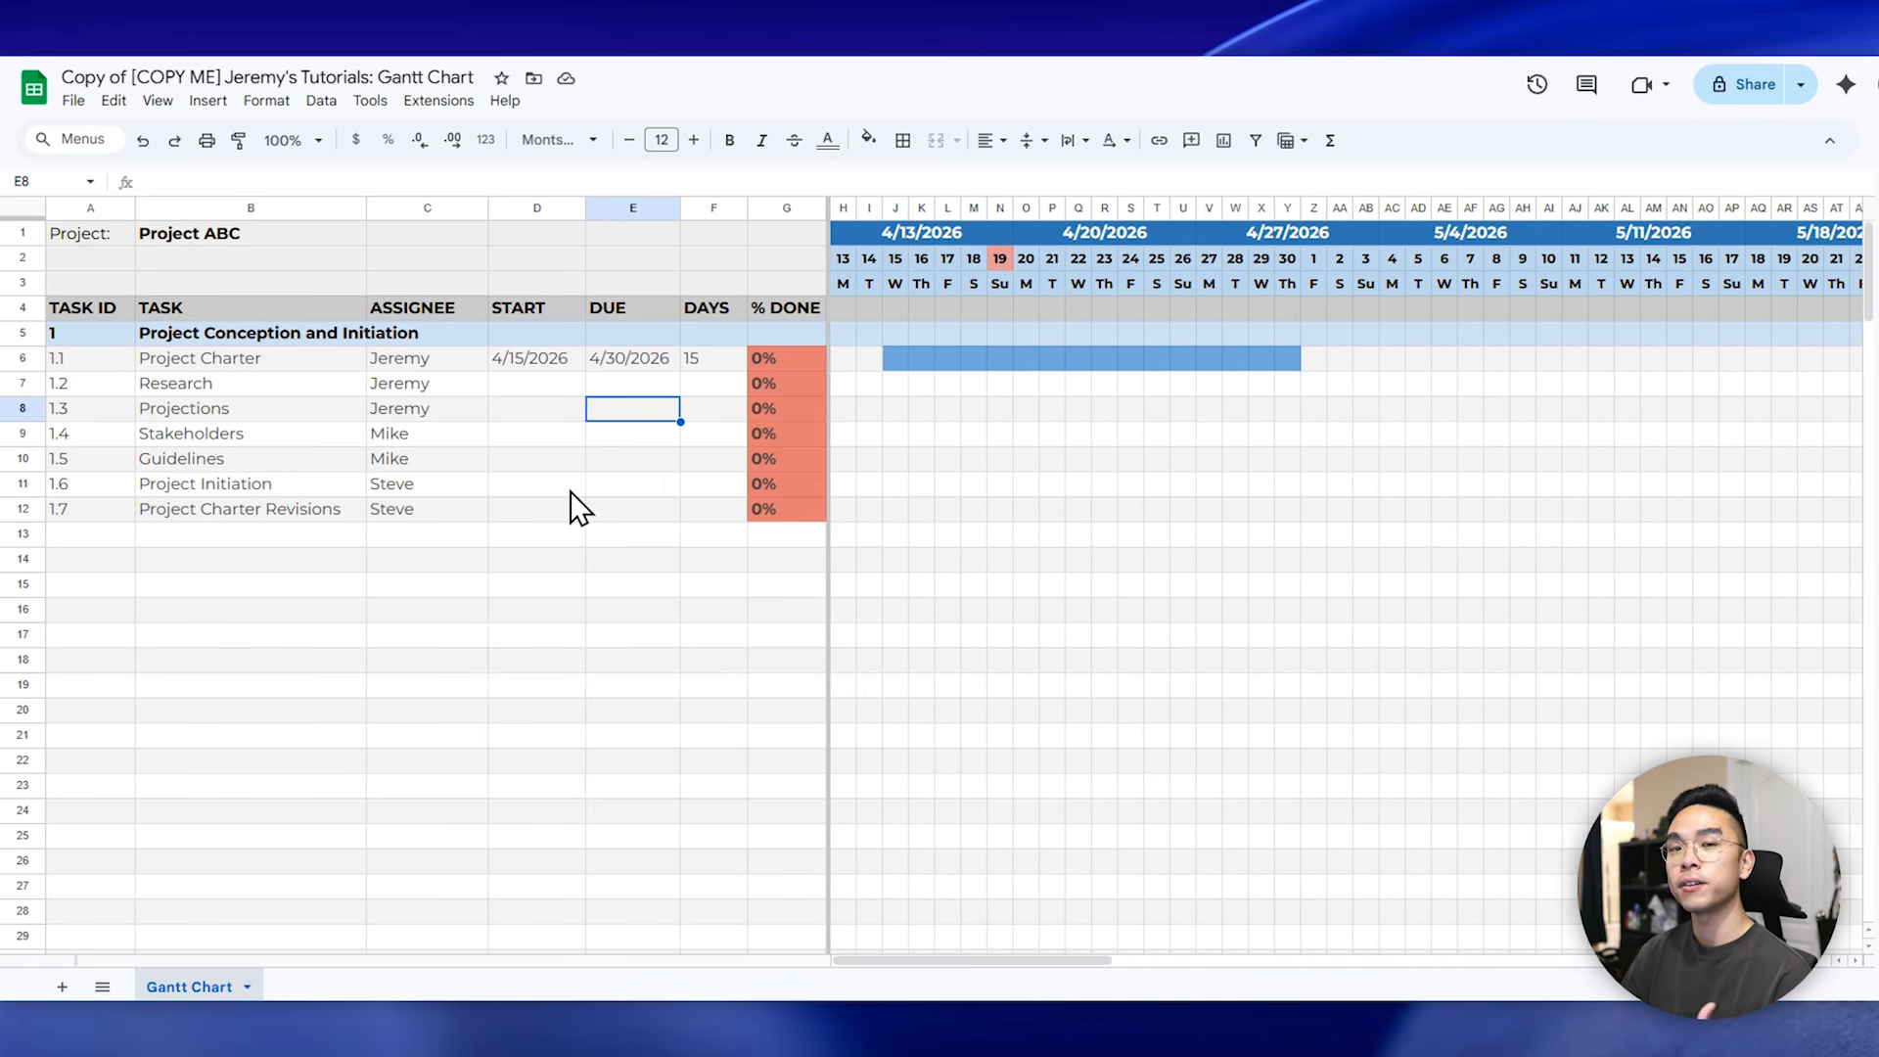
{"action": "scroll", "coordinate": [546, 498], "scroll_direction": "down", "scroll_amount": 1}
{"action": "scroll", "coordinate": [543, 497], "scroll_direction": "up", "scroll_amount": 1}
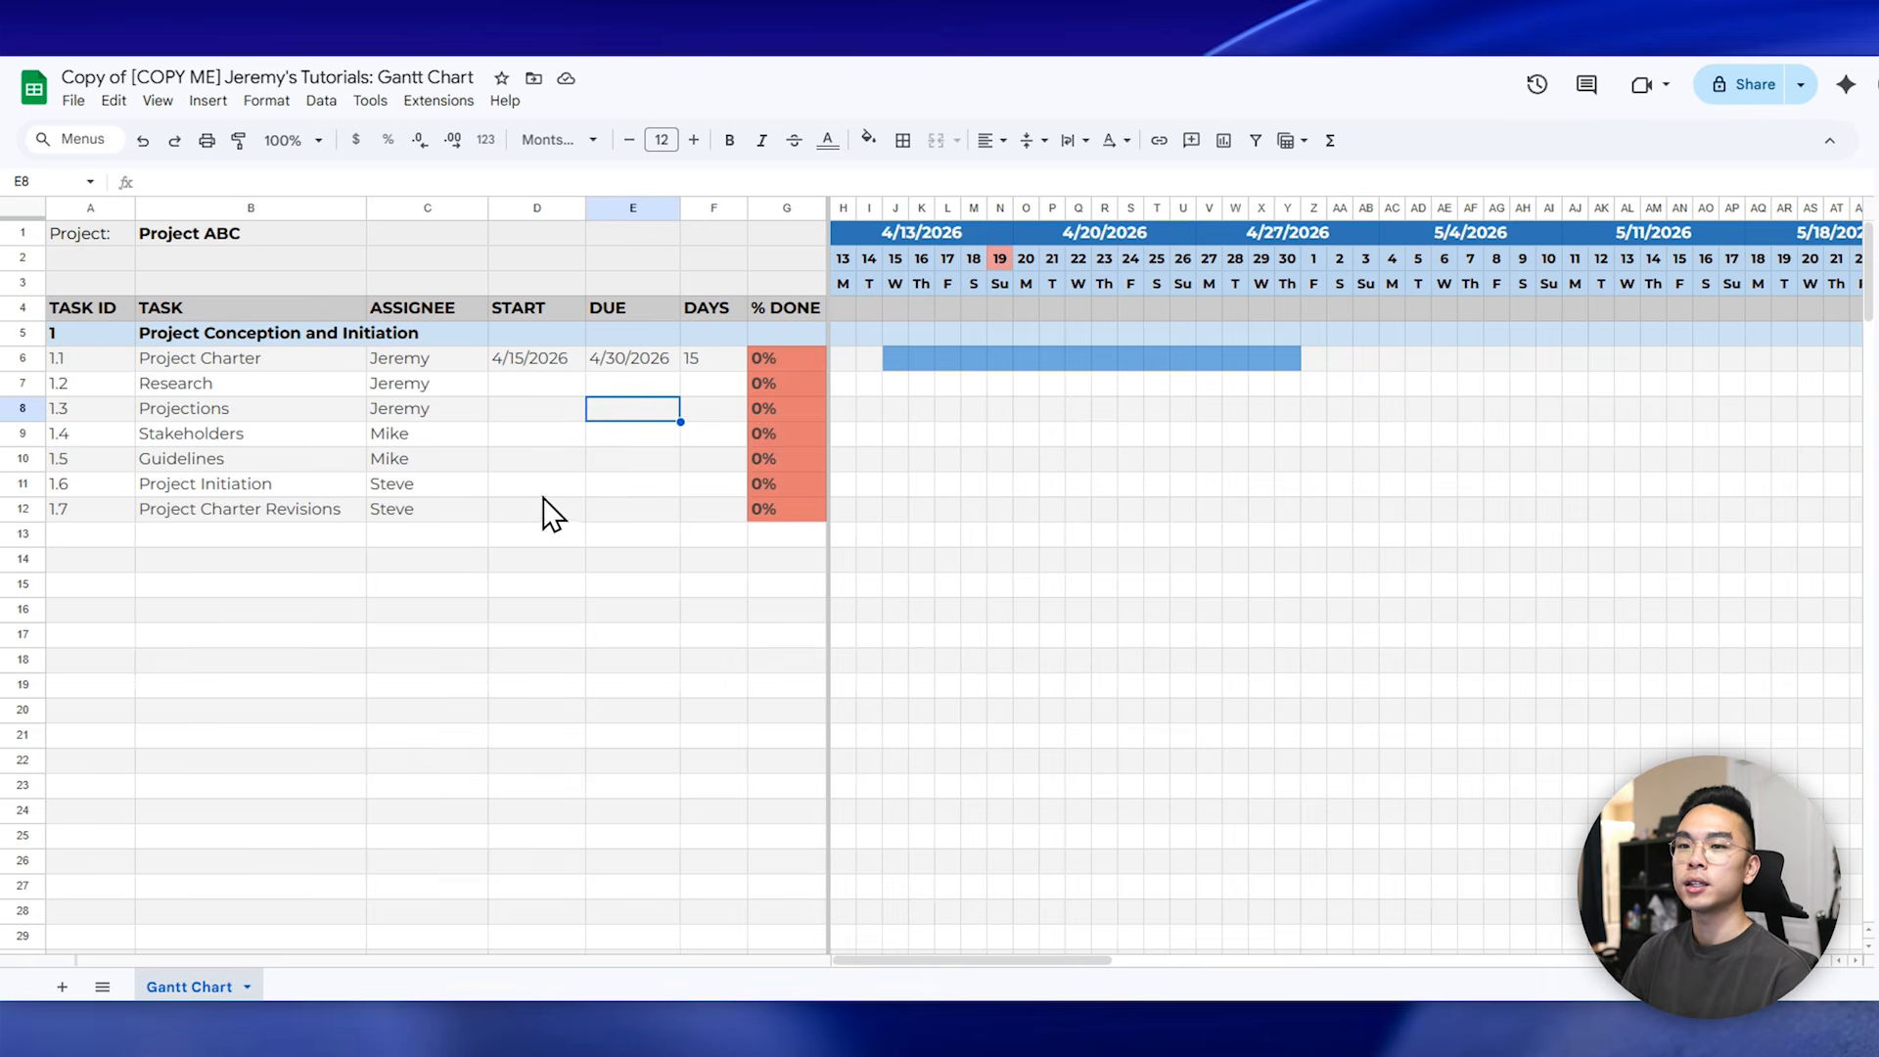
- Create a filter on the task table range A4:G50, with row 4 as its header
{"action": "left_click_drag", "start_coordinate": [86, 305], "coordinate": [769, 375]}
{"action": "scroll", "coordinate": [780, 328], "scroll_direction": "down", "scroll_amount": 5}
{"action": "scroll", "coordinate": [780, 634], "scroll_direction": "up", "scroll_amount": 5}
{"action": "scroll", "coordinate": [783, 469], "scroll_direction": "down", "scroll_amount": 7}
{"action": "scroll", "coordinate": [789, 549], "scroll_direction": "down", "scroll_amount": 5}
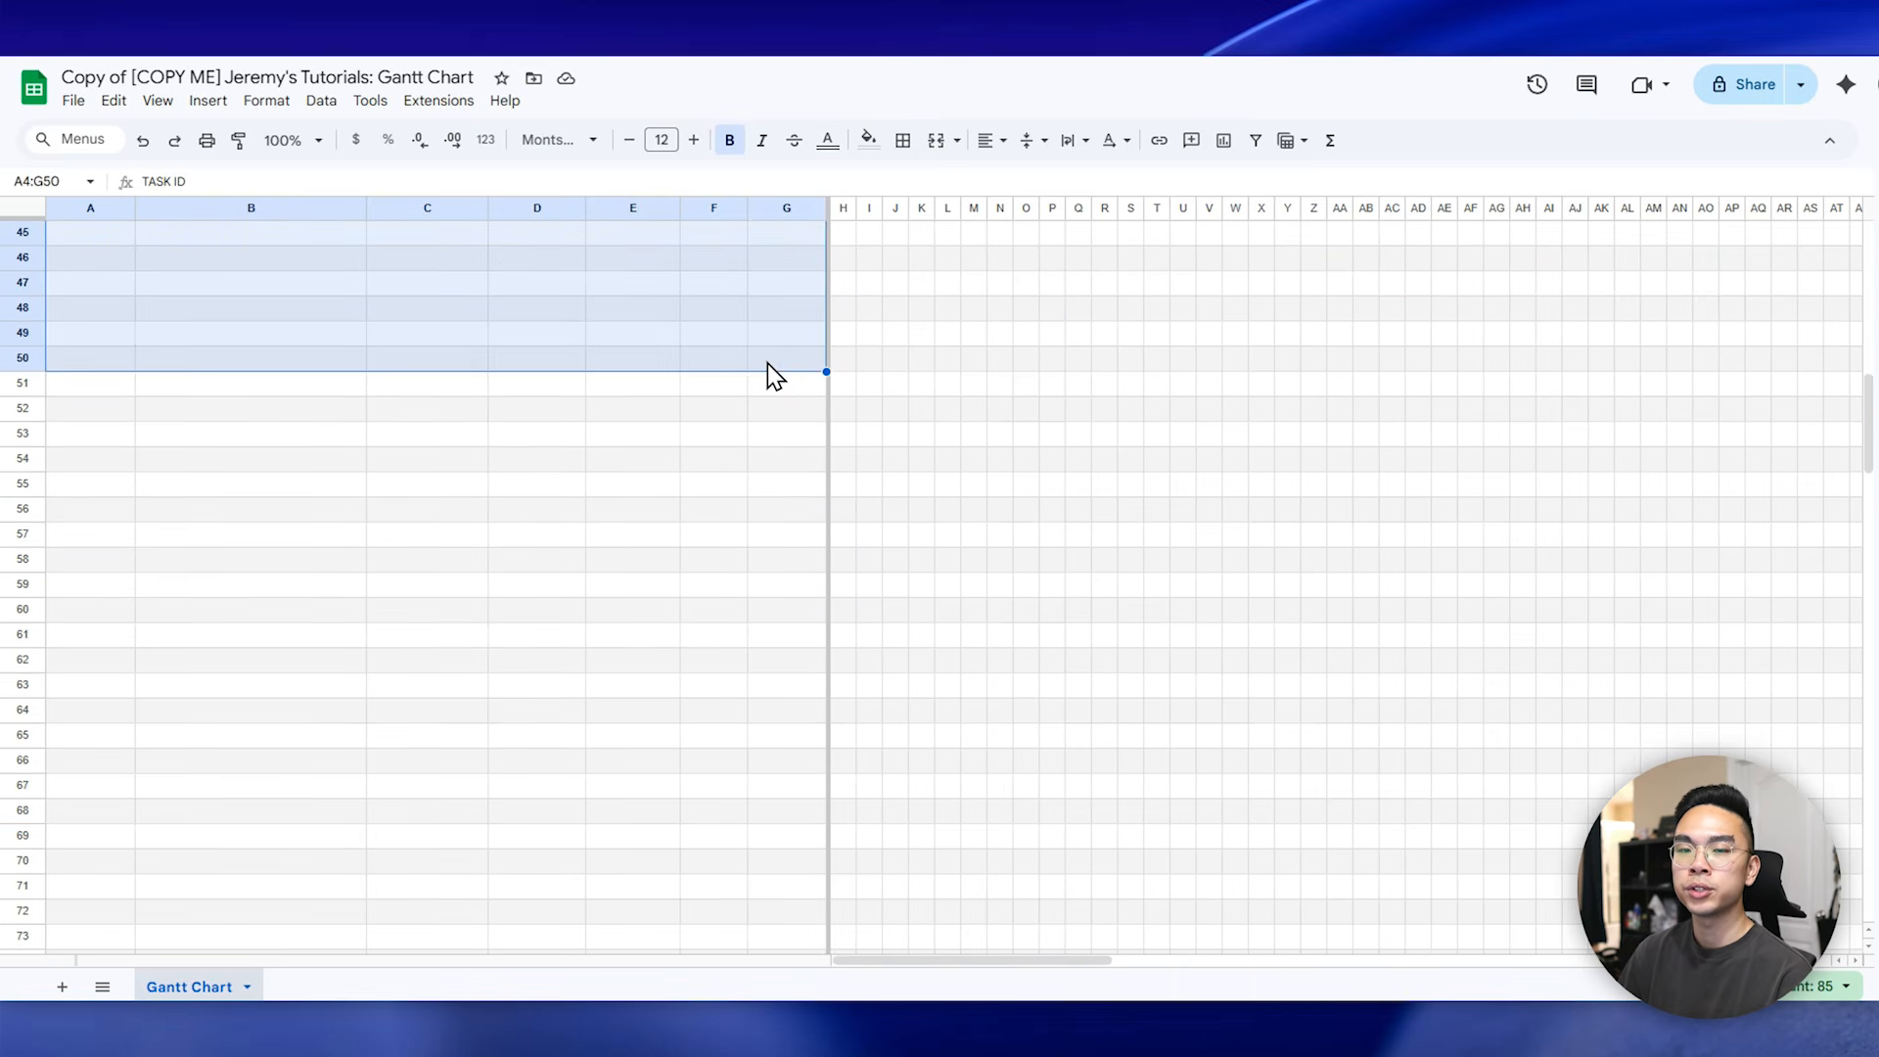
{"action": "scroll", "coordinate": [769, 375], "scroll_direction": "up", "scroll_amount": 10}
{"action": "left_click", "coordinate": [312, 104]}
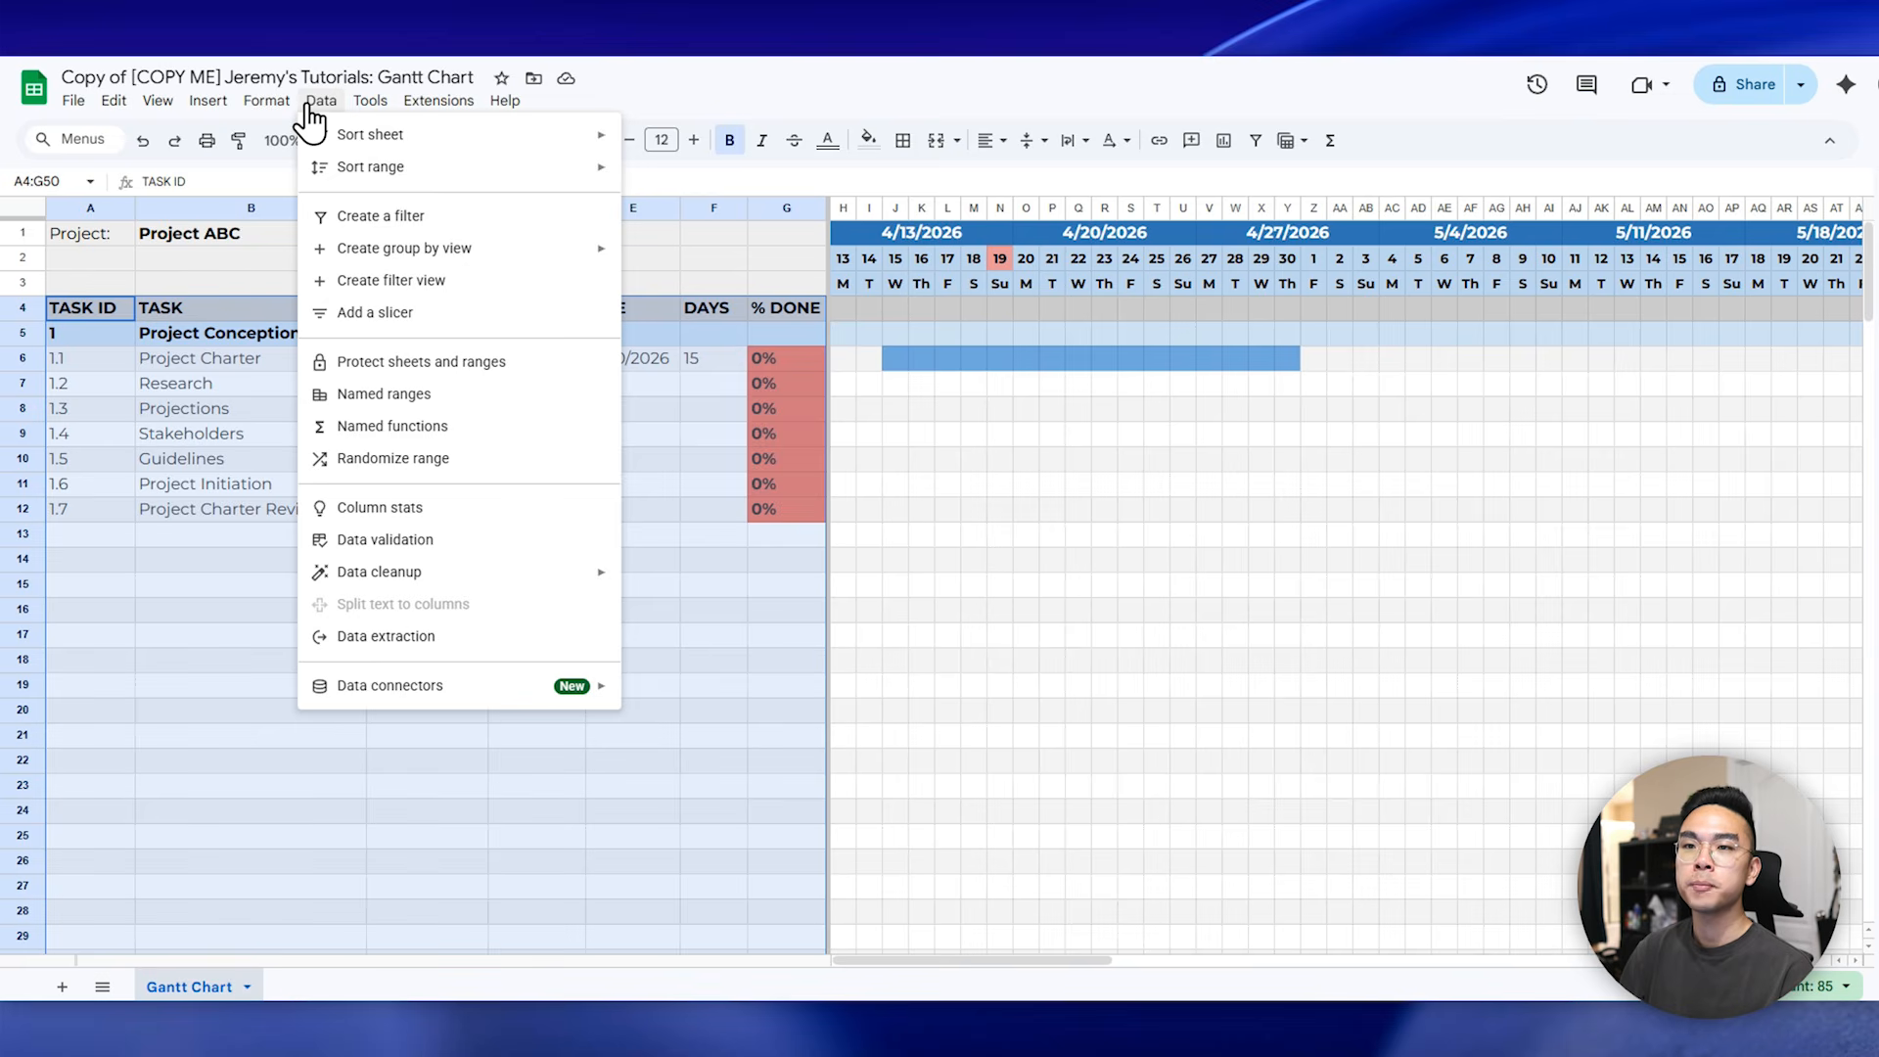
{"action": "left_click", "coordinate": [364, 217]}
{"action": "left_click", "coordinate": [421, 383]}
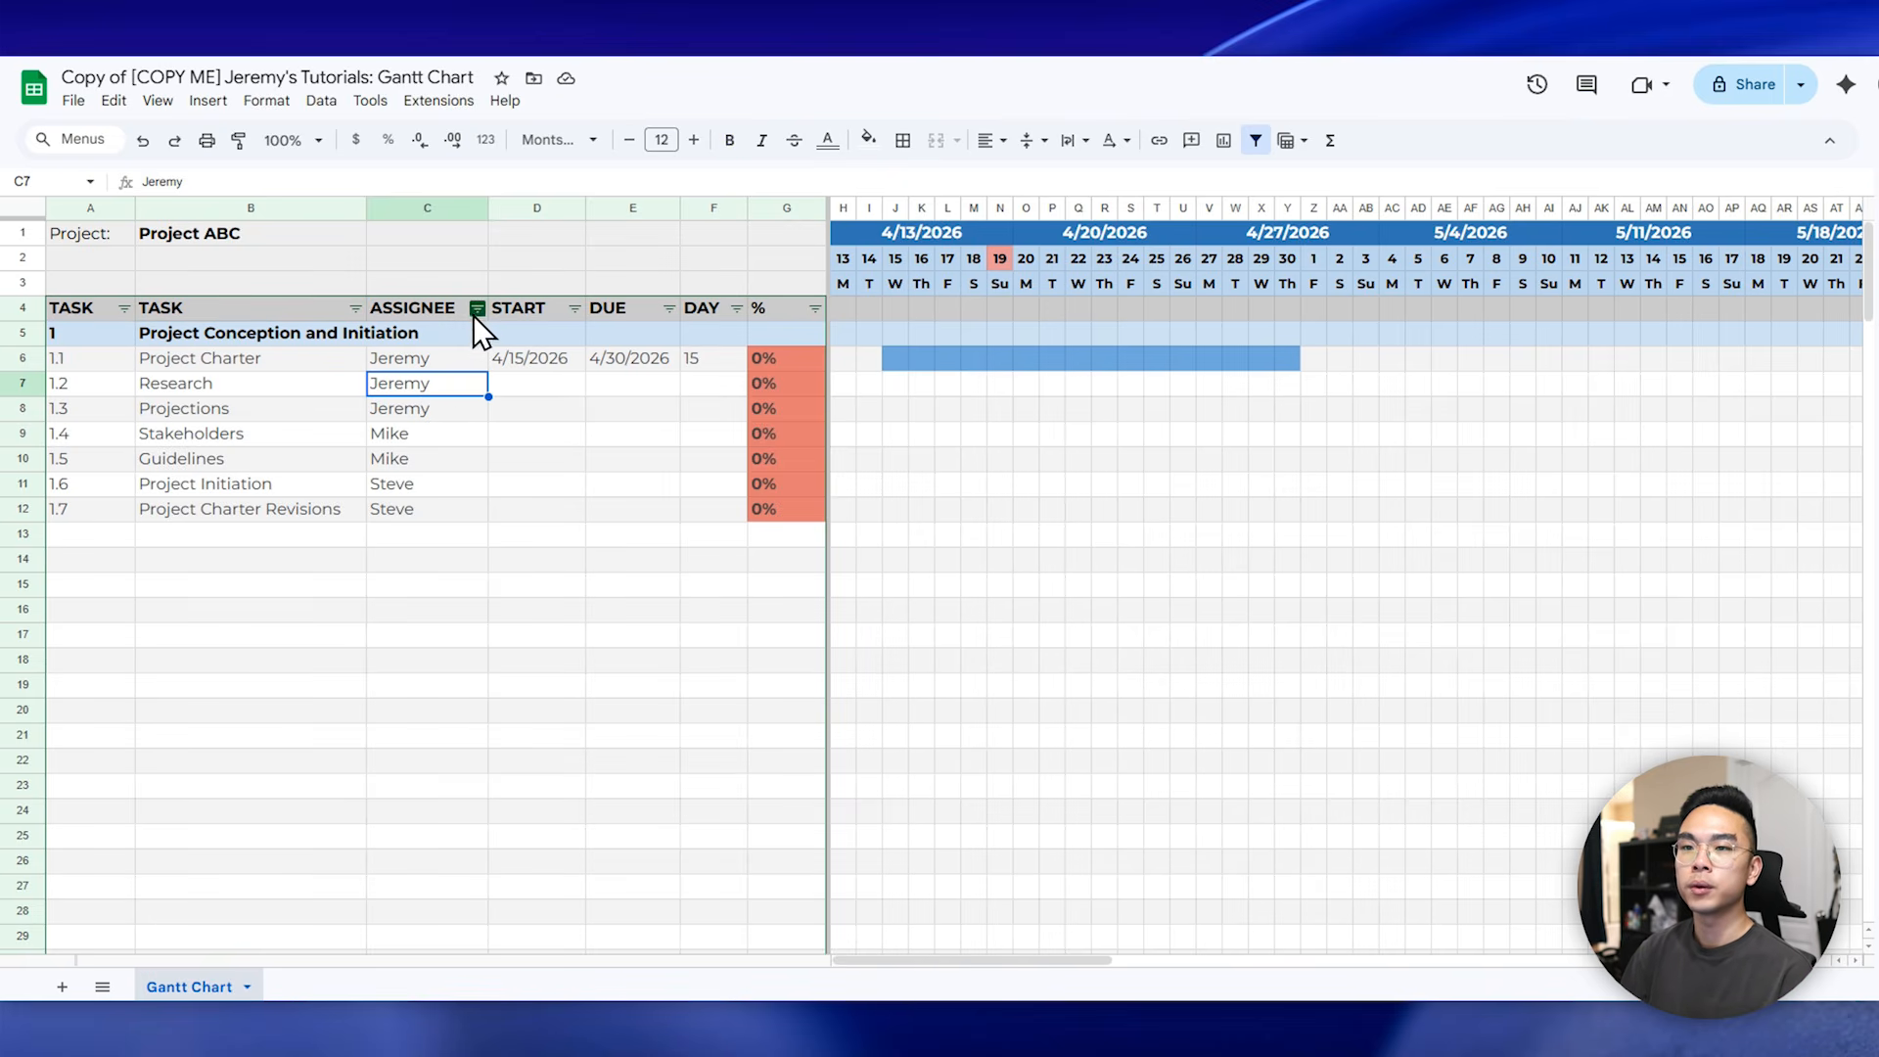
- Enter start and due dates: Research 4/21/2026 to 5/4/2026, Projections 5/2/2026 to 5/12/2026, Stakeholders 5/4/2026 to 5/17/2026
{"action": "left_click", "coordinate": [519, 379]}
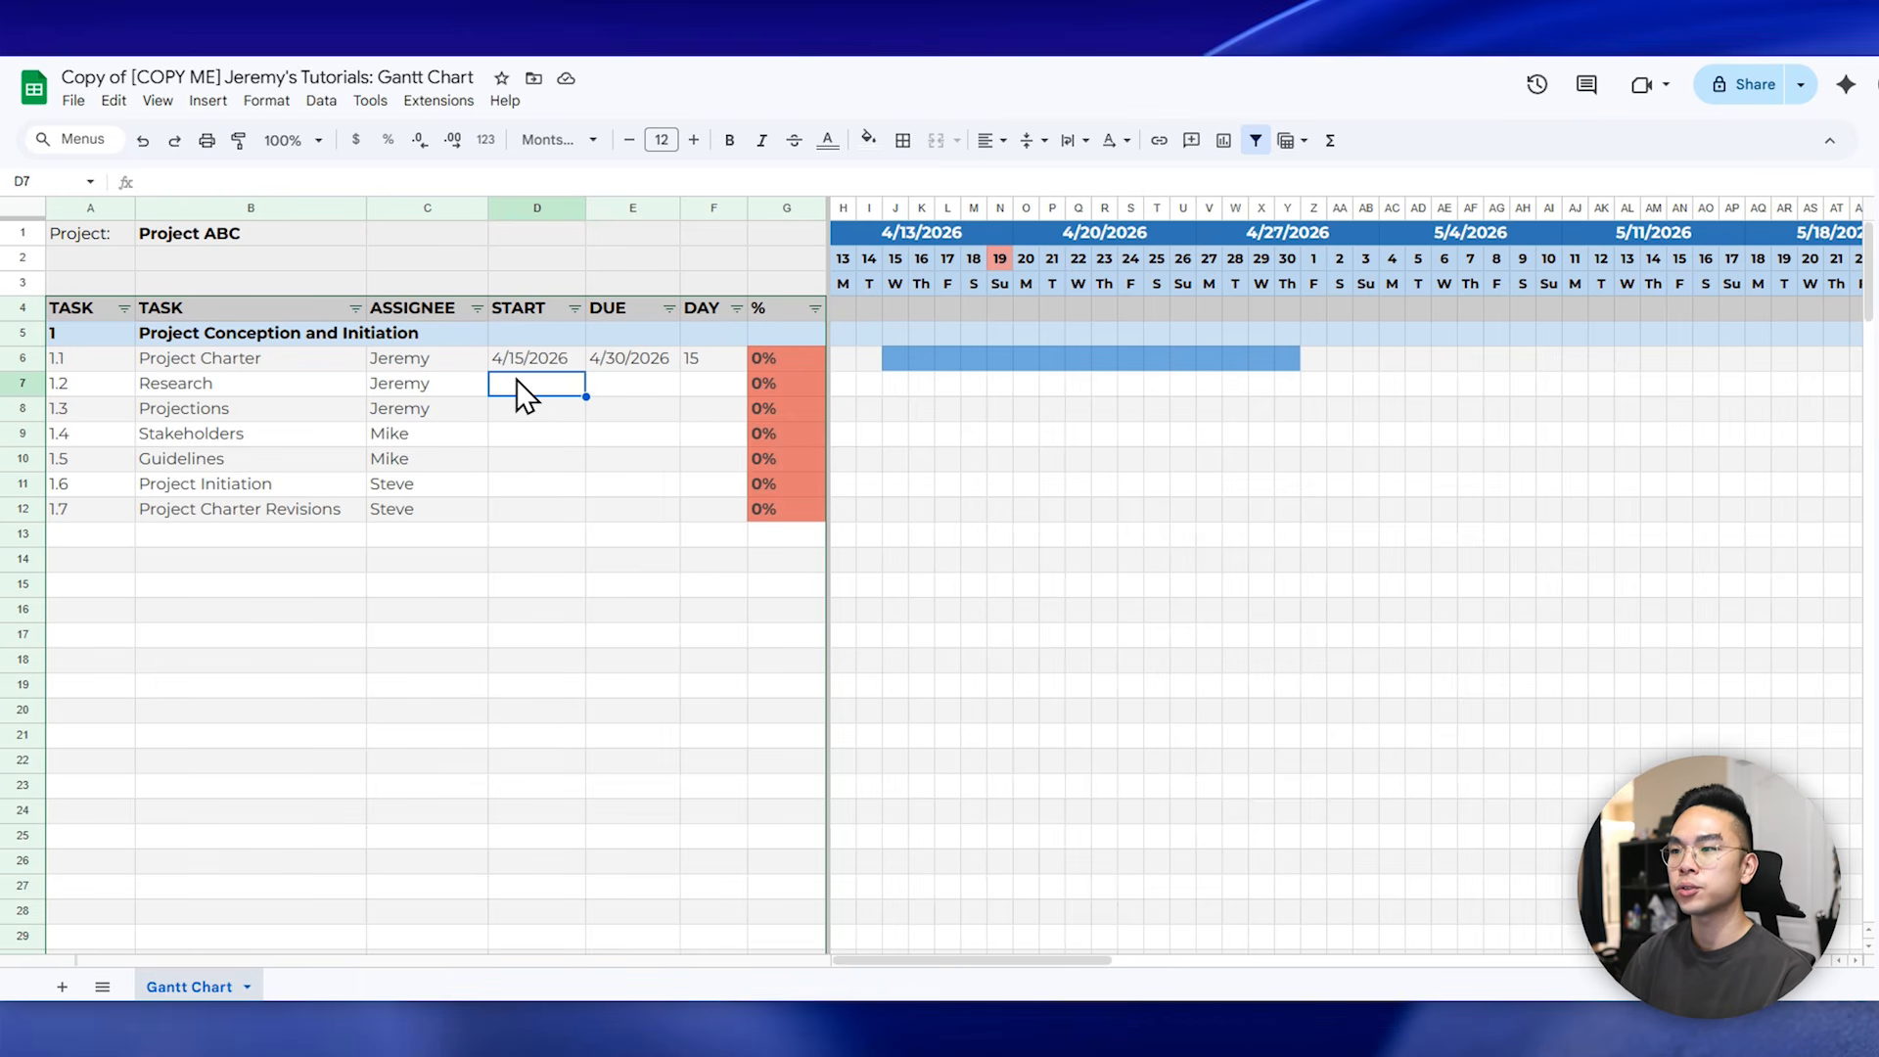
{"action": "type", "text": "4/"}
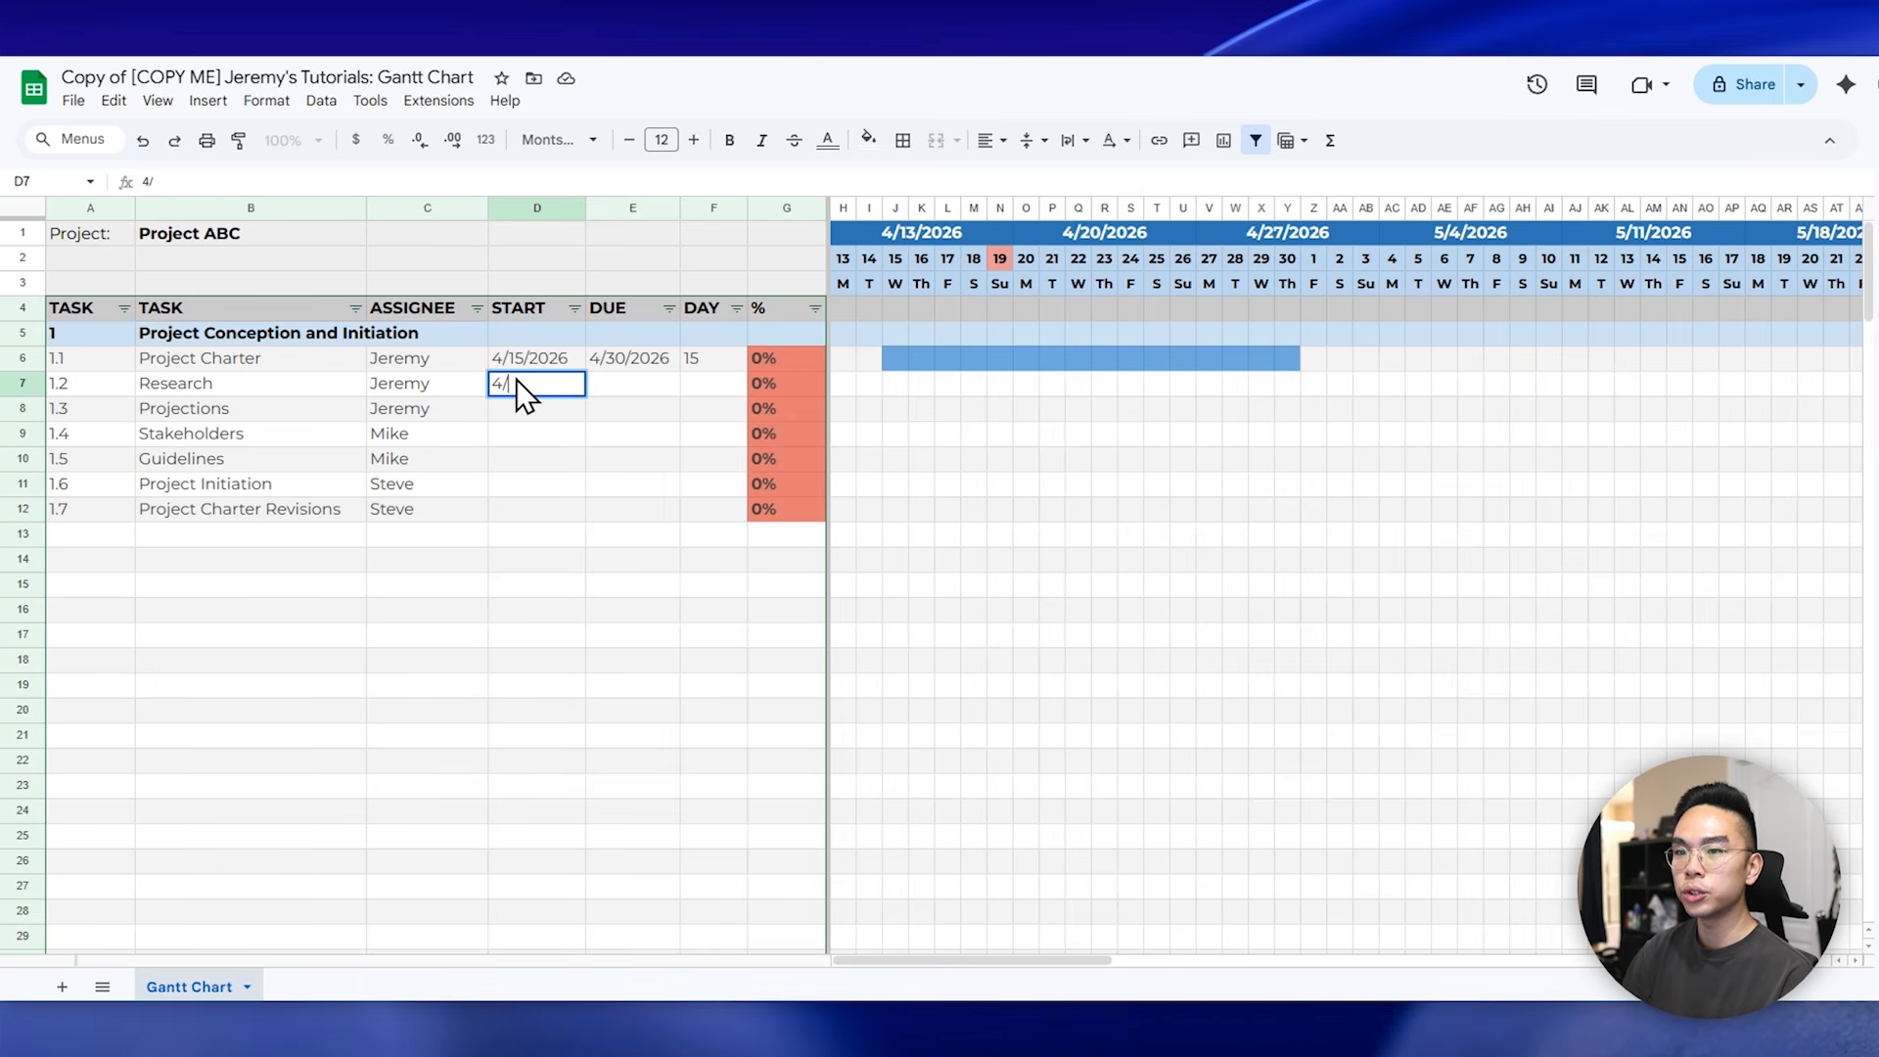
{"action": "type", "text": "16"}
{"action": "key", "text": "Tab"}
{"action": "type", "text": "5/4"}
{"action": "key", "text": "Tab"}
{"action": "key", "text": "Return"}
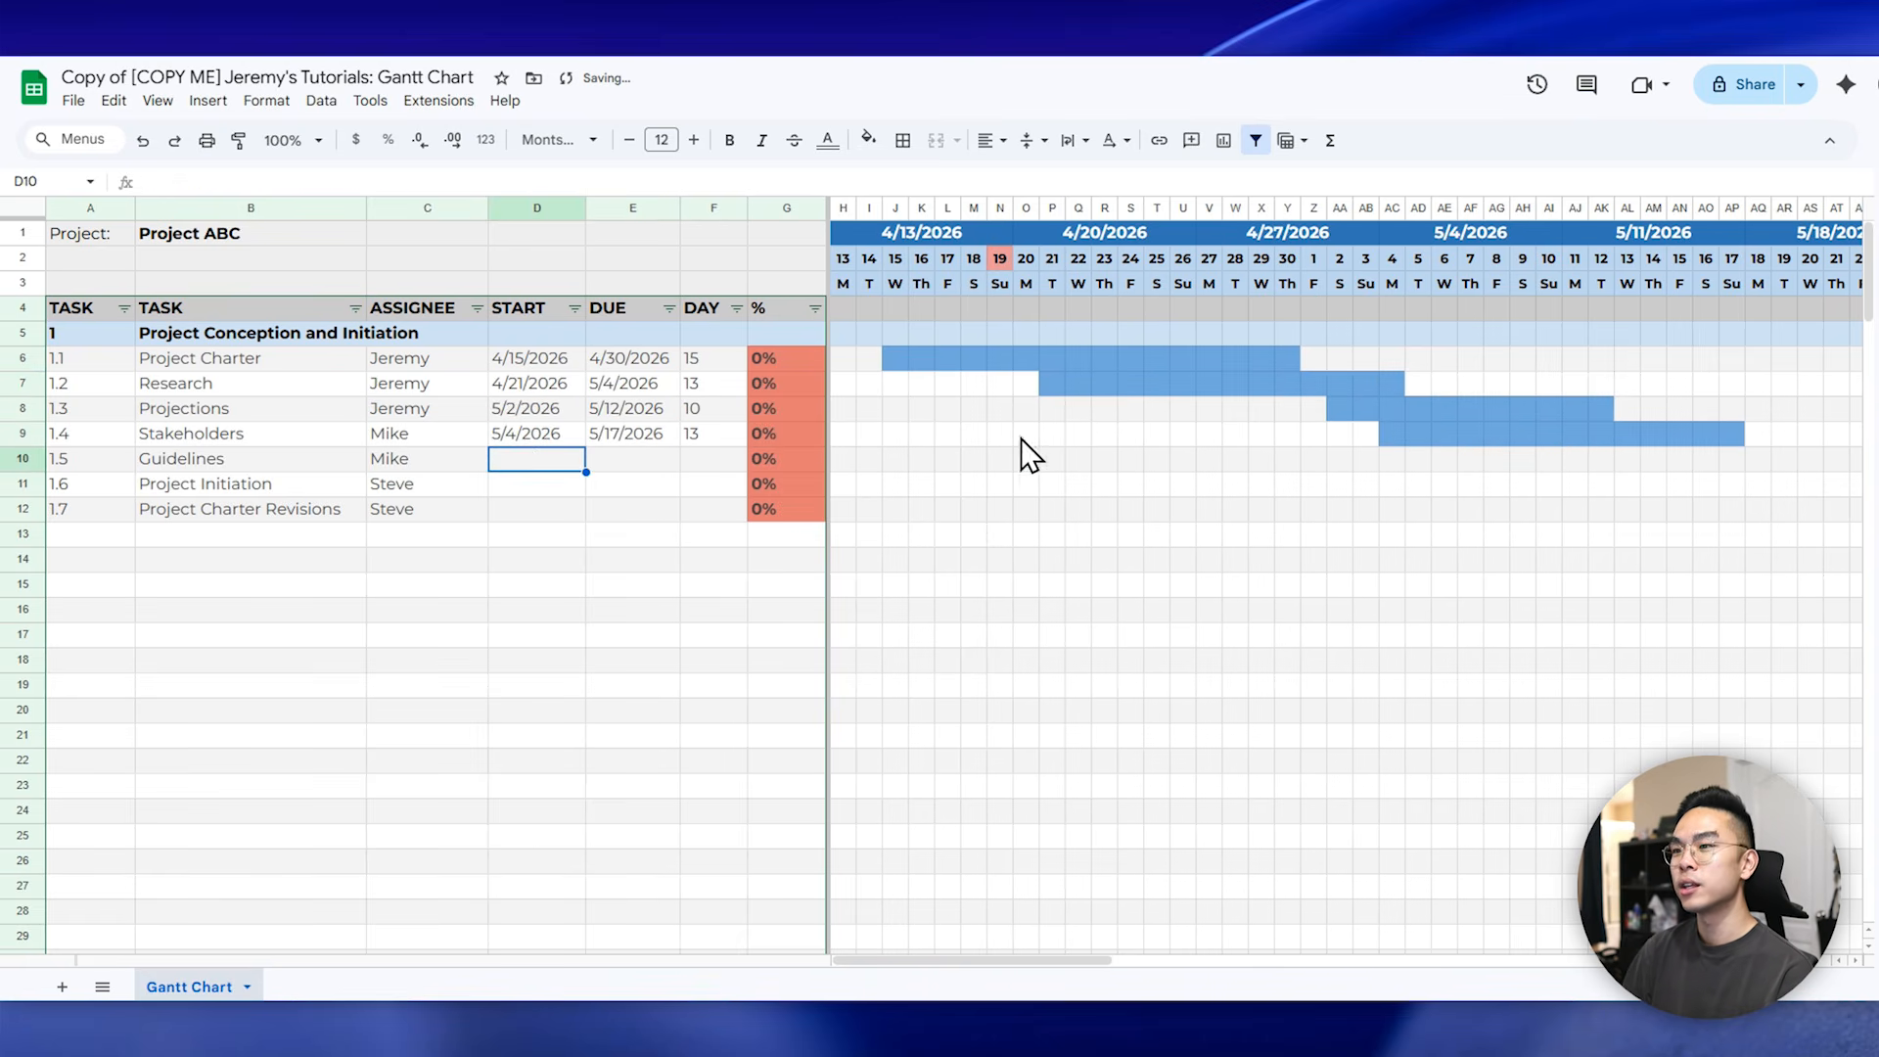
- Look over the timeline bars from Project Charter through Stakeholders
{"action": "left_click", "coordinate": [1081, 432]}
{"action": "left_click", "coordinate": [896, 362]}
{"action": "left_click_drag", "start_coordinate": [896, 362], "coordinate": [1719, 446]}
{"action": "left_click", "coordinate": [1737, 440]}
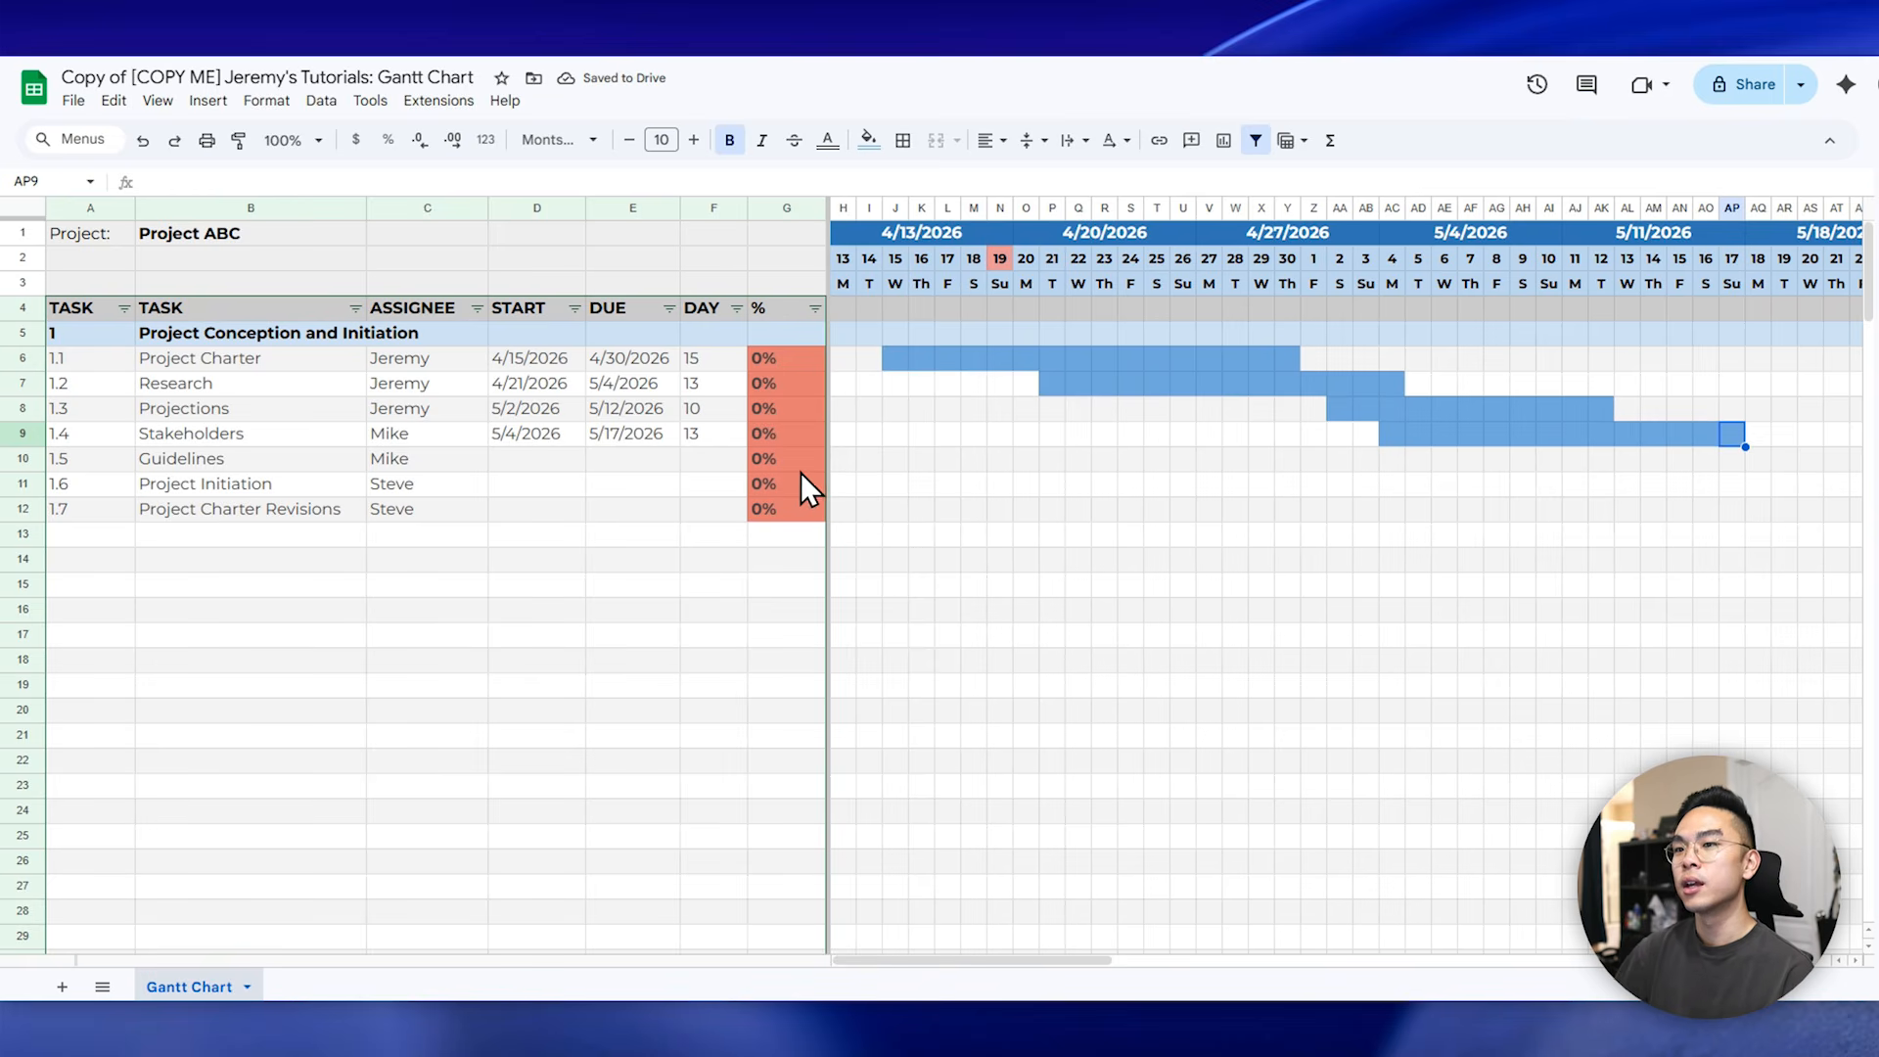
- Filter the ASSIGNEE column to the tasks of Project Charter's assignee, keeping blank rows
{"action": "left_click", "coordinate": [478, 308]}
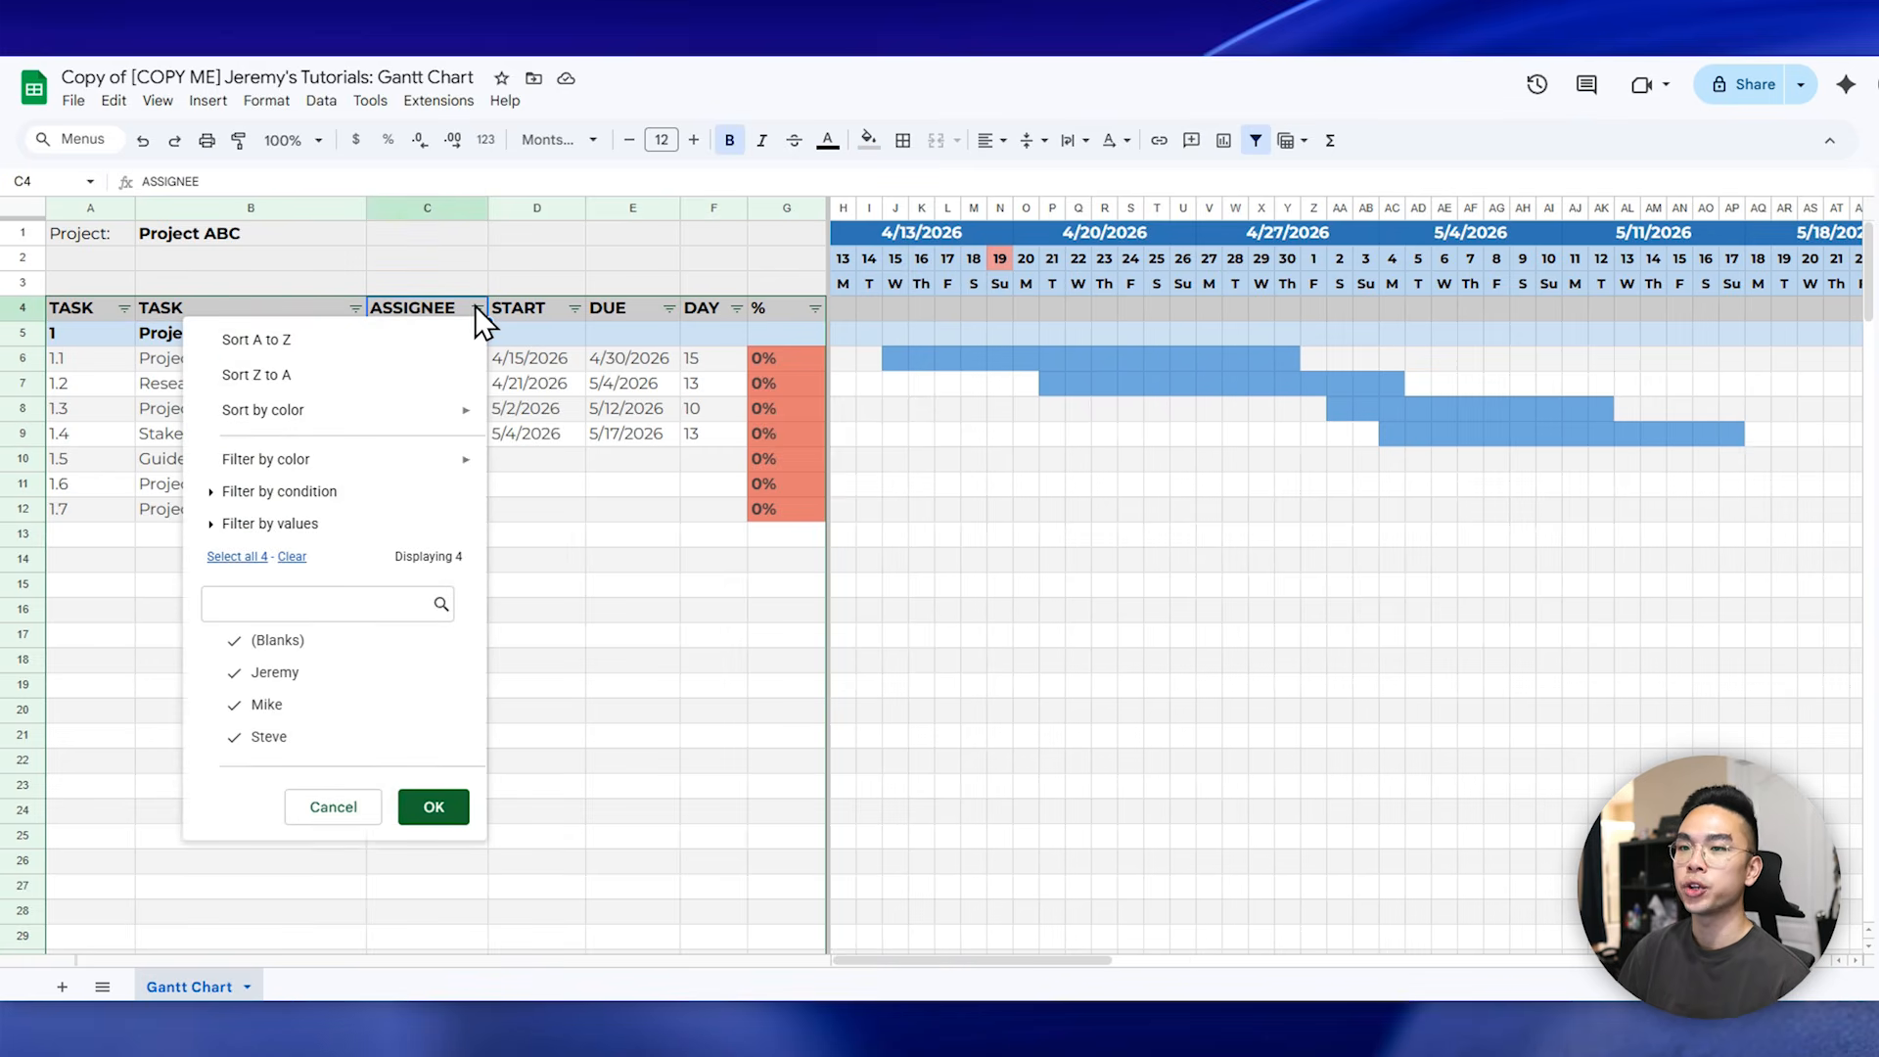
{"action": "left_click", "coordinate": [285, 710]}
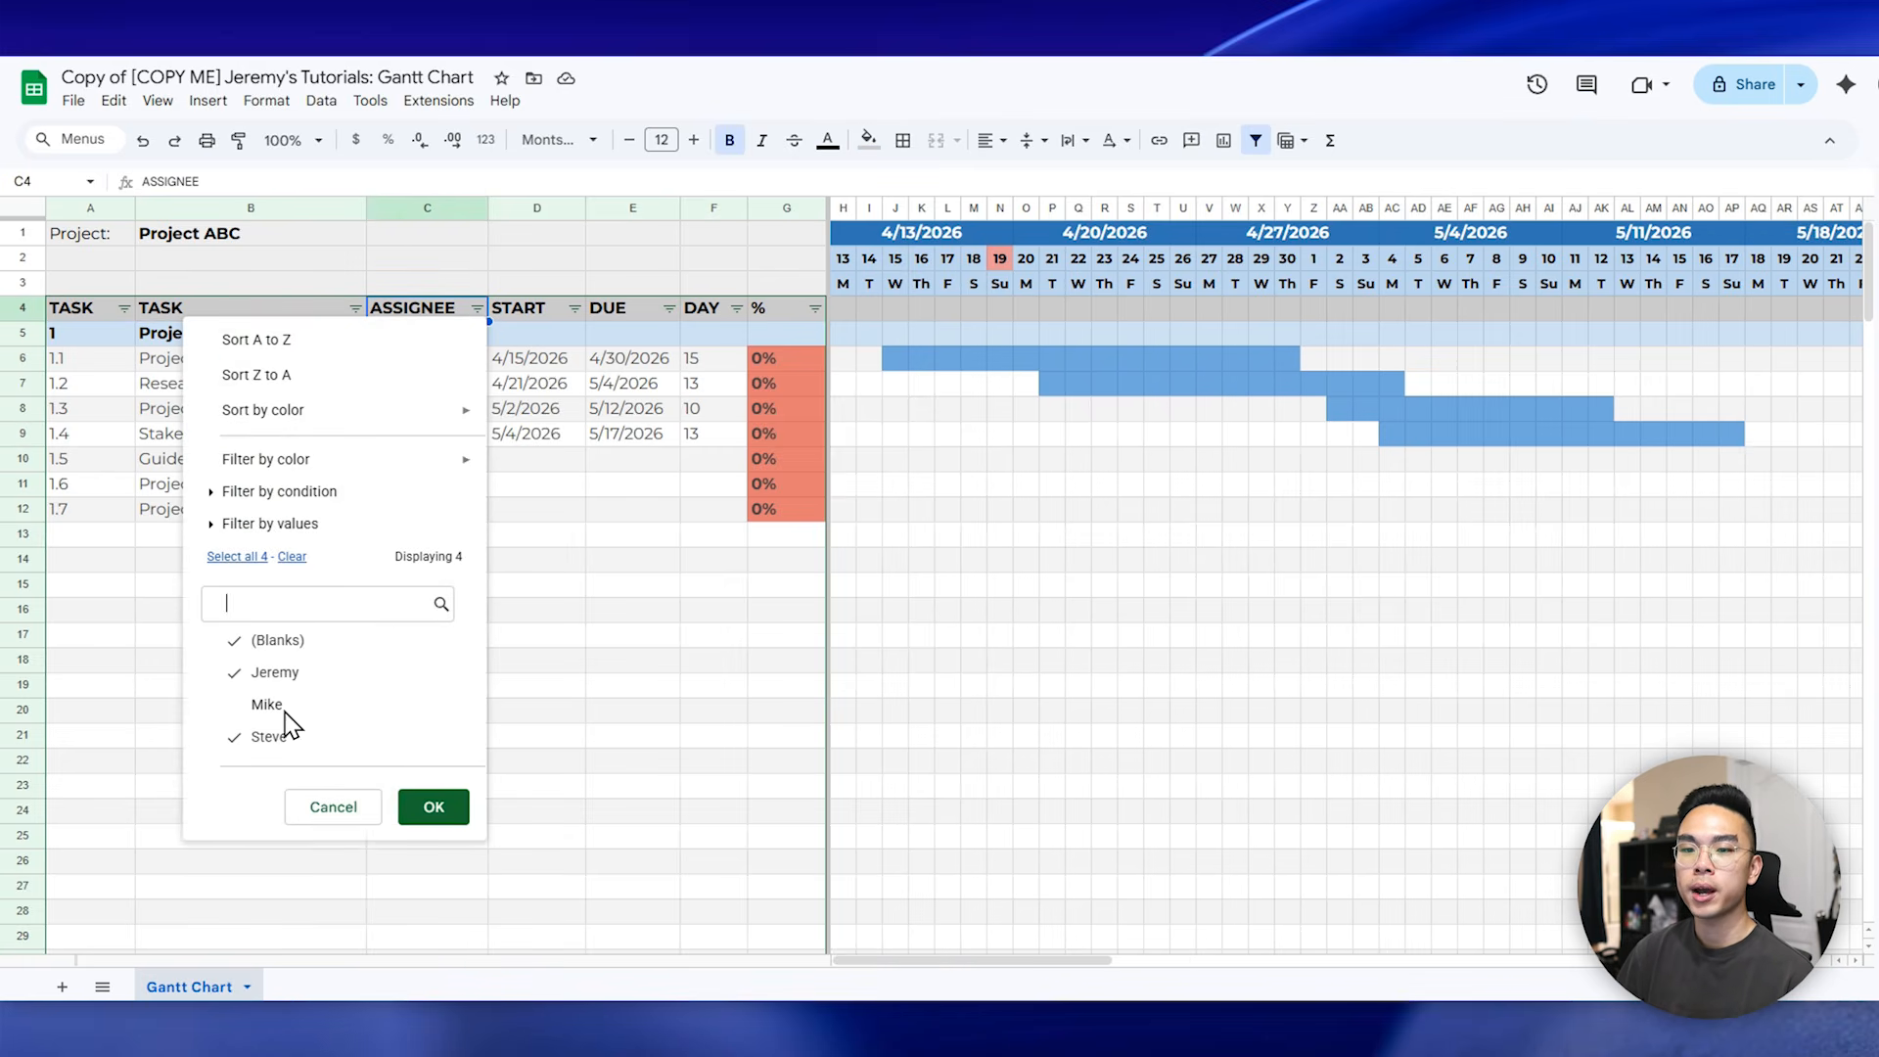
{"action": "left_click", "coordinate": [286, 744]}
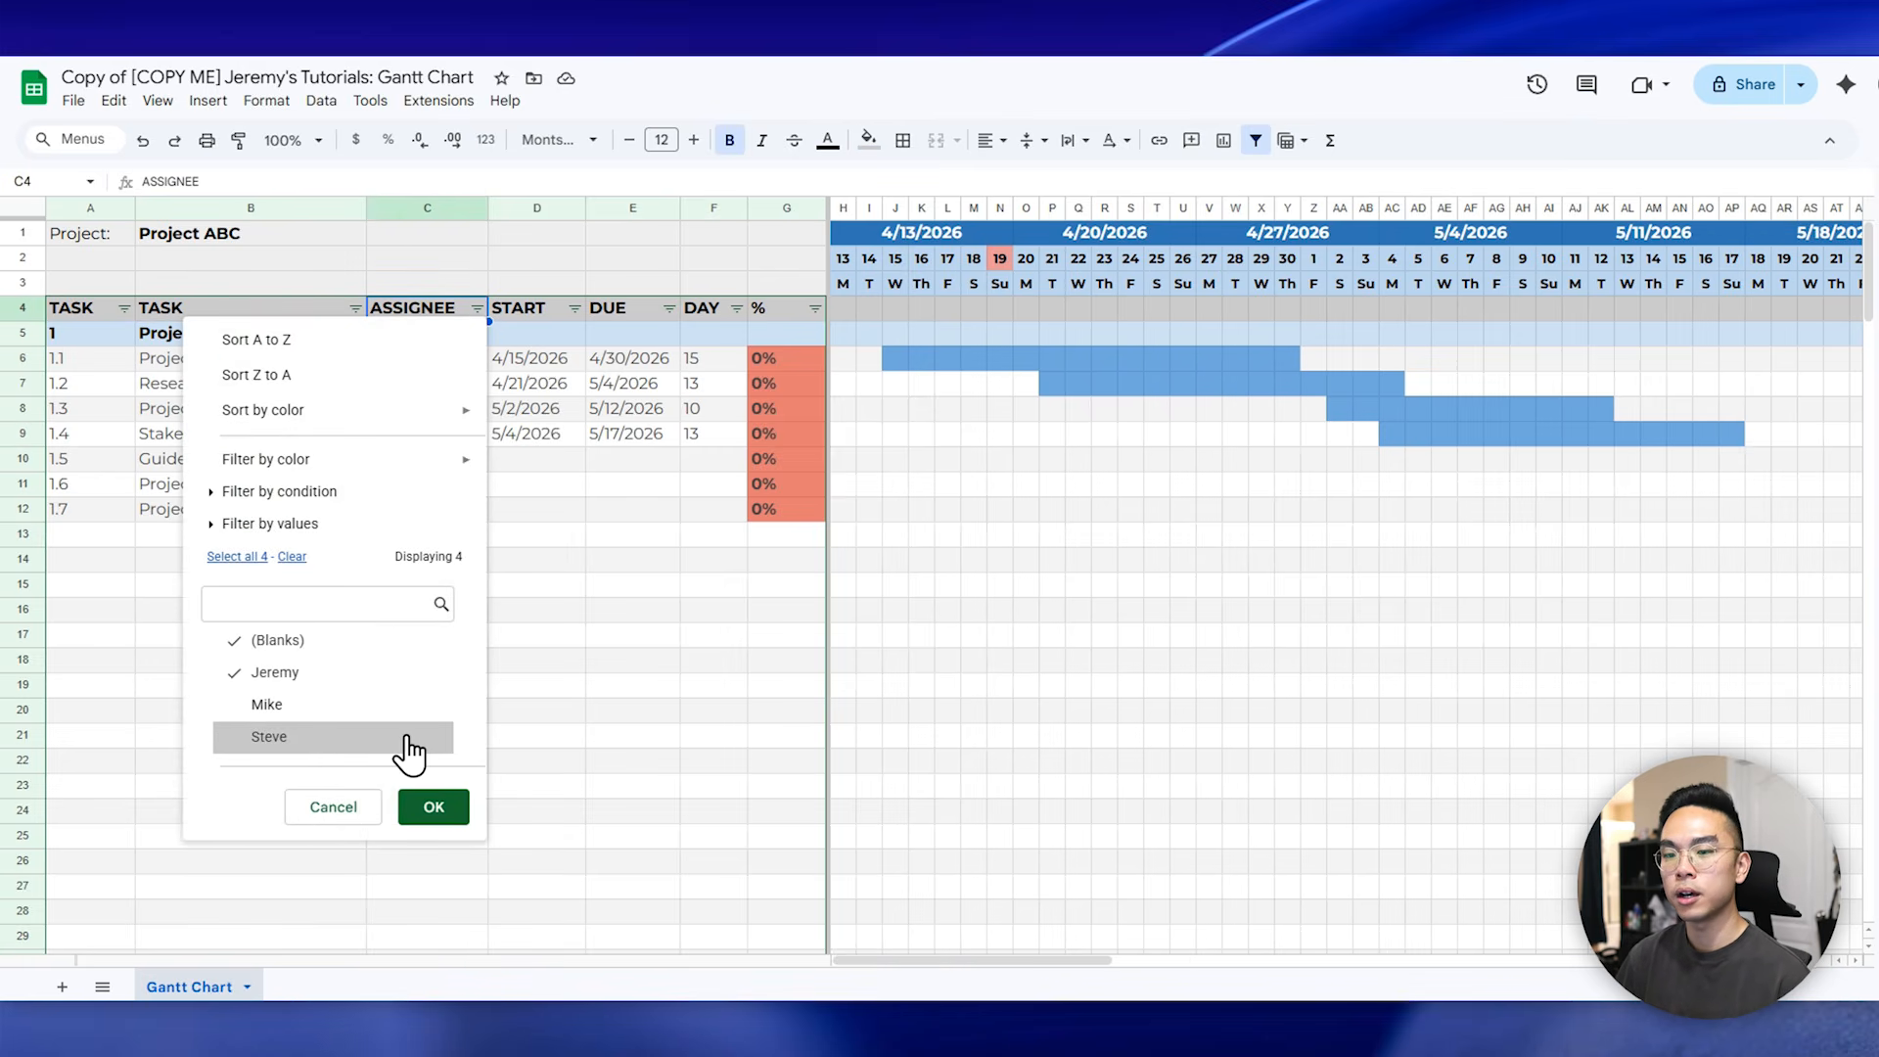
{"action": "left_click", "coordinate": [450, 815]}
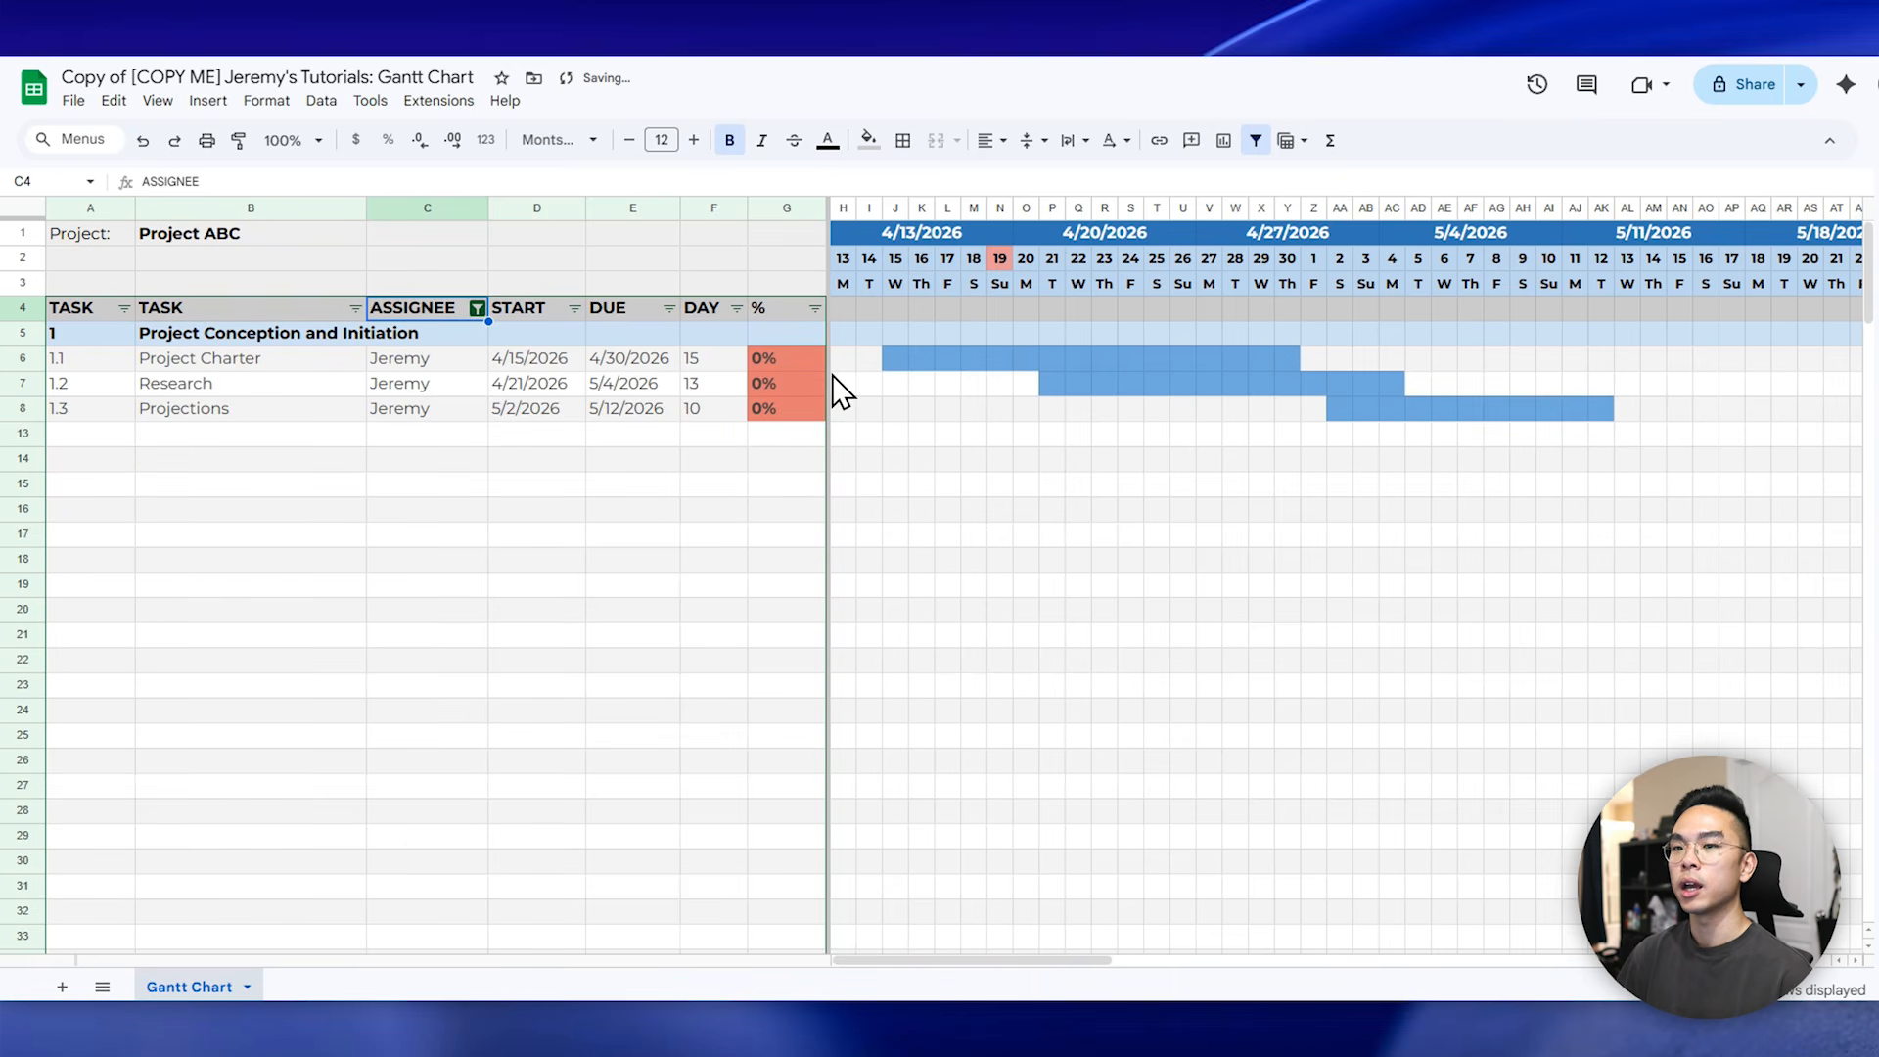
{"action": "left_click", "coordinate": [447, 372]}
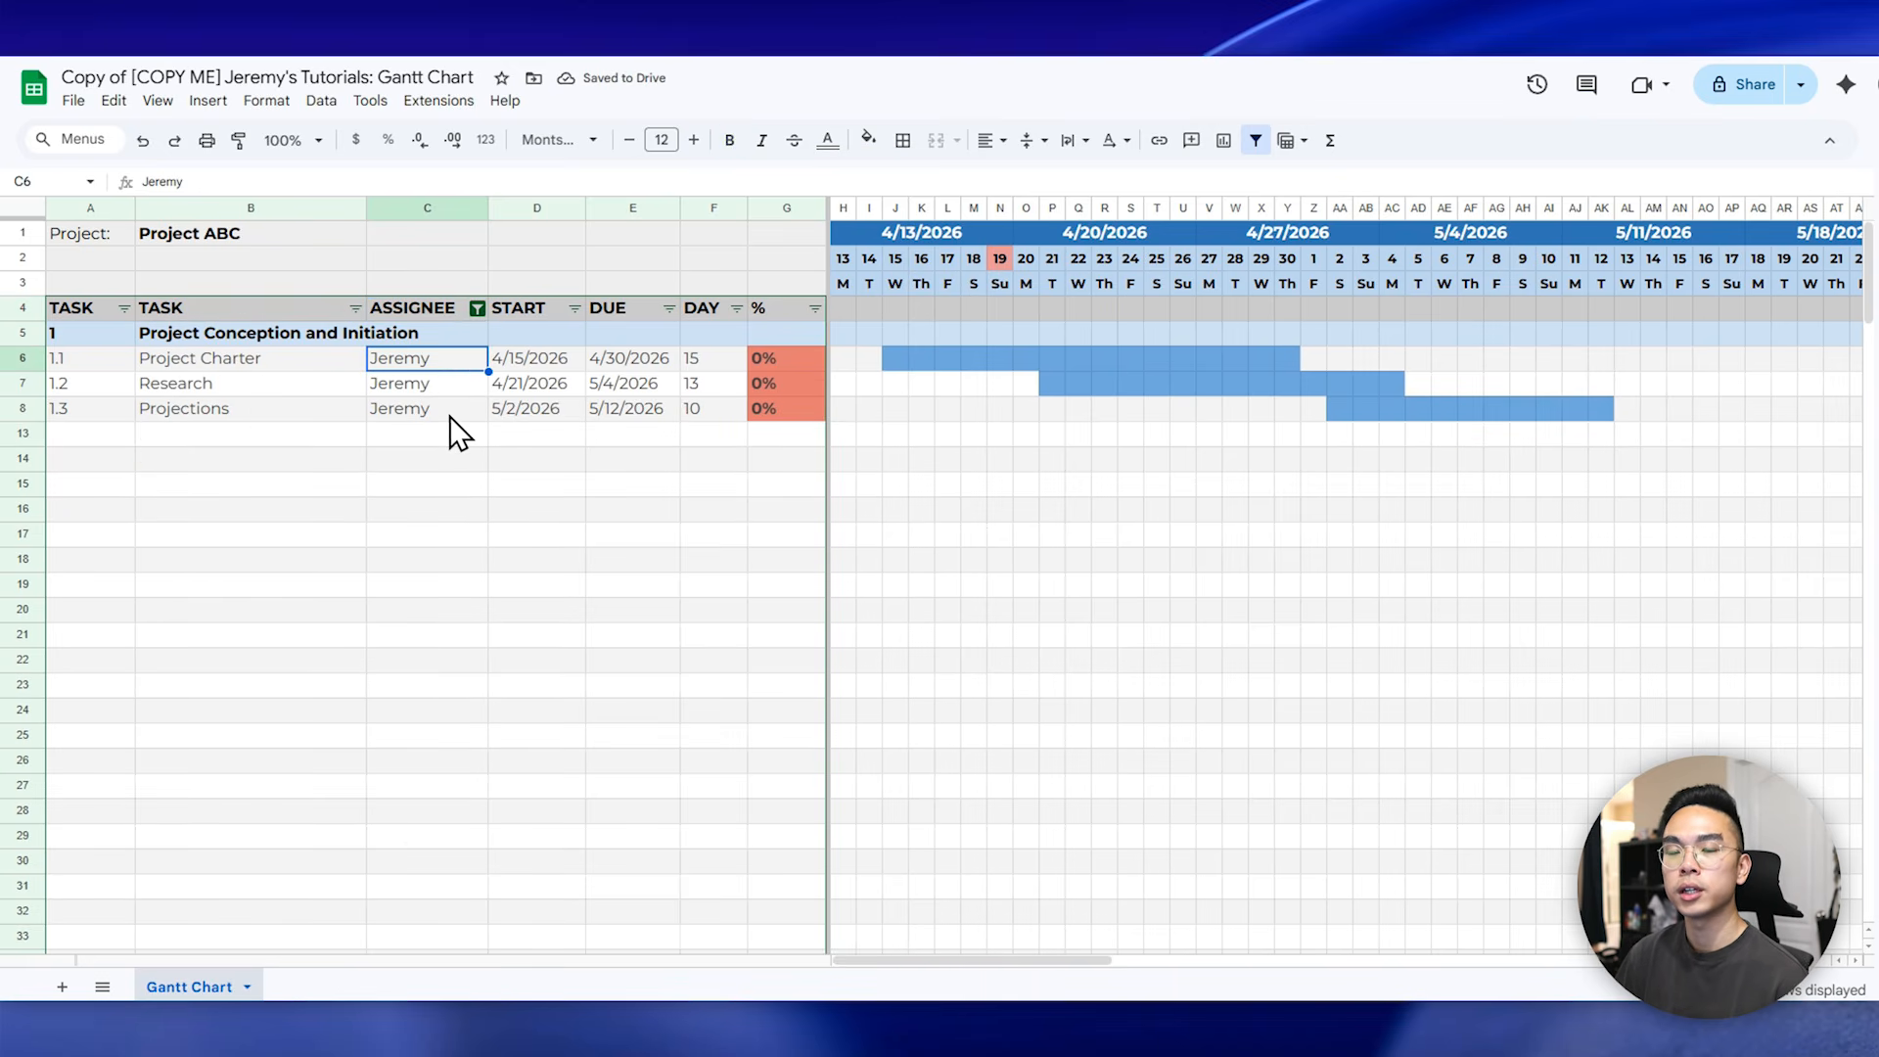
- Switch the ASSIGNEE filter to the person assigned to Stakeholders and Guidelines, keeping blank rows
{"action": "left_click", "coordinate": [476, 308]}
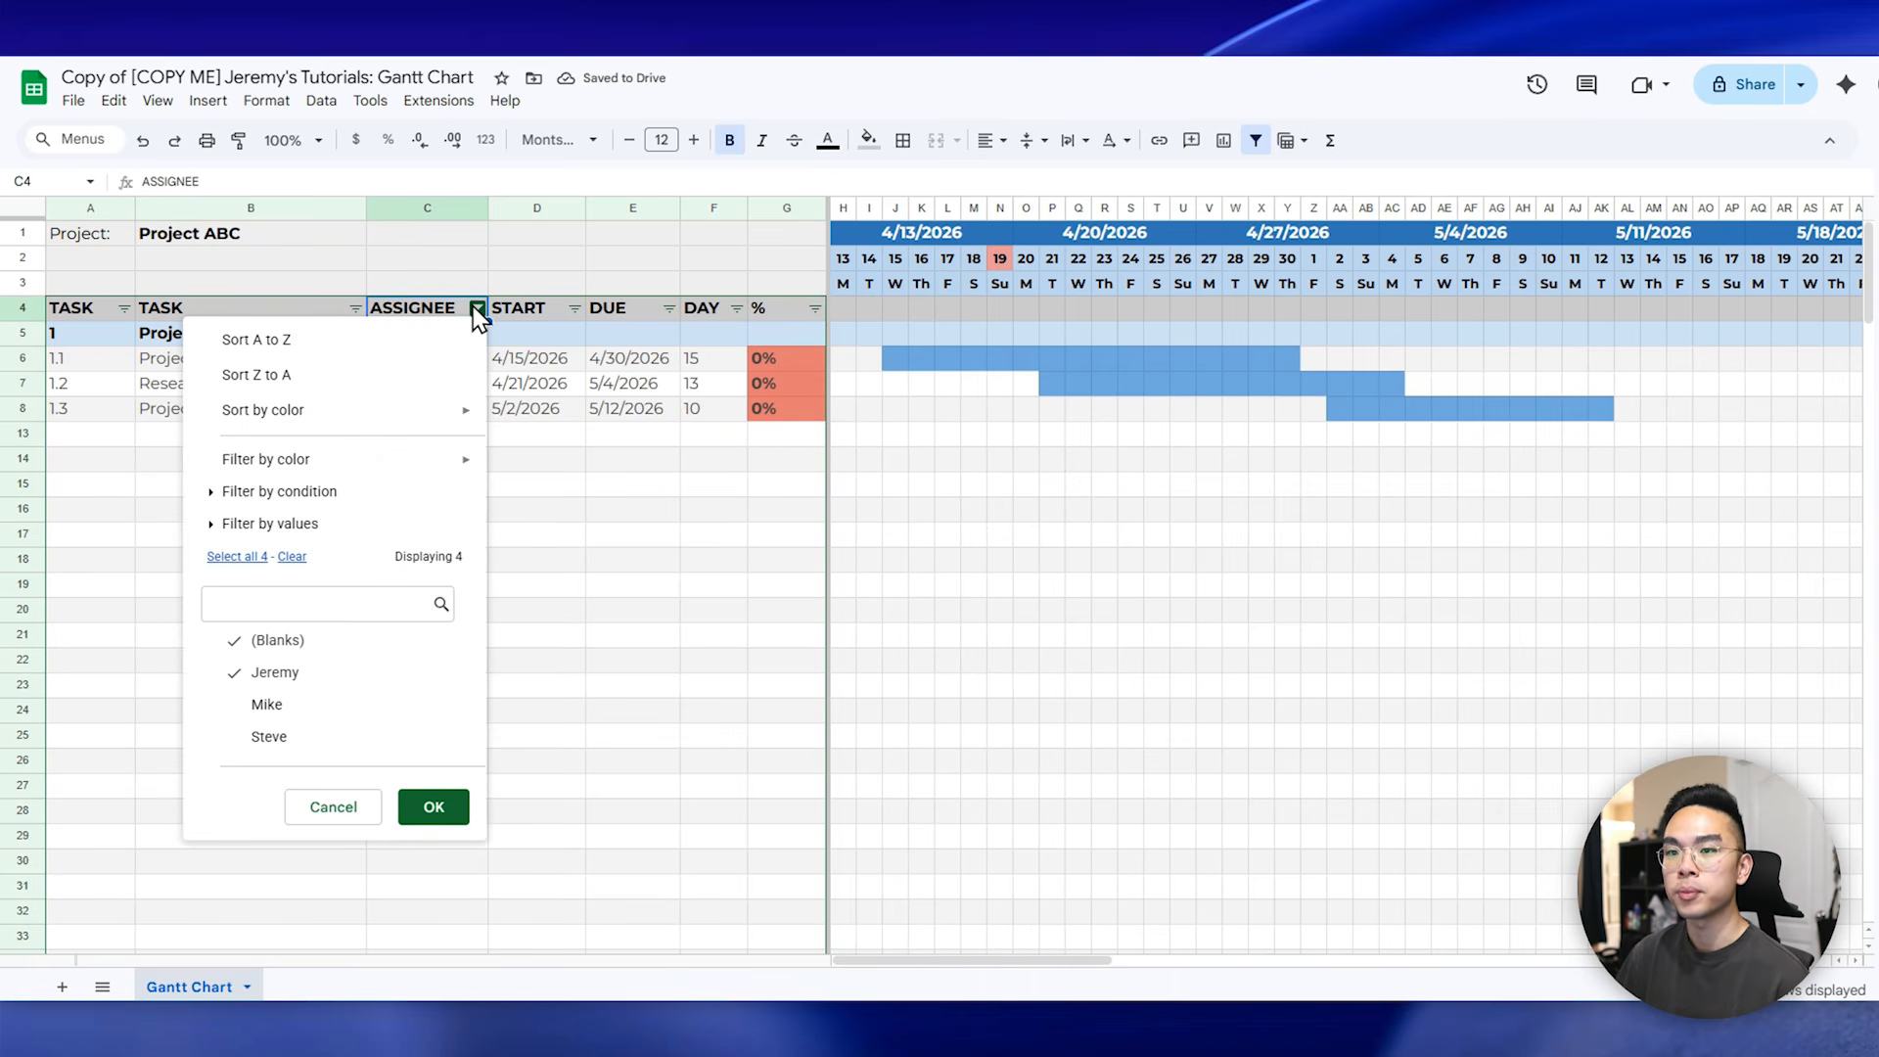
{"action": "left_click", "coordinate": [372, 705]}
{"action": "left_click", "coordinate": [357, 729]}
{"action": "left_click", "coordinate": [342, 672]}
{"action": "left_click", "coordinate": [358, 736]}
{"action": "left_click", "coordinate": [428, 812]}
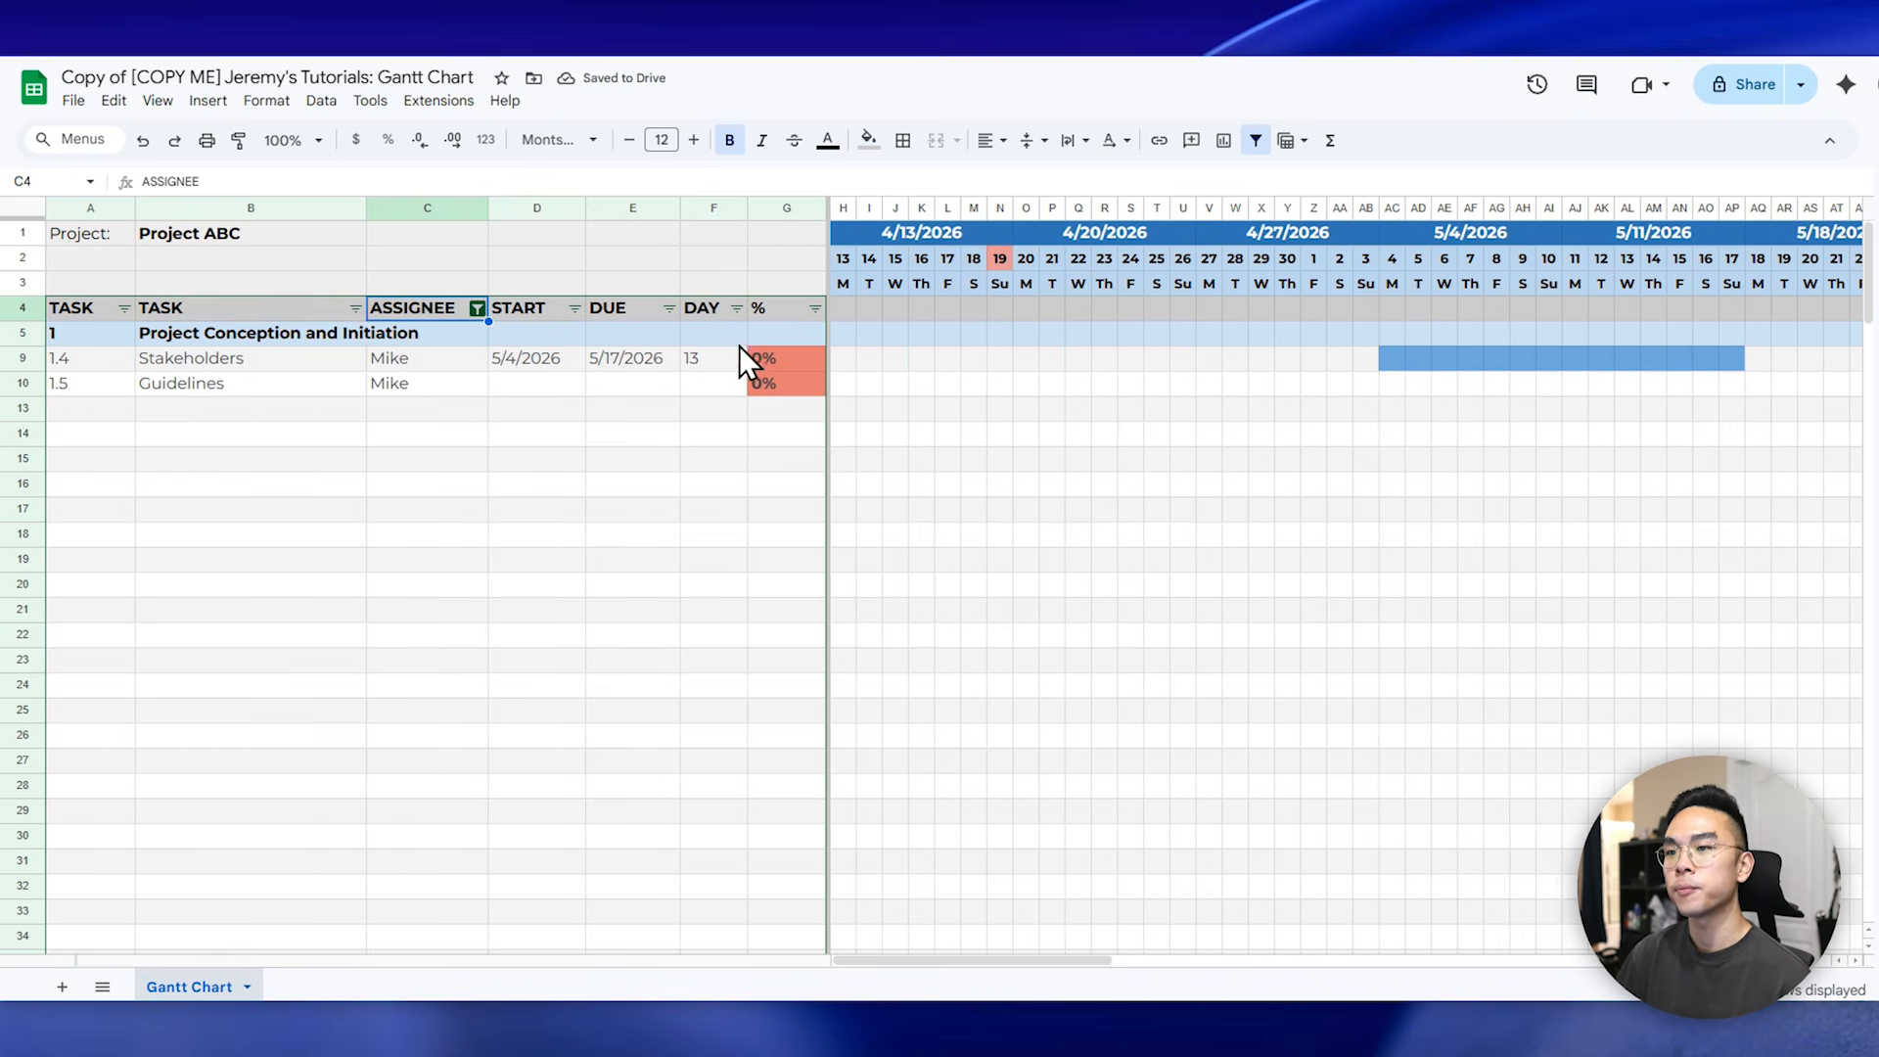
- Include every assignee in the ASSIGNEE filter again
{"action": "left_click", "coordinate": [477, 308]}
{"action": "left_click", "coordinate": [352, 705]}
{"action": "left_click", "coordinate": [352, 737]}
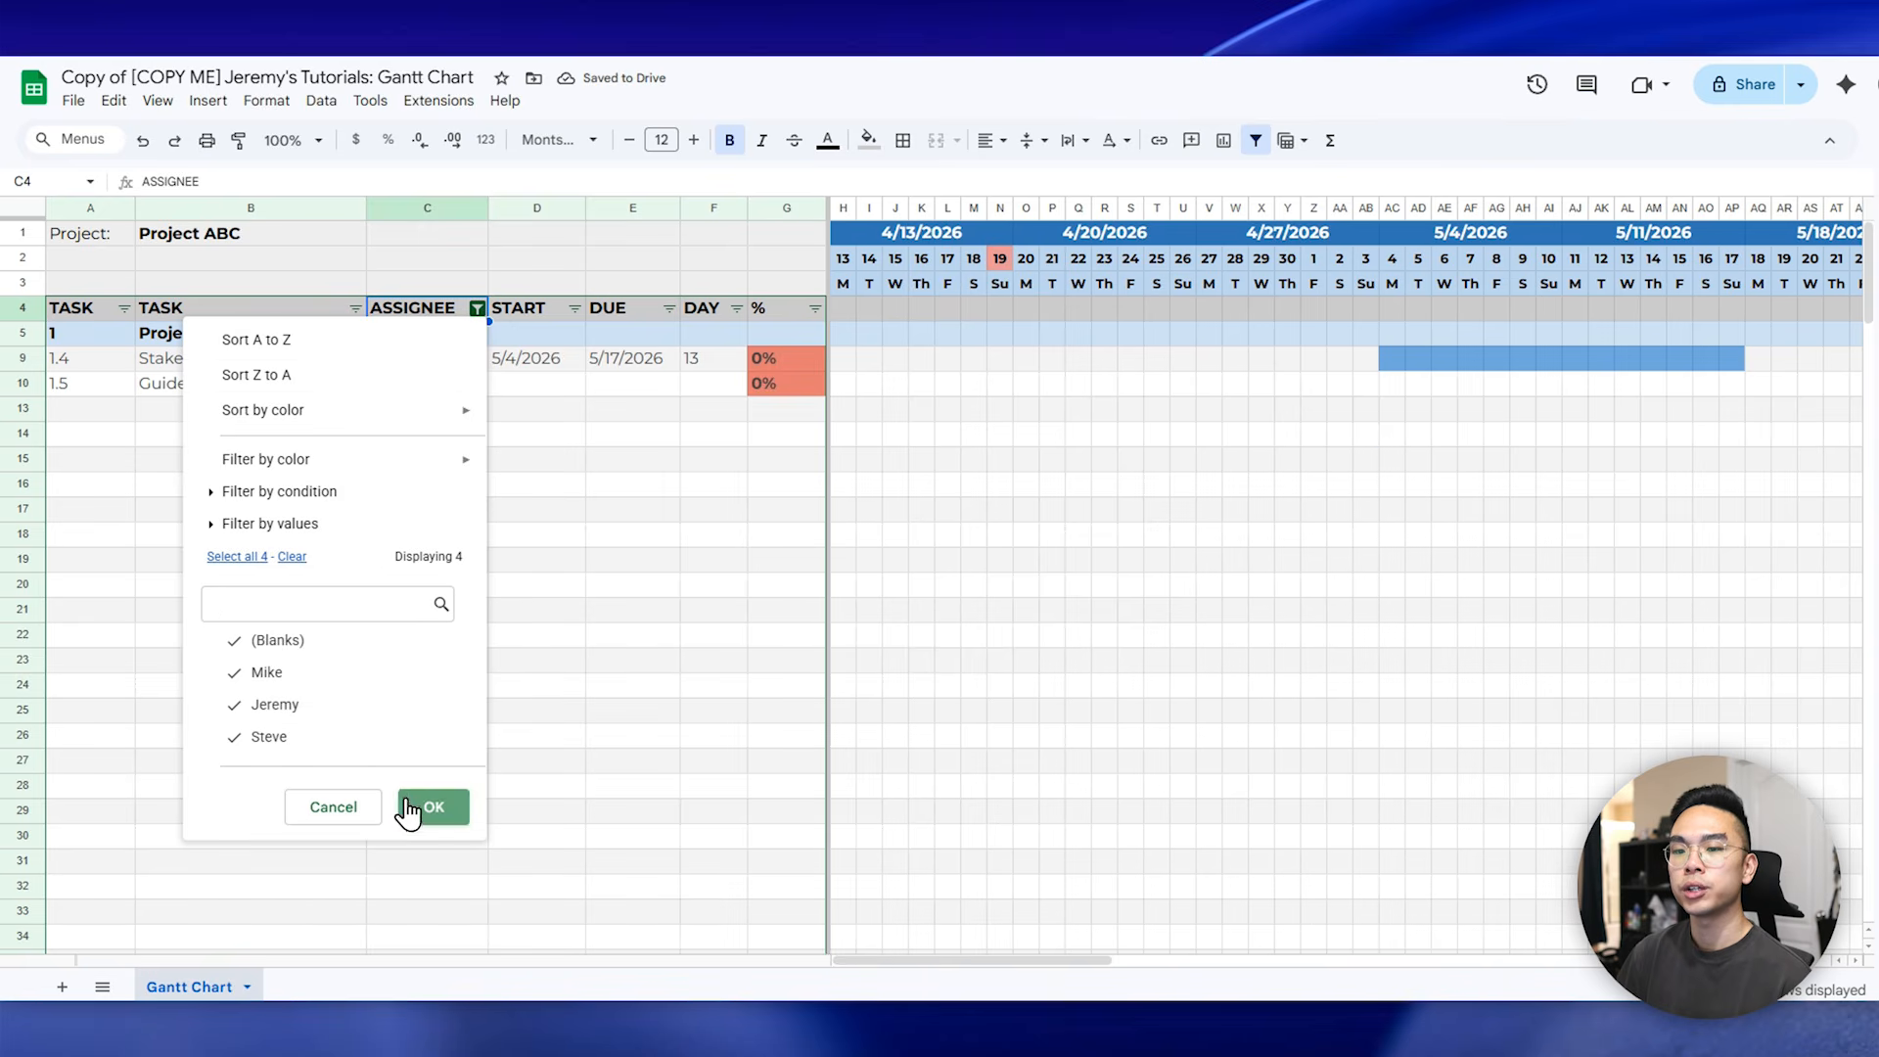
{"action": "left_click", "coordinate": [411, 806]}
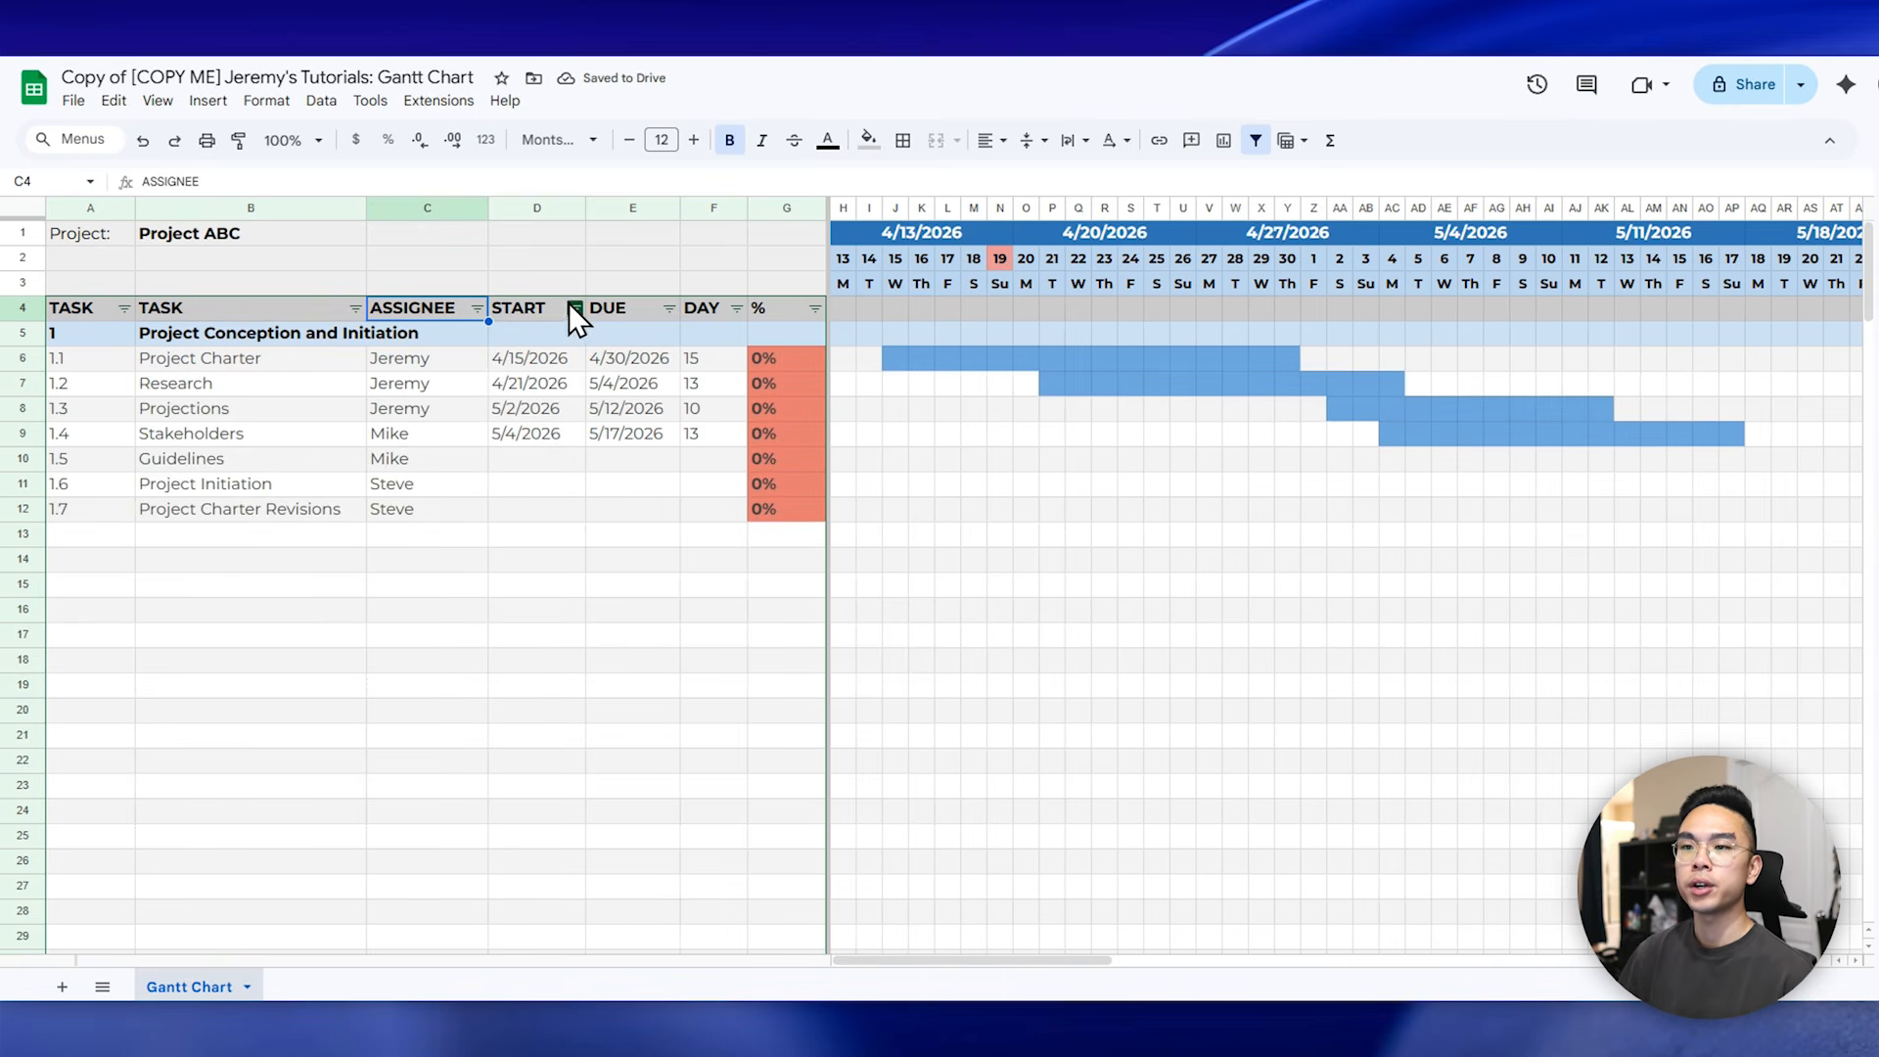
- Sort the task table by the DAYS column from A to Z
{"action": "left_click", "coordinate": [736, 308]}
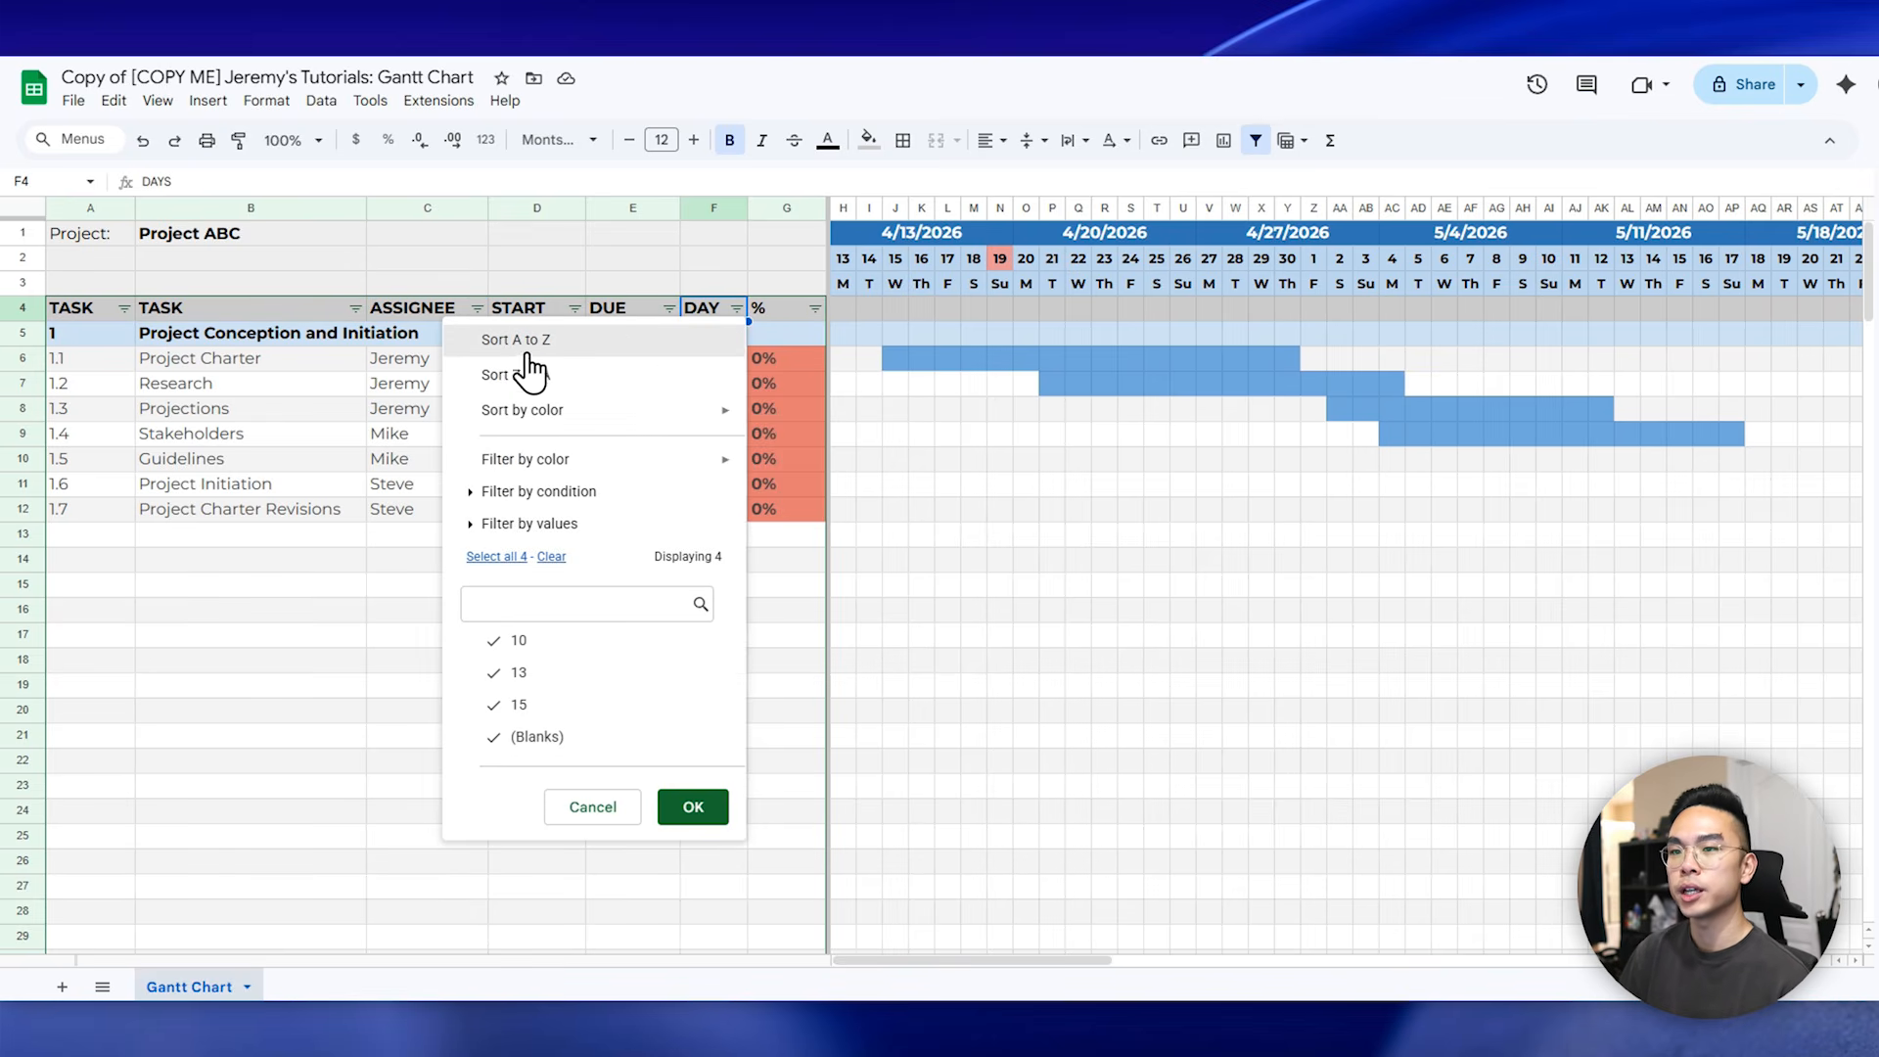
{"action": "left_click", "coordinate": [509, 342]}
{"action": "left_click", "coordinate": [718, 337]}
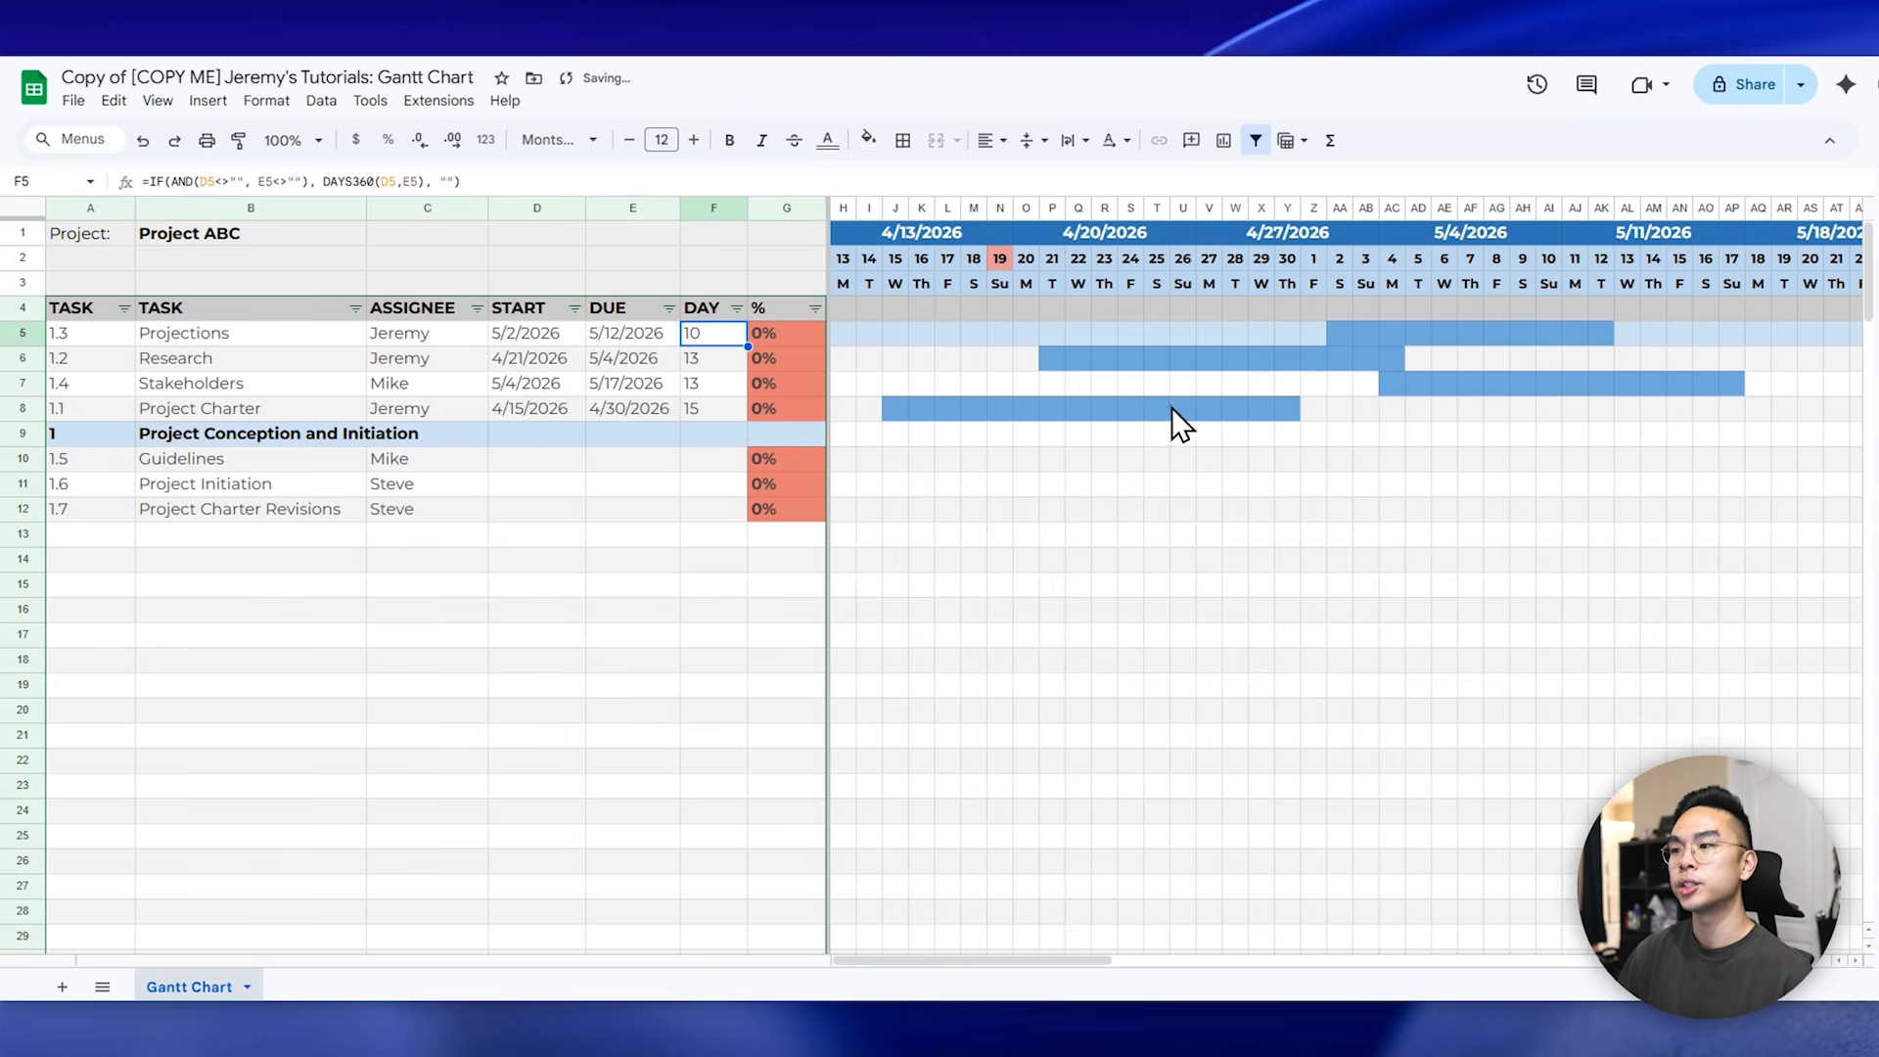
- Sort the task table by the TASK ID column from A to Z
{"action": "left_click", "coordinate": [737, 307]}
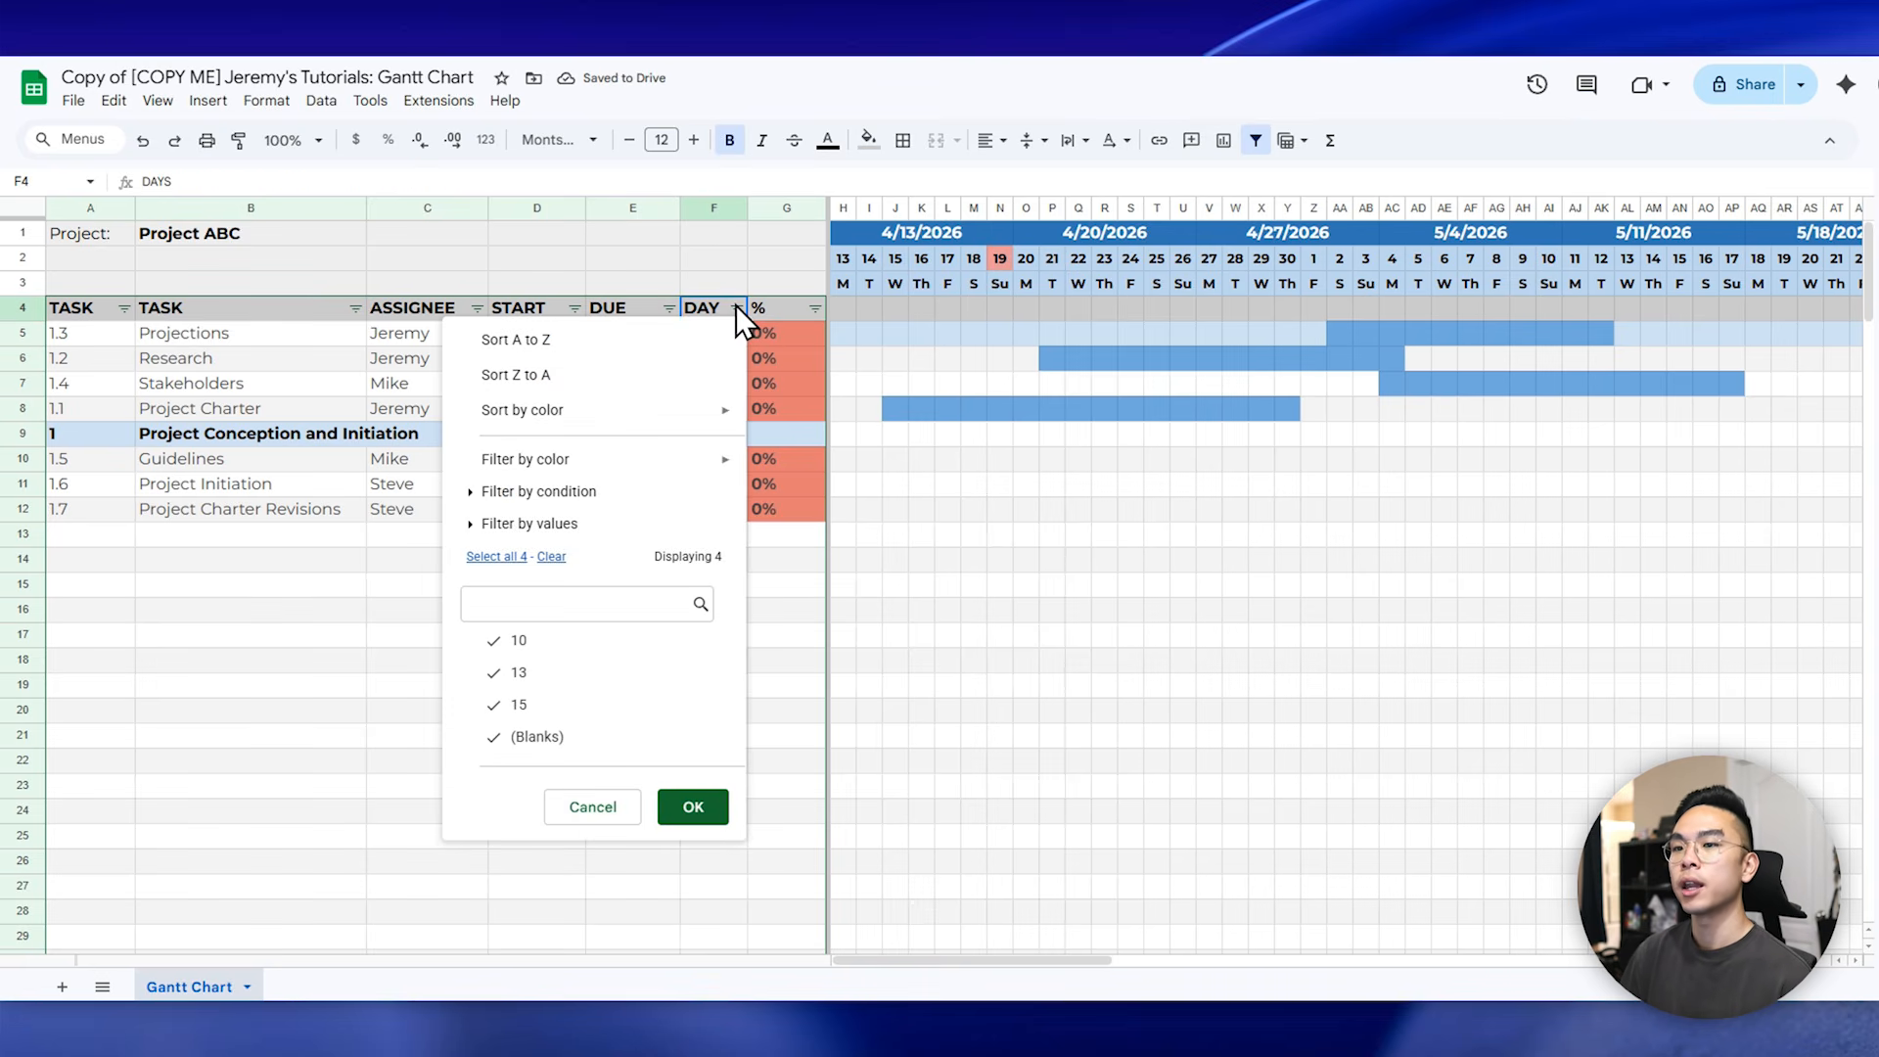
{"action": "left_click", "coordinate": [124, 307]}
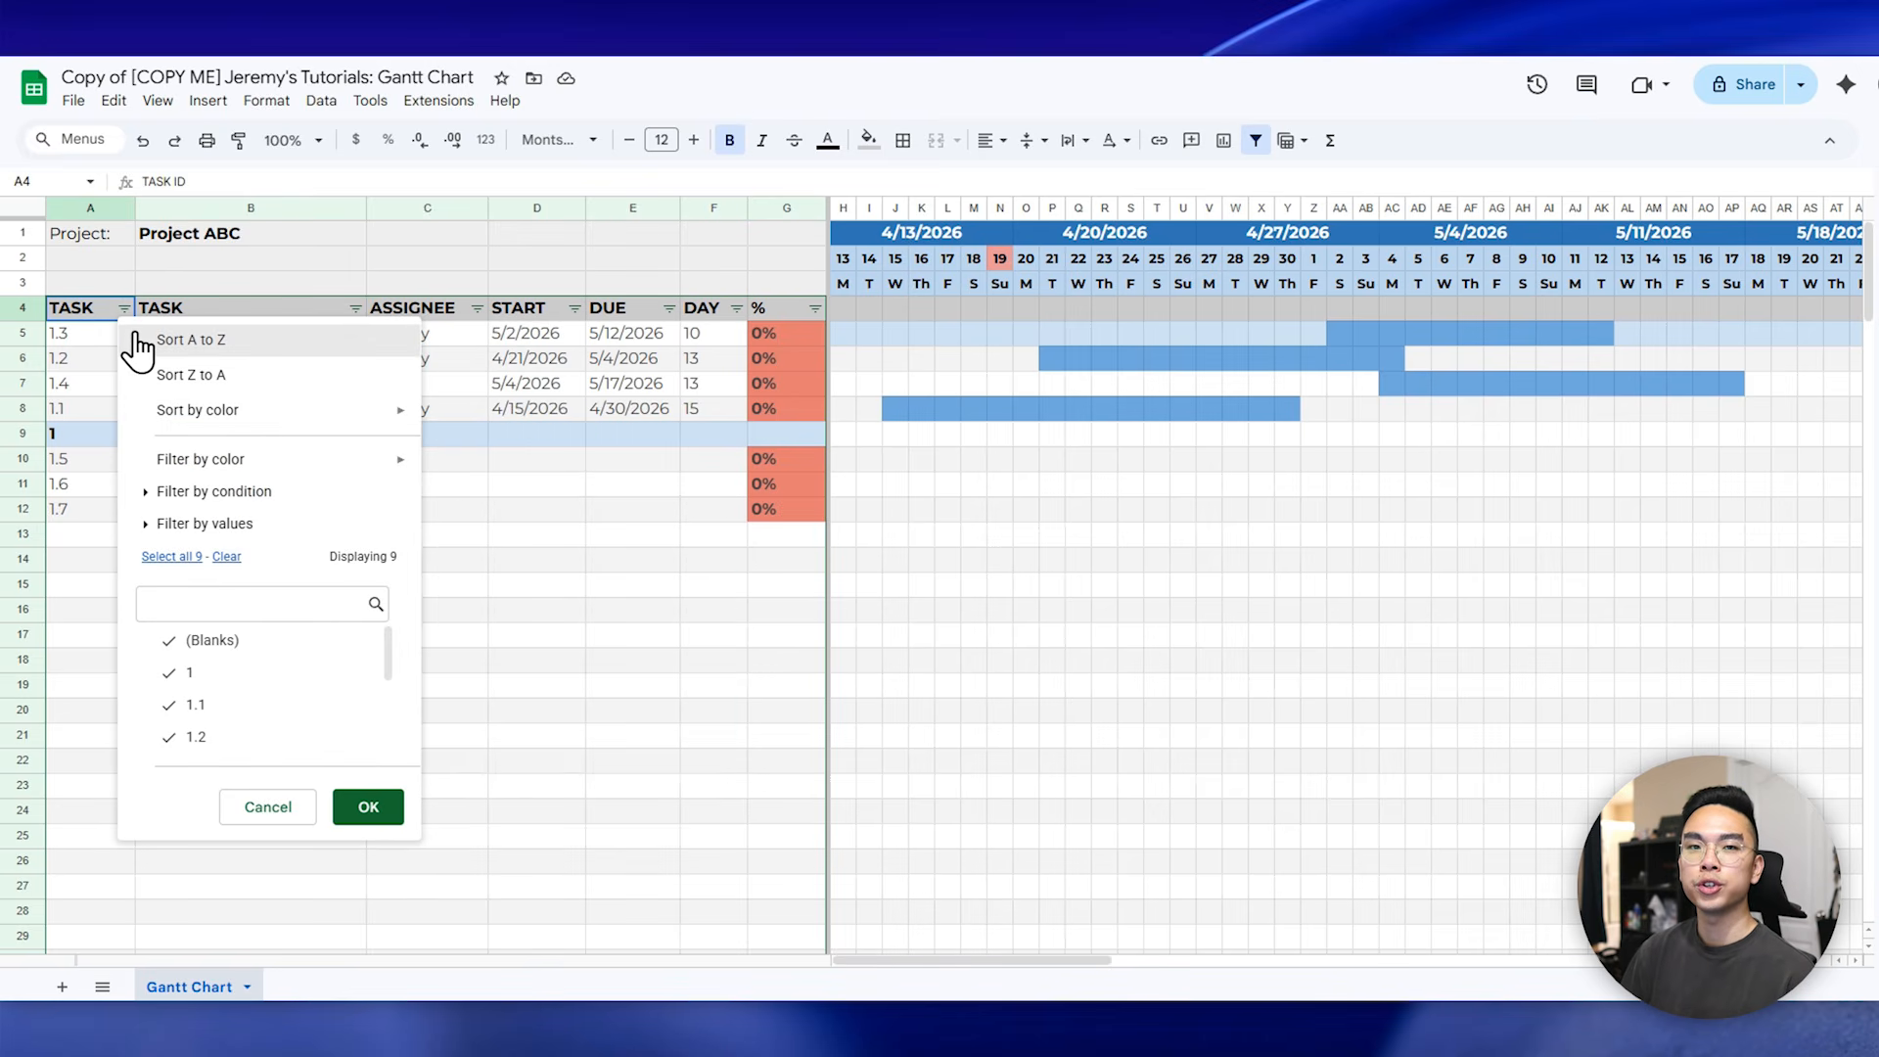
{"action": "left_click", "coordinate": [152, 341]}
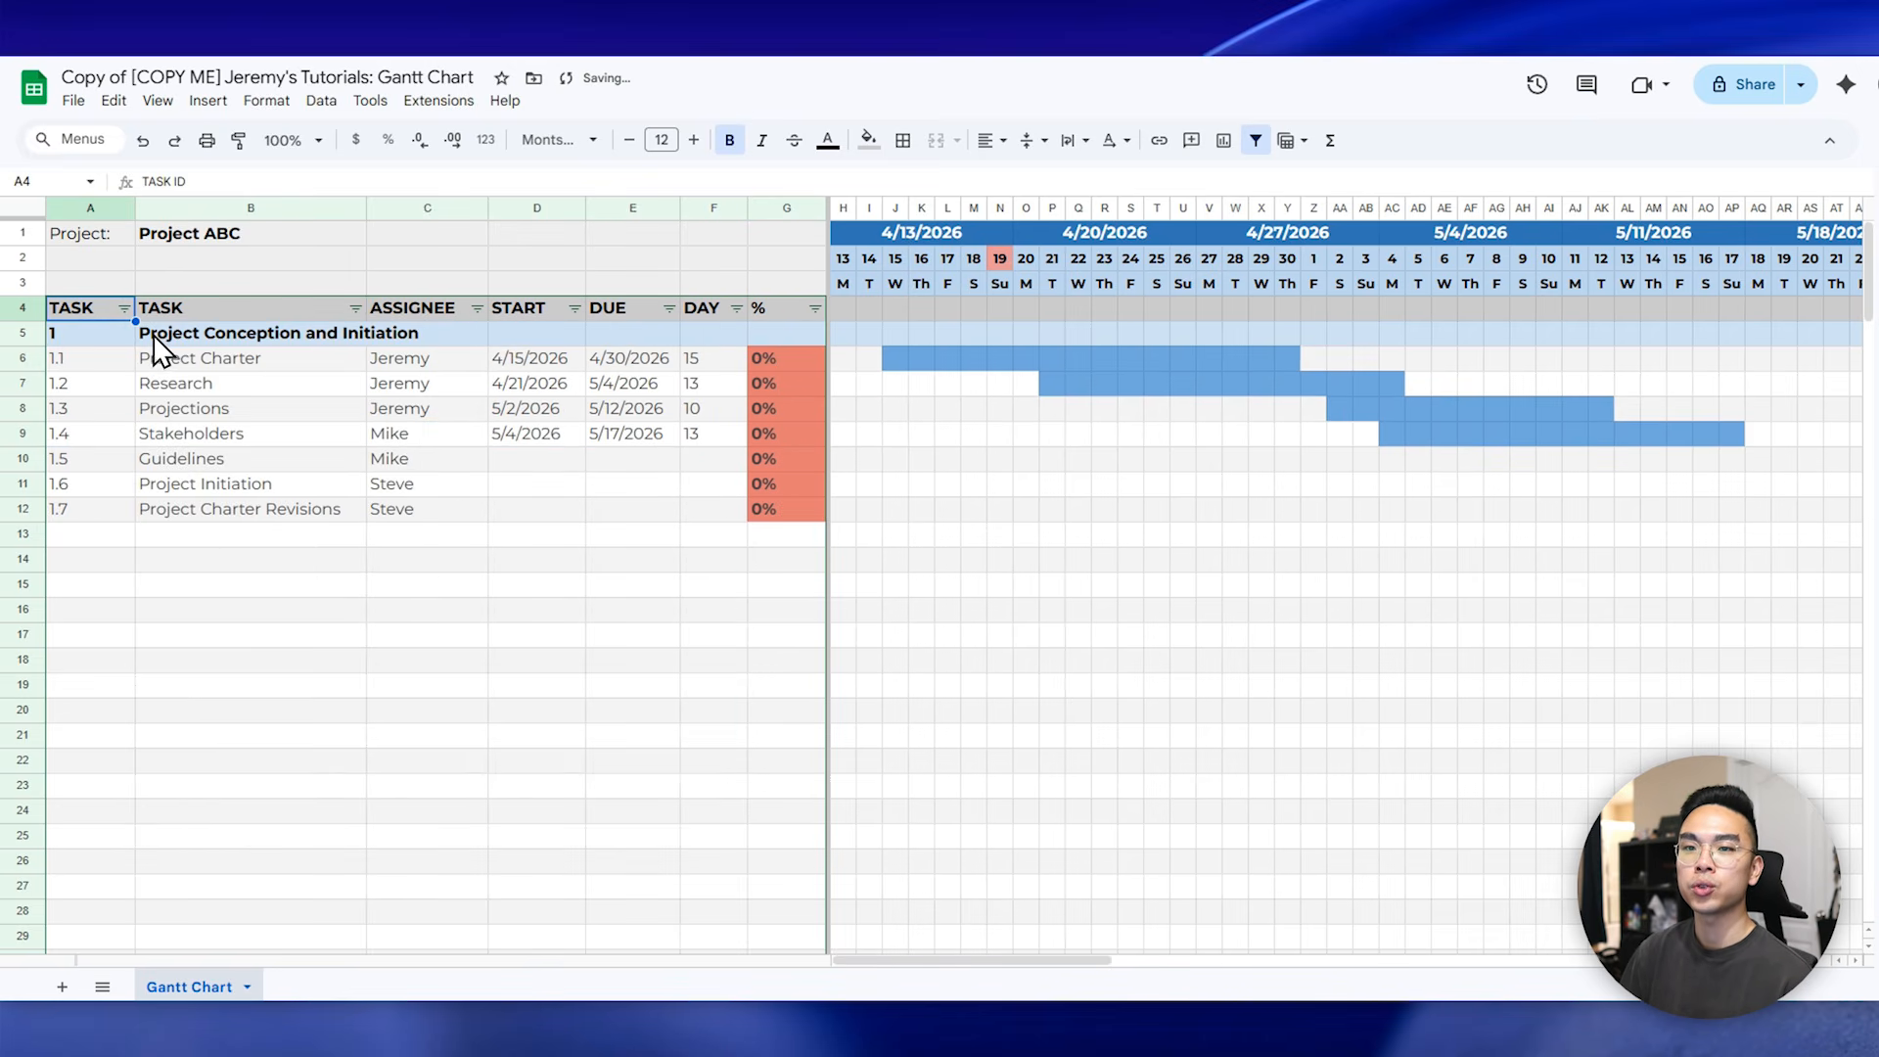
- Remove the filter from the task table
{"action": "left_click", "coordinate": [108, 337]}
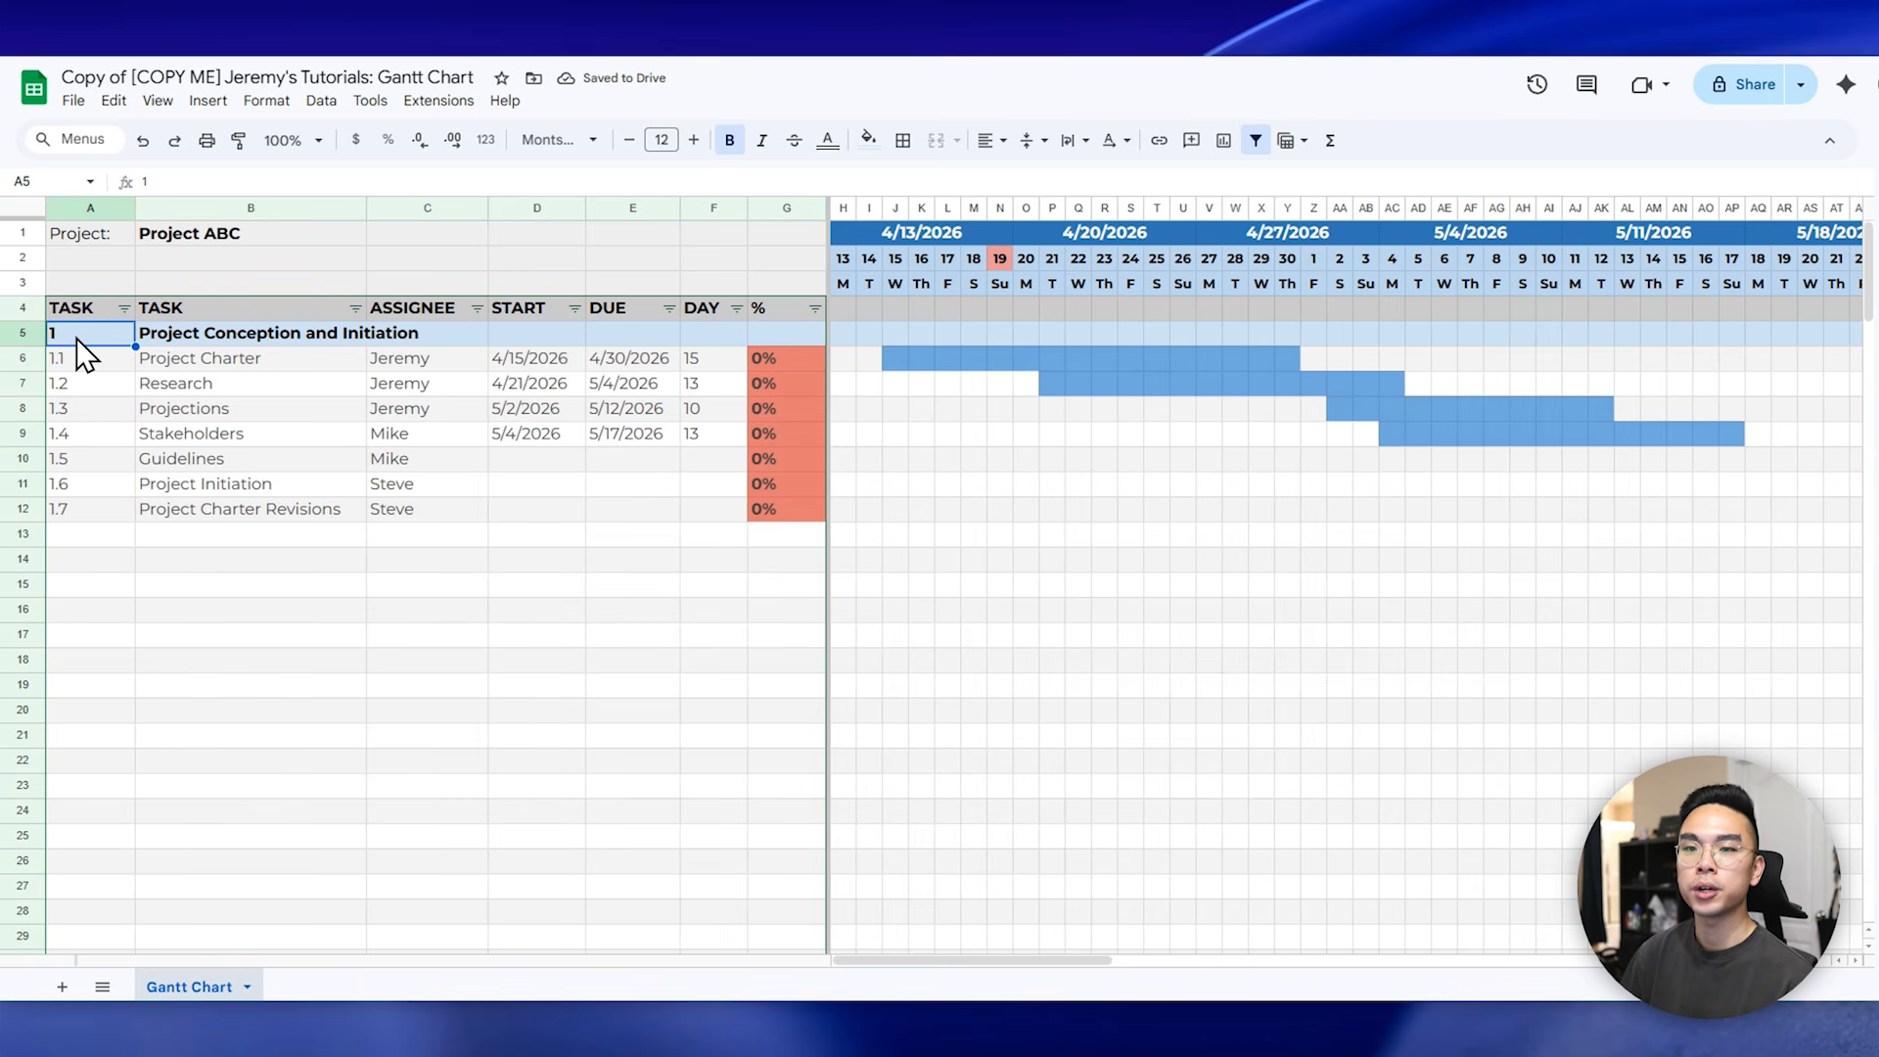
{"action": "left_click", "coordinate": [320, 101]}
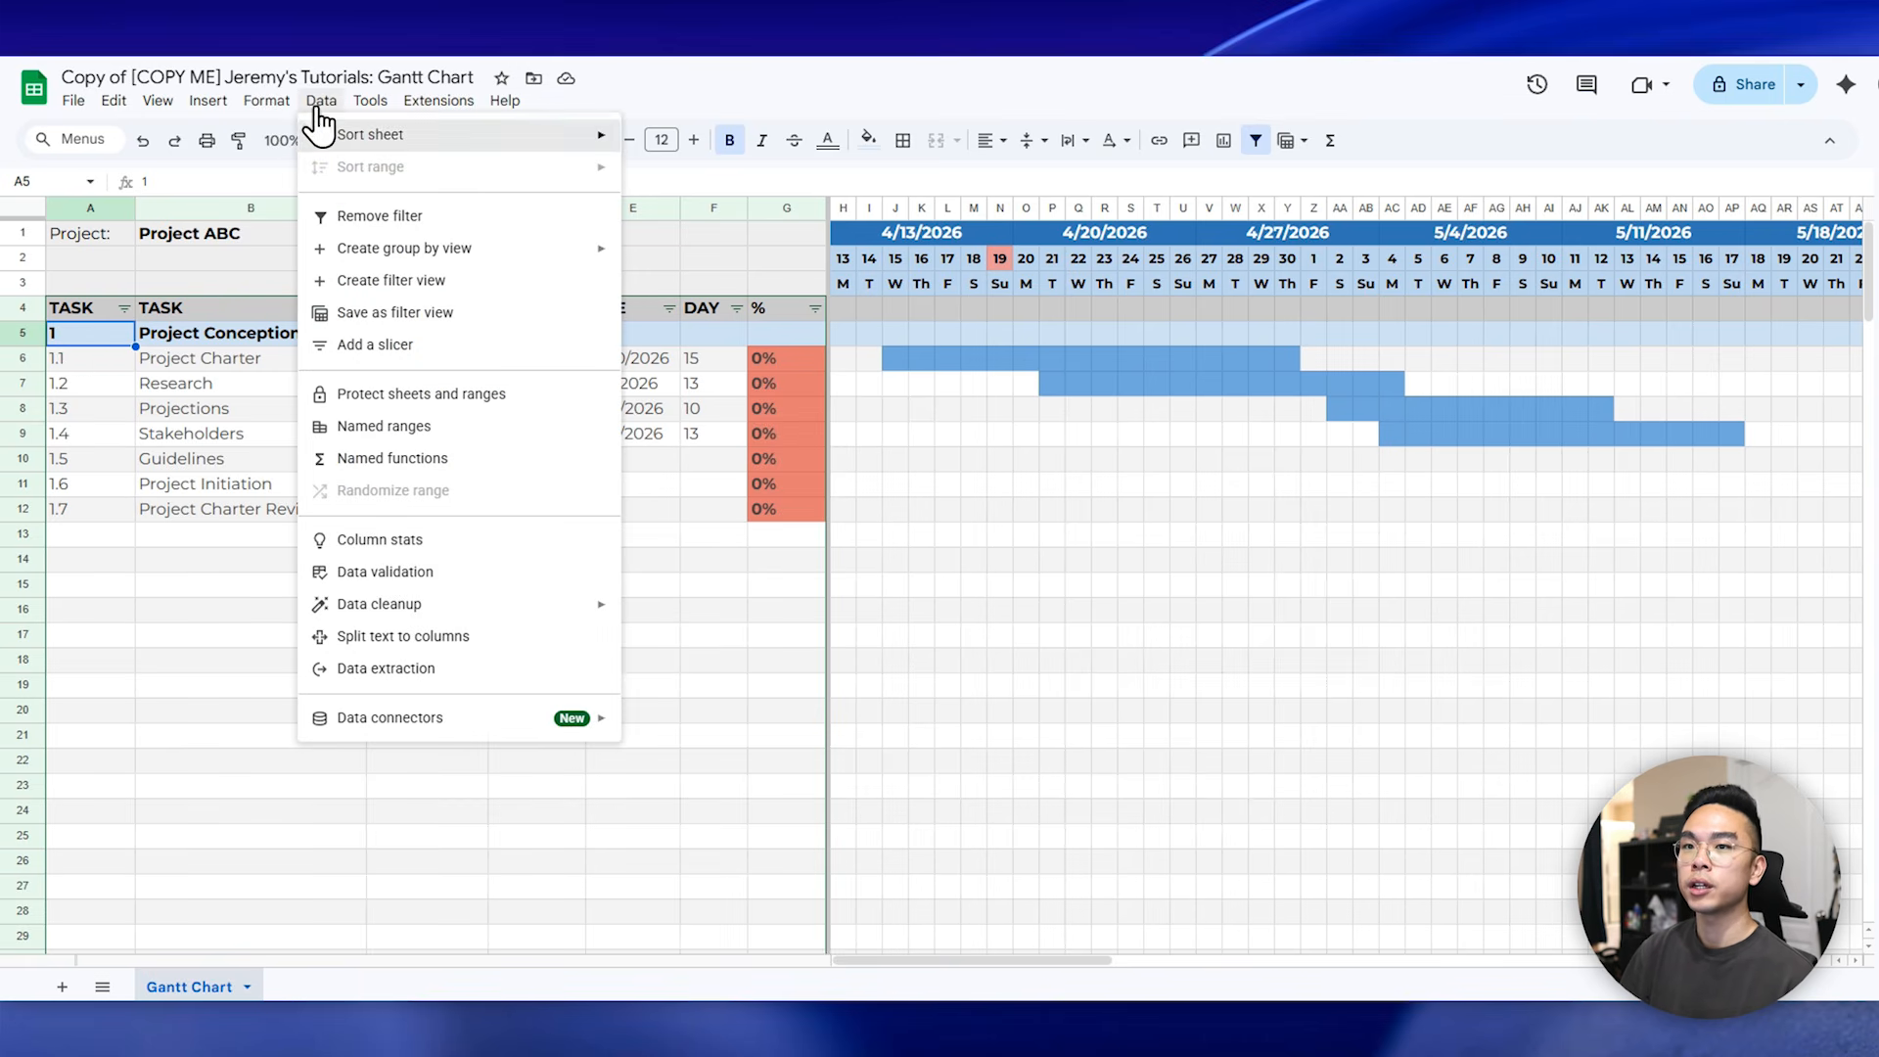
{"action": "left_click", "coordinate": [372, 215]}
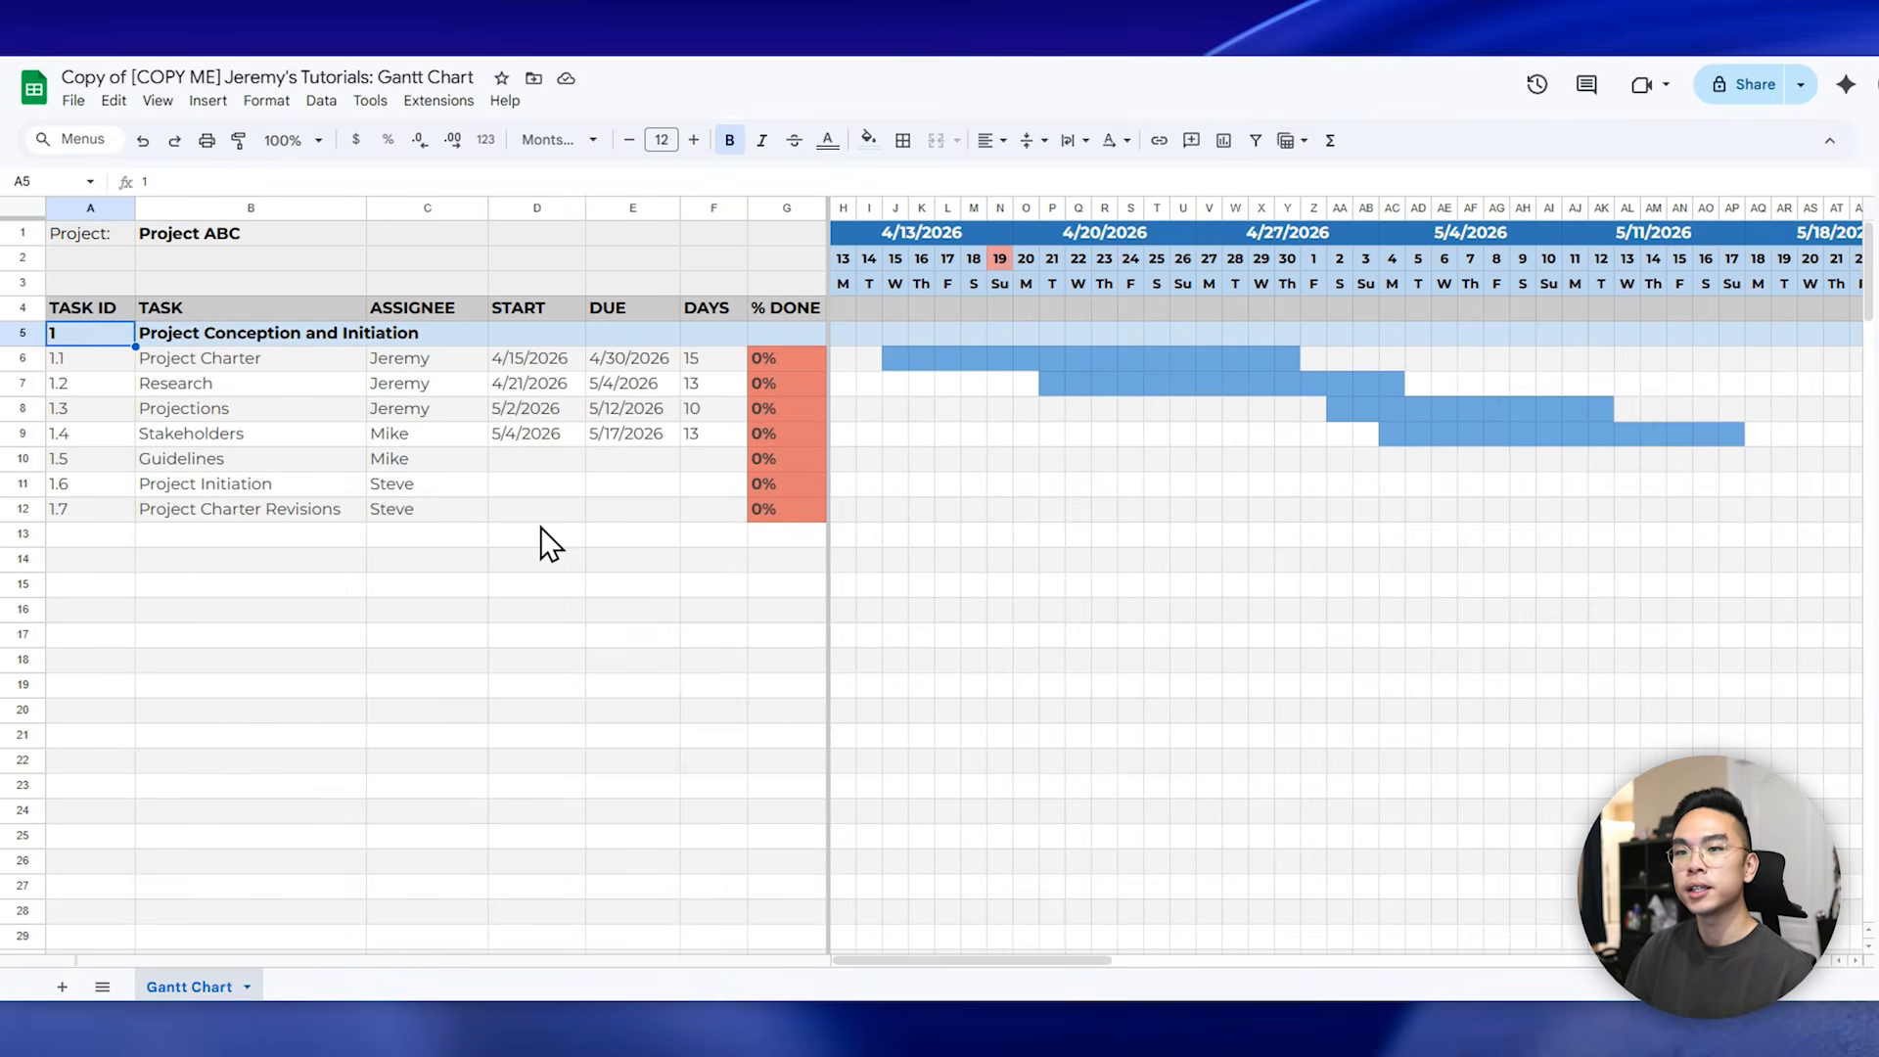
- Copy the Project Conception and Initiation heading row into row 13, directly below task 1.7
{"action": "left_click", "coordinate": [23, 333]}
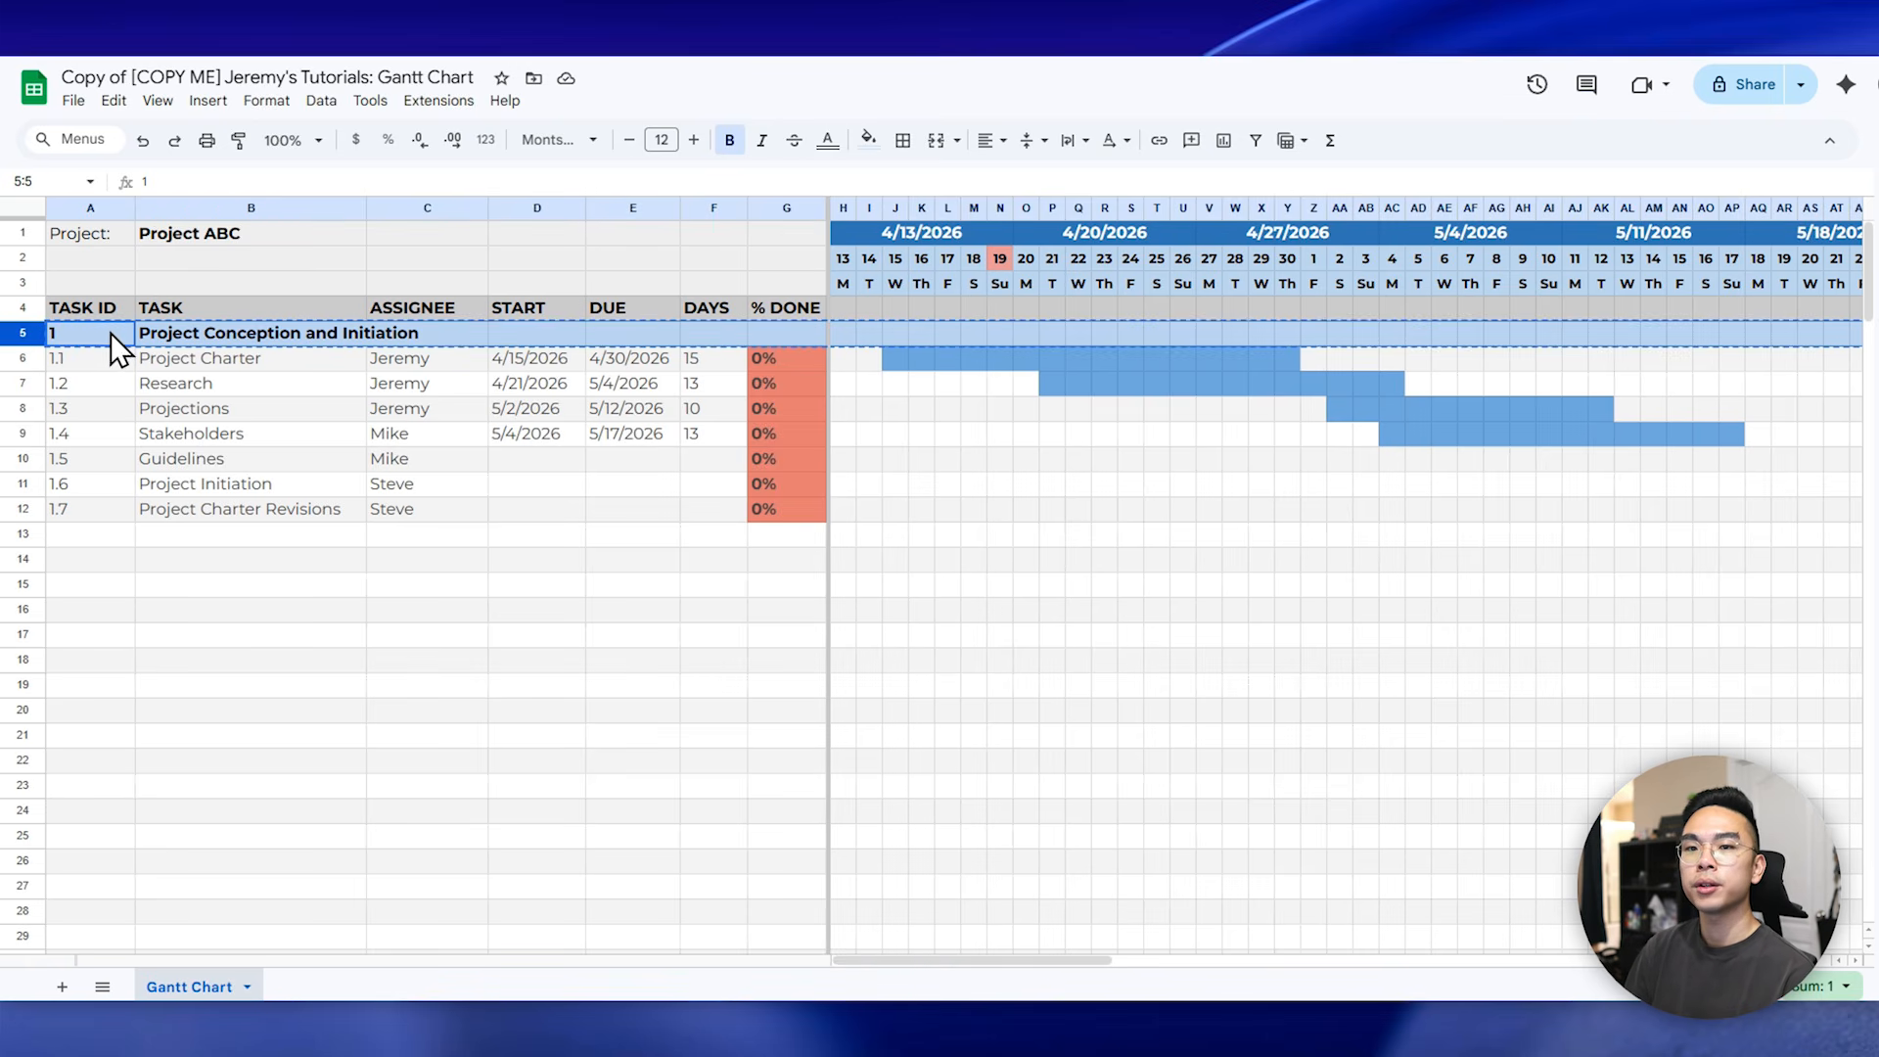
{"action": "left_click", "coordinate": [30, 333]}
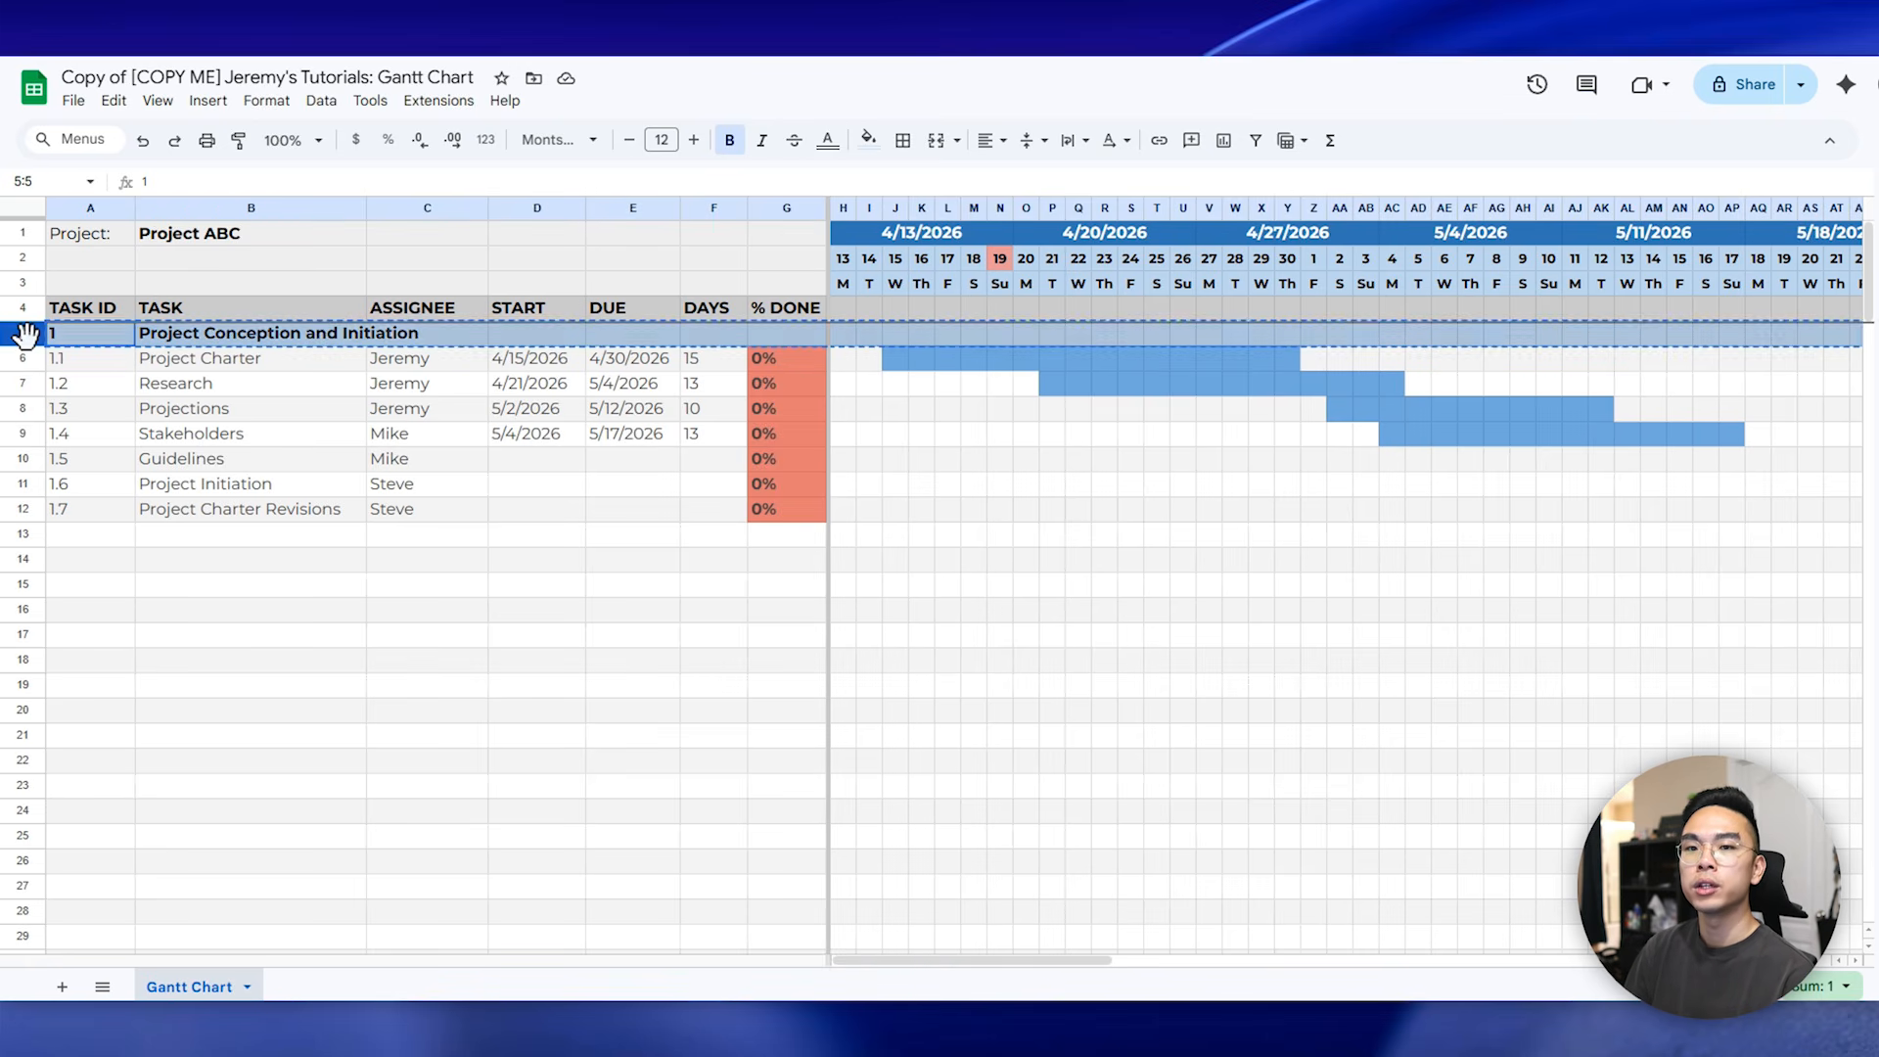
{"action": "left_click", "coordinate": [21, 528]}
{"action": "type", "text": "1\tProject Conception and Initiation"}
{"action": "left_click", "coordinate": [182, 559]}
- Give the copied heading in row 13 the task ID 2 and the title Project Execution
{"action": "left_click", "coordinate": [91, 537]}
{"action": "type", "text": "2"}
{"action": "key", "text": "Tab"}
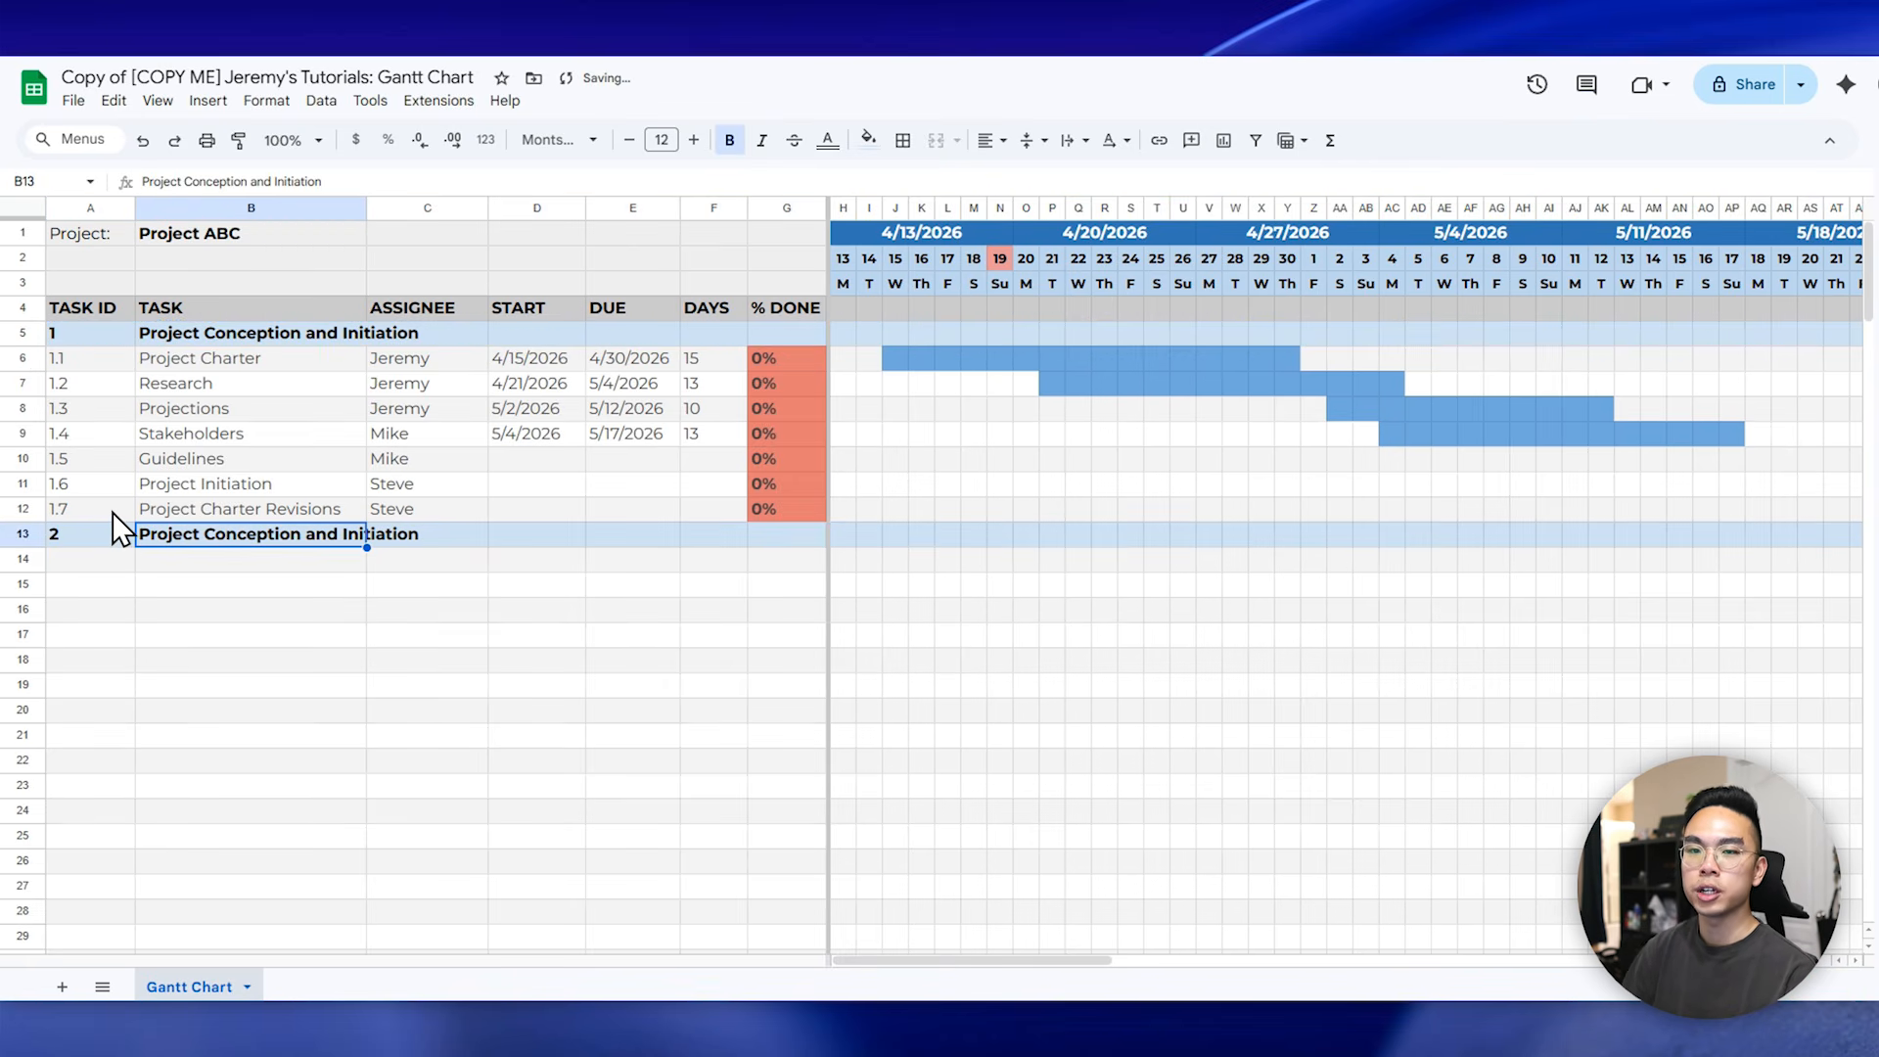
{"action": "type", "text": "Project Execution"}
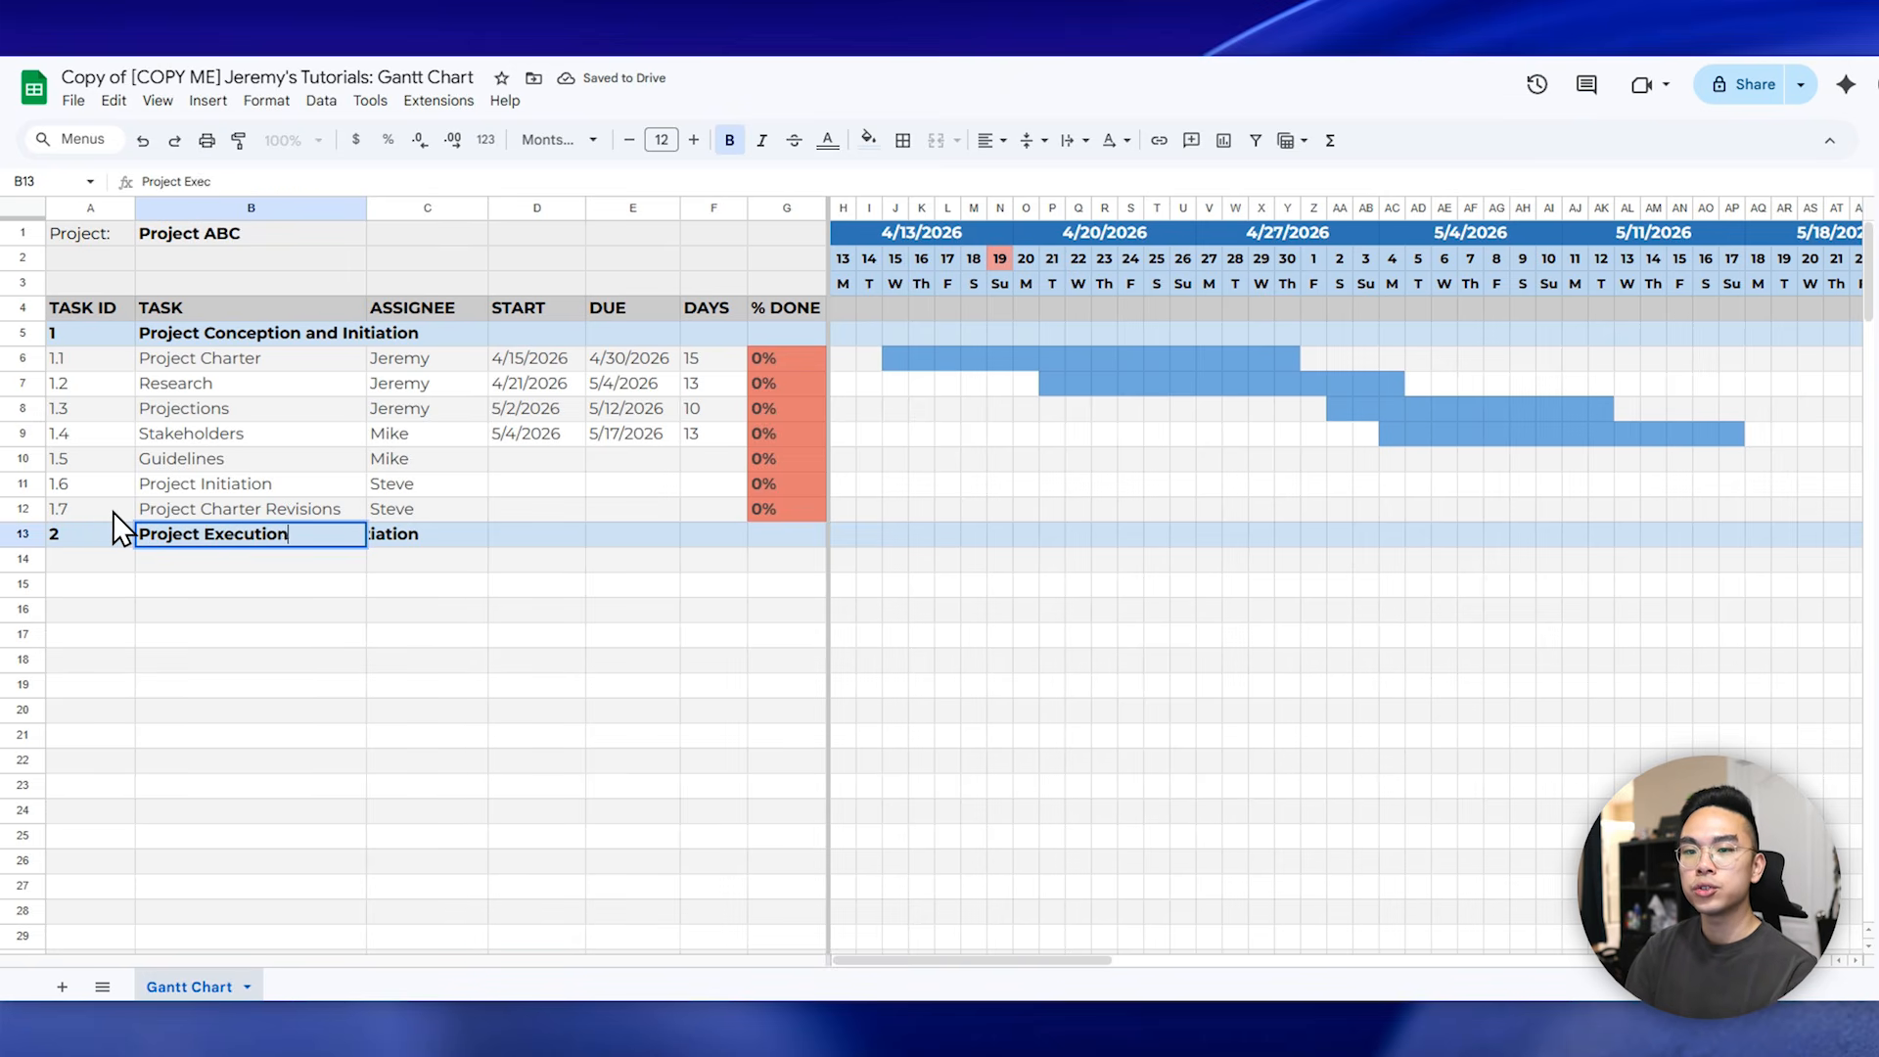
{"action": "key", "text": "Return"}
{"action": "left_click", "coordinate": [895, 534]}
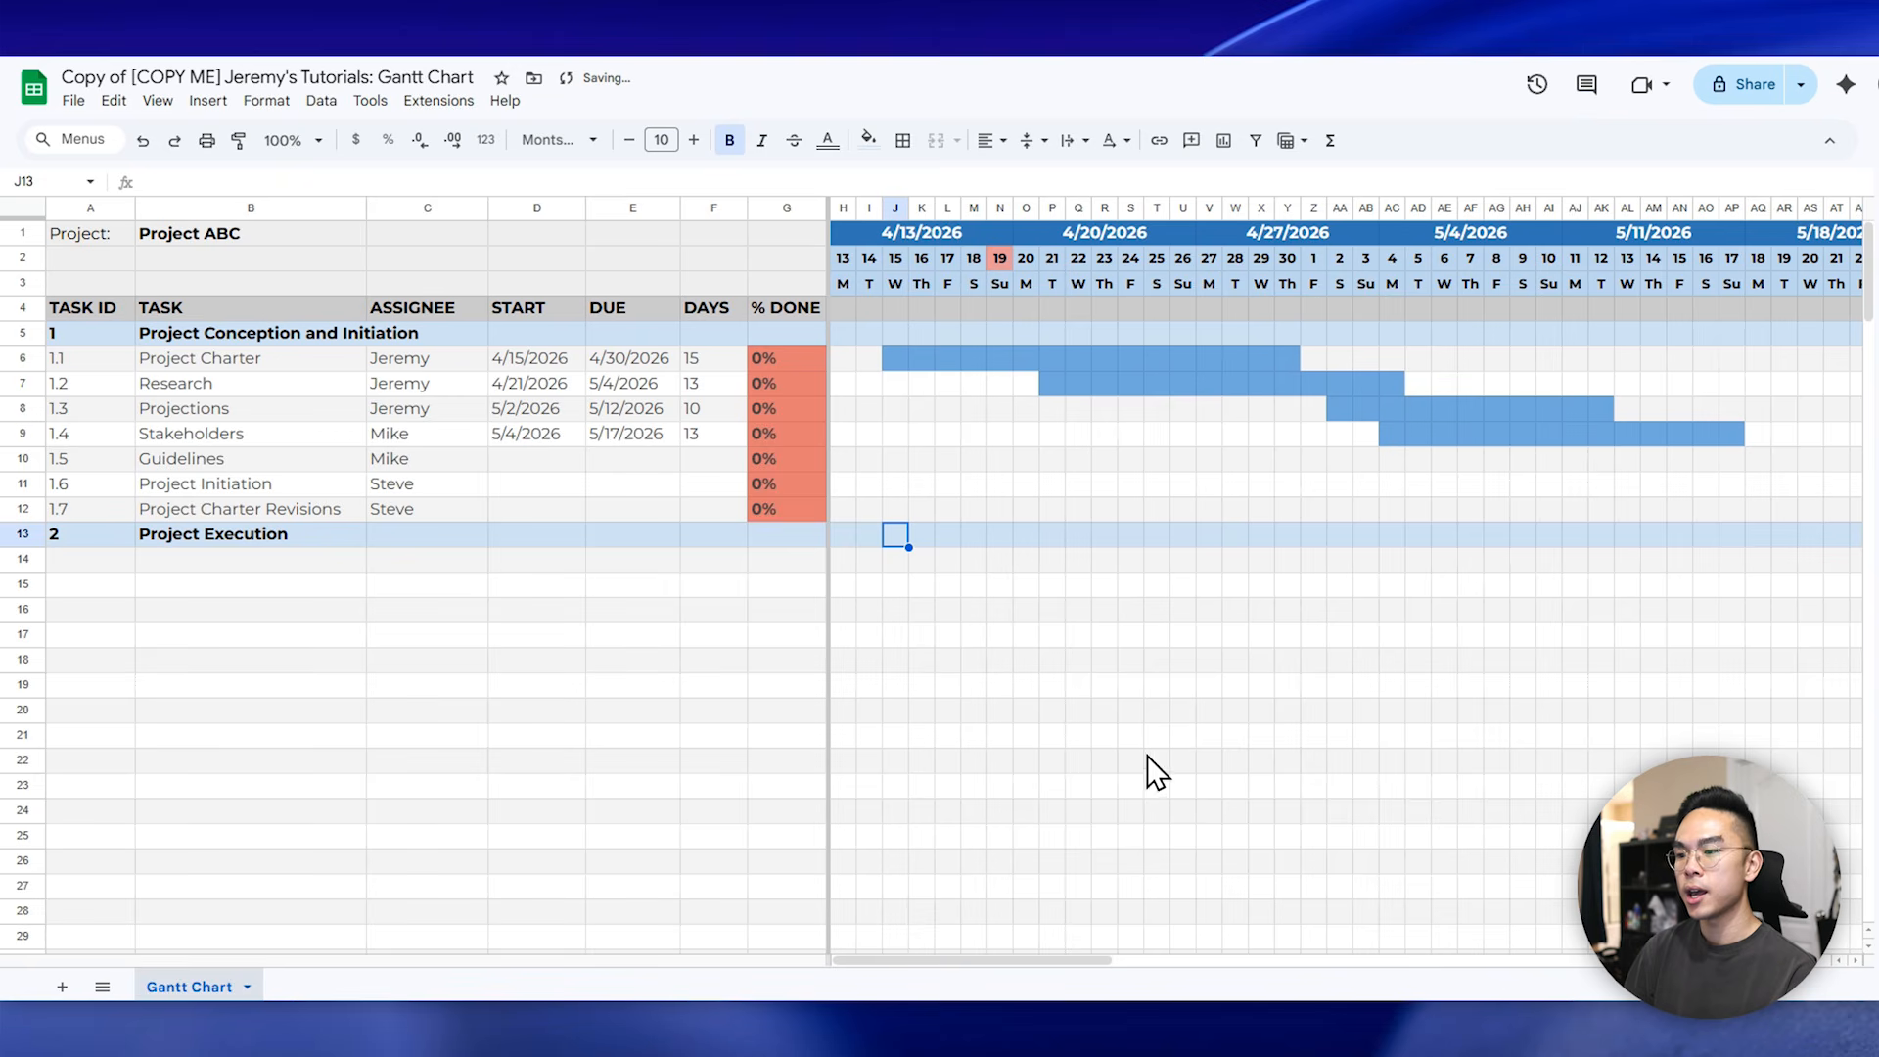
- Add task 2.1, Project Execution Start, in row 14 and enter the assignee's first name
{"action": "left_click_drag", "start_coordinate": [1101, 960], "coordinate": [1203, 979]}
{"action": "left_click", "coordinate": [116, 564]}
{"action": "type", "text": "2.1"}
{"action": "key", "text": "Tab"}
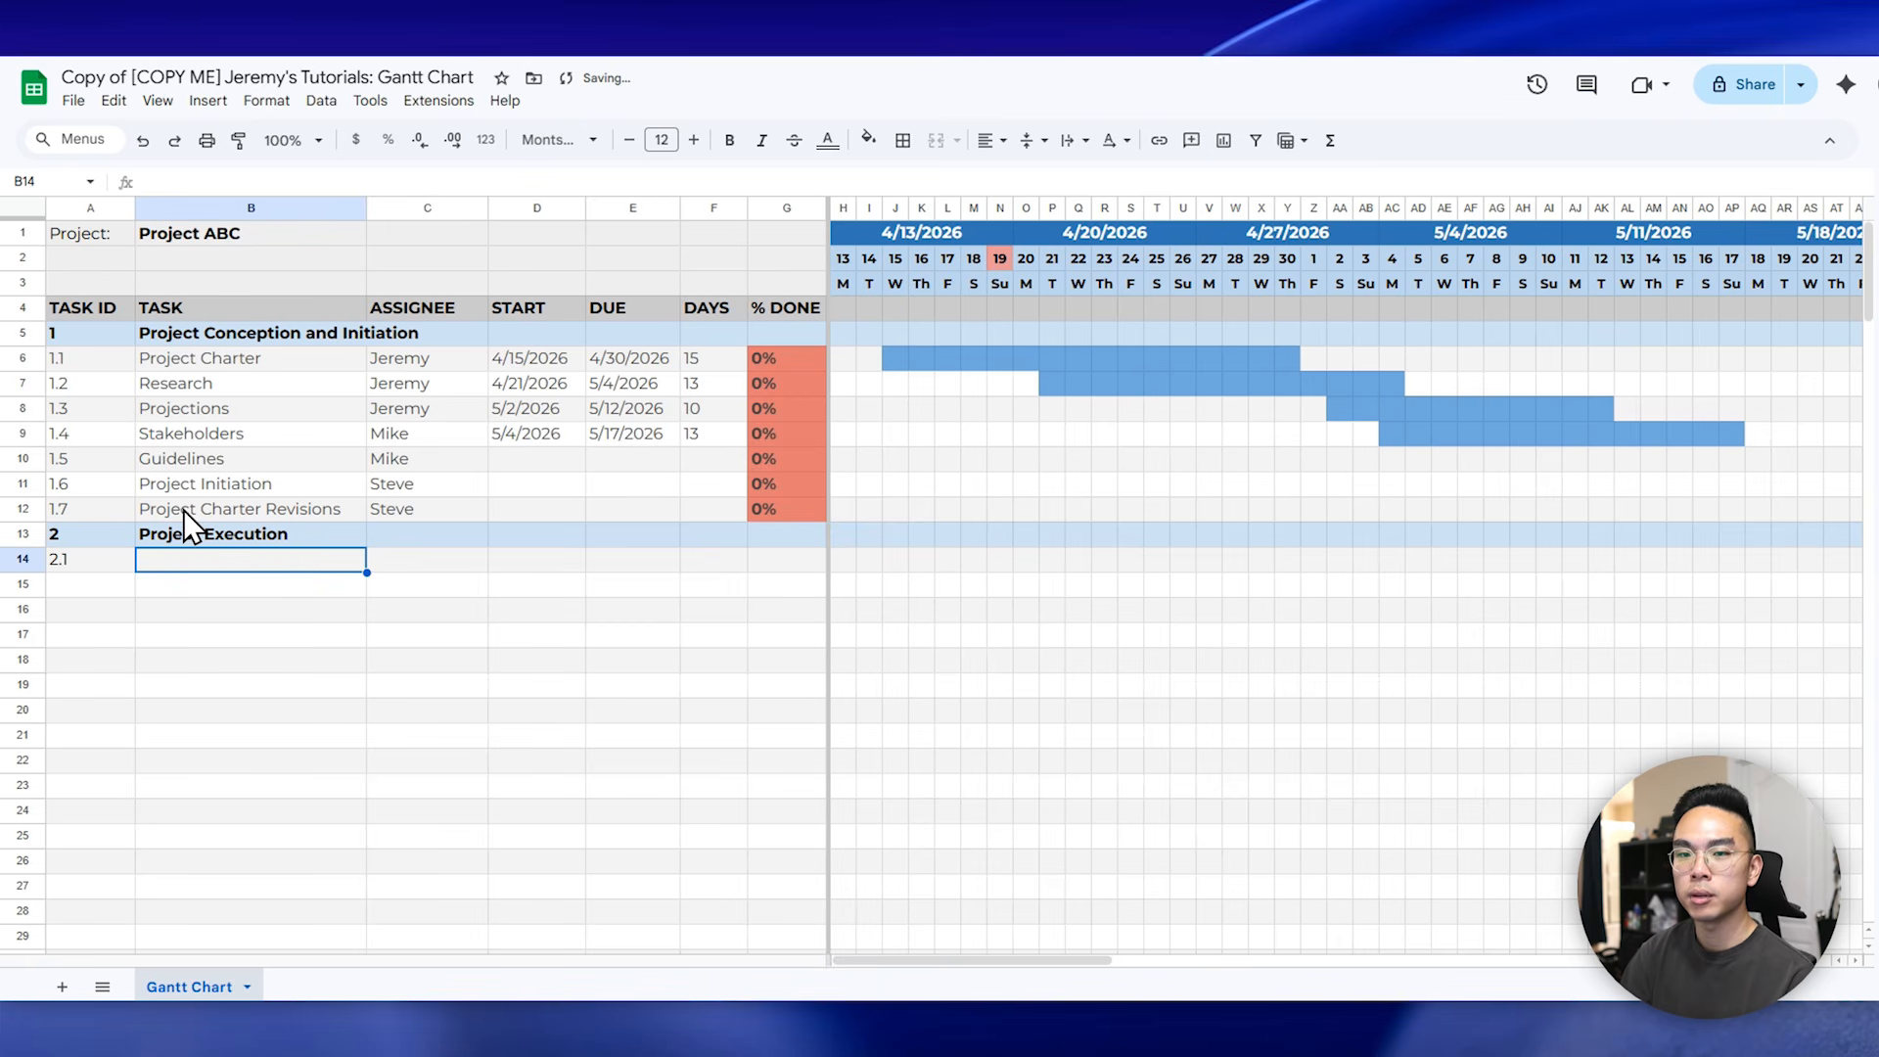
{"action": "type", "text": "Eroject Execution Start"}
{"action": "key", "text": "Tab"}
{"action": "type", "text": "Jeremy"}
{"action": "key", "text": "Tab"}
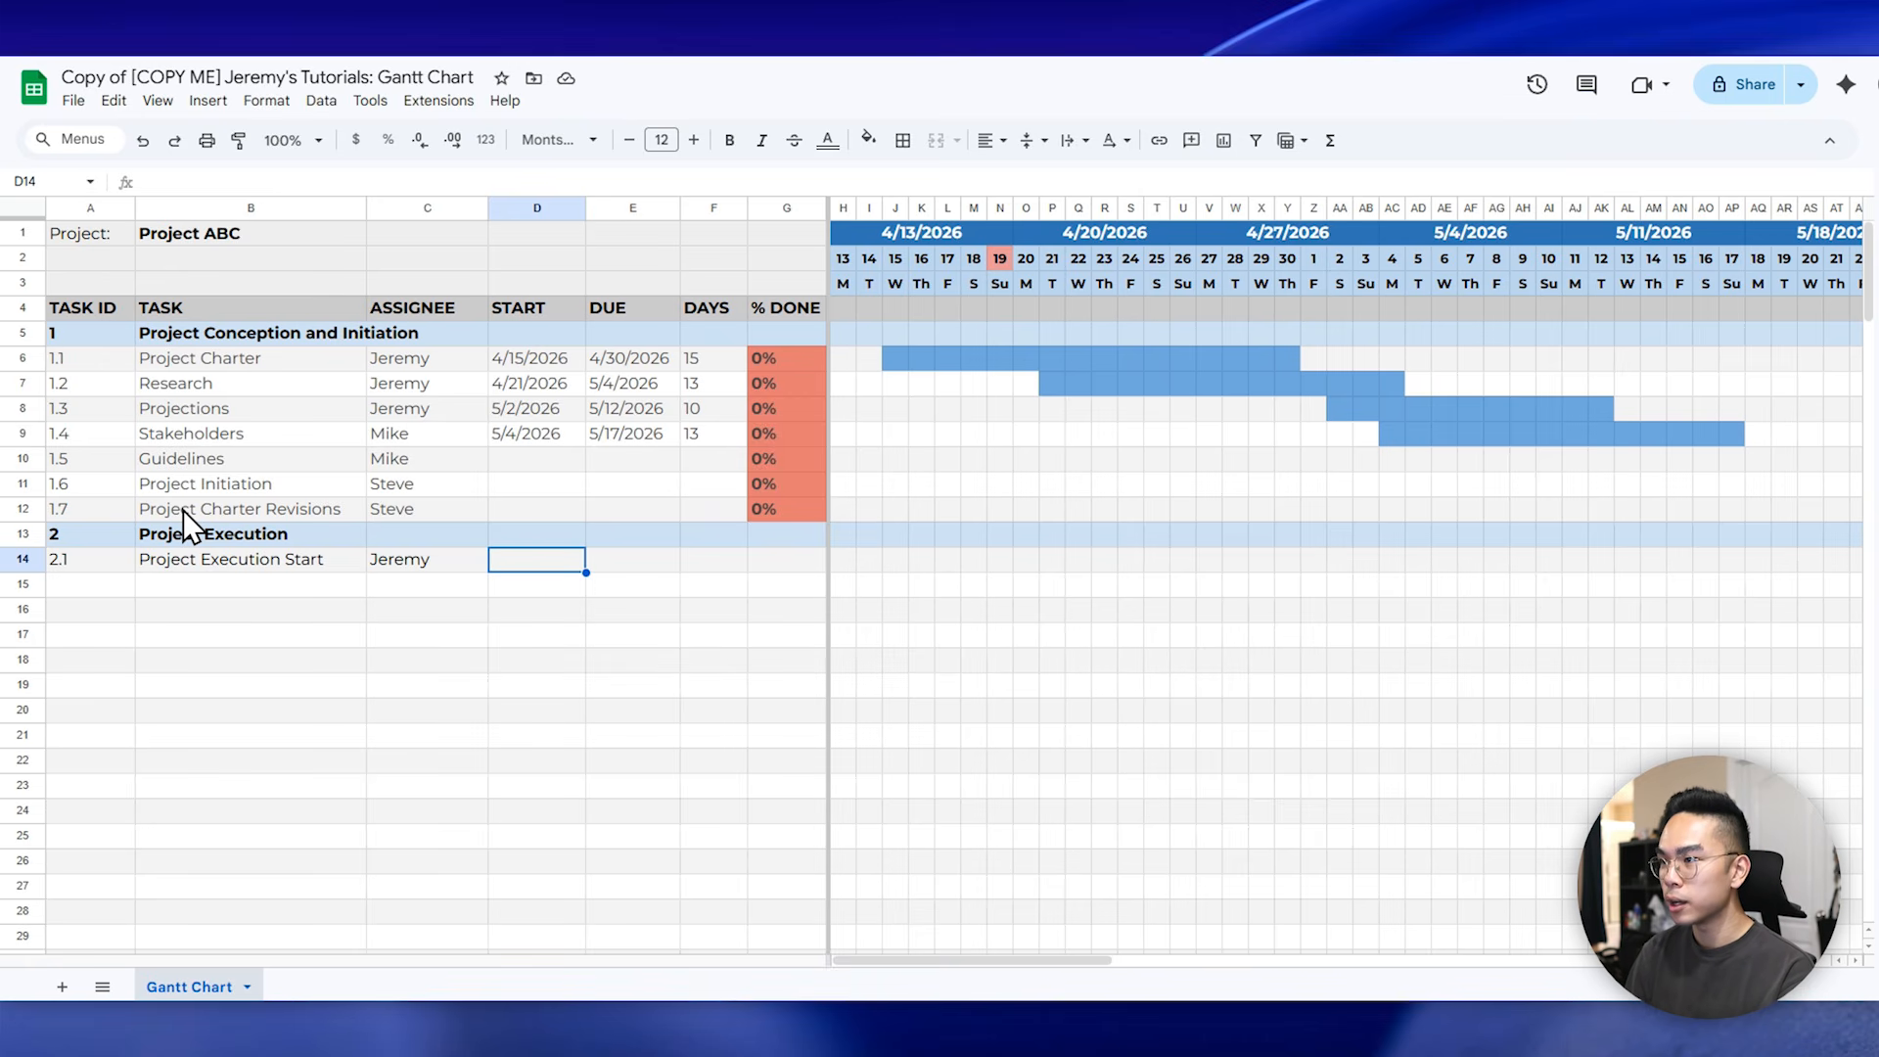
- Schedule task 2.1 with start date 5/11/2026 and due date 5/18/2026, and check its bar on the timeline
{"action": "type", "text": "5/11/2026"}
{"action": "key", "text": "Tab"}
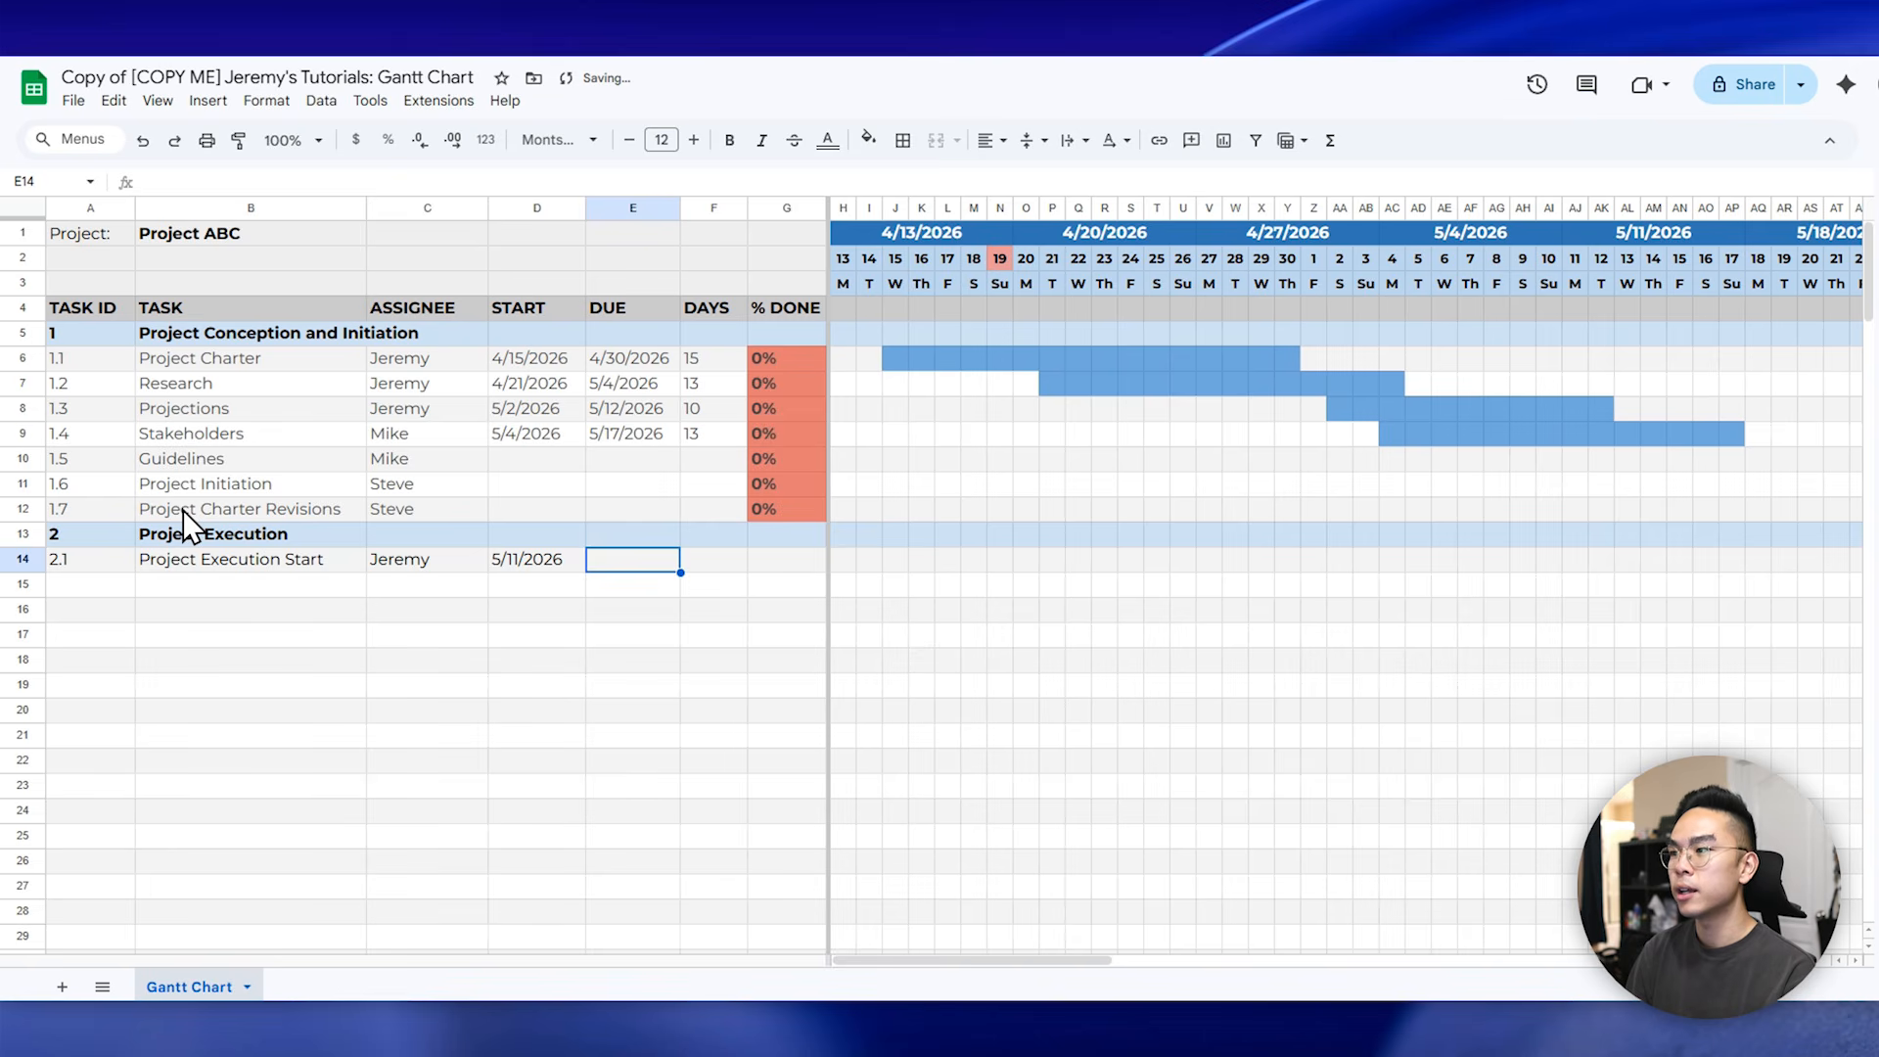
{"action": "type", "text": "5/18/2026"}
{"action": "key", "text": "Return"}
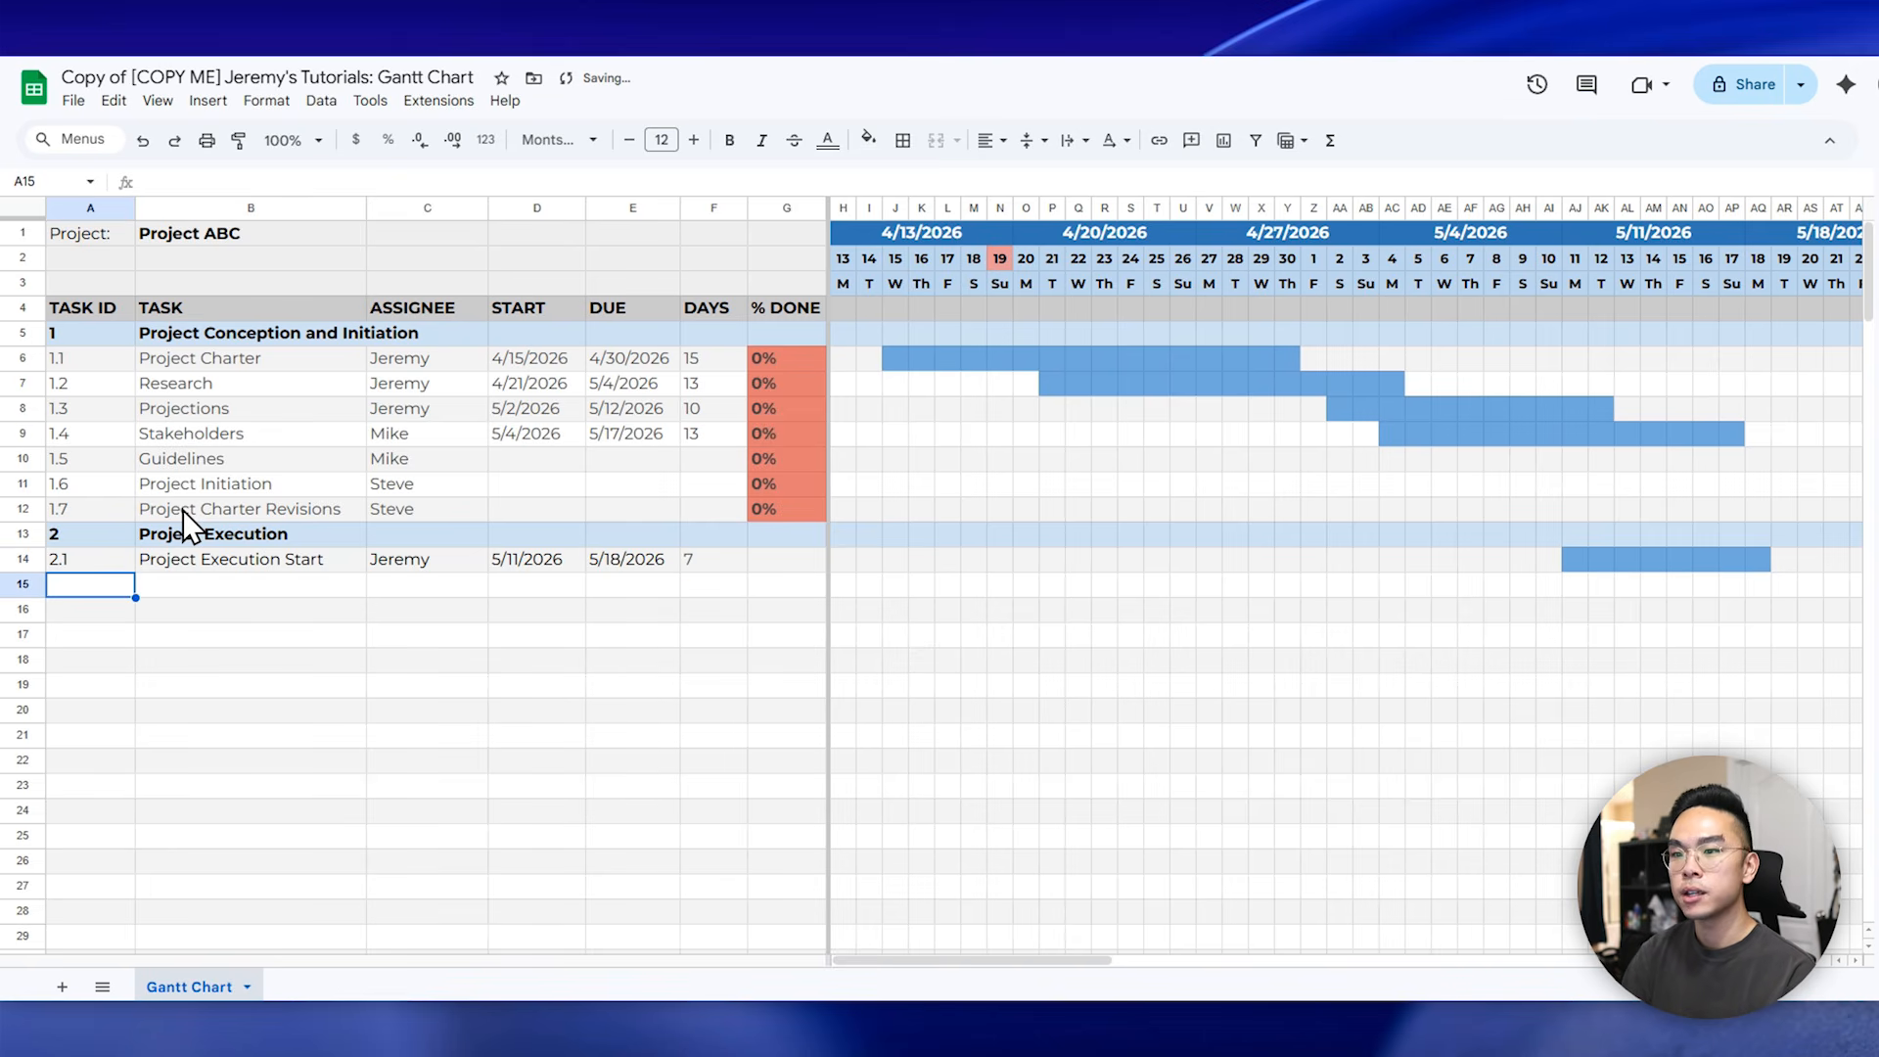
{"action": "left_click", "coordinate": [785, 565]}
{"action": "left_click_drag", "start_coordinate": [1569, 564], "coordinate": [1747, 560]}
{"action": "left_click", "coordinate": [1753, 561]}
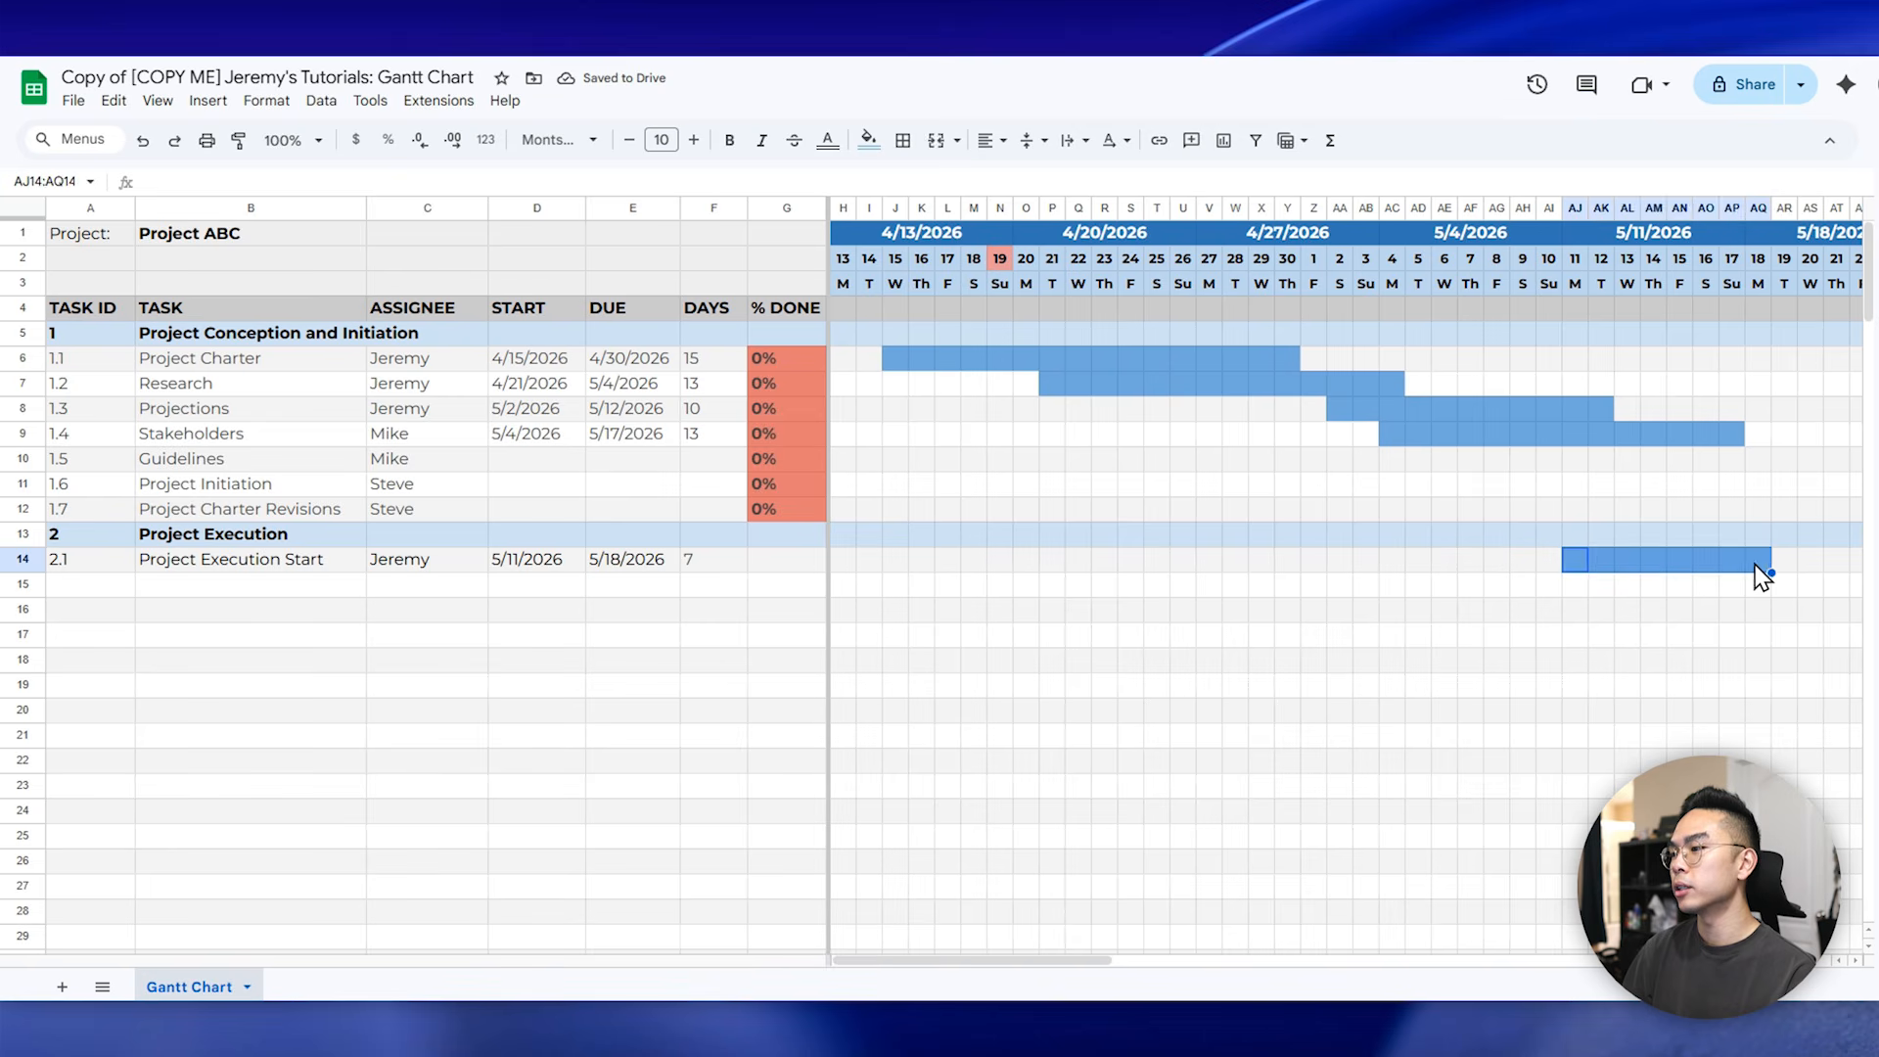
- Set the % DONE value of task 2.1 to 0%
{"action": "left_click", "coordinate": [792, 563]}
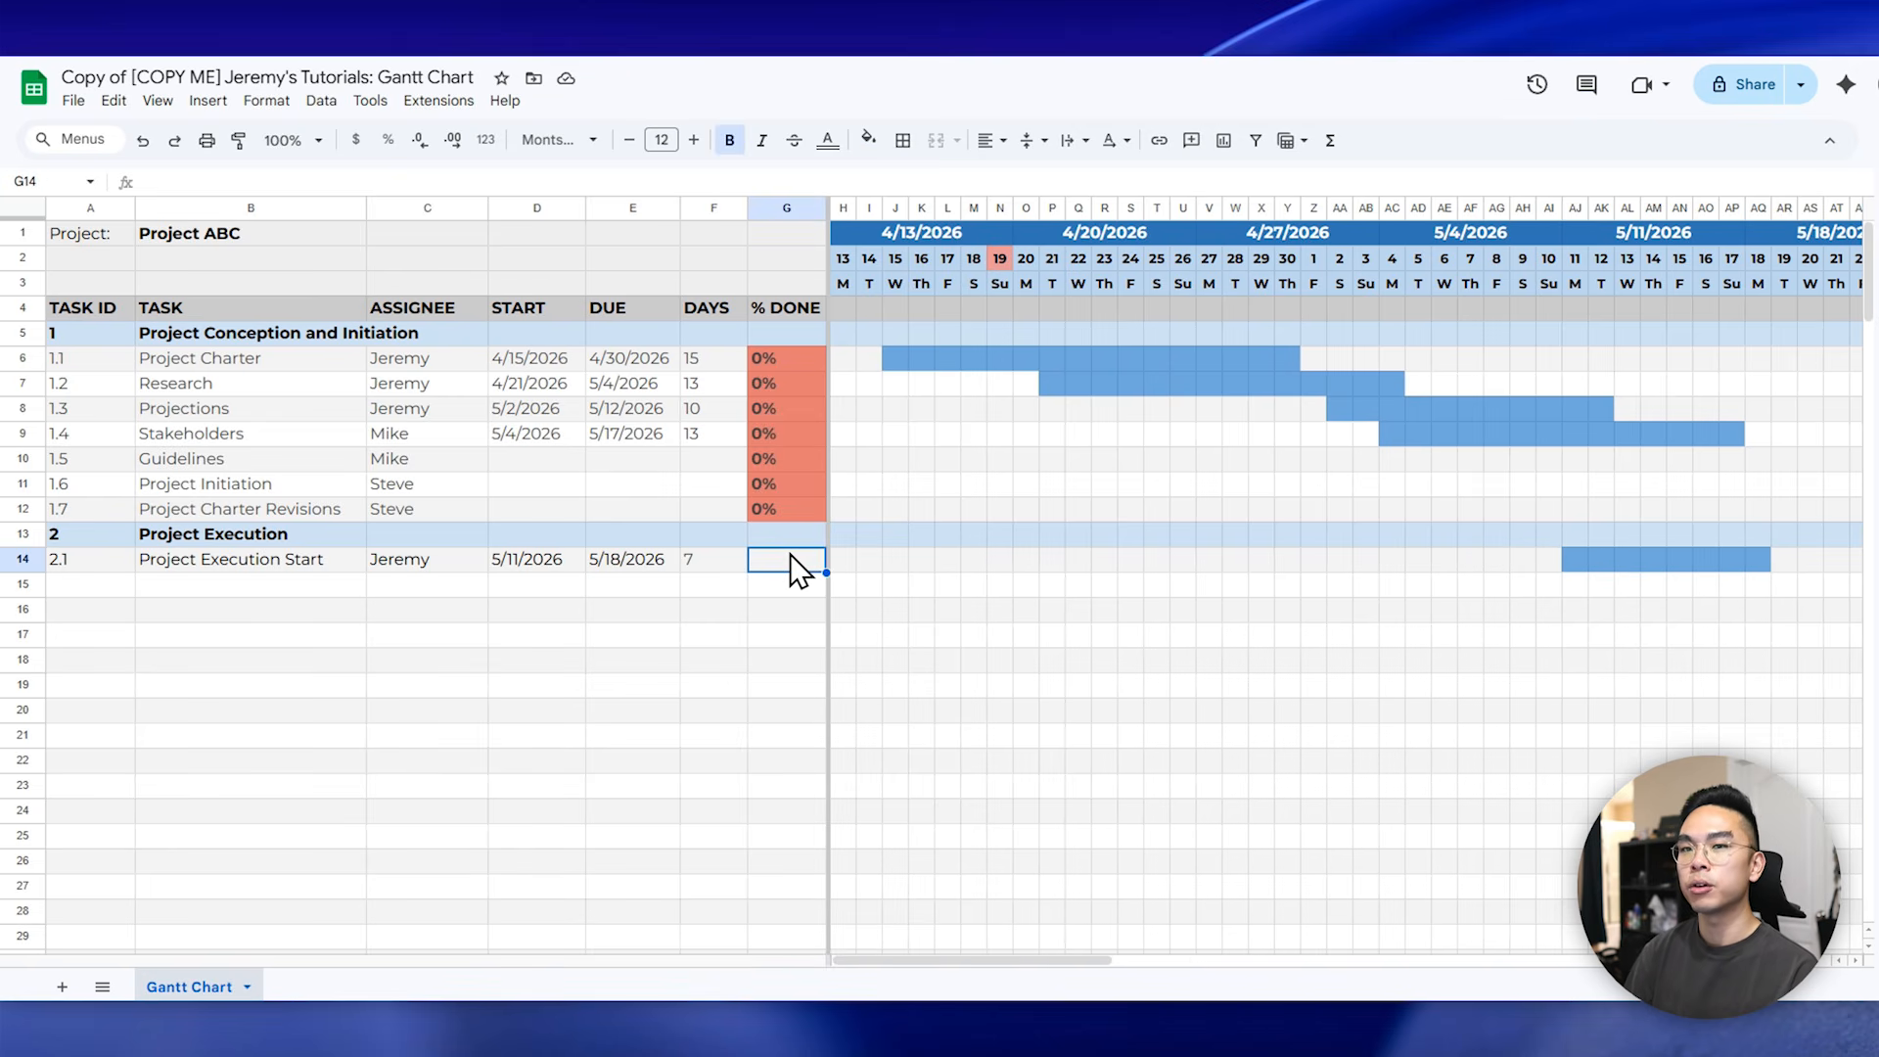
{"action": "type", "text": "0"}
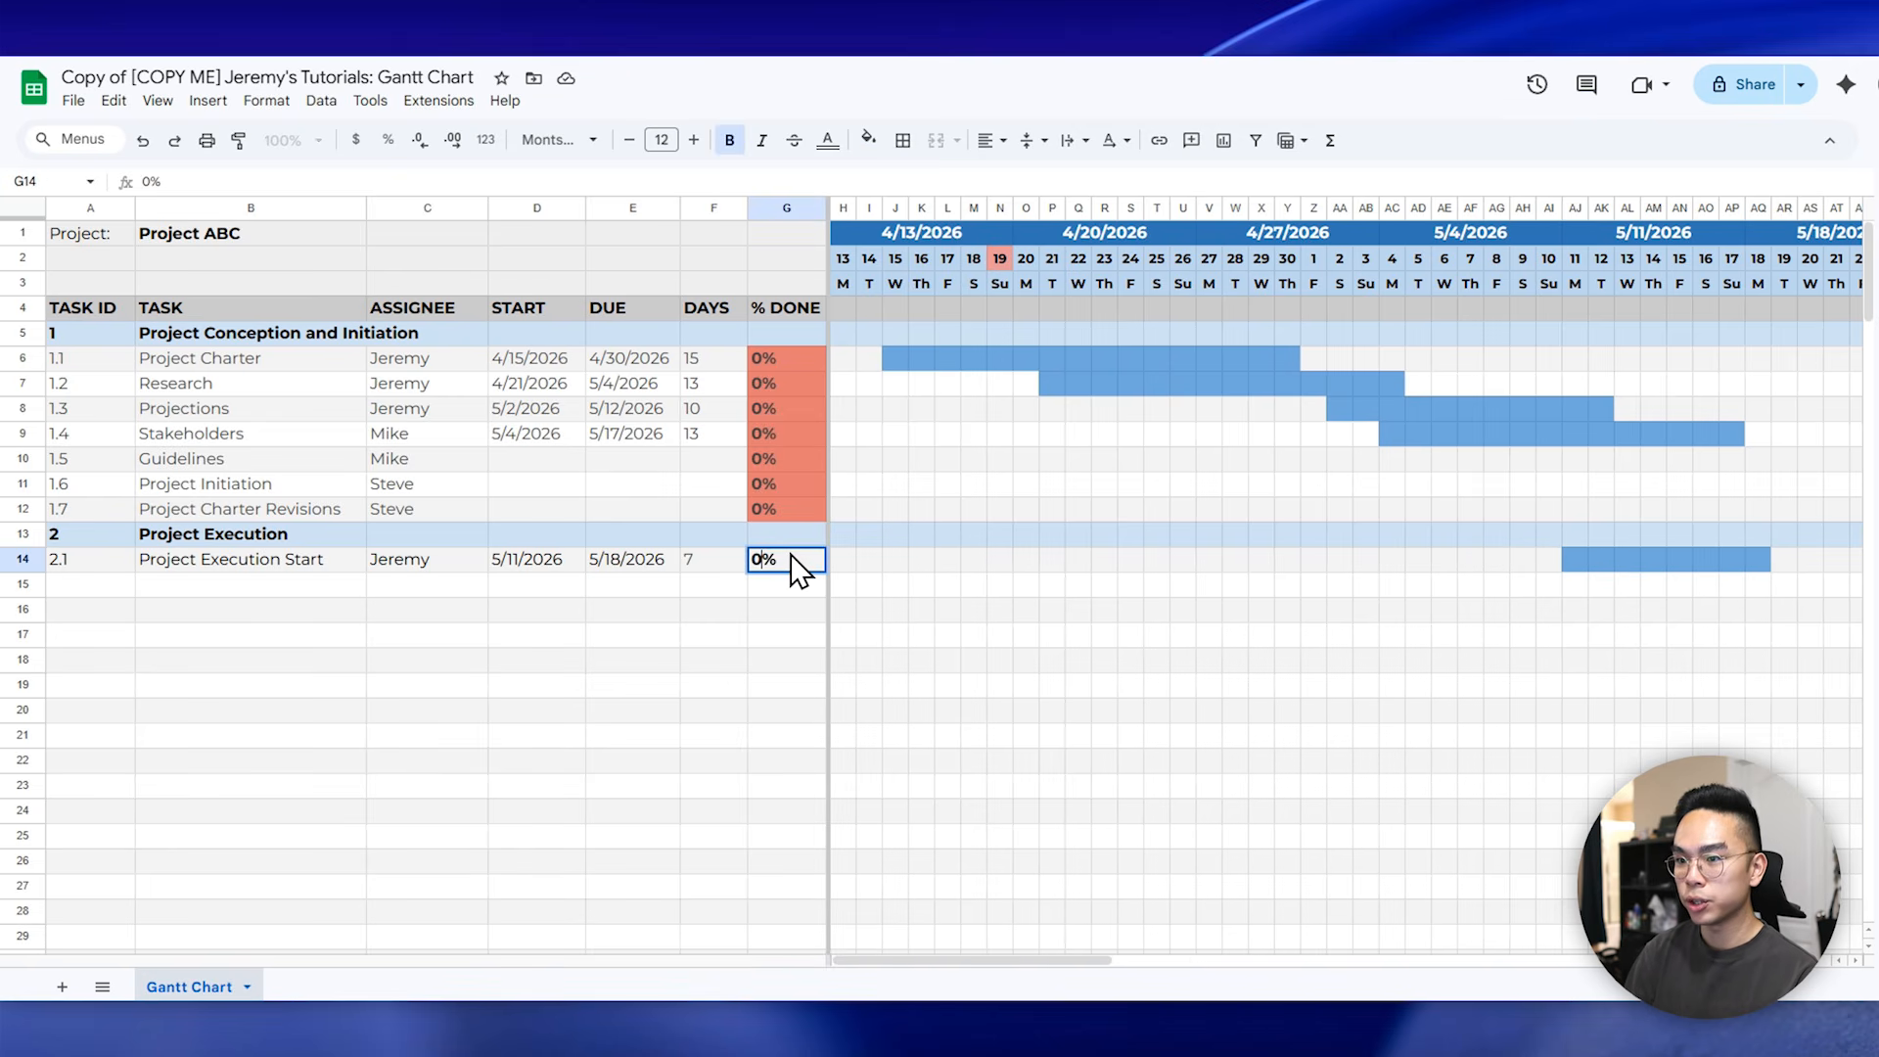
{"action": "key", "text": "Return"}
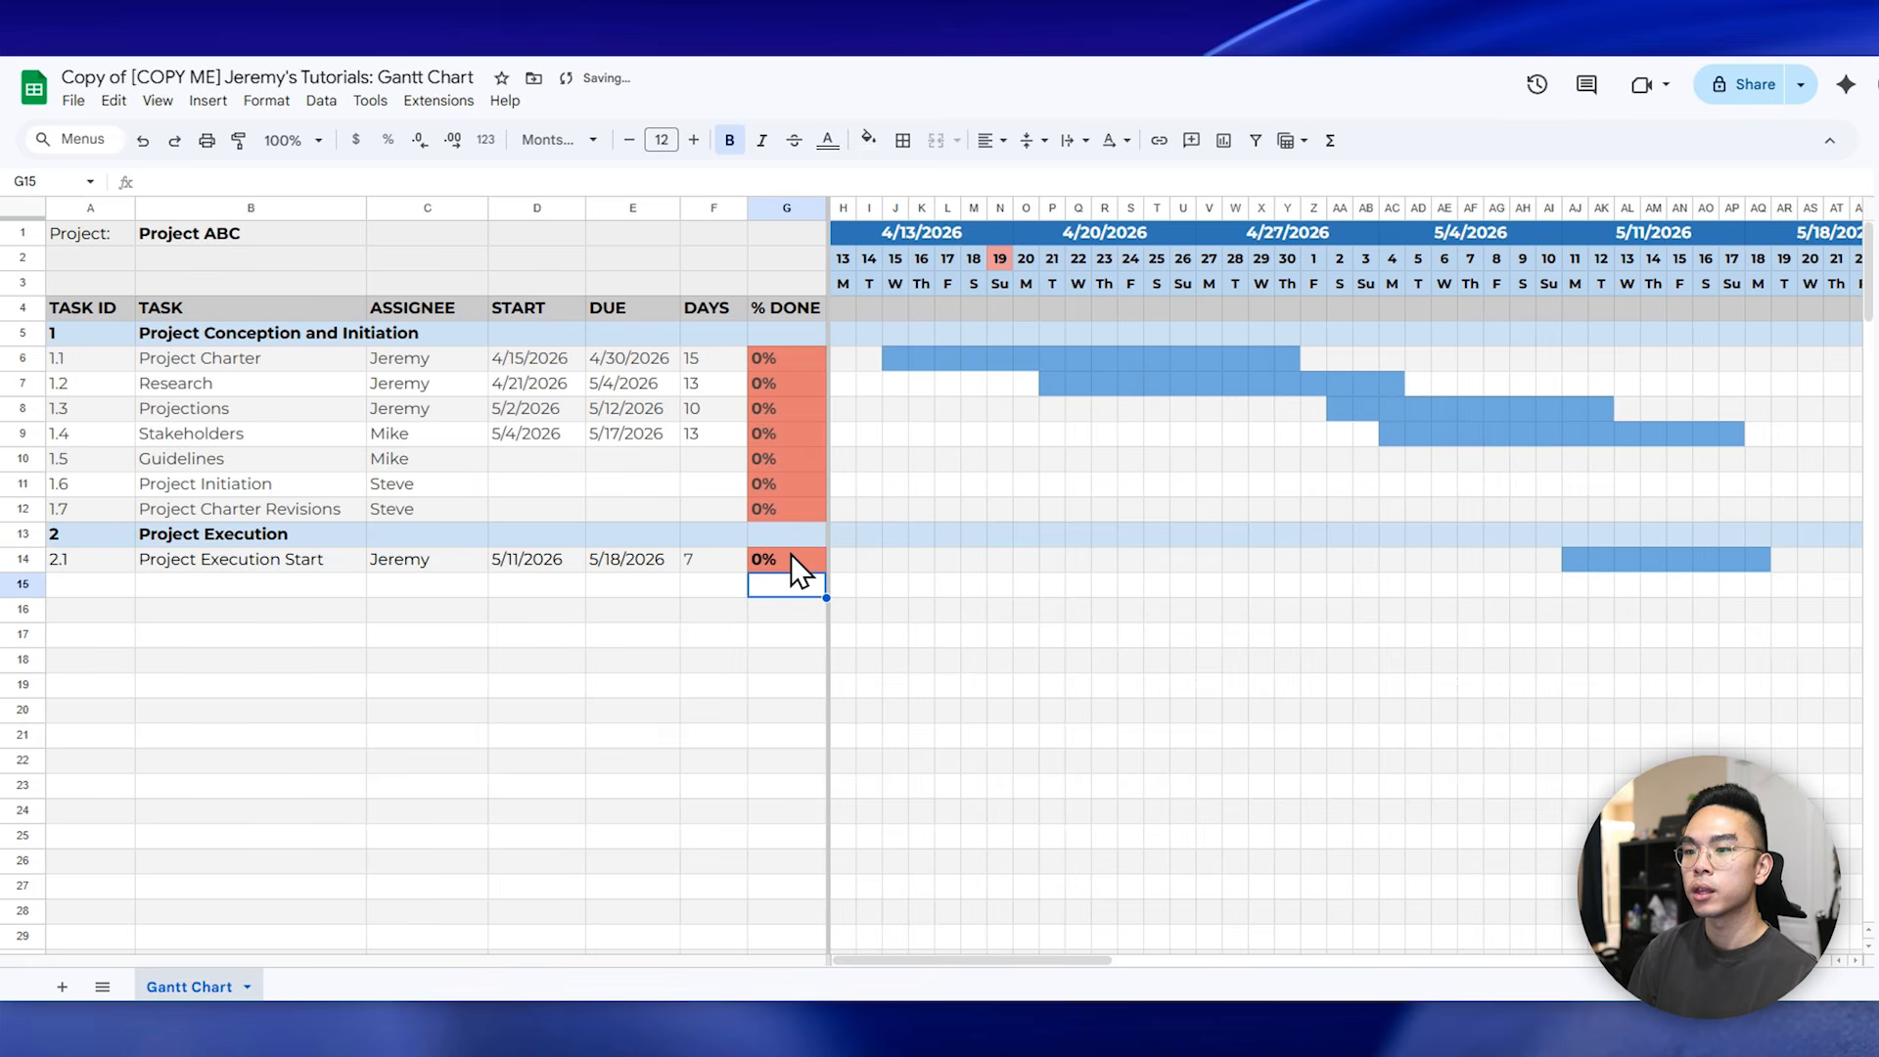
{"action": "left_click", "coordinate": [813, 558]}
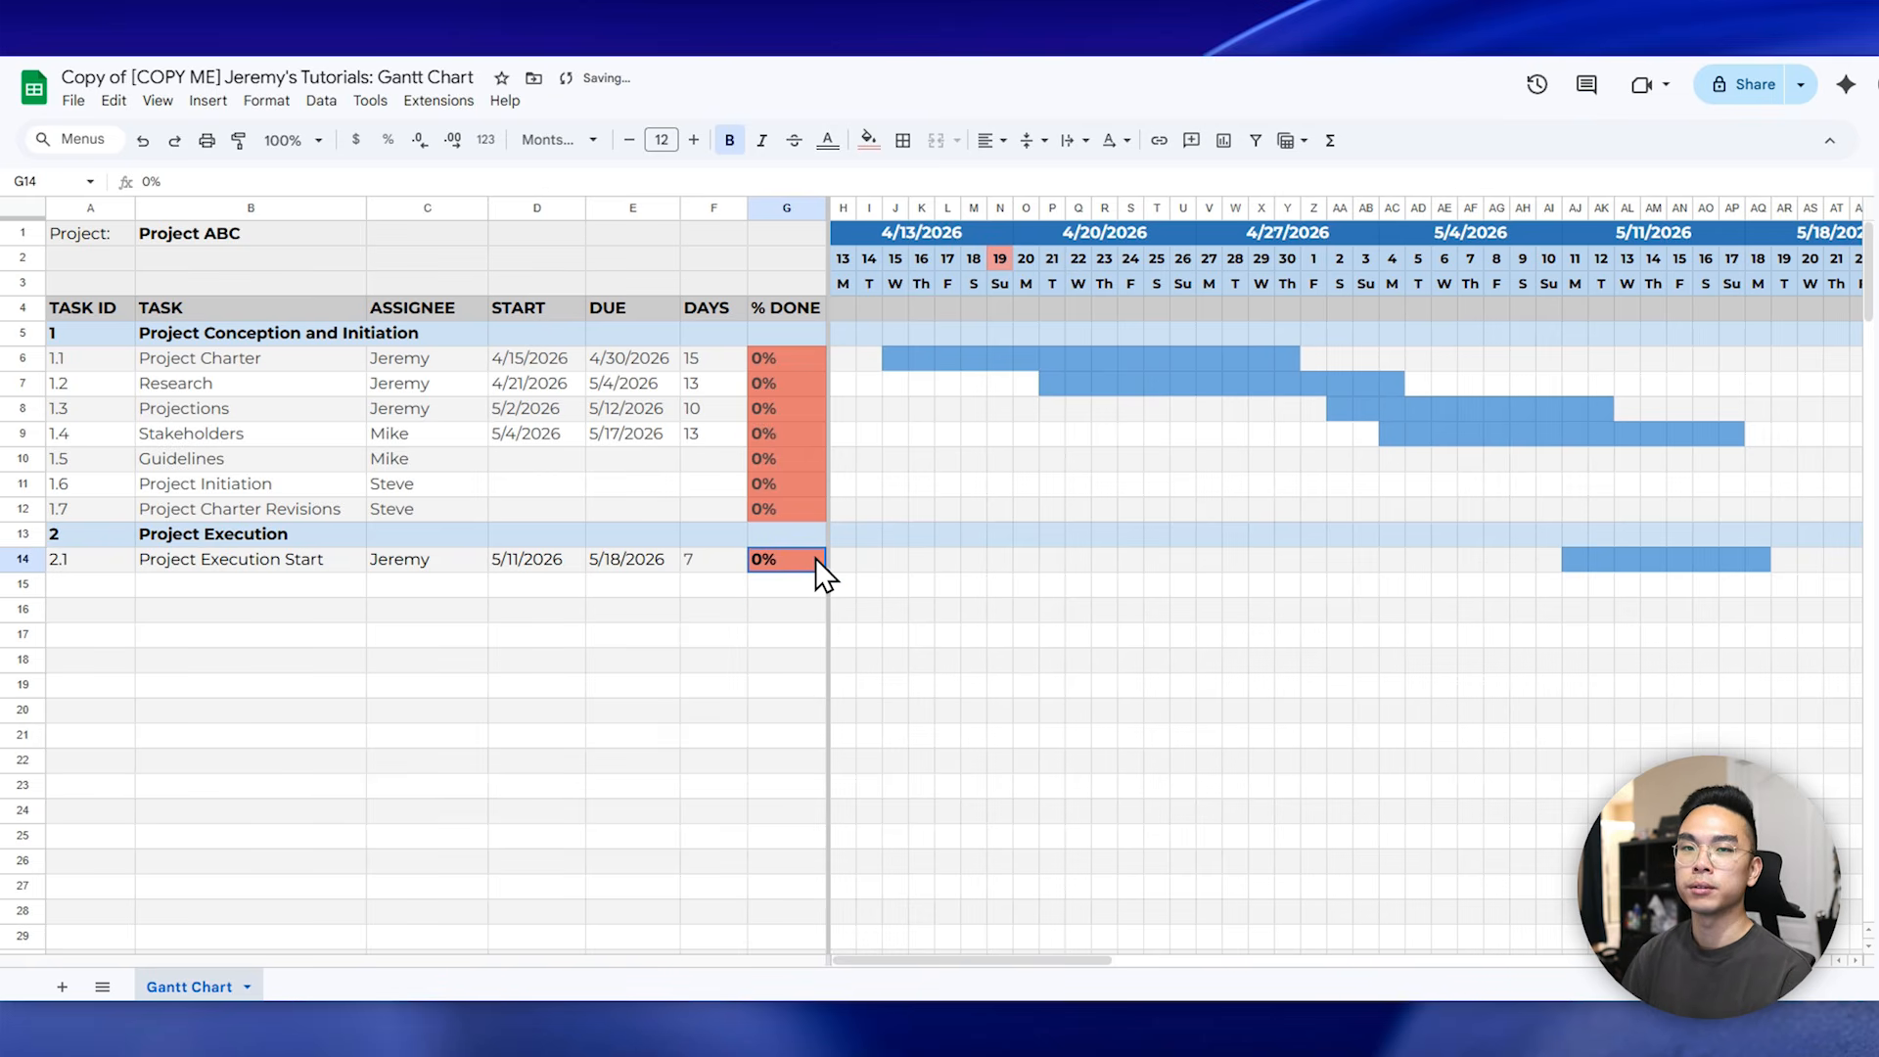
- Insert 39 columns to the right of the sheet's last timeline columns, DE through EQ
{"action": "left_click_drag", "start_coordinate": [1101, 960], "coordinate": [1849, 964]}
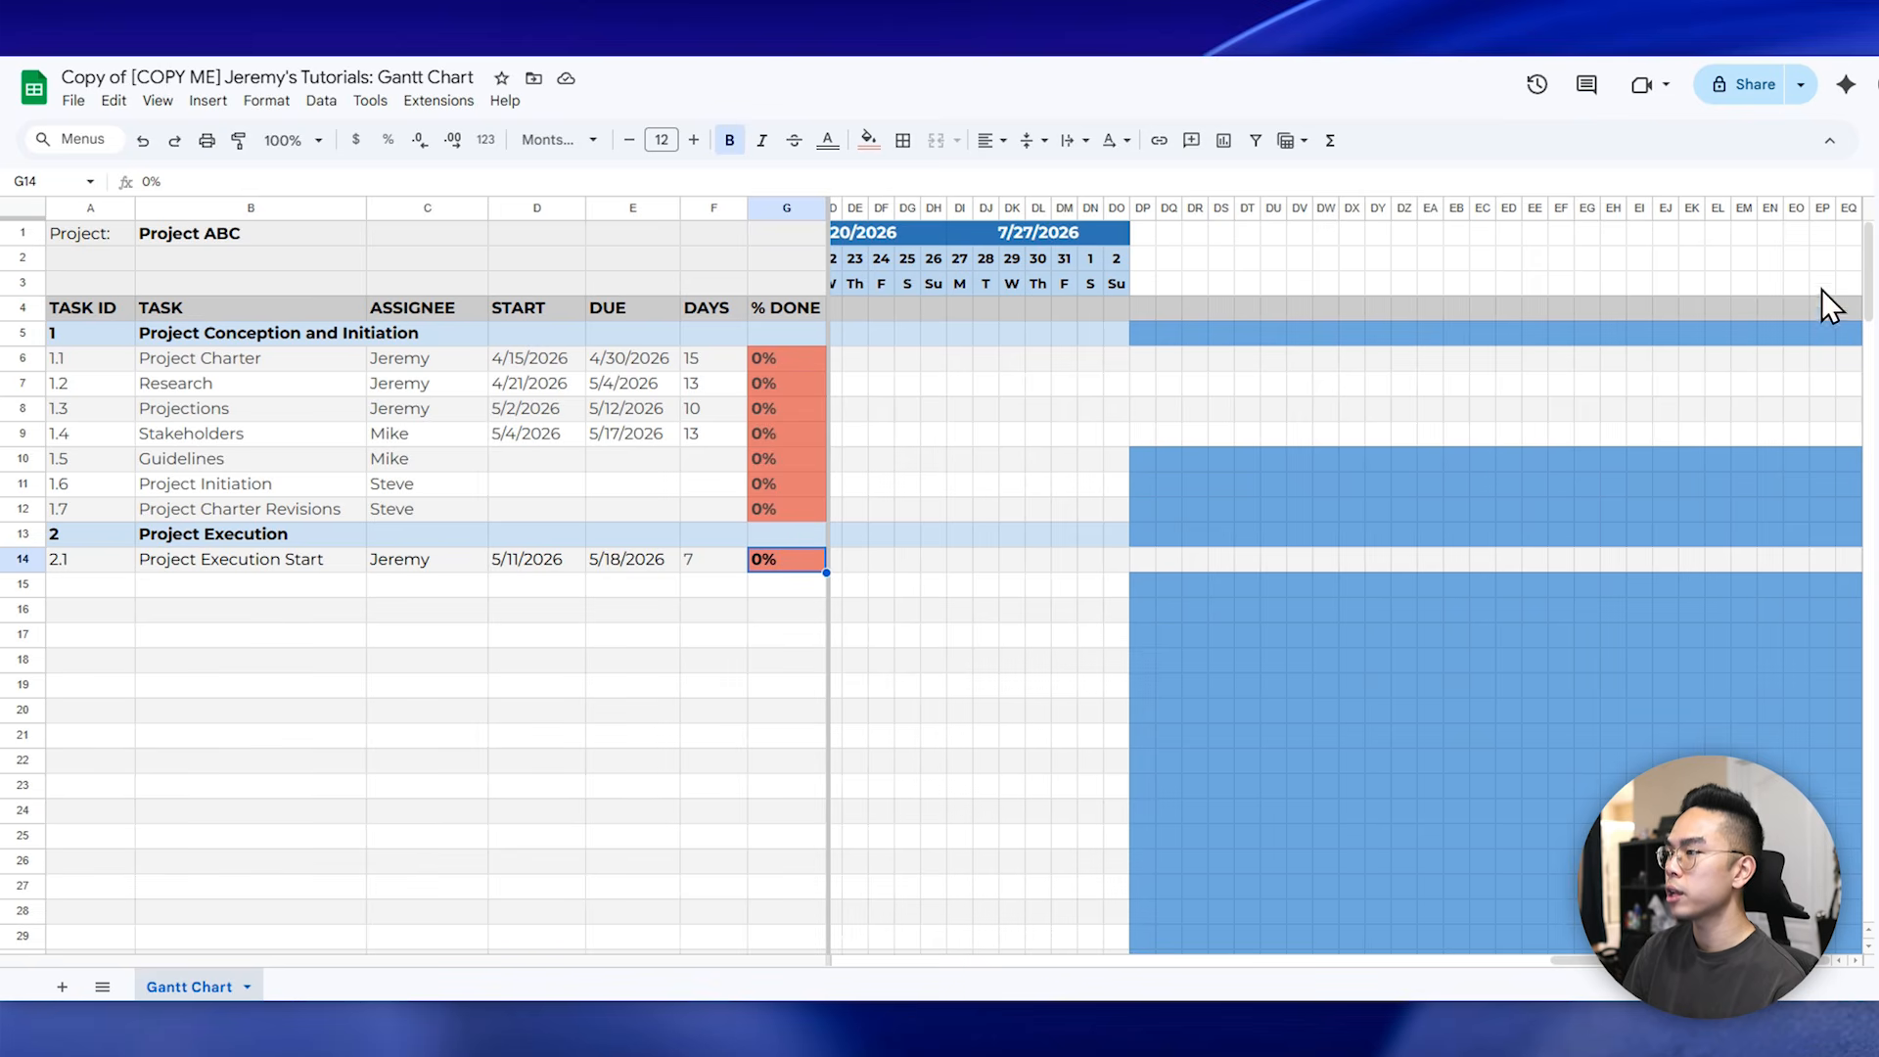
{"action": "left_click_drag", "start_coordinate": [1847, 209], "coordinate": [854, 208]}
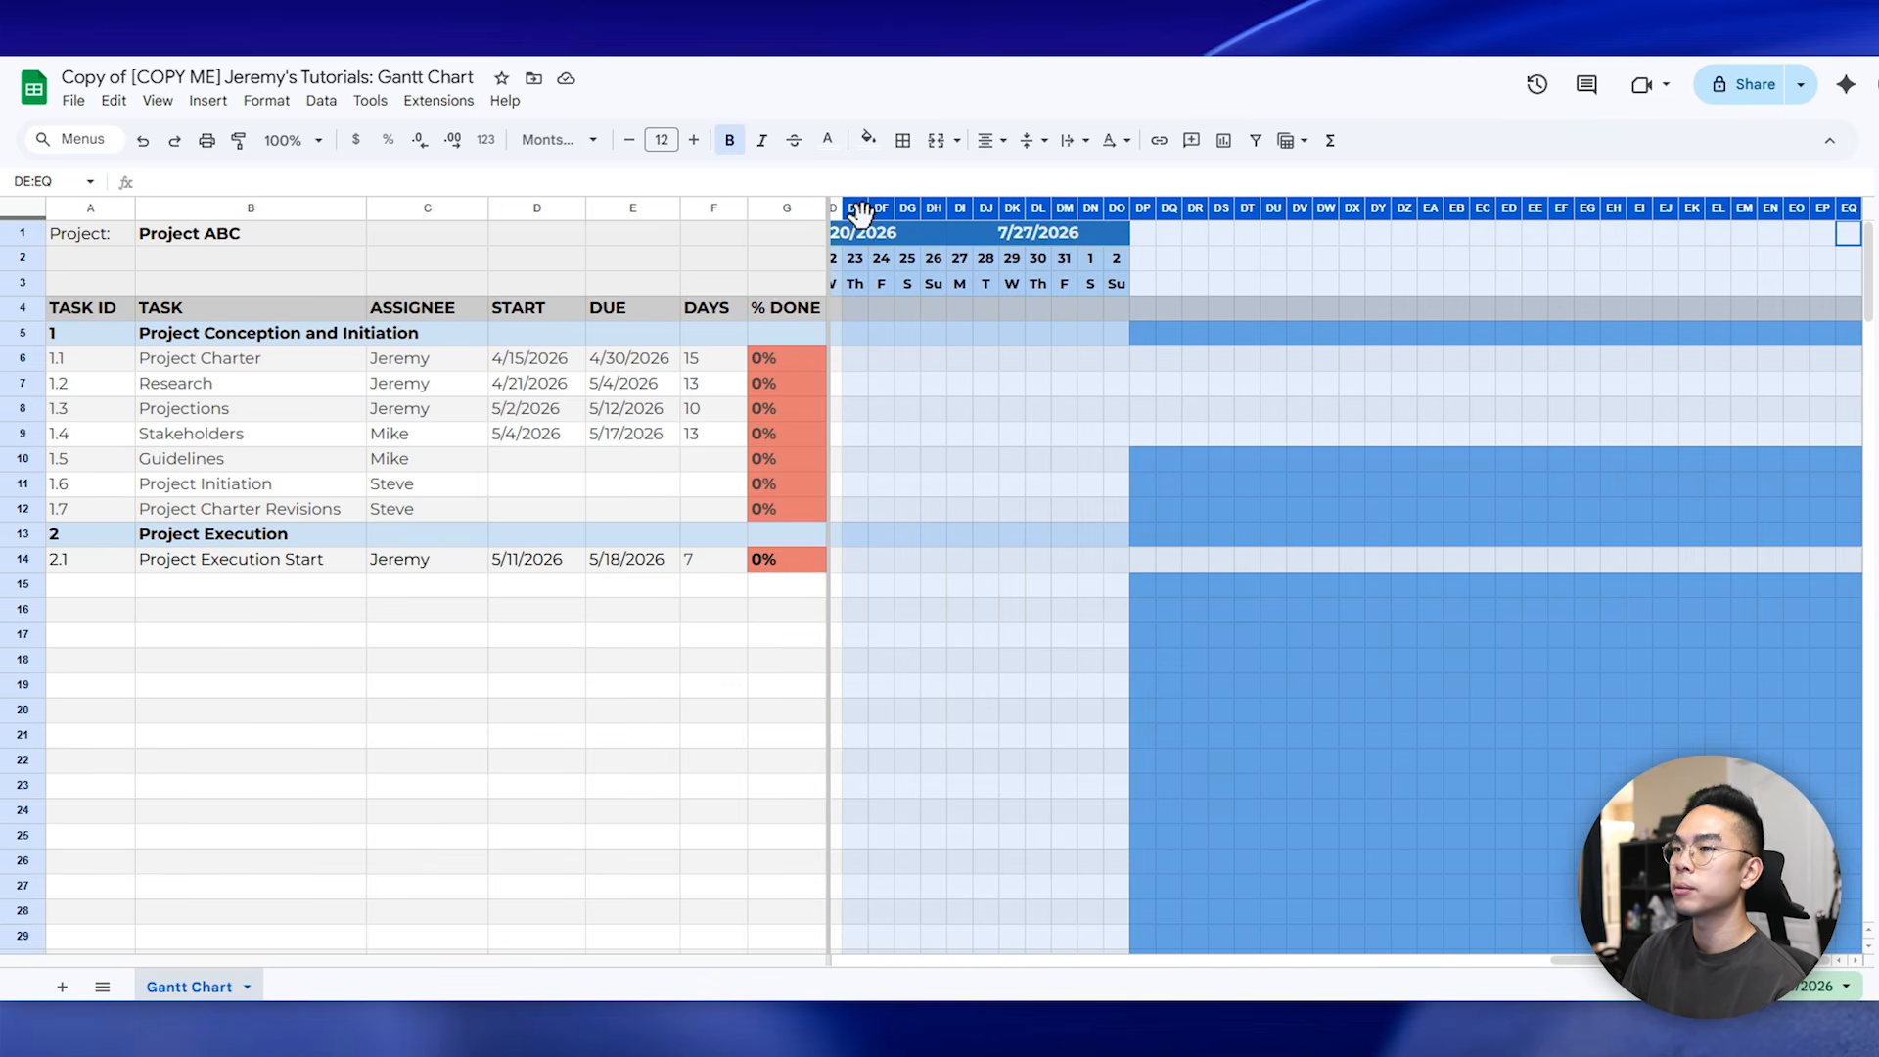
{"action": "right_click", "coordinate": [857, 208]}
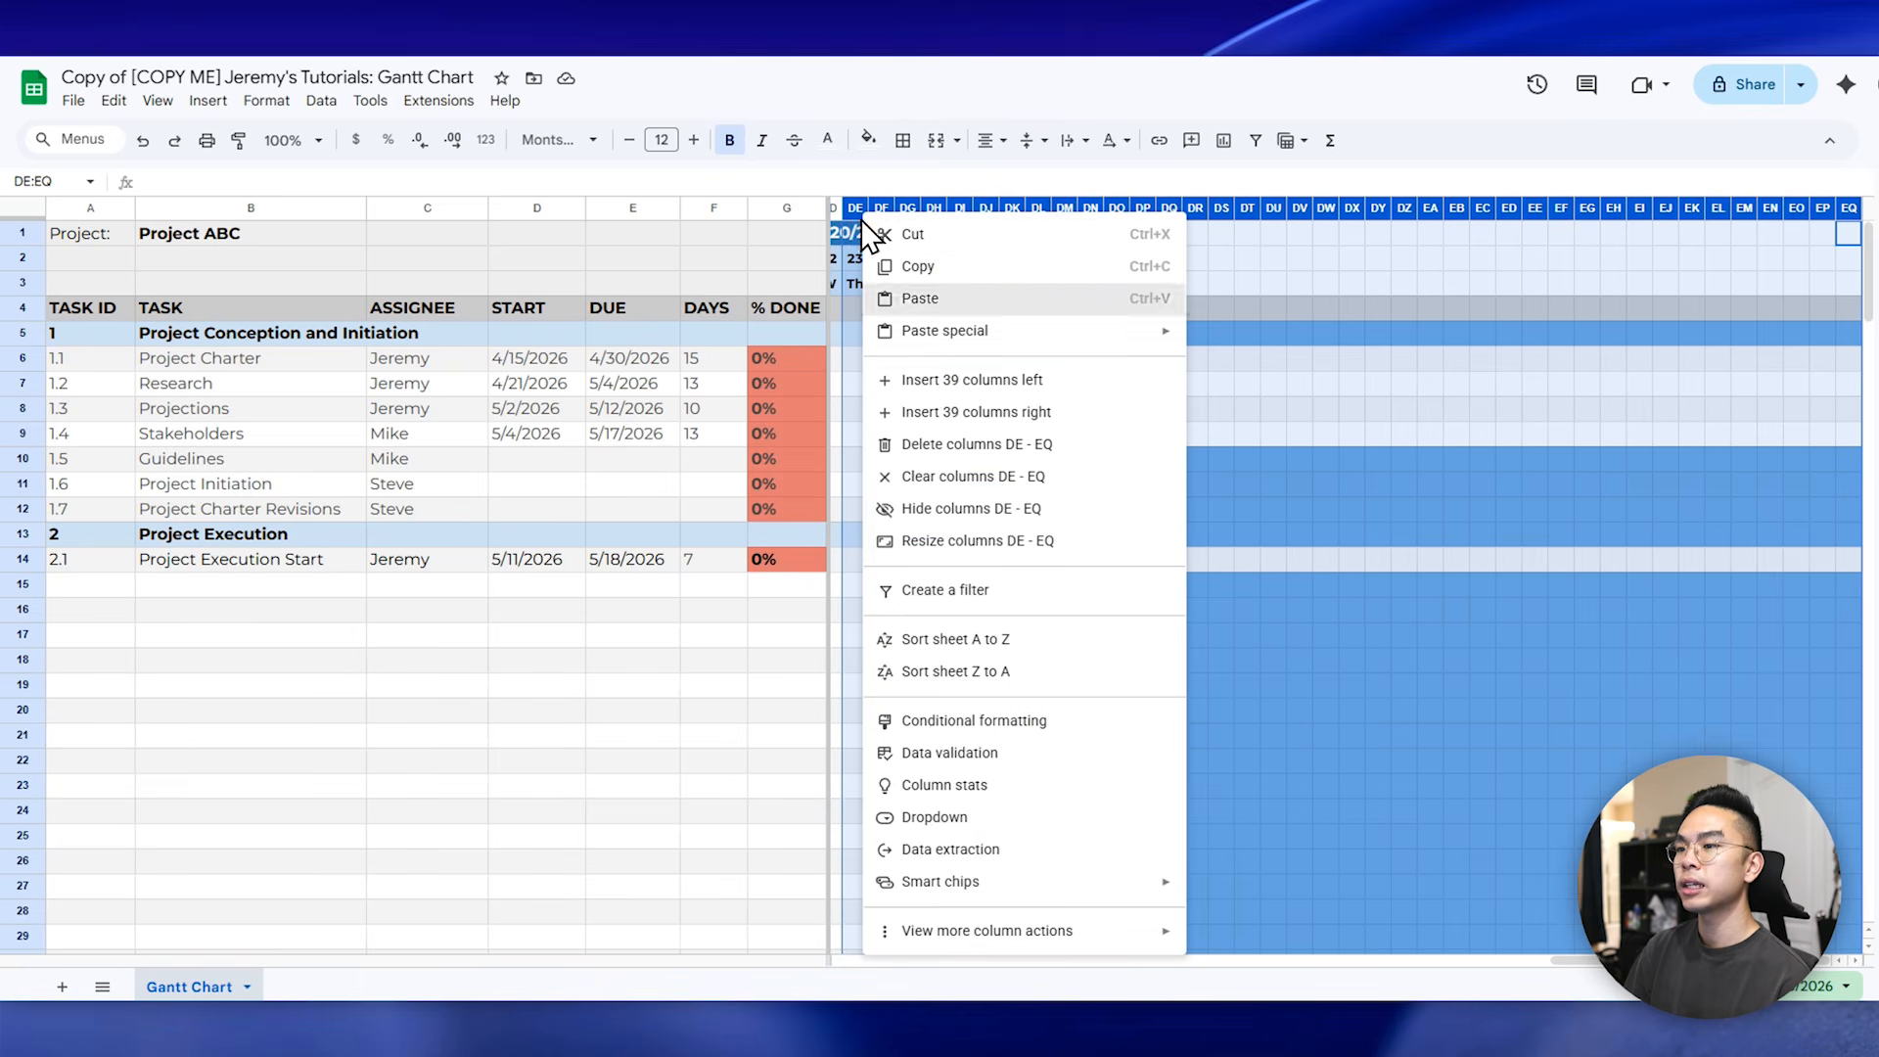
{"action": "left_click", "coordinate": [983, 414]}
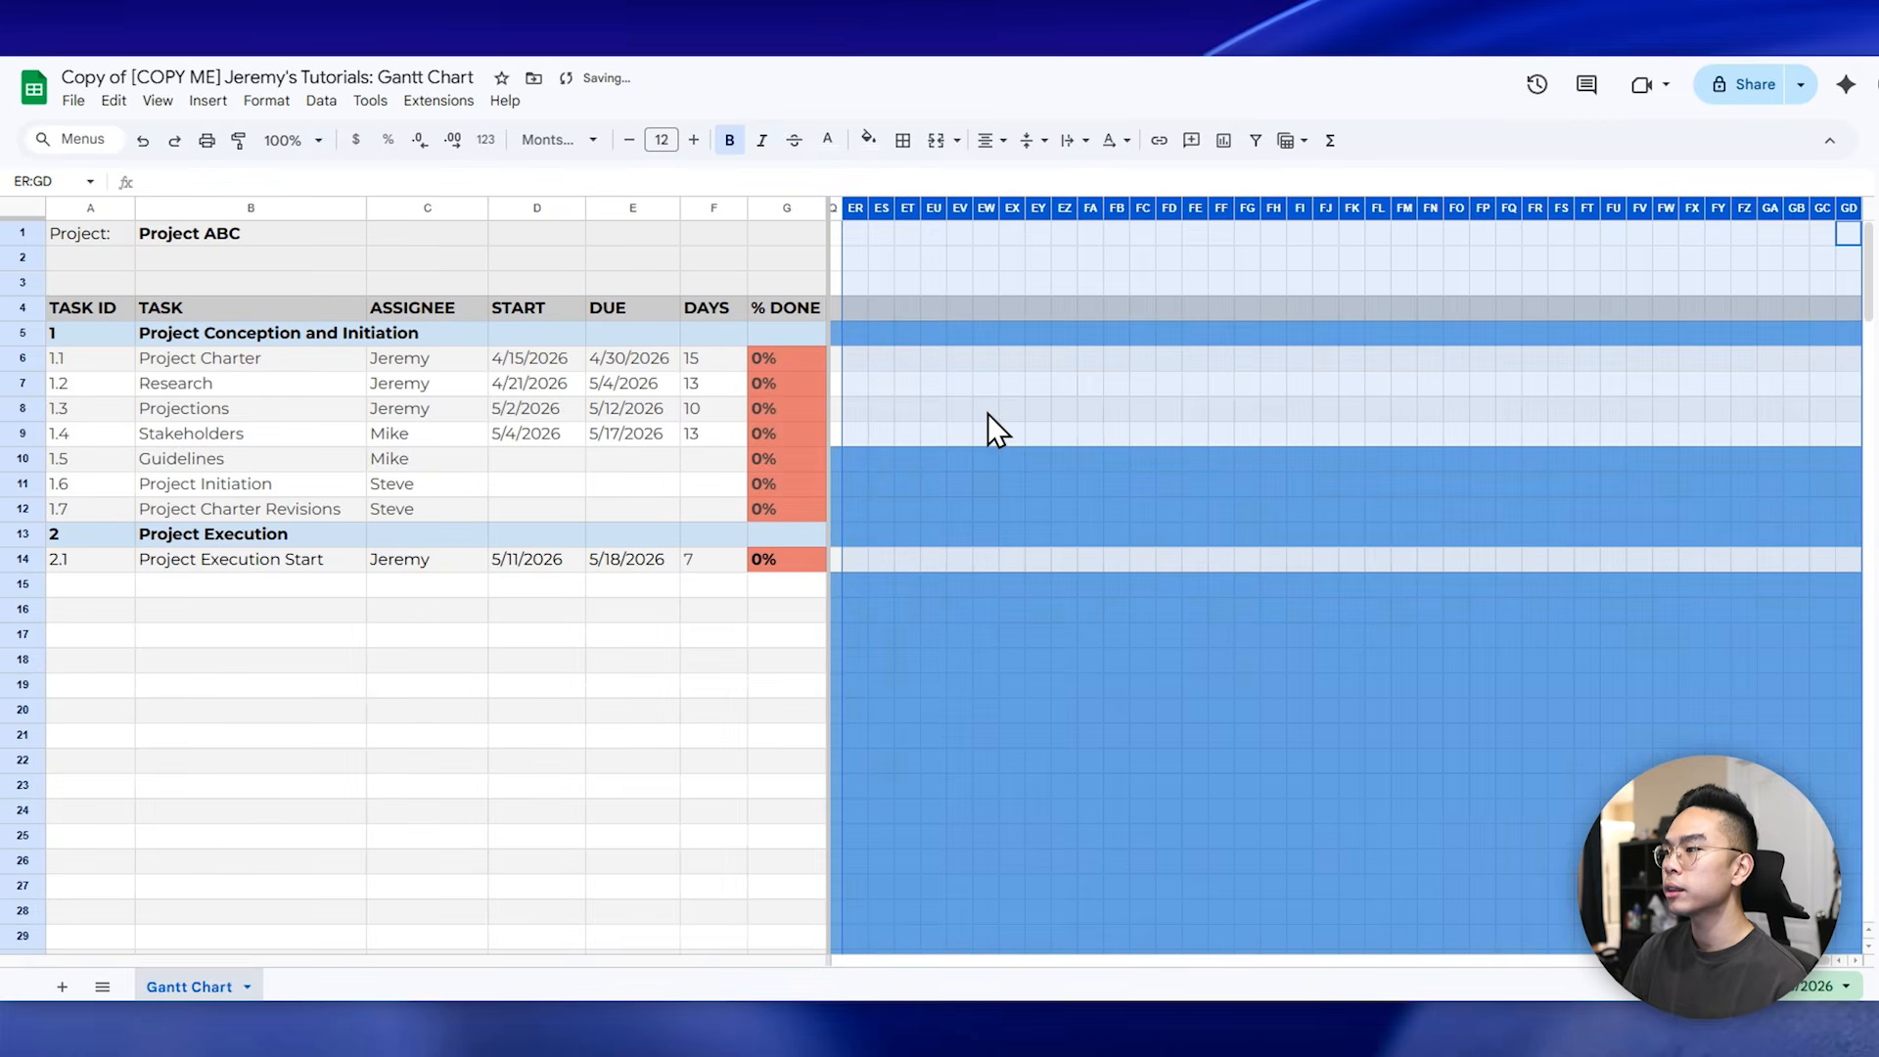
{"action": "left_click", "coordinate": [1399, 537]}
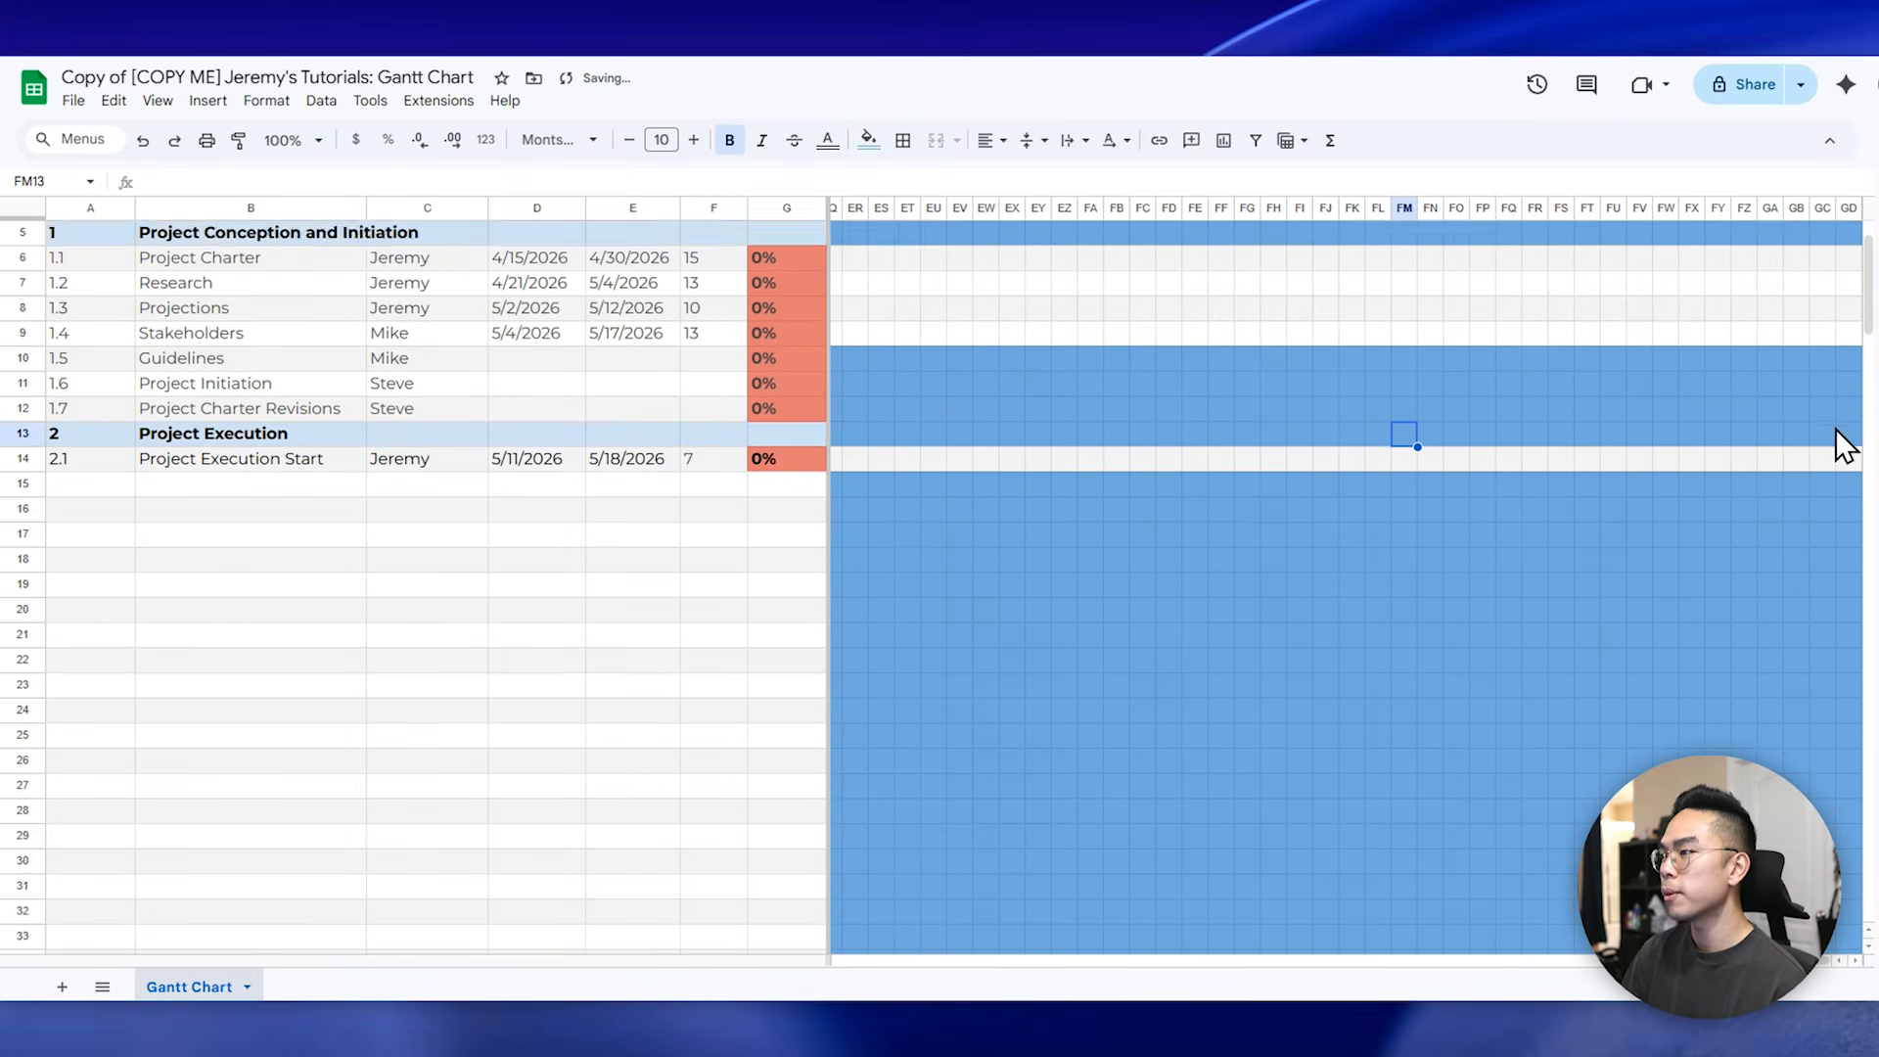
{"action": "mouse_move", "coordinate": [1708, 959]}
{"action": "left_mouse_down"}
{"action": "mouse_move", "coordinate": [1411, 957]}
{"action": "mouse_move", "coordinate": [1695, 960]}
{"action": "left_mouse_up"}
{"action": "left_click", "coordinate": [1849, 258]}
- Add 100 more rows at the end of the sheet, then return to the start of the chart
{"action": "scroll", "coordinate": [766, 644], "scroll_direction": "down", "scroll_amount": 3}
{"action": "scroll", "coordinate": [763, 643], "scroll_direction": "down", "scroll_amount": 20}
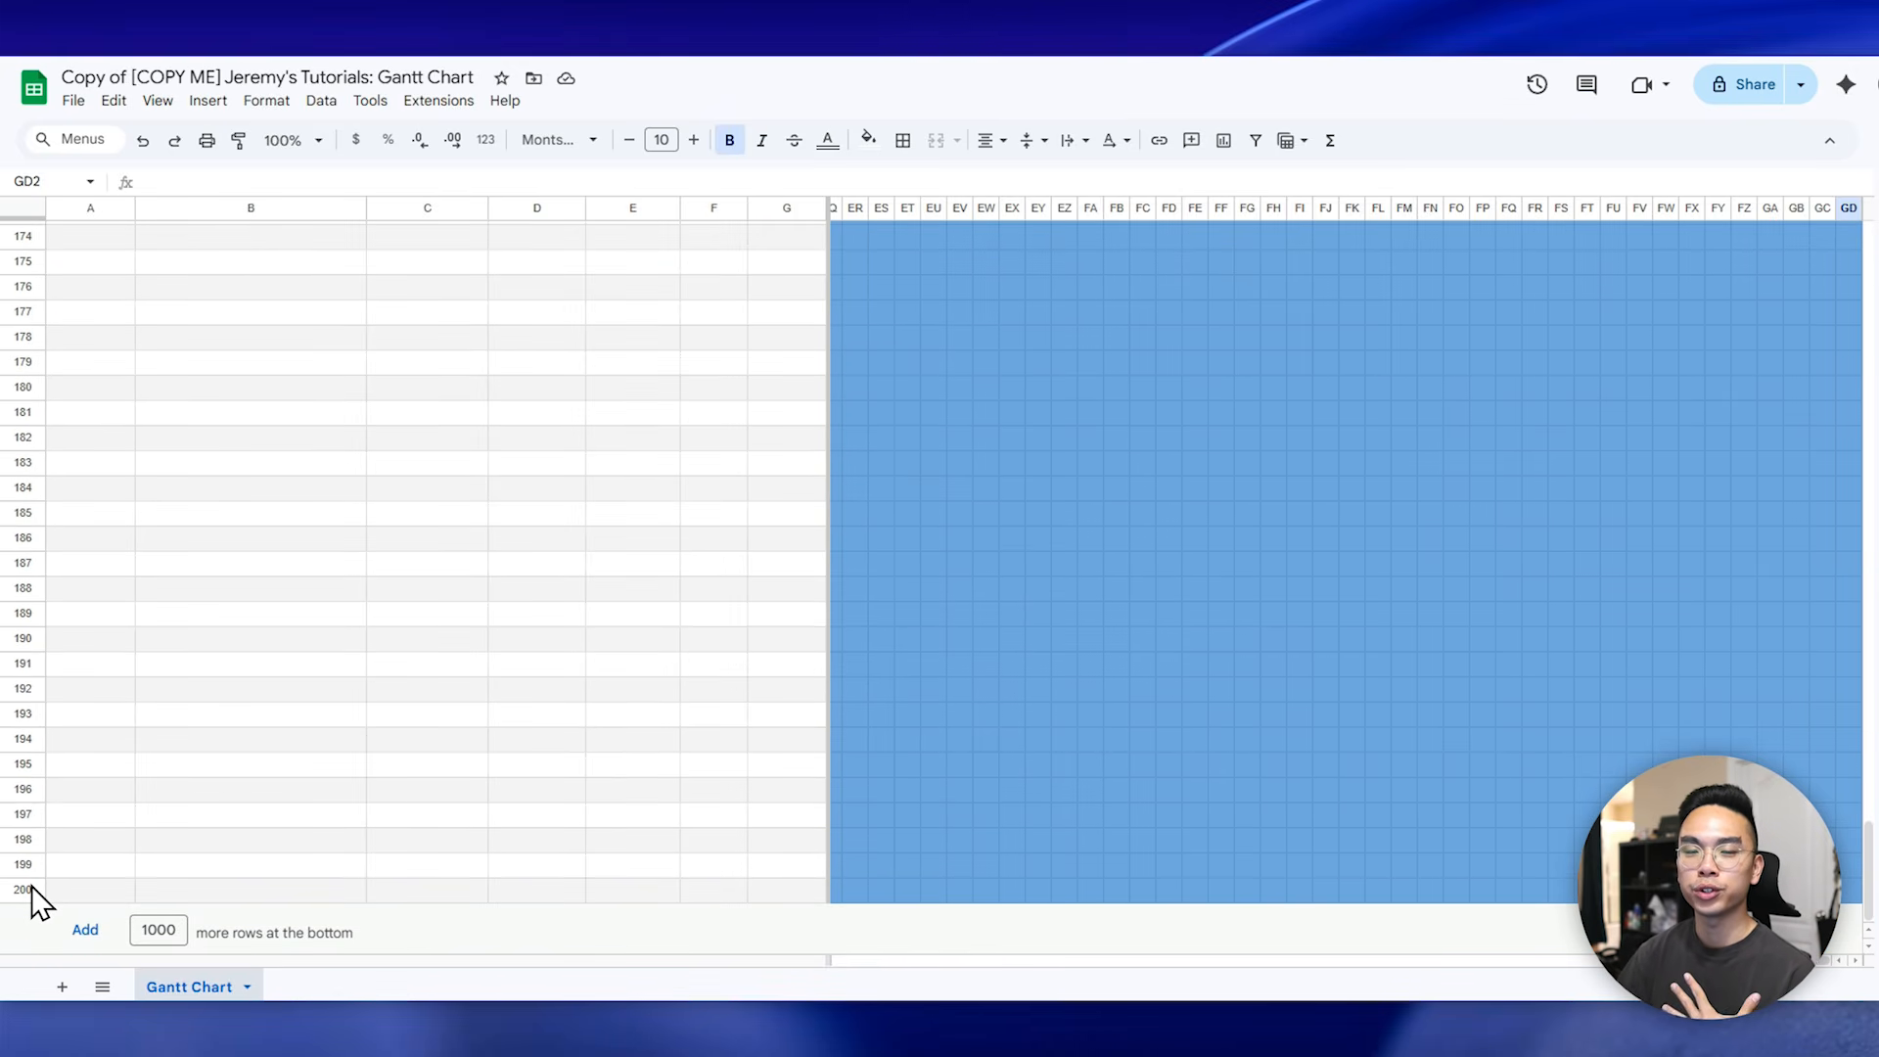
{"action": "double_click", "coordinate": [157, 928]}
{"action": "type", "text": "100"}
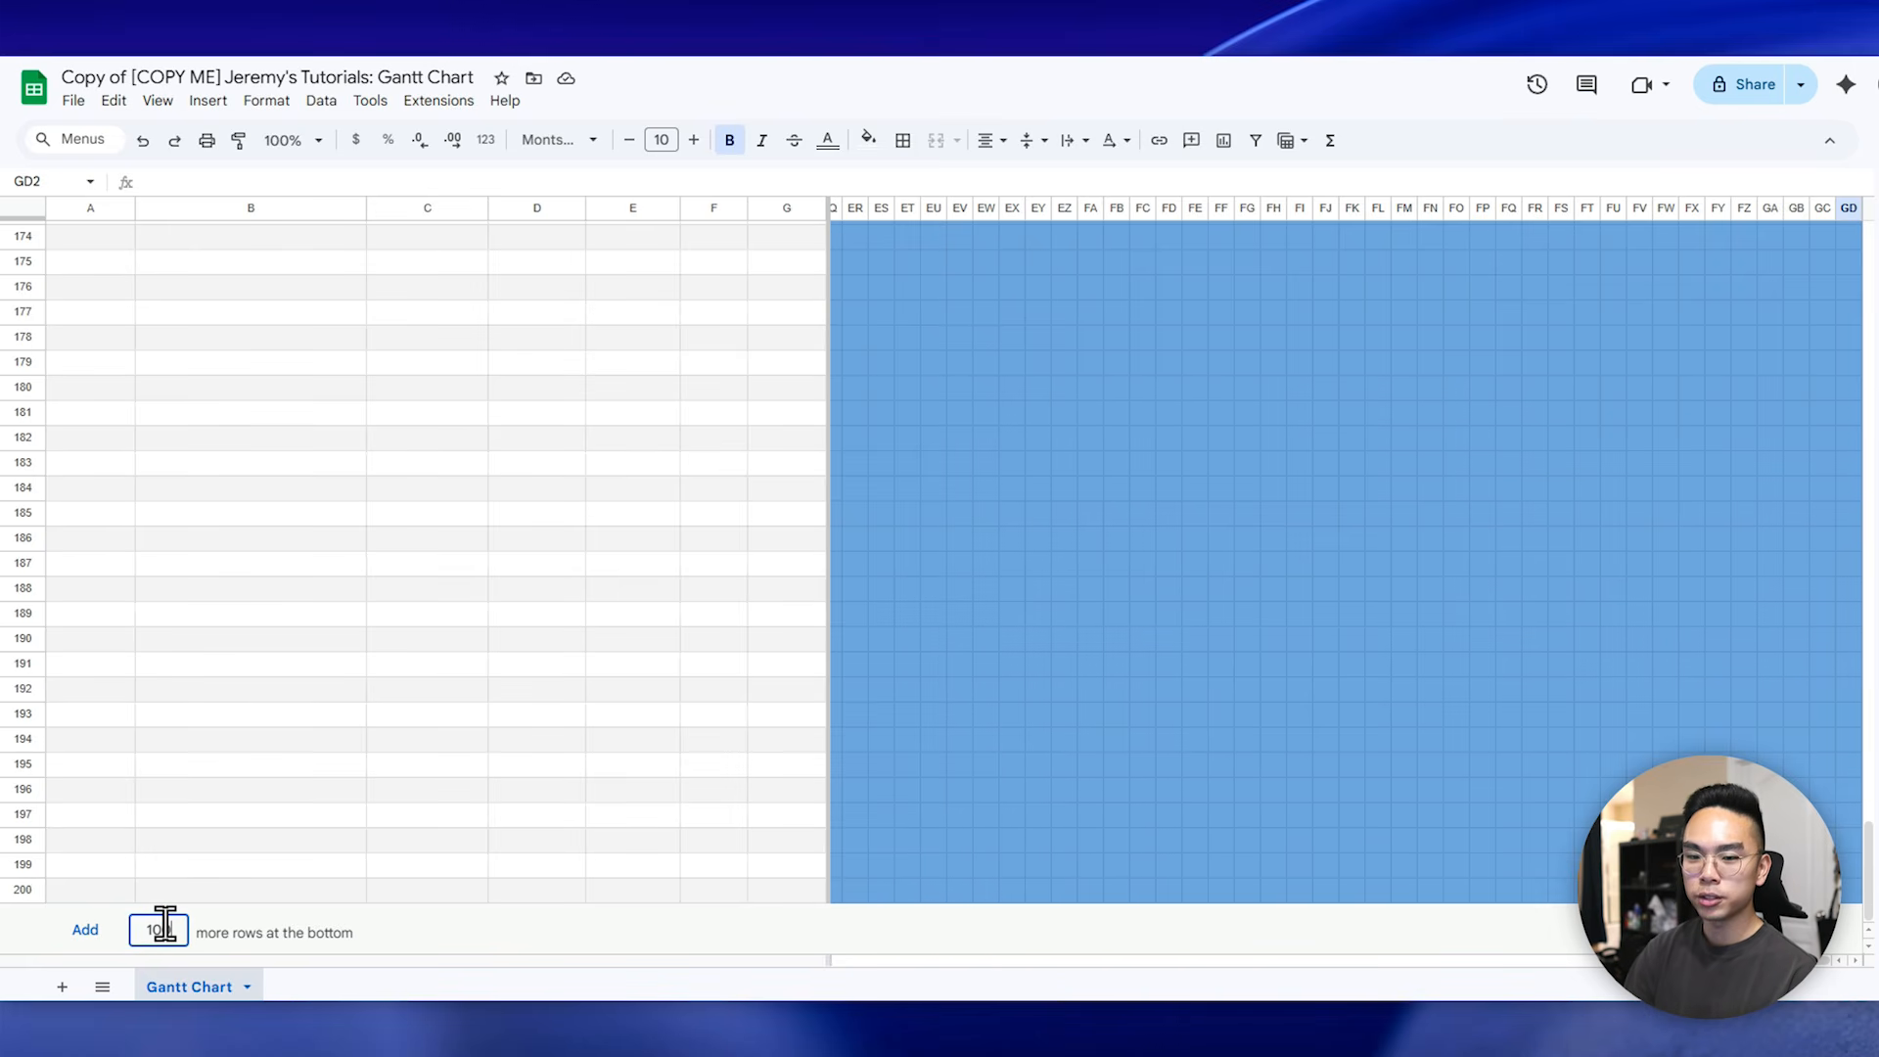
{"action": "left_click", "coordinate": [86, 935]}
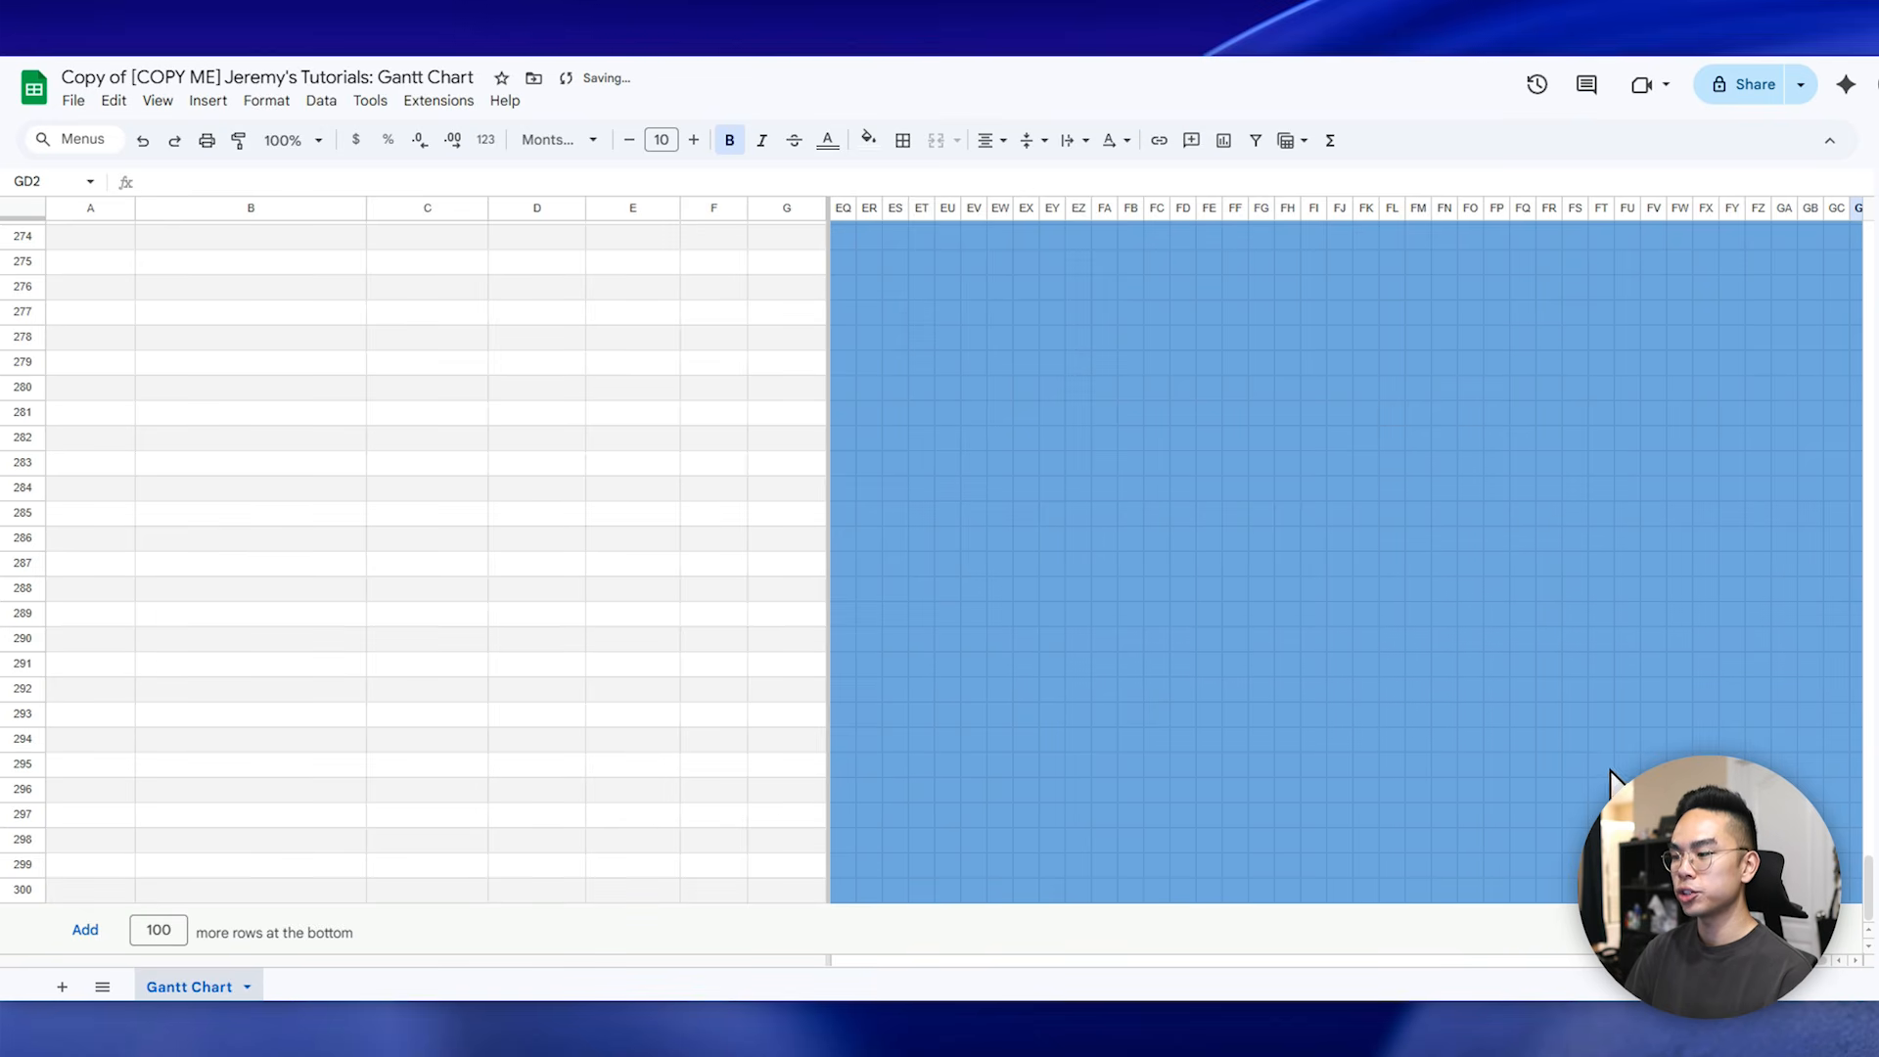
{"action": "left_click_drag", "start_coordinate": [1795, 960], "coordinate": [1821, 960]}
{"action": "scroll", "coordinate": [1752, 726], "scroll_direction": "up", "scroll_amount": 4}
{"action": "scroll", "coordinate": [1752, 727], "scroll_direction": "up", "scroll_amount": 20}
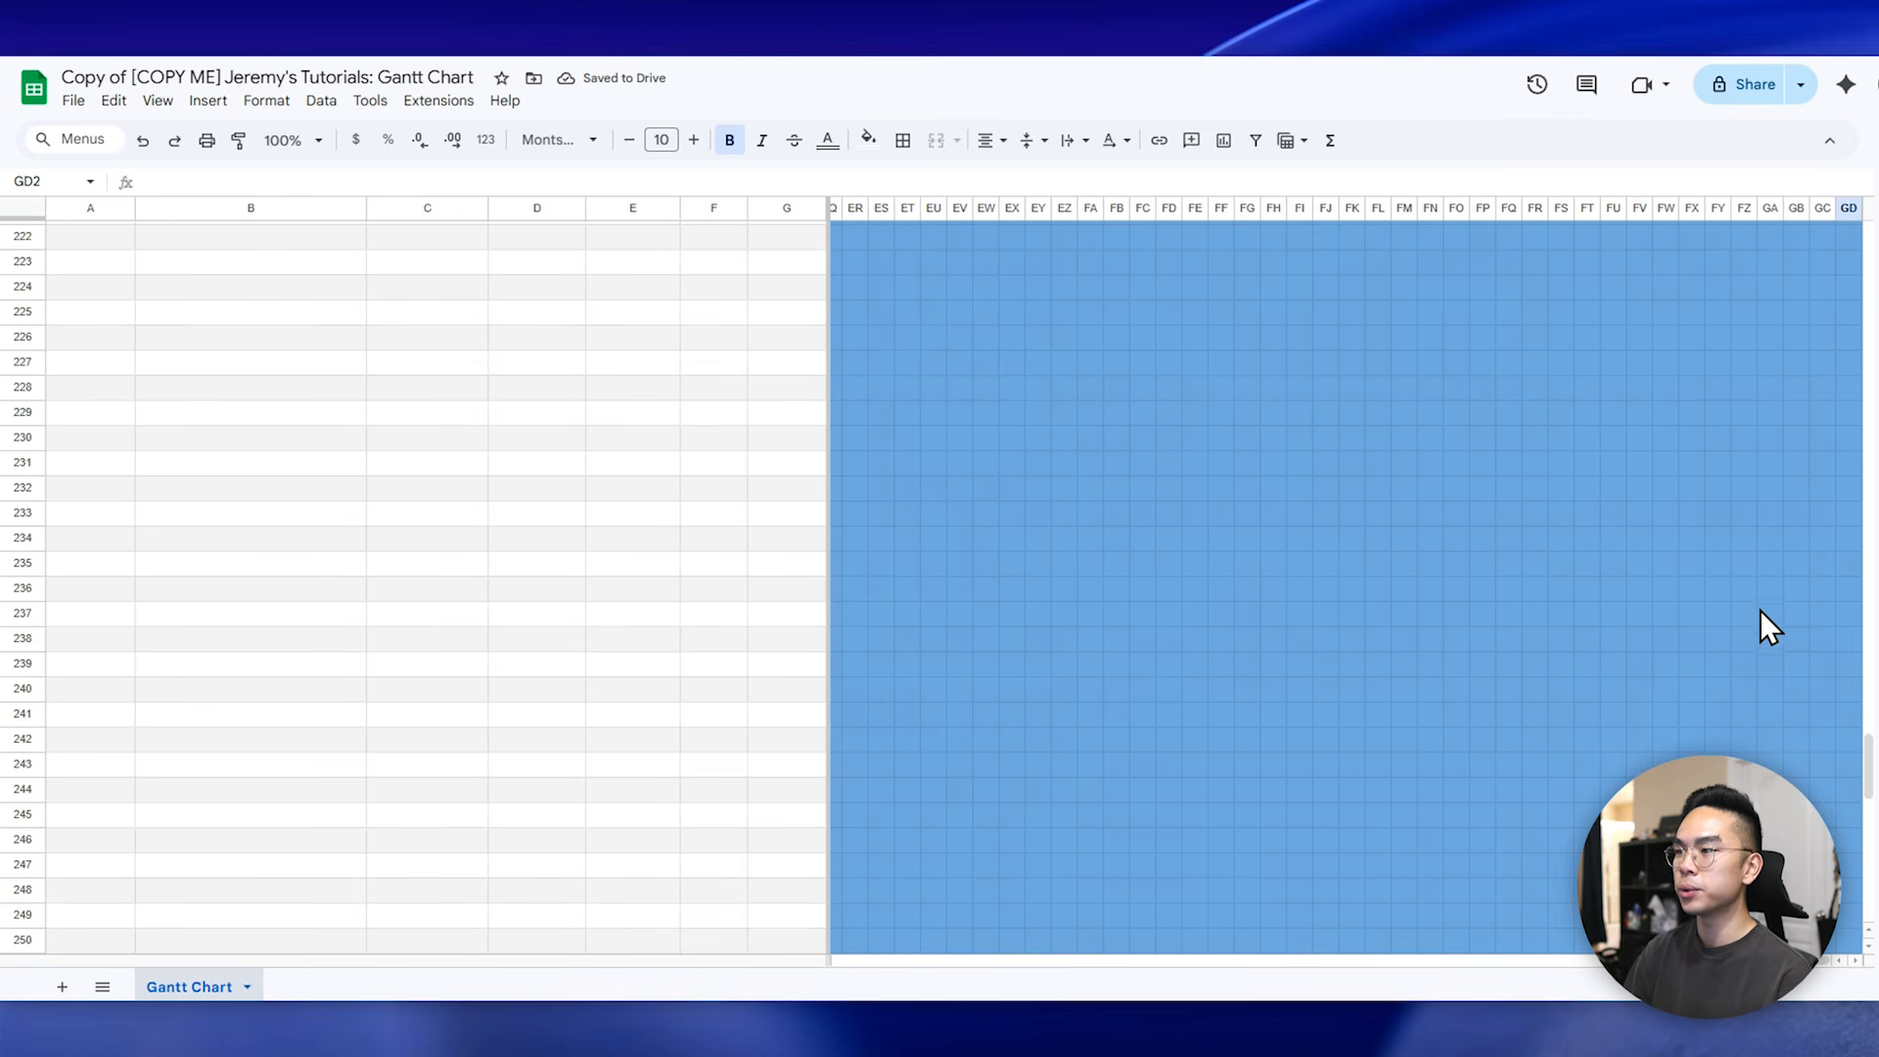
{"action": "scroll", "coordinate": [1752, 726], "scroll_direction": "up", "scroll_amount": 8}
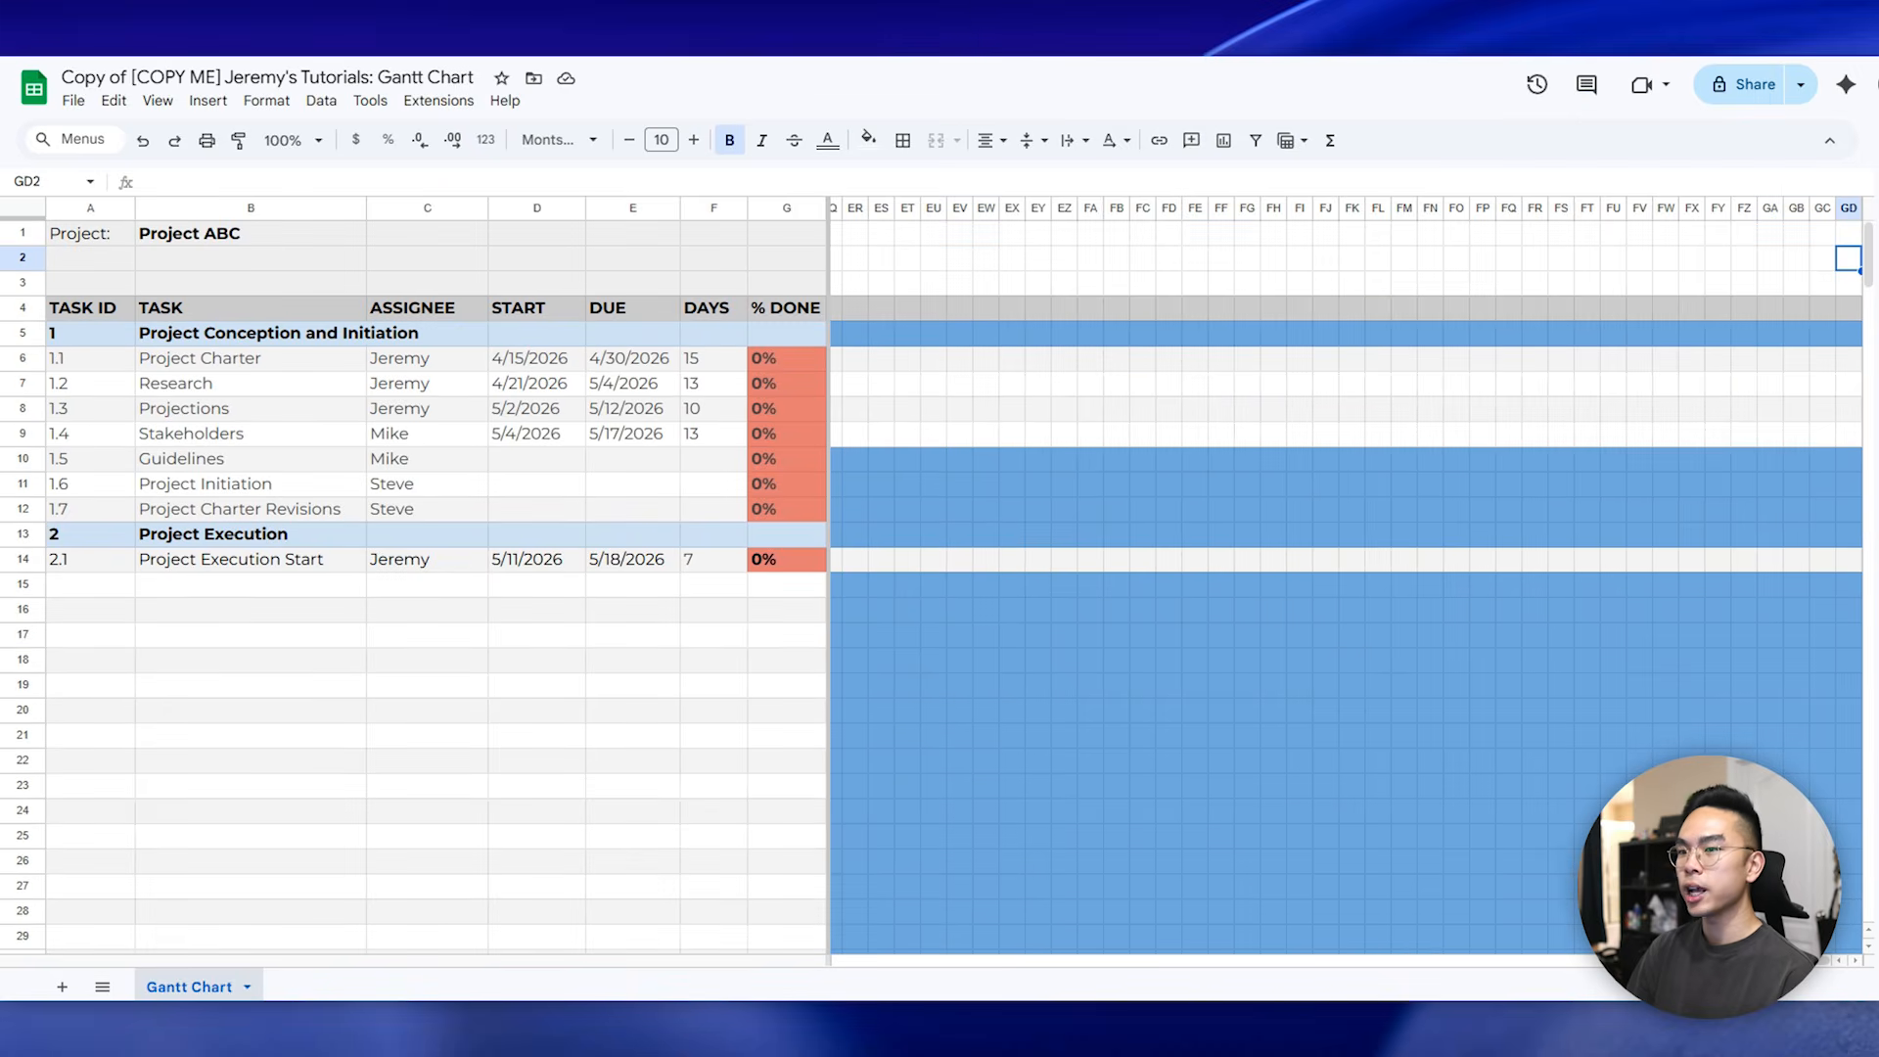
{"action": "scroll", "coordinate": [1447, 960], "scroll_direction": "left", "scroll_amount": 2}
{"action": "left_click_drag", "start_coordinate": [1586, 960], "coordinate": [816, 995]}
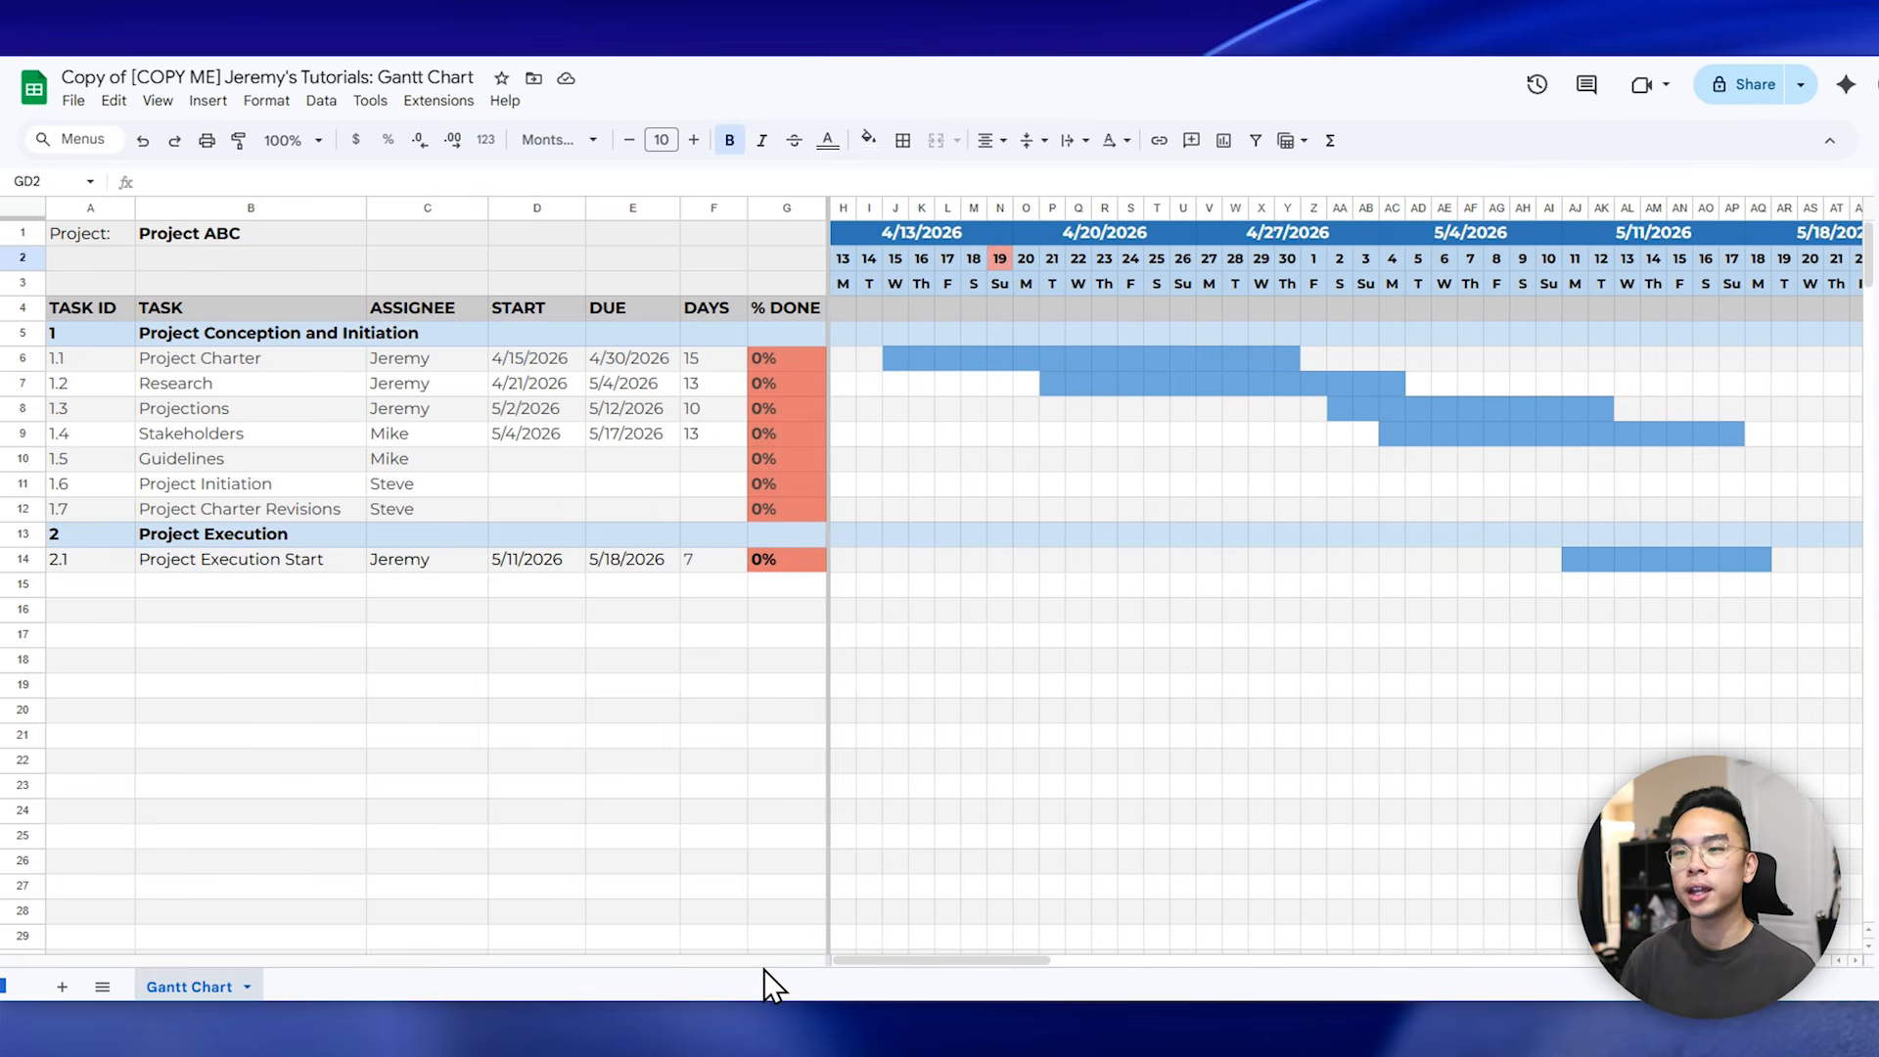